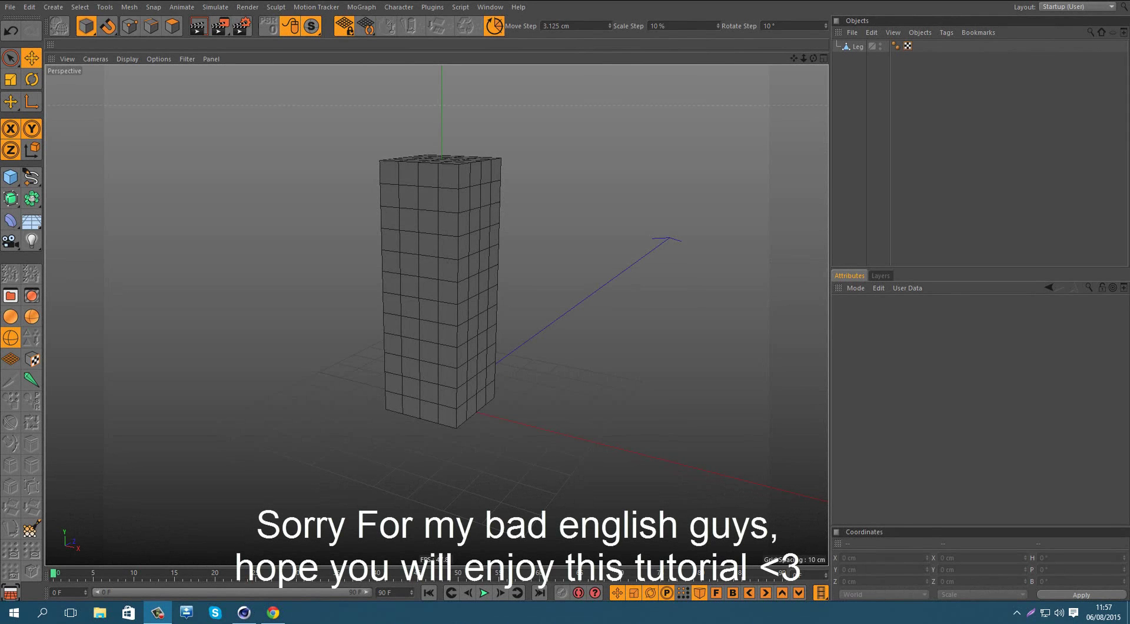
# Look over the segmented leg mesh, and switch to the open document containing the finished Minecraft character rig.
pyautogui.scroll(-3, 457, 354)
pyautogui.keyDown('alt'); pyautogui.moveTo(447, 390); pyautogui.dragTo(503, 364); pyautogui.keyUp('alt')
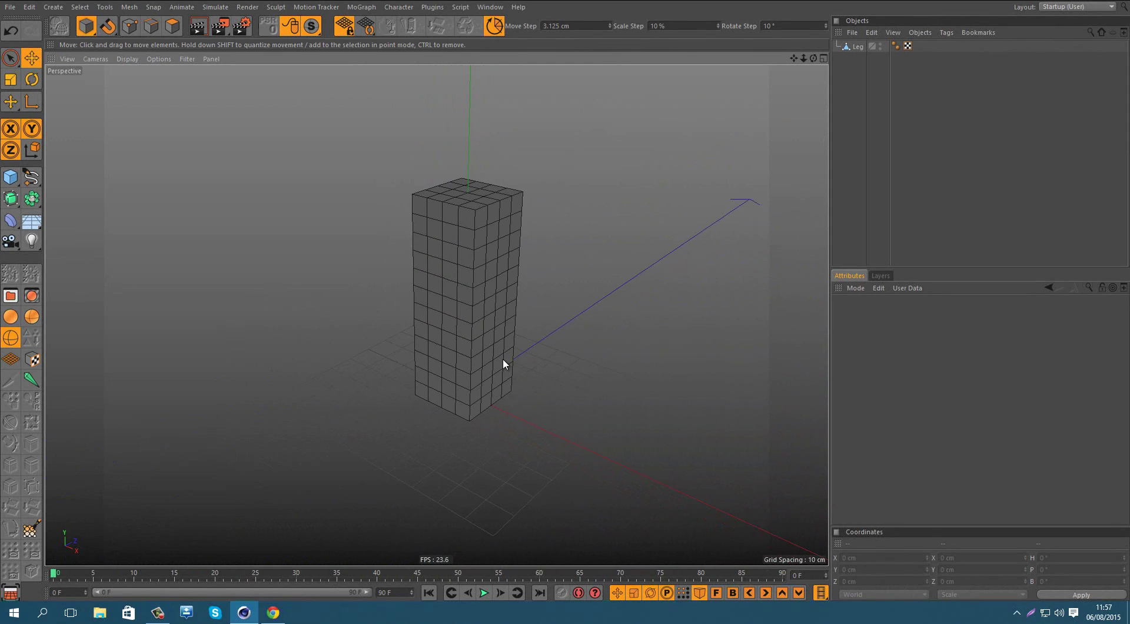
pyautogui.keyDown('alt'); pyautogui.moveTo(493, 316); pyautogui.dragTo(438, 352); pyautogui.keyUp('alt')
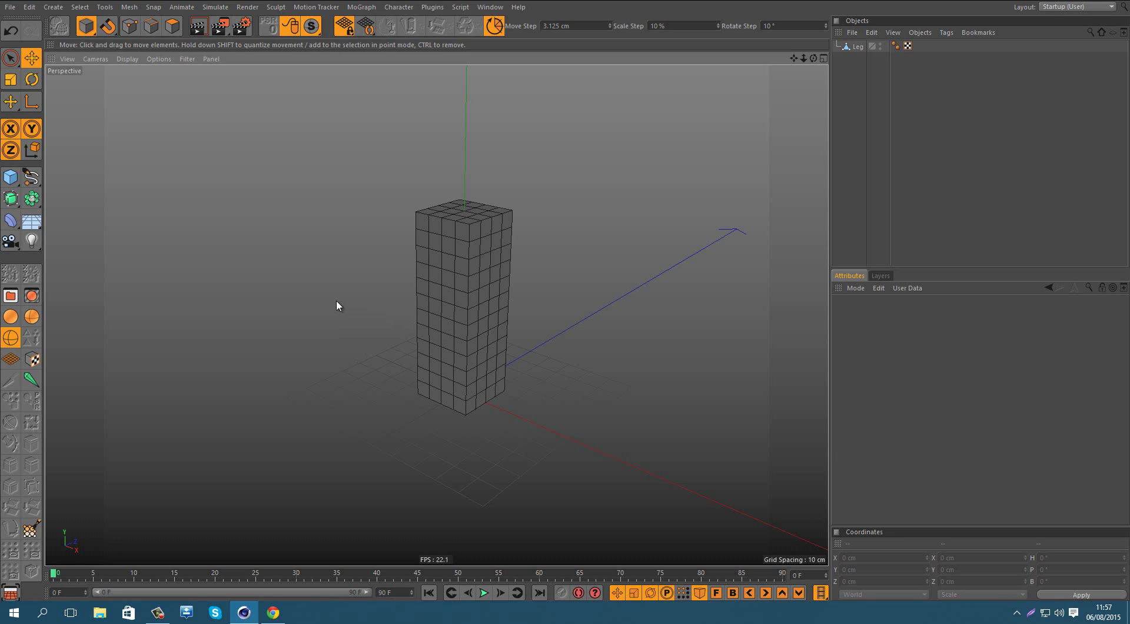
pyautogui.press('v')
pyautogui.moveTo(343, 331)
pyautogui.click(342, 353)
pyautogui.scroll(8, 568, 317)
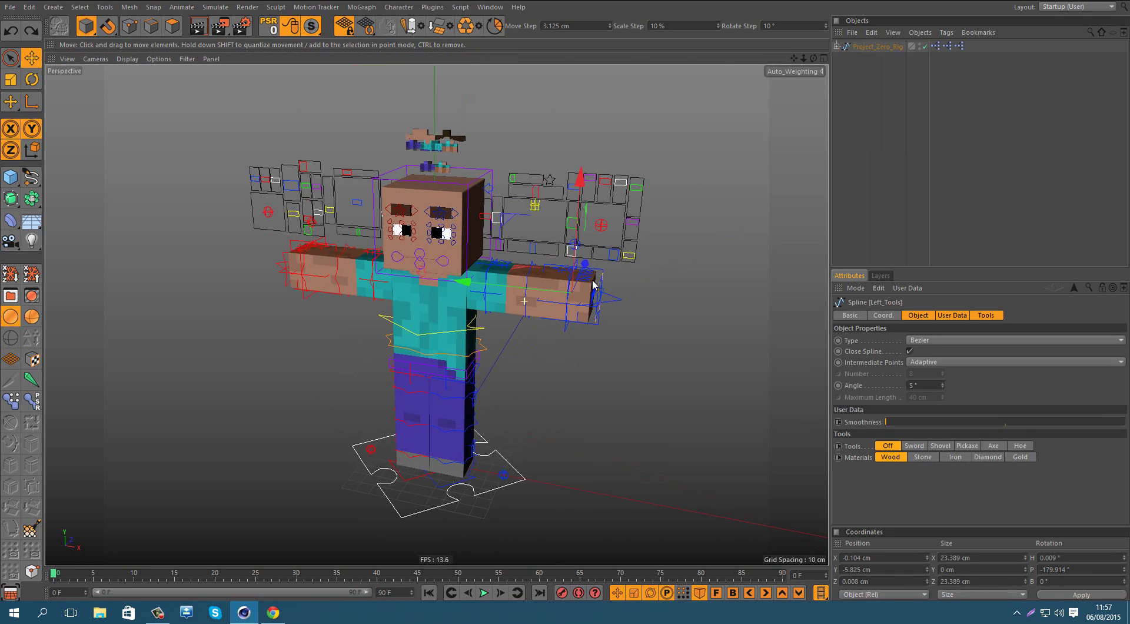
# Try bending the character's left arm by moving its three spline controllers together, and undo the moves.
pyautogui.click(580, 248)
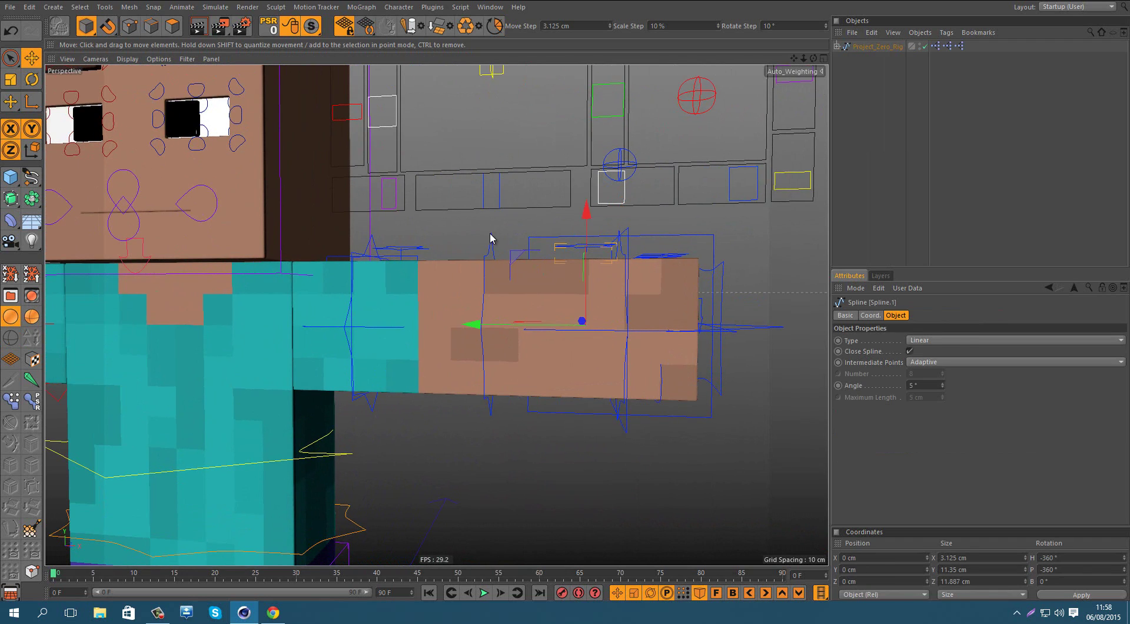
pyautogui.keyDown('shift'); pyautogui.click(492, 239); pyautogui.keyUp('shift')
pyautogui.keyDown('shift'); pyautogui.click(419, 249); pyautogui.keyUp('shift')
pyautogui.moveTo(518, 471); pyautogui.dragTo(552, 278)
pyautogui.hotkey('ctrl', 'z')
pyautogui.scroll(-4, 524, 339)
pyautogui.scroll(6, 542, 323)
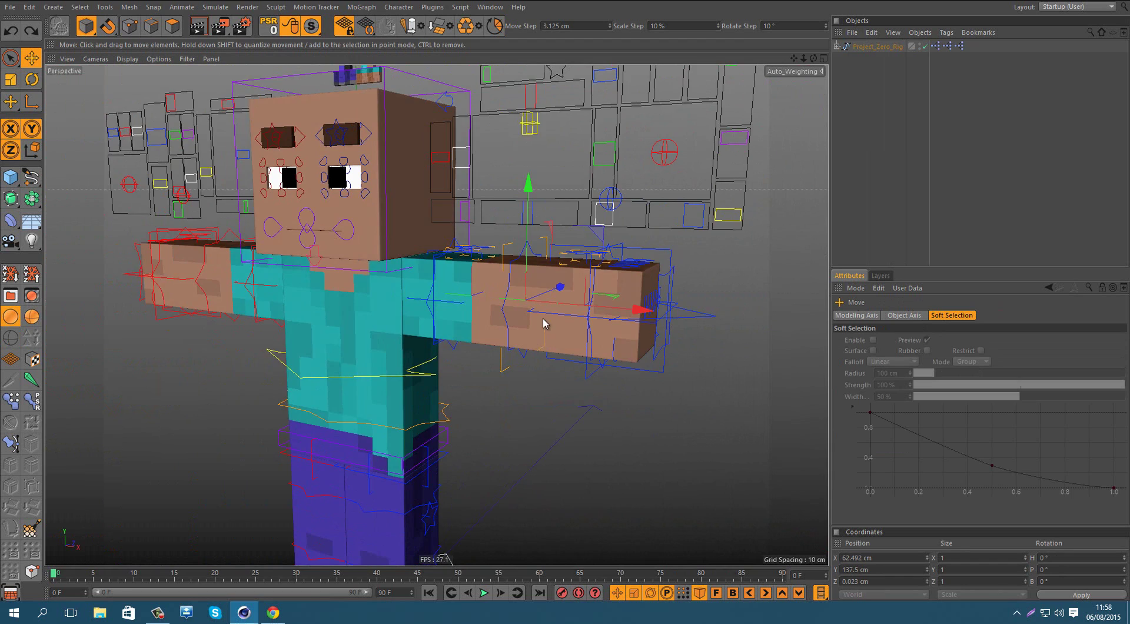
pyautogui.moveTo(575, 239); pyautogui.dragTo(535, 188)
pyautogui.hotkey('ctrl', 'z')
pyautogui.scroll(-3, 545, 345)
pyautogui.scroll(6, 557, 362)
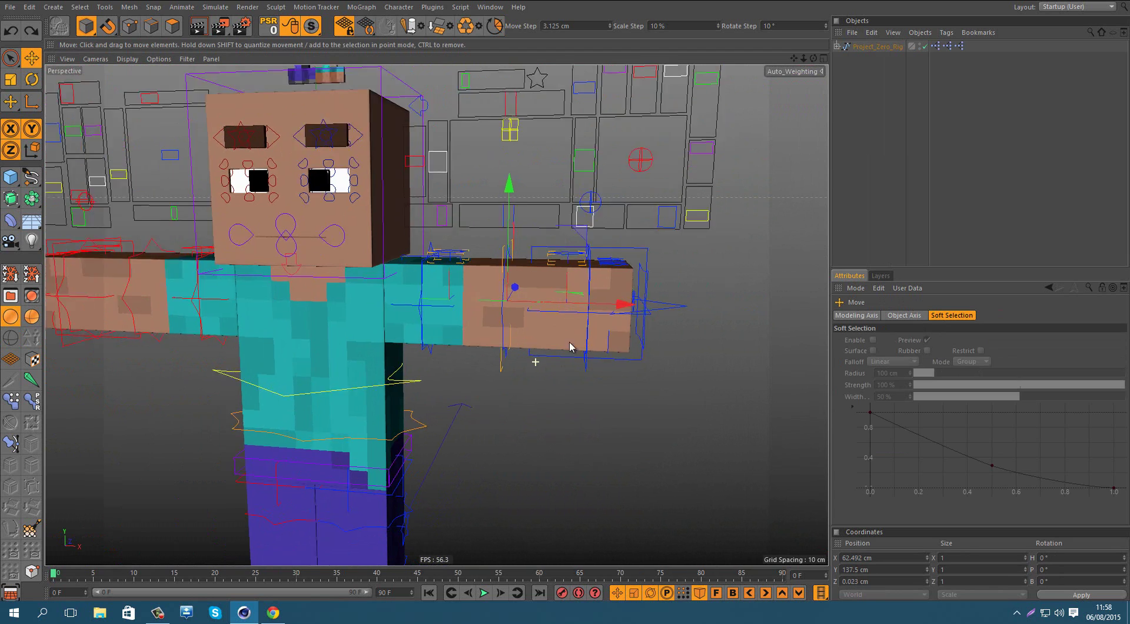
# Try posing the left arm downward with its large hand controller, check the elbow bend from the side, and undo the pose.
pyautogui.click(546, 361)
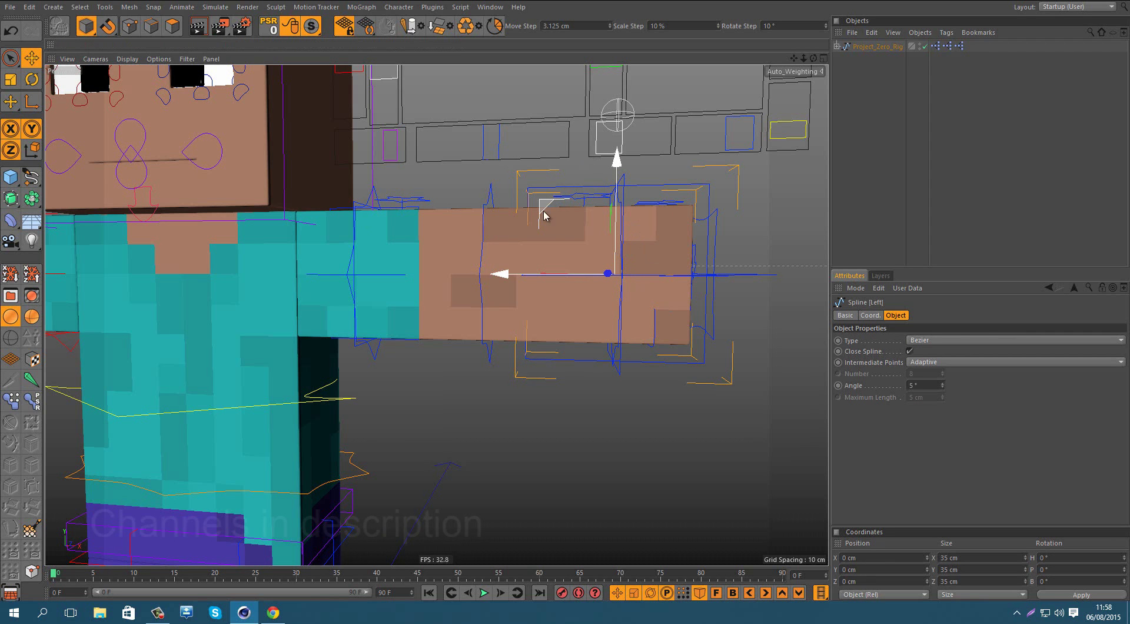
pyautogui.moveTo(545, 214); pyautogui.dragTo(318, 419)
pyautogui.keyDown('alt'); pyautogui.moveTo(445, 376); pyautogui.dragTo(295, 368); pyautogui.keyUp('alt')
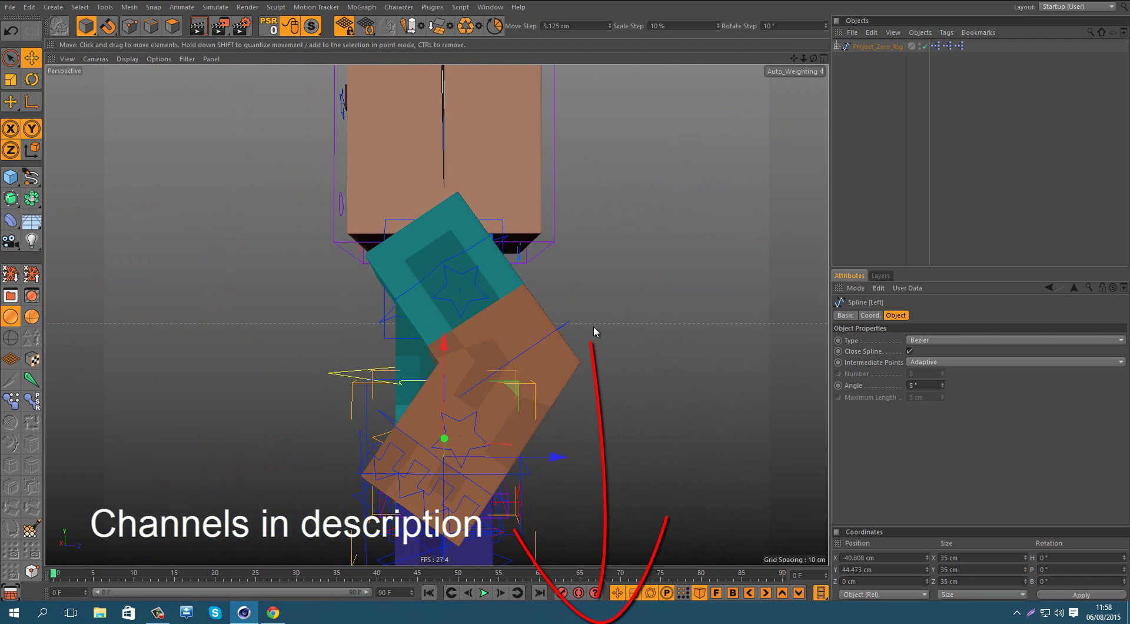
pyautogui.moveTo(593, 328); pyautogui.dragTo(535, 341)
pyautogui.hotkey('ctrl', 'z')
pyautogui.hotkey('ctrl', 'z')
pyautogui.hotkey('ctrl', 'z')
# Try curving the left arm with the three controllers above it selected together, and restore the straight arm.
pyautogui.scroll(-4, 525, 257)
pyautogui.keyDown('alt'); pyautogui.moveTo(525, 258); pyautogui.dragTo(616, 302); pyautogui.keyUp('alt')
pyautogui.scroll(3, 615, 302)
pyautogui.scroll(-3, 560, 275)
pyautogui.scroll(3, 441, 265)
pyautogui.keyDown('alt'); pyautogui.moveTo(459, 233); pyautogui.dragTo(527, 237, button='middle'); pyautogui.keyUp('alt')
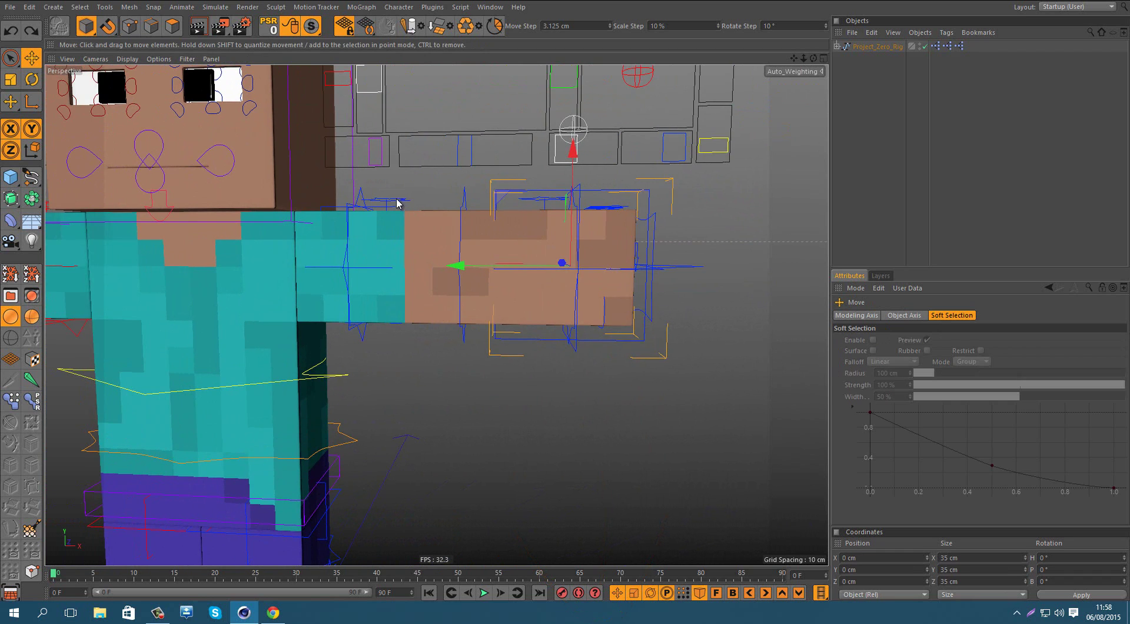
pyautogui.click(398, 199)
pyautogui.keyDown('shift'); pyautogui.click(469, 198); pyautogui.keyUp('shift')
pyautogui.keyDown('shift'); pyautogui.click(538, 199); pyautogui.keyUp('shift')
pyautogui.scroll(-2, 547, 232)
pyautogui.keyDown('alt'); pyautogui.moveTo(546, 232); pyautogui.dragTo(528, 344); pyautogui.keyUp('alt')
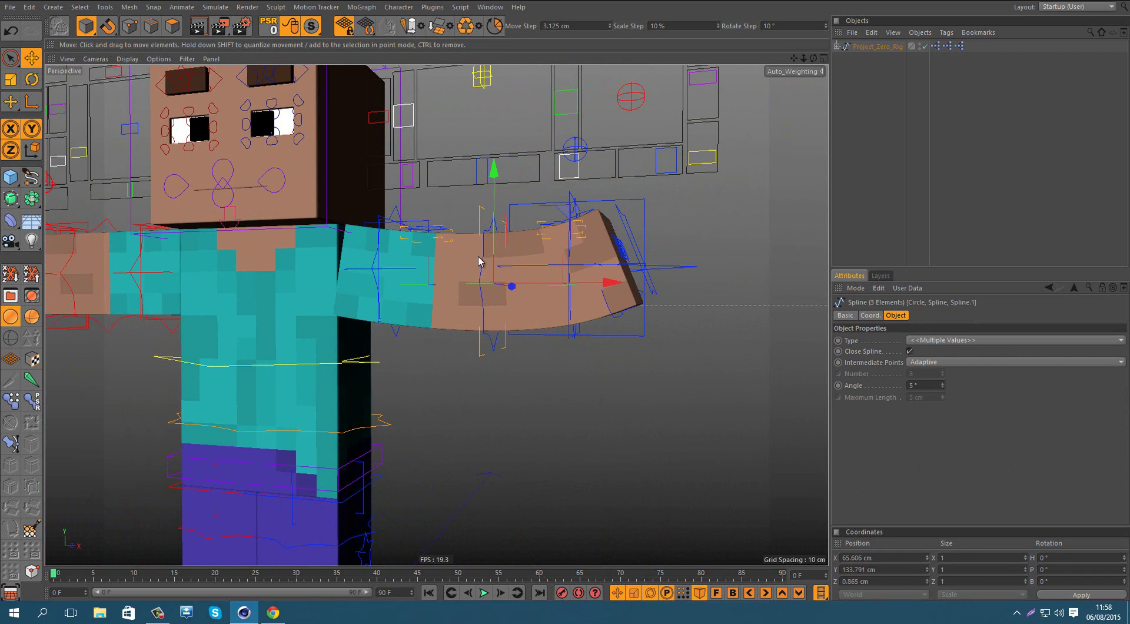
pyautogui.keyDown('alt'); pyautogui.moveTo(479, 262); pyautogui.dragTo(566, 493); pyautogui.keyUp('alt')
pyautogui.click(620, 332)
pyautogui.keyDown('alt'); pyautogui.moveTo(516, 374); pyautogui.dragTo(503, 353); pyautogui.keyUp('alt')
pyautogui.hotkey('ctrl', 'z')
pyautogui.hotkey('ctrl', 'z')
pyautogui.hotkey('ctrl', 'z')
pyautogui.keyDown('alt'); pyautogui.moveTo(518, 264); pyautogui.dragTo(498, 280, button='middle'); pyautogui.keyUp('alt')
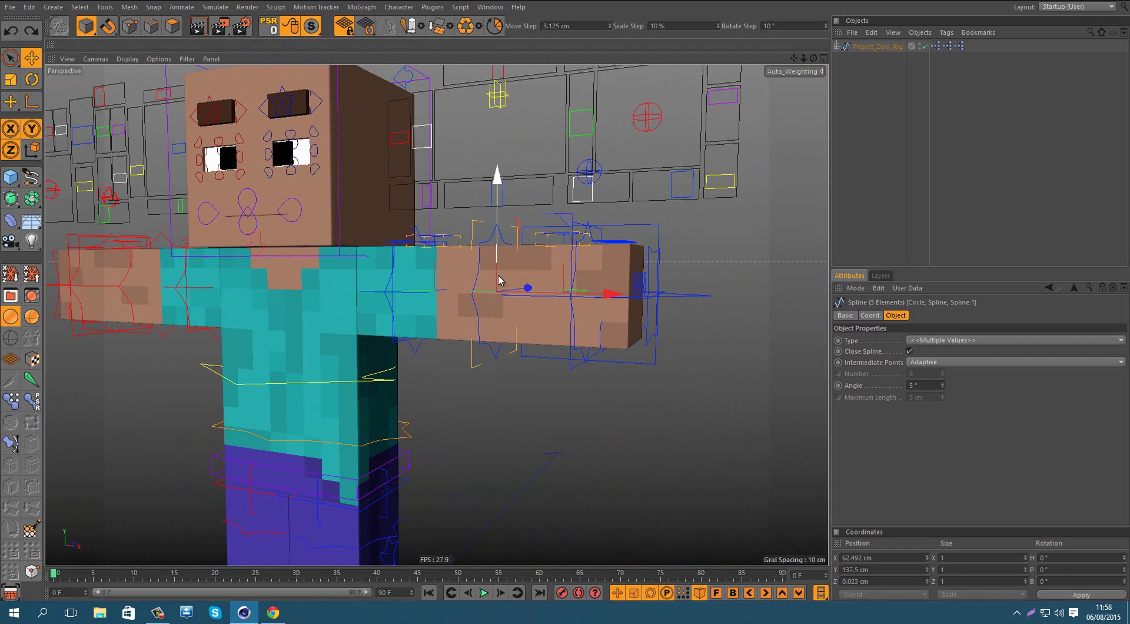
# Switch back to the leg document and select the Leg mesh.
pyautogui.press('v')
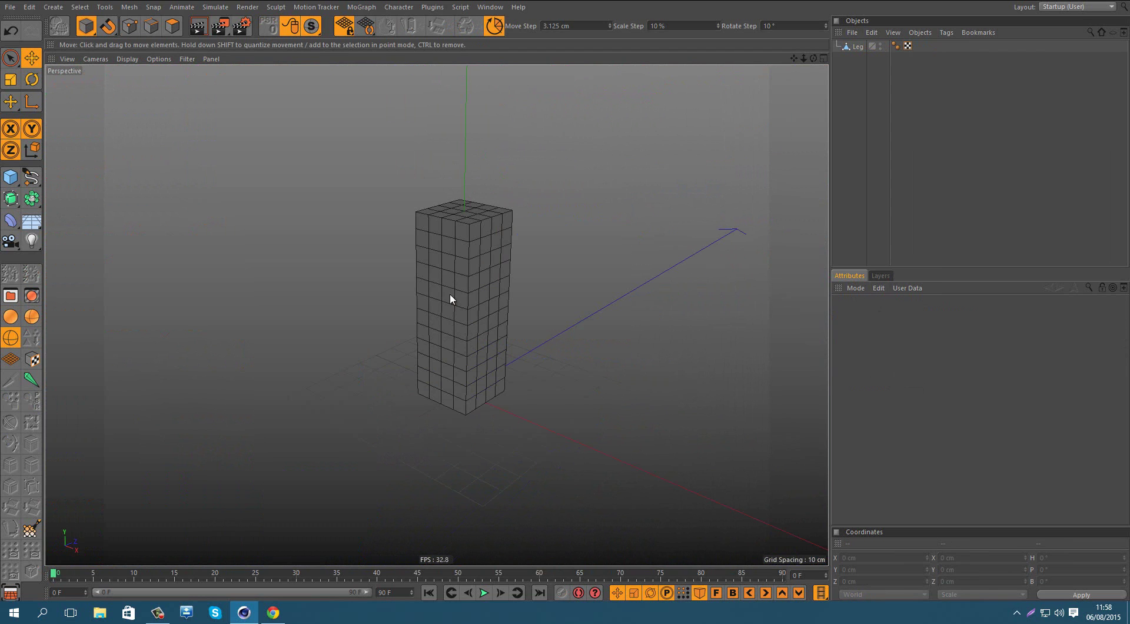
pyautogui.moveTo(450, 299)
pyautogui.keyDown('alt'); pyautogui.mouseDown()
pyautogui.moveTo(531, 323)
pyautogui.moveTo(451, 354)
pyautogui.moveTo(437, 283)
pyautogui.moveTo(431, 298)
pyautogui.mouseUp(); pyautogui.keyUp('alt')
pyautogui.click(431, 297)
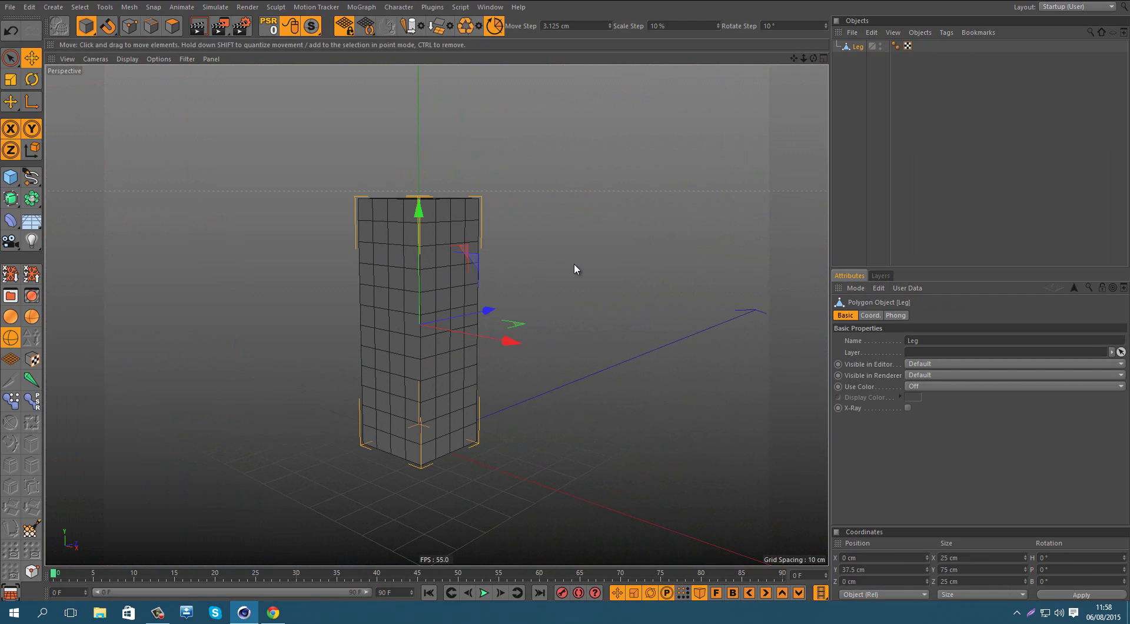
# Add a joint at the leg's top in the Right view and copy it down the centre at 6.25 cm spacing, duplicating the middle joint.
pyautogui.click(31, 380)
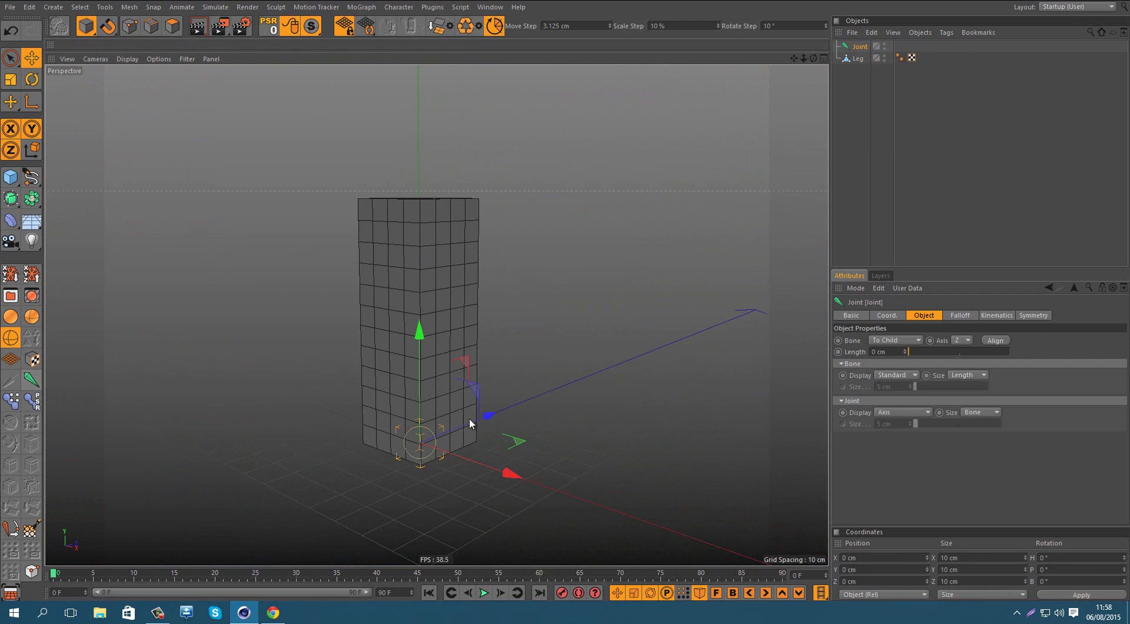
pyautogui.middleClick(594, 362)
pyautogui.middleClick(433, 387)
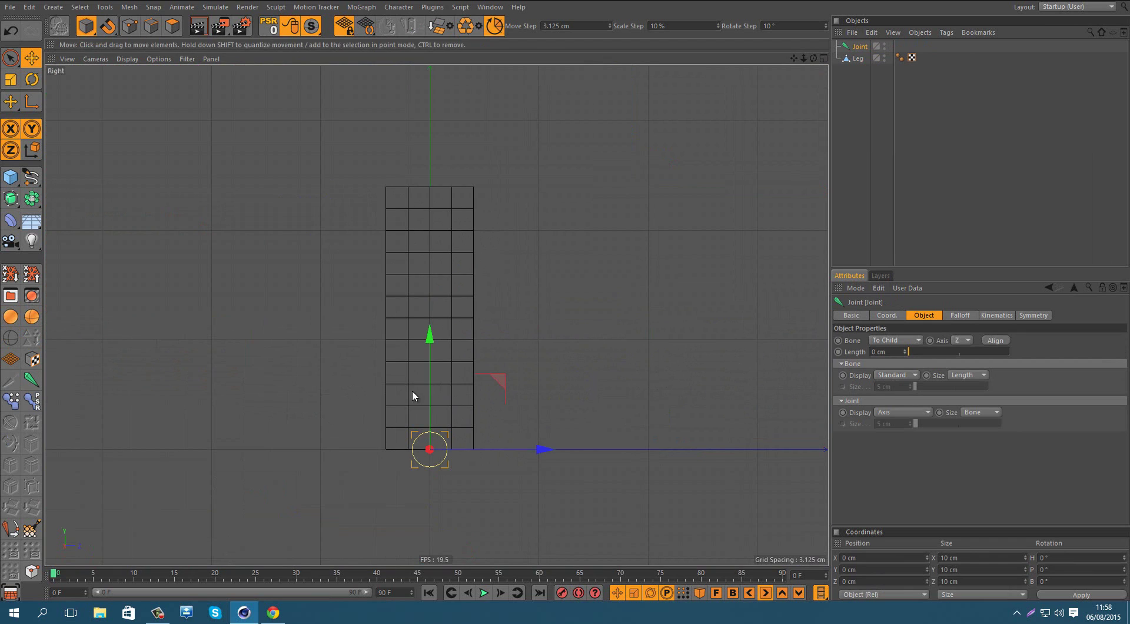
pyautogui.moveTo(430, 339); pyautogui.dragTo(434, 264)
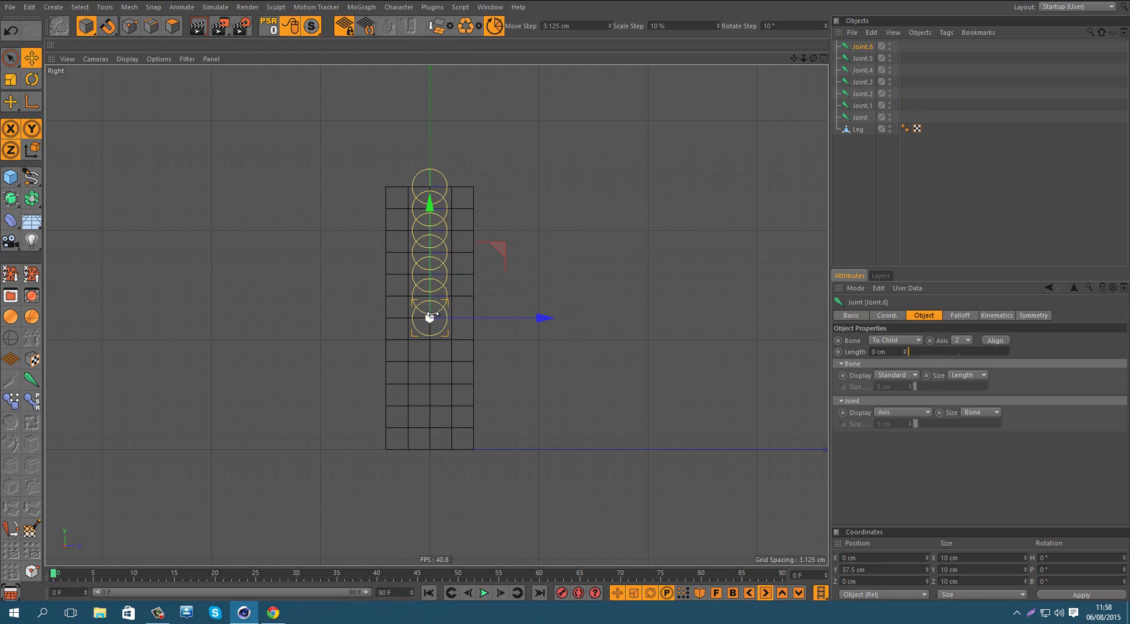
pyautogui.moveTo(431, 317); pyautogui.dragTo(423, 307)
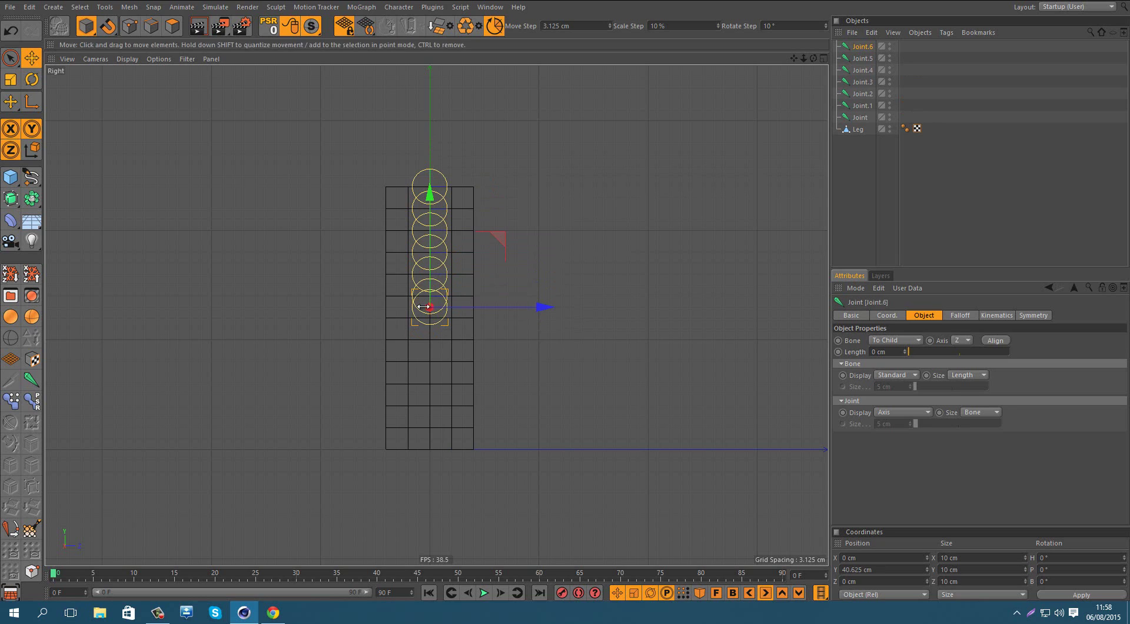
pyautogui.keyDown('ctrl'); pyautogui.click(432, 278); pyautogui.keyUp('ctrl')
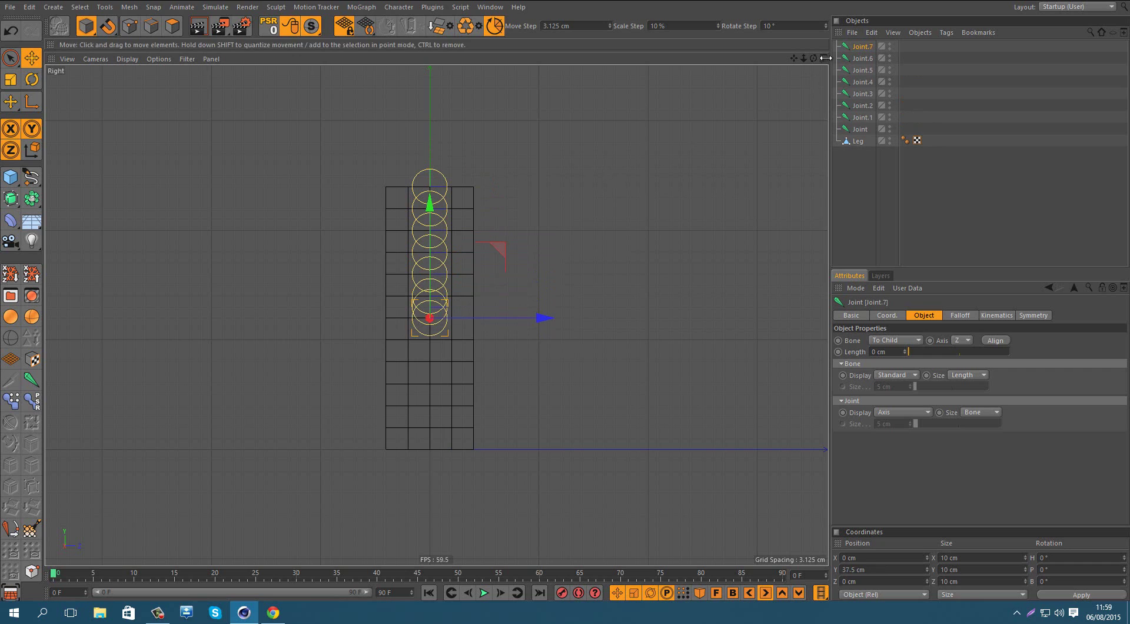
# Try moving the two middle joints out beside the leg to show them separately, and undo the moves.
pyautogui.keyDown('shift'); pyautogui.click(860, 47); pyautogui.keyUp('shift')
pyautogui.moveTo(420, 324); pyautogui.dragTo(585, 291)
pyautogui.click(866, 48)
pyautogui.moveTo(661, 169); pyautogui.dragTo(602, 178)
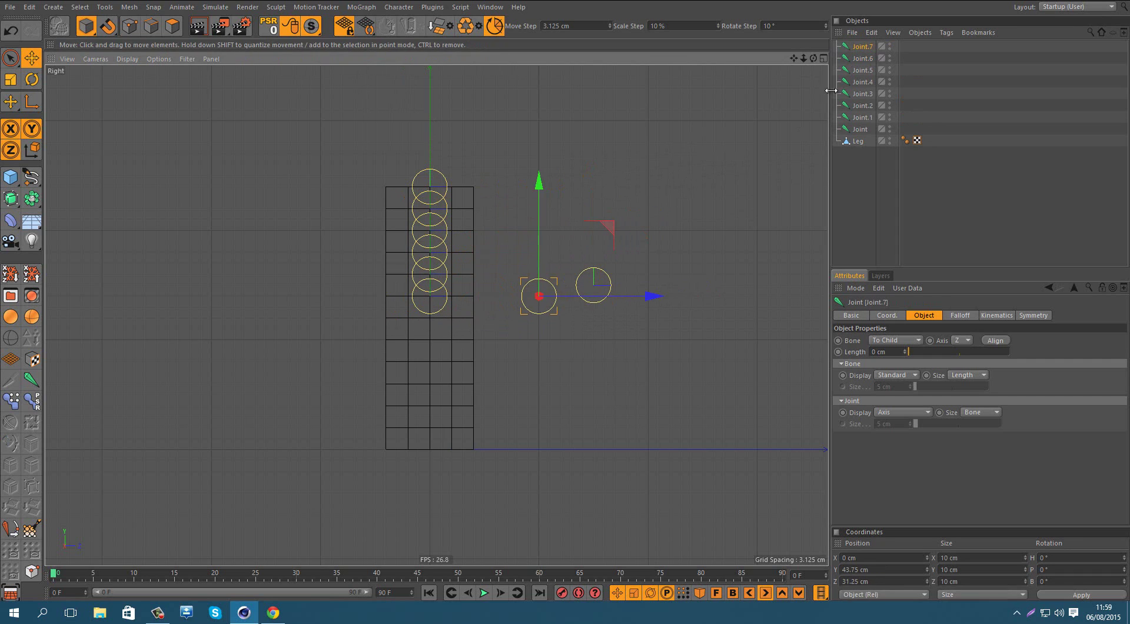
pyautogui.hotkey('ctrl', 'z')
pyautogui.hotkey('ctrl', 'z')
pyautogui.hotkey('ctrl', 'z')
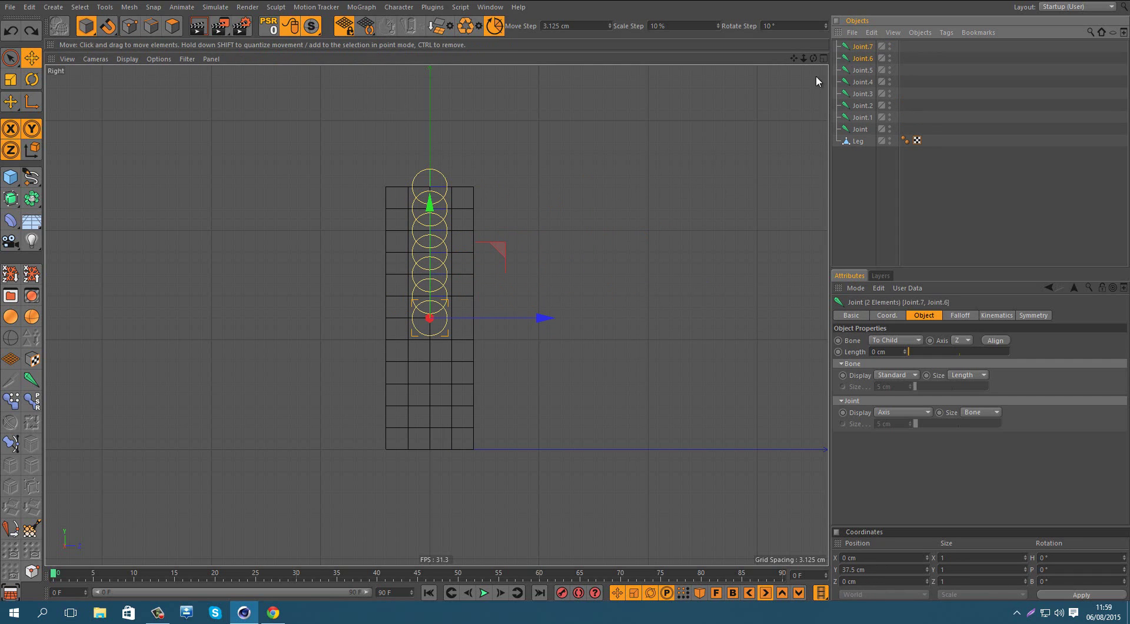
# Copy the newest middle joint down the leg's centre, row by row, until one sits at the base at Y 0 cm.
pyautogui.click(866, 50)
pyautogui.keyDown('ctrl'); pyautogui.moveTo(432, 263); pyautogui.dragTo(427, 381); pyautogui.keyUp('ctrl')
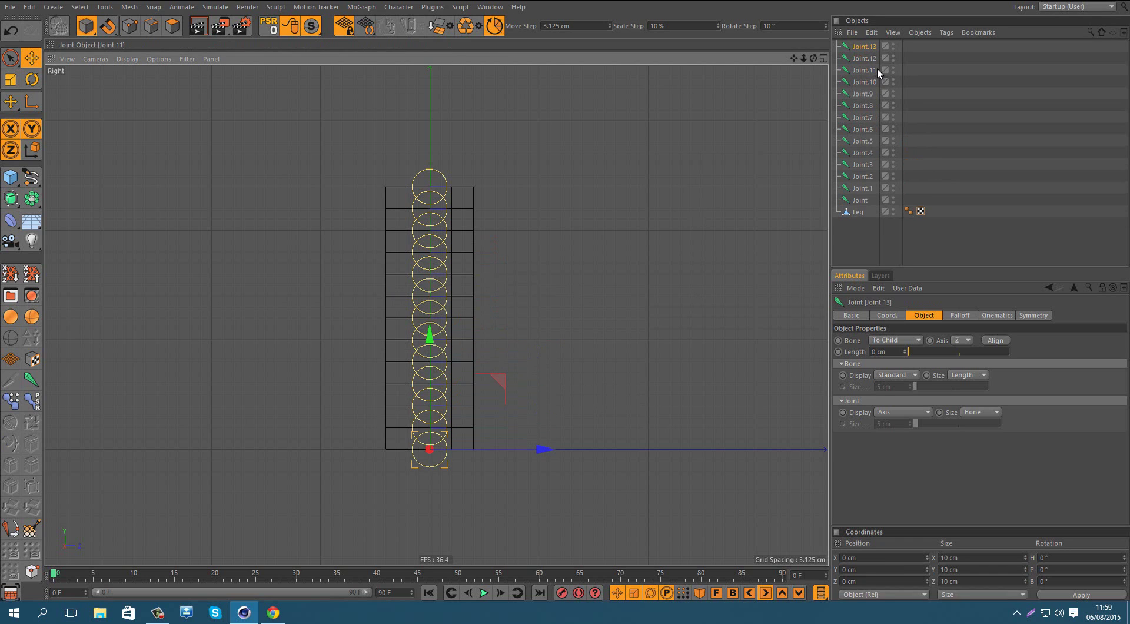
# Nest the lowest joints into one chain, parenting Joint.13 under Joint.12 and so on up to Joint.9.
pyautogui.moveTo(863, 47); pyautogui.dragTo(867, 68)
pyautogui.moveTo(862, 46); pyautogui.dragTo(865, 92)
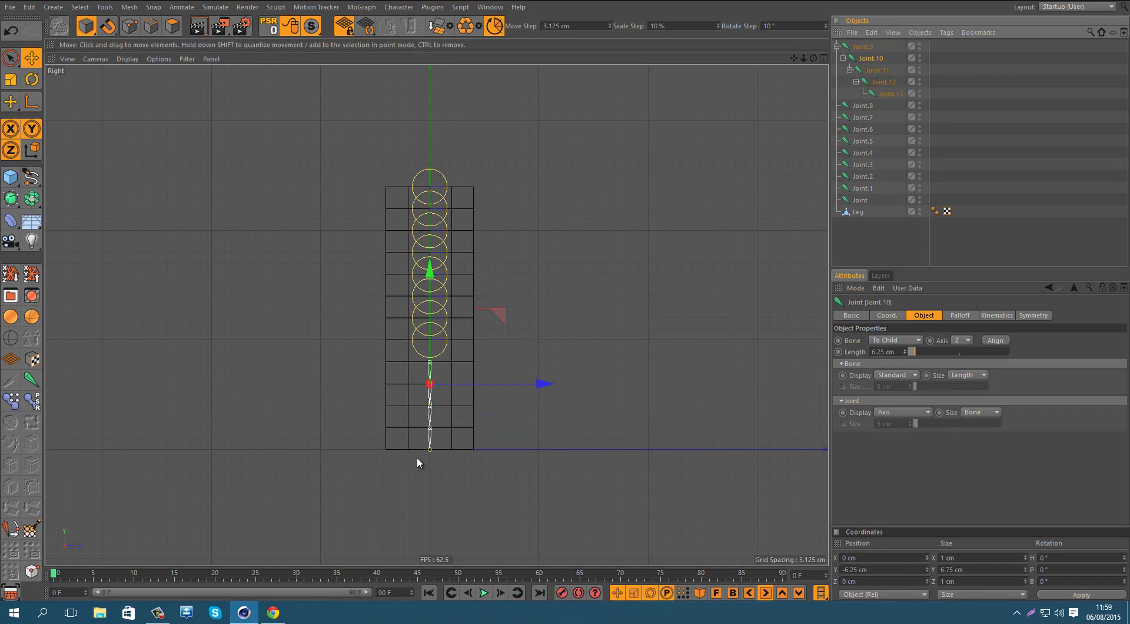
pyautogui.click(867, 252)
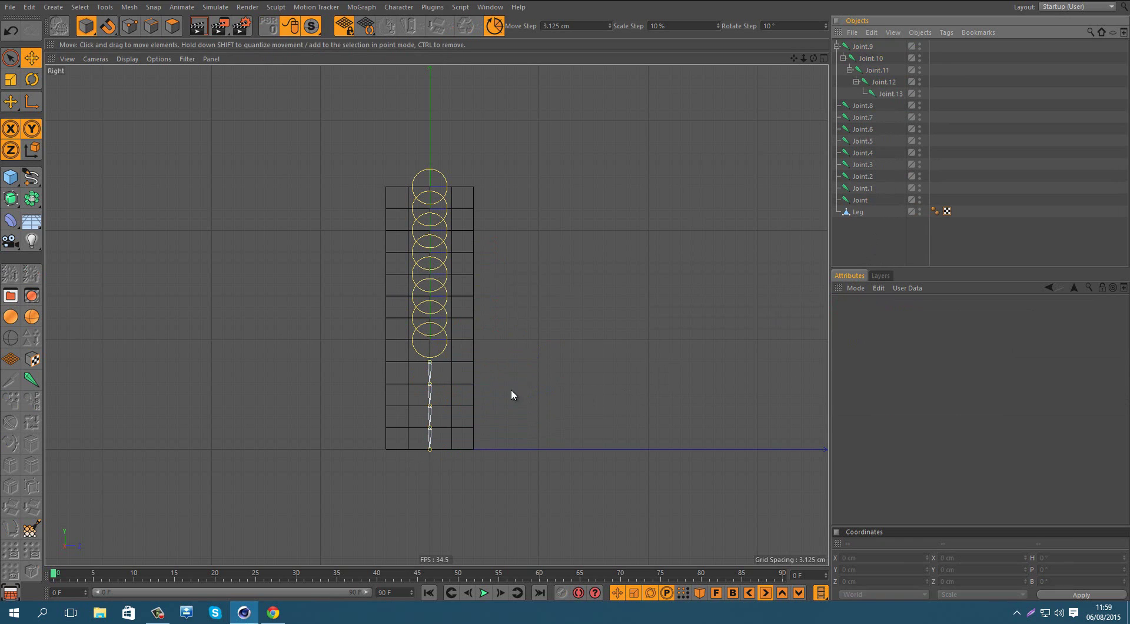
# Try nesting the upper joints in reverse order, from Joint under Joint.1 up to Joint.4, and undo the nesting.
pyautogui.moveTo(862, 191); pyautogui.dragTo(863, 164)
pyautogui.moveTo(863, 164); pyautogui.dragTo(864, 152)
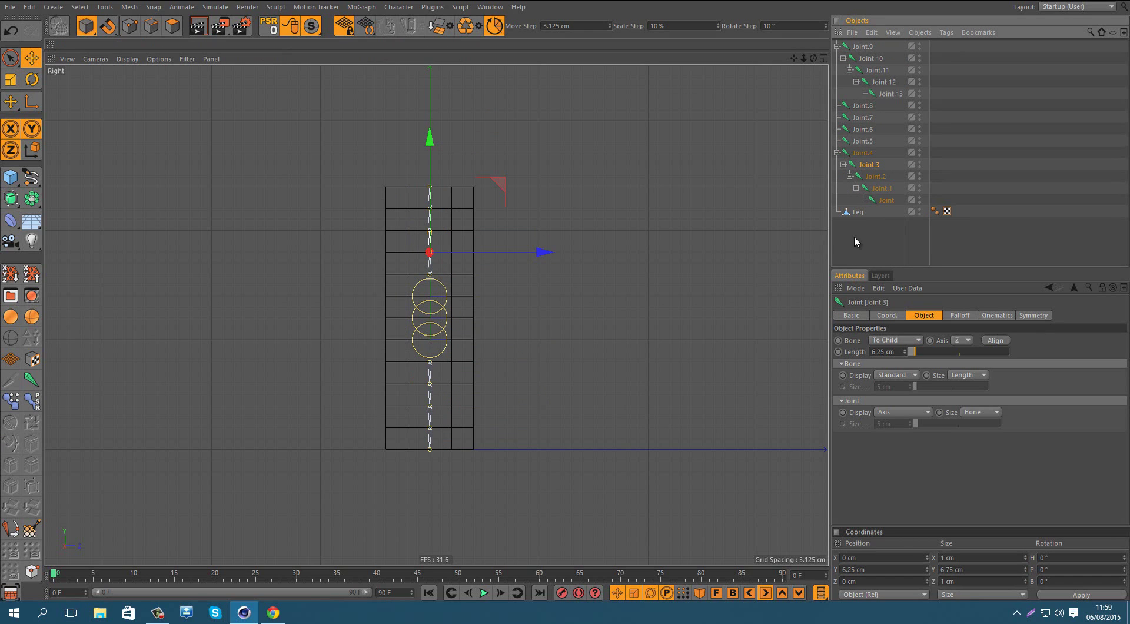
pyautogui.hotkey('ctrl', 'z')
pyautogui.hotkey('ctrl', 'z')
pyautogui.hotkey('ctrl', 'z')
pyautogui.hotkey('ctrl', 'z')
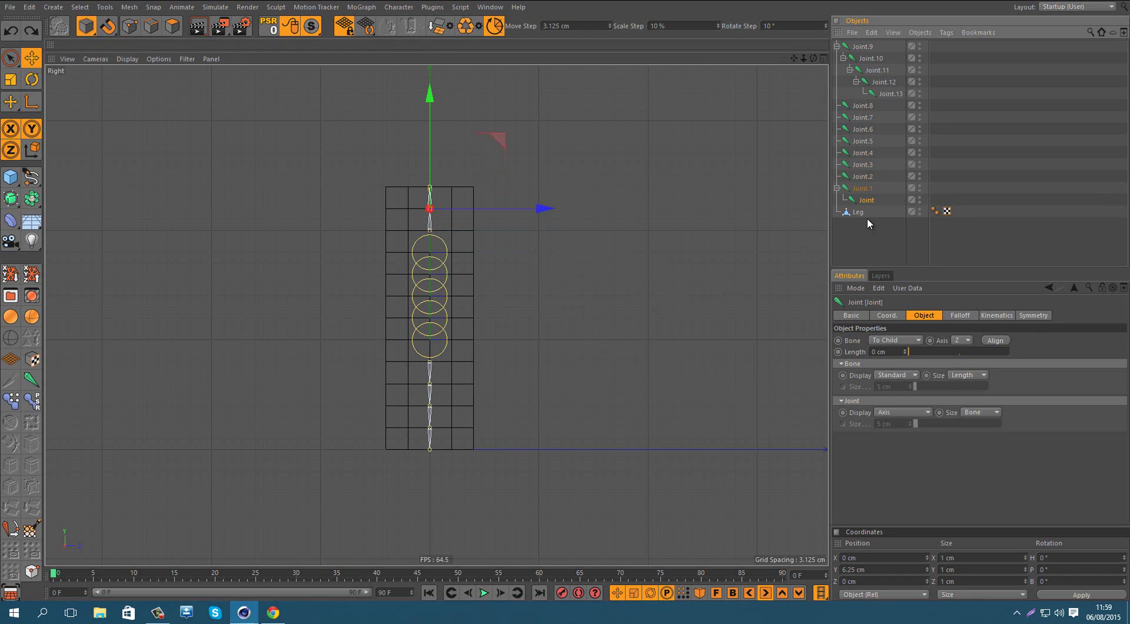
# Nest the remaining joints in ascending order so Joint is the root and Joint.13 the last child of one chain.
pyautogui.moveTo(871, 103); pyautogui.dragTo(871, 106)
pyautogui.moveTo(861, 46); pyautogui.dragTo(863, 151)
pyautogui.click(864, 49)
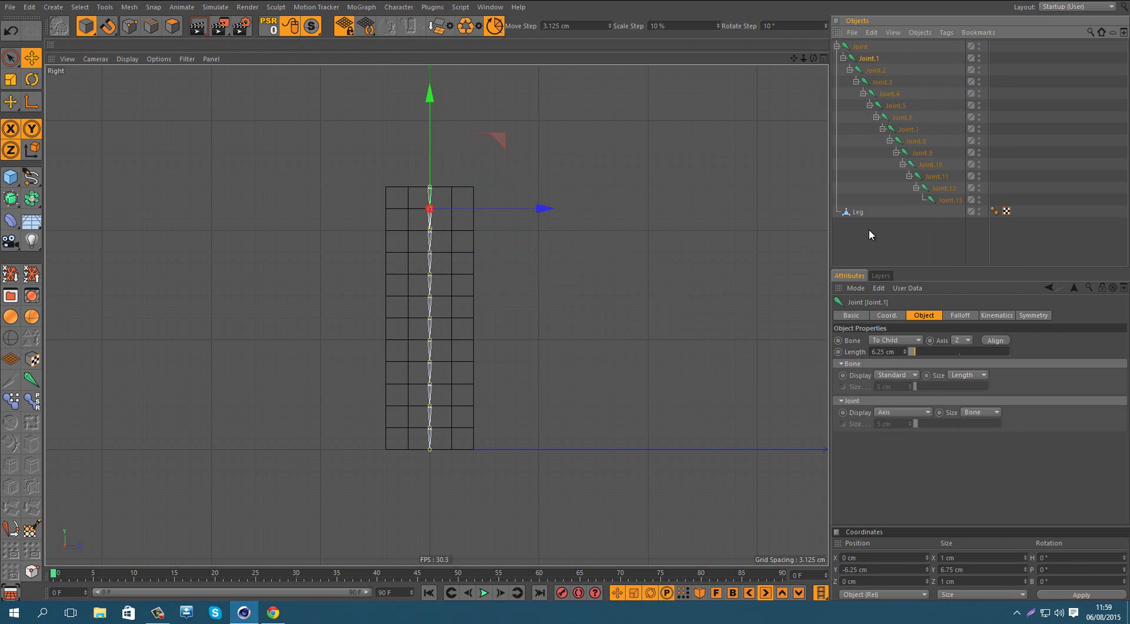
# Select all the joints together with the Leg mesh and bind them.
pyautogui.click(949, 255)
pyautogui.hotkey('ctrl', 'a')
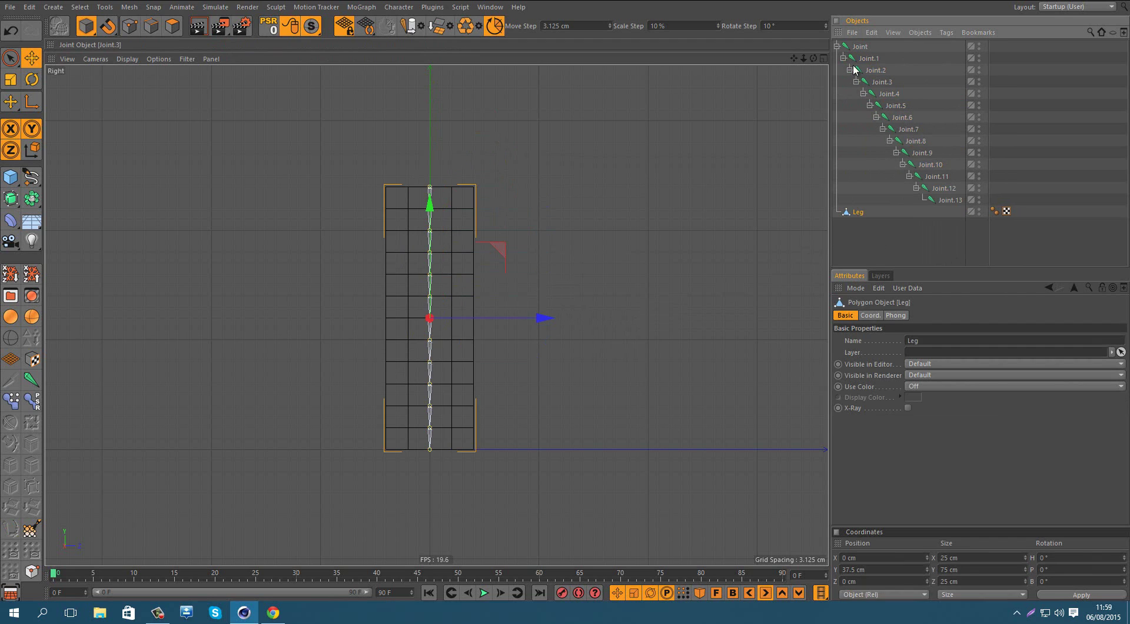
pyautogui.click(411, 26)
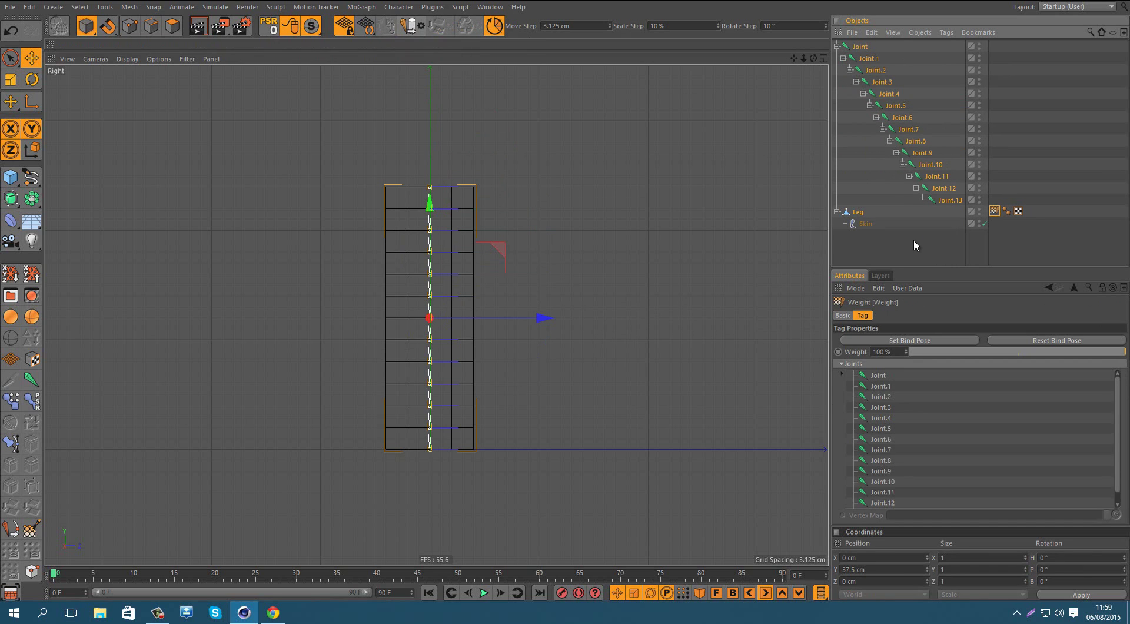
# Open the Leg's weight tag in the Weight Tool and paint the top point rows for Joint and Joint.1 at 100% strength.
pyautogui.click(913, 242)
pyautogui.doubleClick(994, 211)
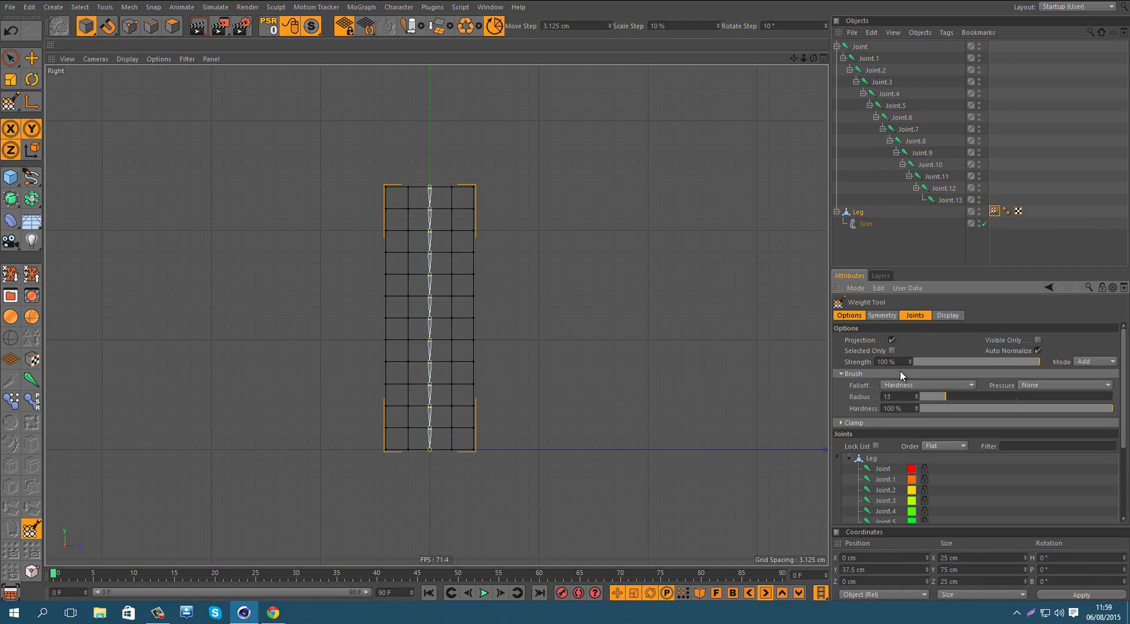
pyautogui.scroll(-3, 881, 468)
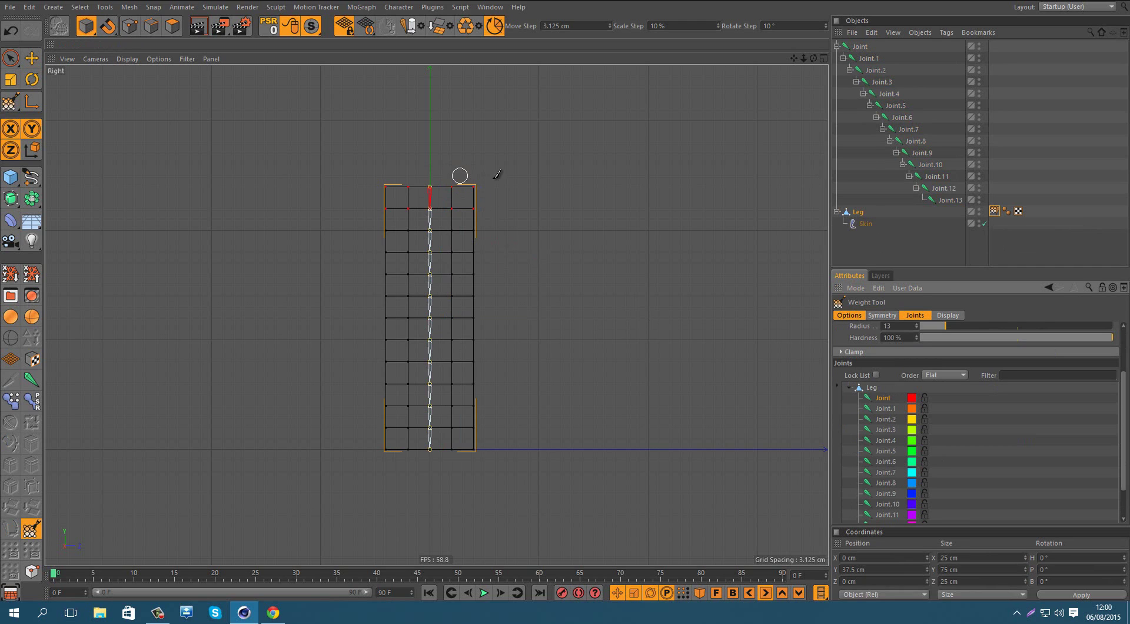
pyautogui.click(882, 409)
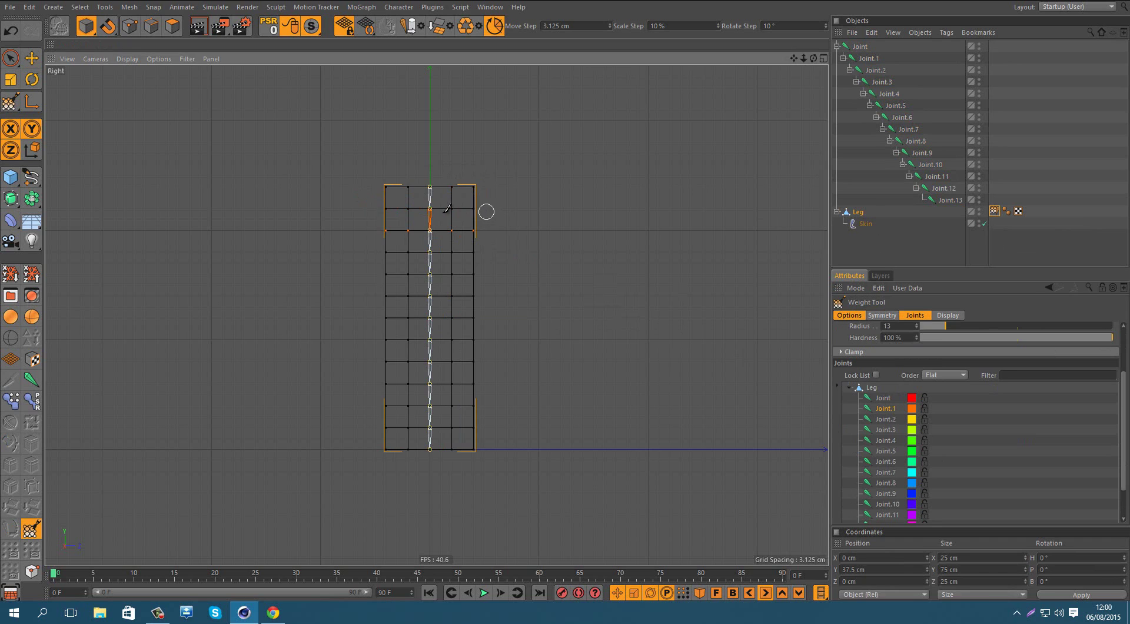
pyautogui.moveTo(447, 208); pyautogui.dragTo(379, 219)
# Paint 100% weights for Joint.2 through Joint.6, each onto its matching row of leg points.
pyautogui.click(890, 419)
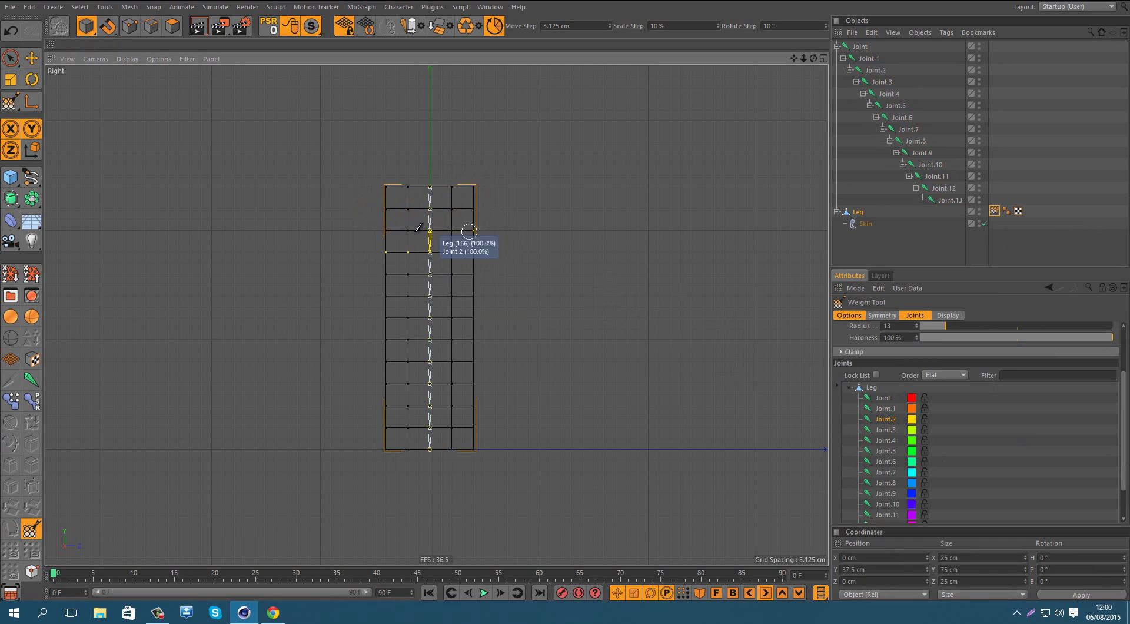
pyautogui.click(430, 262)
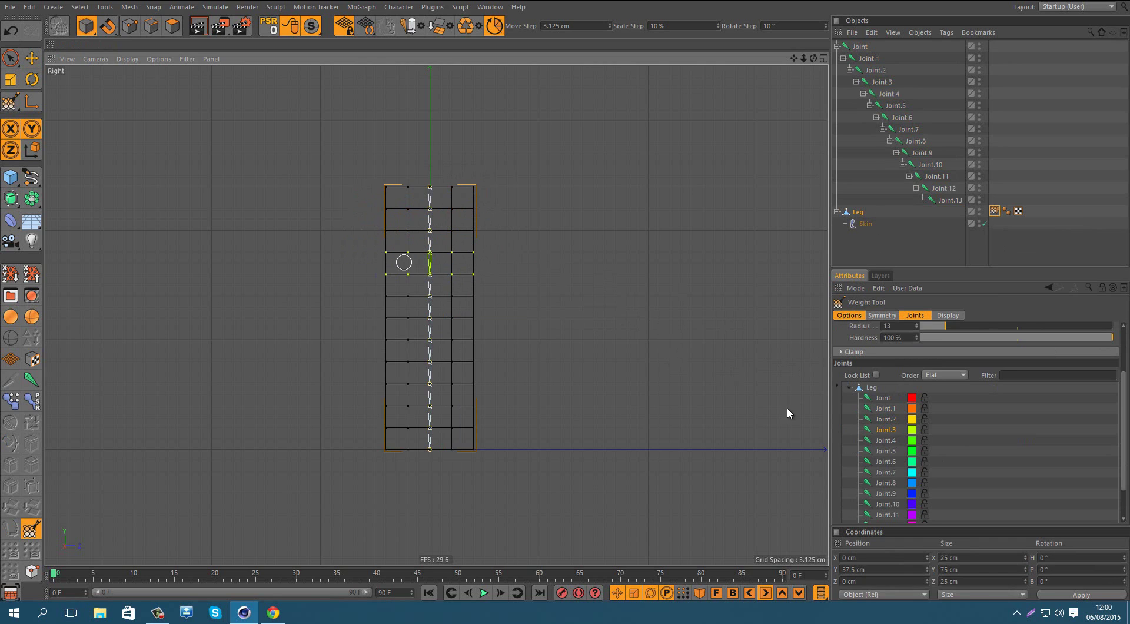
pyautogui.click(886, 440)
pyautogui.click(887, 452)
pyautogui.click(886, 462)
# Choose Joint.7 for weighting and set the Weight Tool's strength to 50%.
pyautogui.click(887, 473)
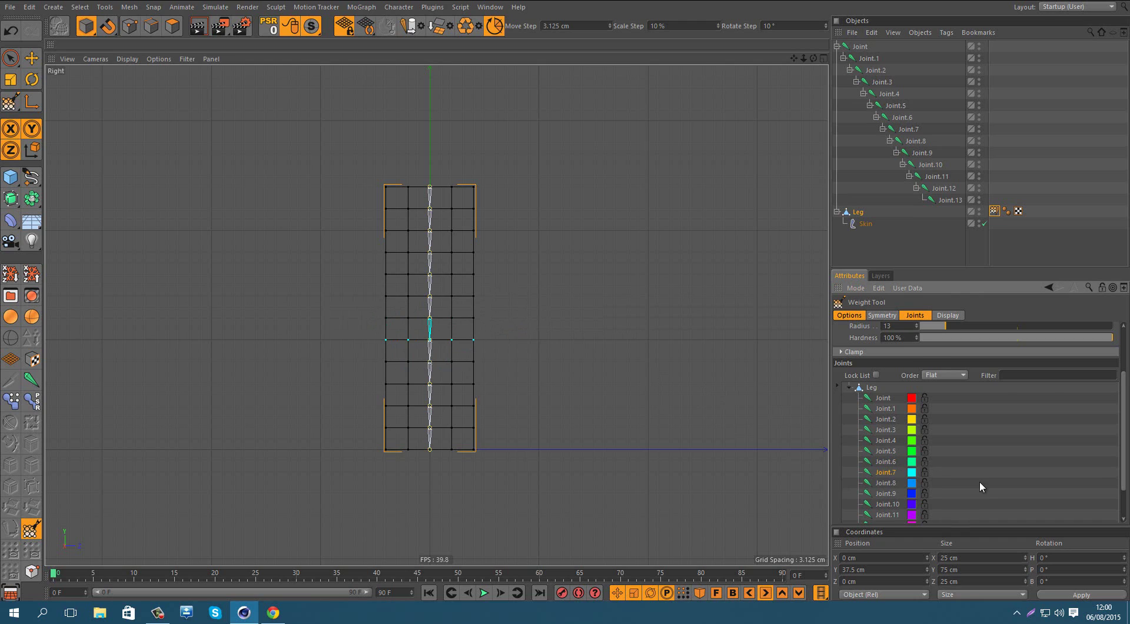
pyautogui.scroll(4, 1007, 384)
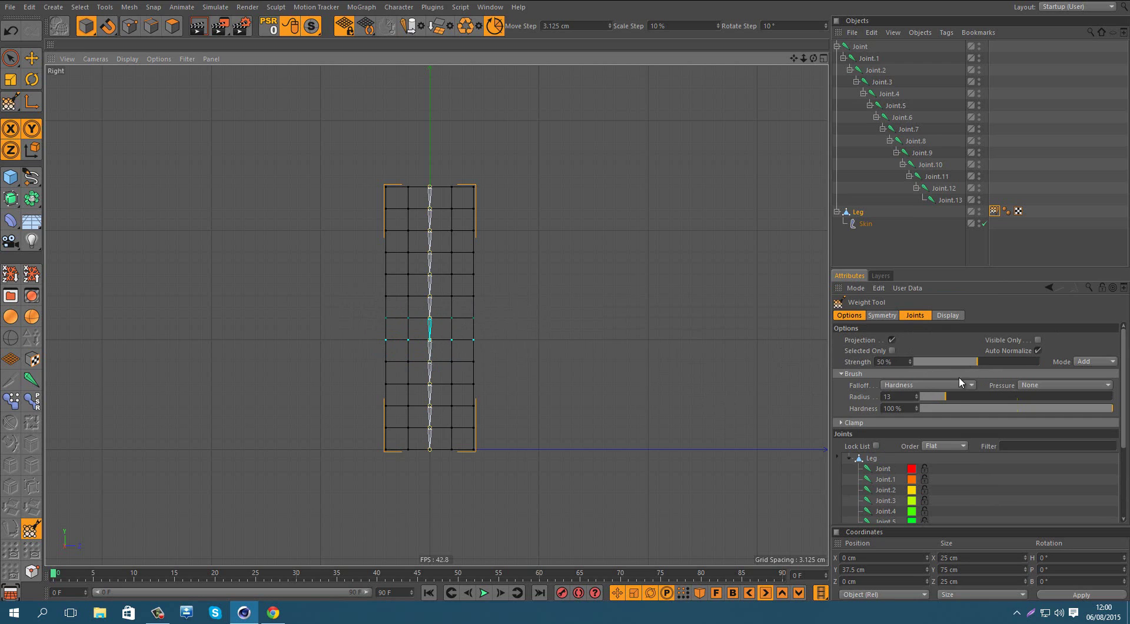
# Paint weights for Joint.8 through Joint.13, each onto its matching row of points in the leg's lower half.
pyautogui.scroll(-6, 895, 447)
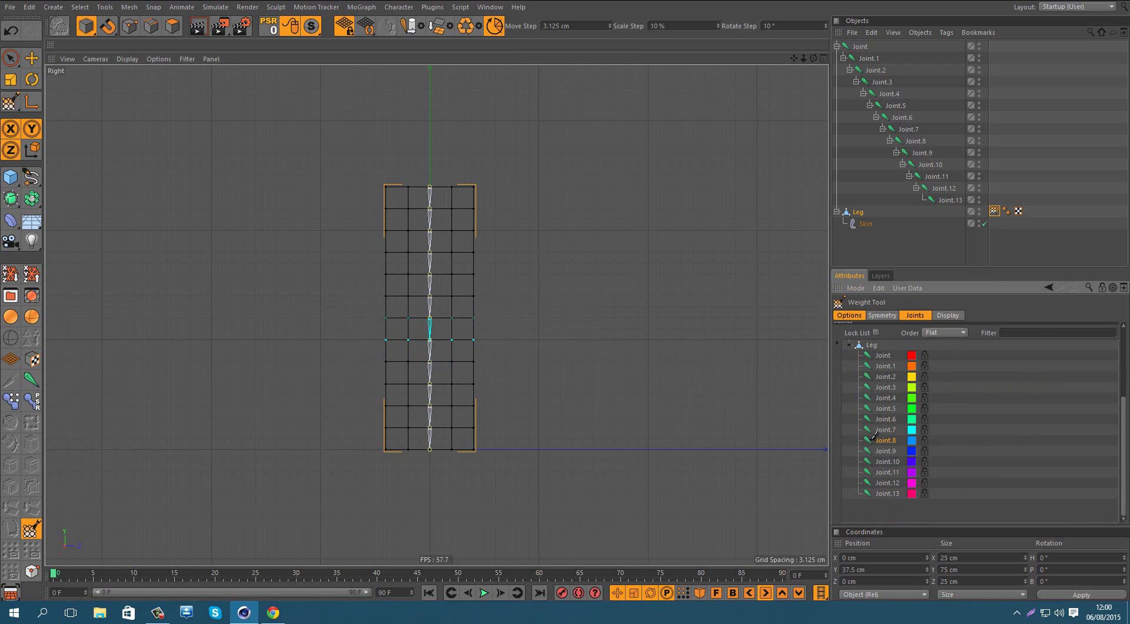
pyautogui.click(880, 452)
pyautogui.click(887, 459)
pyautogui.click(883, 472)
pyautogui.click(861, 482)
pyautogui.moveTo(476, 419); pyautogui.dragTo(345, 419)
pyautogui.click(886, 494)
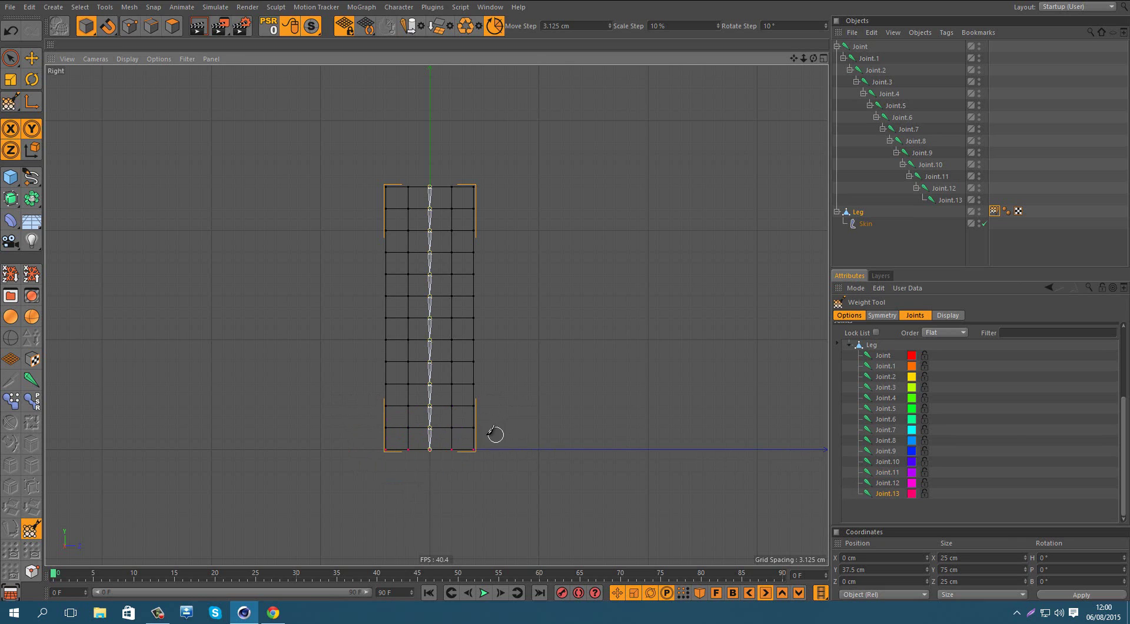
# Try moving Joint.6 in the perspective view to test the leg's deformation, and undo the move.
pyautogui.press('e')
pyautogui.click(848, 236)
pyautogui.click(836, 212)
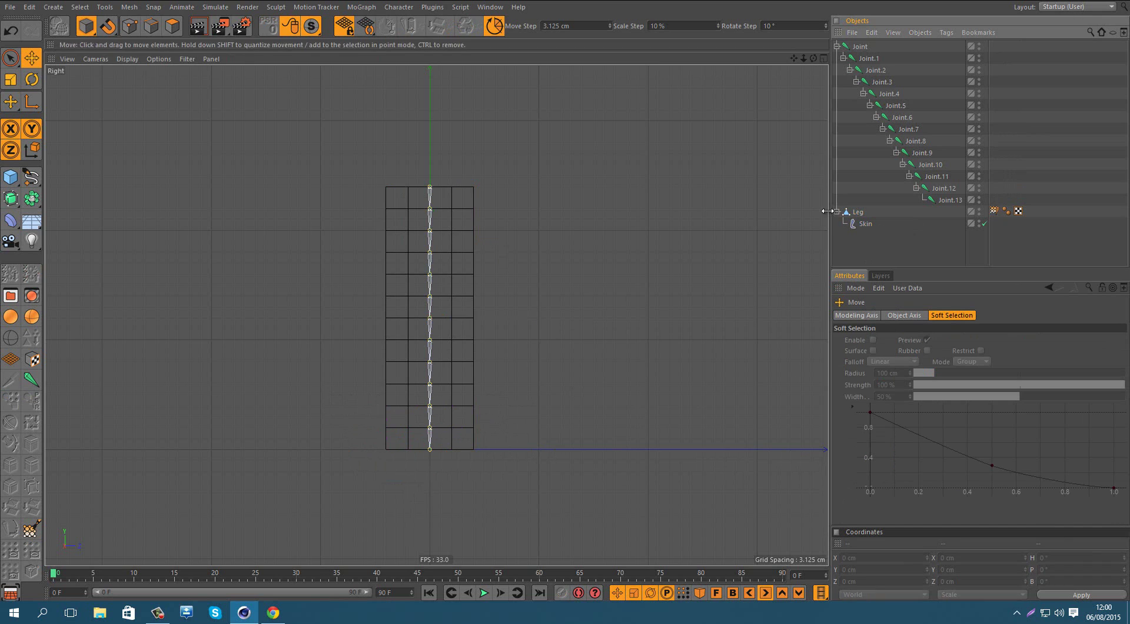
pyautogui.middleClick(553, 174)
pyautogui.middleClick(338, 151)
pyautogui.click(903, 118)
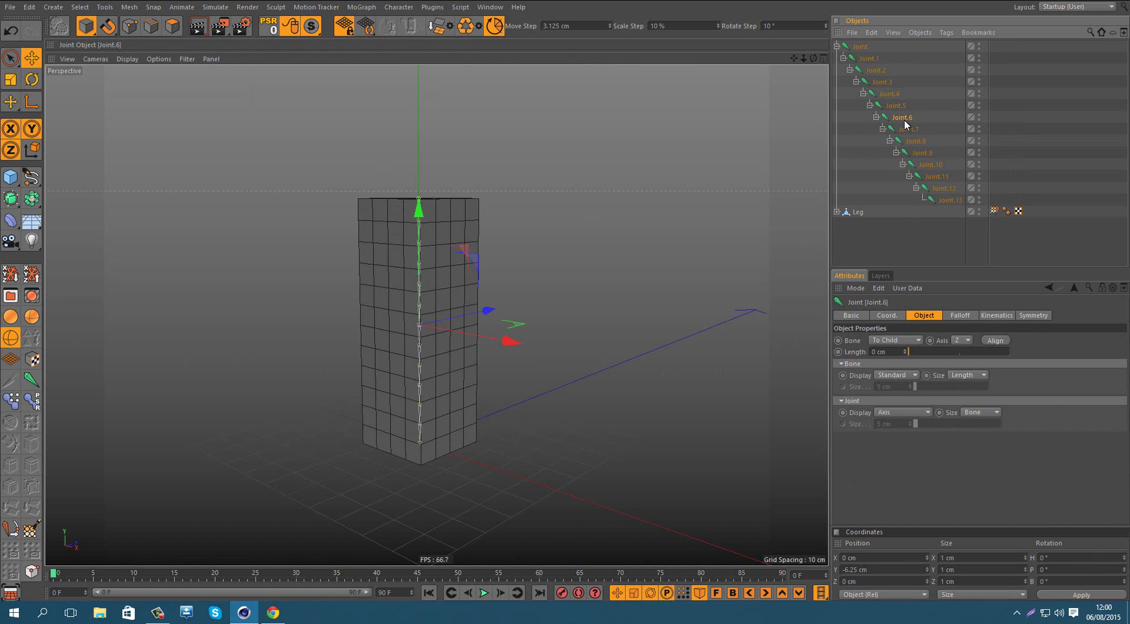
pyautogui.moveTo(589, 253); pyautogui.dragTo(583, 309)
pyautogui.hotkey('ctrl', 'z')
# Try moving Joint.7 sideways and inspect how the leg's middle rows deform.
pyautogui.click(916, 130)
pyautogui.keyDown('alt'); pyautogui.moveTo(436, 313); pyautogui.dragTo(521, 269); pyautogui.keyUp('alt')
pyautogui.hotkey('ctrl', 'z')
pyautogui.keyDown('alt'); pyautogui.moveTo(405, 328); pyautogui.dragTo(528, 334); pyautogui.keyUp('alt')
pyautogui.scroll(5, 455, 314)
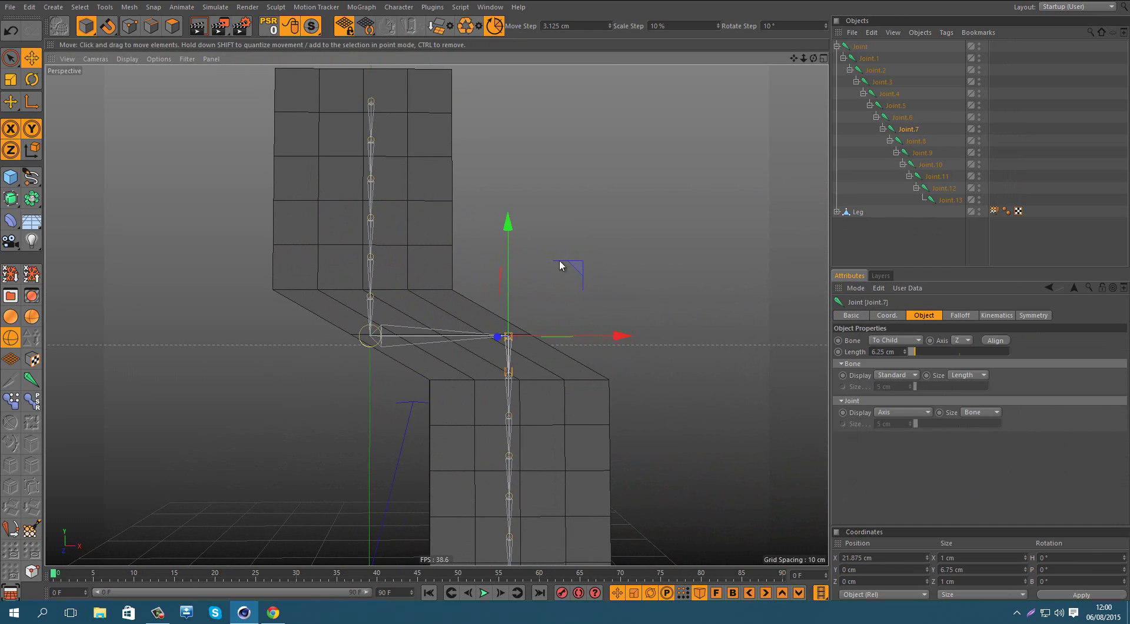
pyautogui.click(560, 266)
pyautogui.keyDown('alt'); pyautogui.moveTo(448, 297); pyautogui.dragTo(489, 345); pyautogui.keyUp('alt')
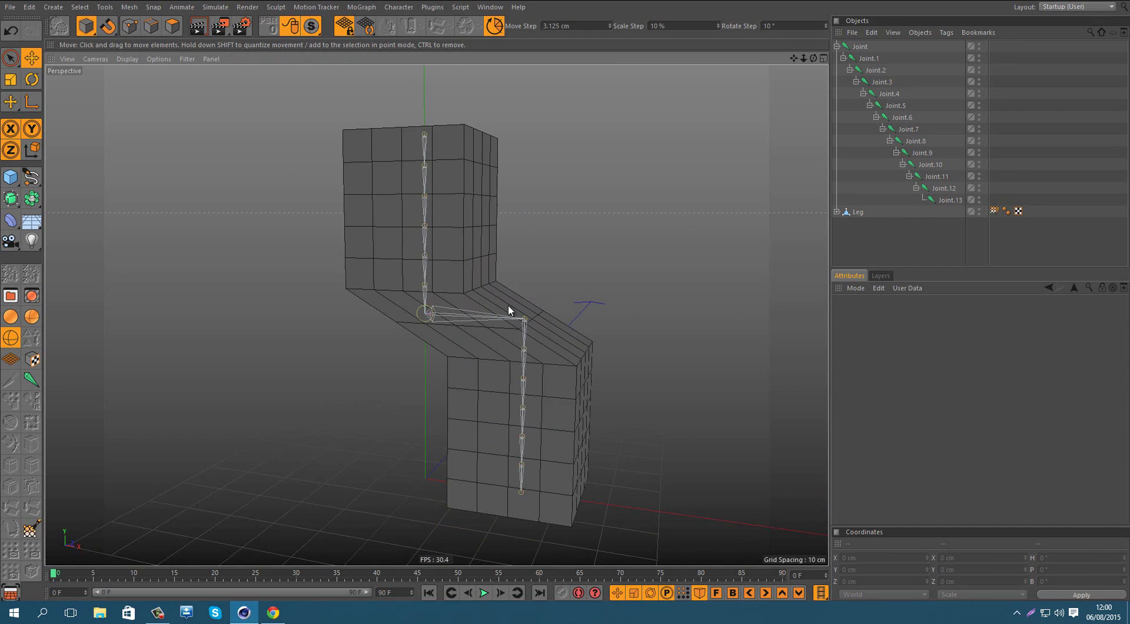
# Undo the test moves of the leg joints and reselect Joint.7.
pyautogui.keyDown('alt'); pyautogui.moveTo(509, 310); pyautogui.dragTo(591, 283); pyautogui.keyUp('alt')
pyautogui.hotkey('ctrl', 'z')
pyautogui.keyDown('alt'); pyautogui.moveTo(496, 329); pyautogui.dragTo(474, 324); pyautogui.keyUp('alt')
pyautogui.hotkey('ctrl', 'z')
pyautogui.moveTo(604, 261); pyautogui.dragTo(580, 223)
pyautogui.hotkey('ctrl', 'z')
pyautogui.click(904, 118)
pyautogui.hotkey('ctrl', 'z')
pyautogui.click(904, 130)
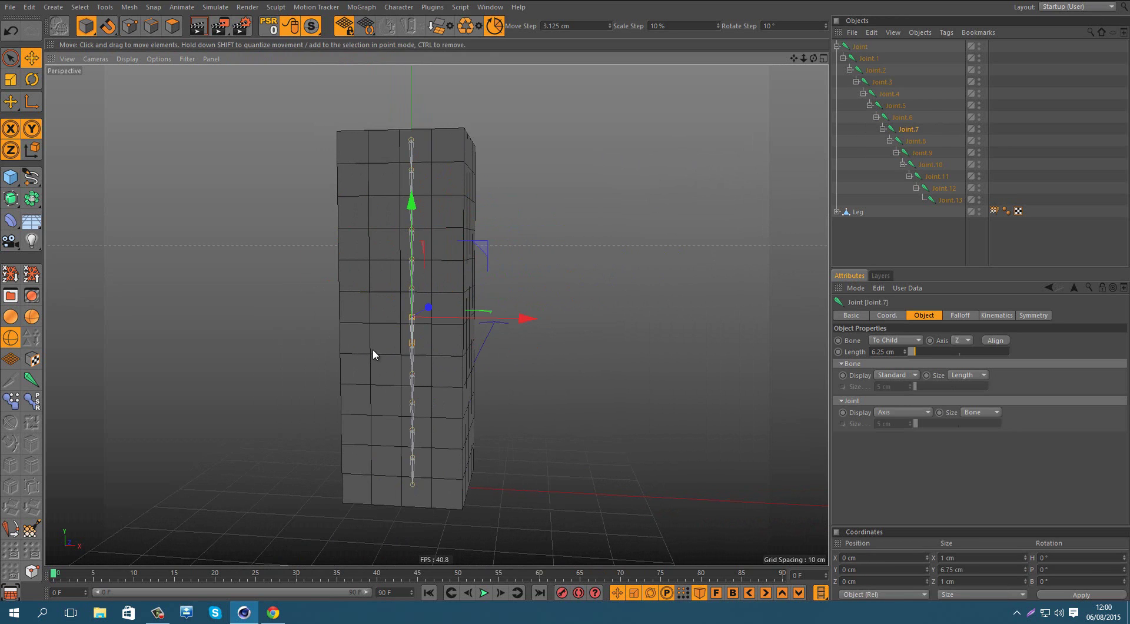
# Examine the leg mesh around Joint.7 from several angles and distances.
pyautogui.keyDown('alt'); pyautogui.moveTo(372, 353); pyautogui.dragTo(405, 323); pyautogui.keyUp('alt')
pyautogui.keyDown('alt'); pyautogui.moveTo(362, 323); pyautogui.dragTo(432, 299, button='right'); pyautogui.keyUp('alt')
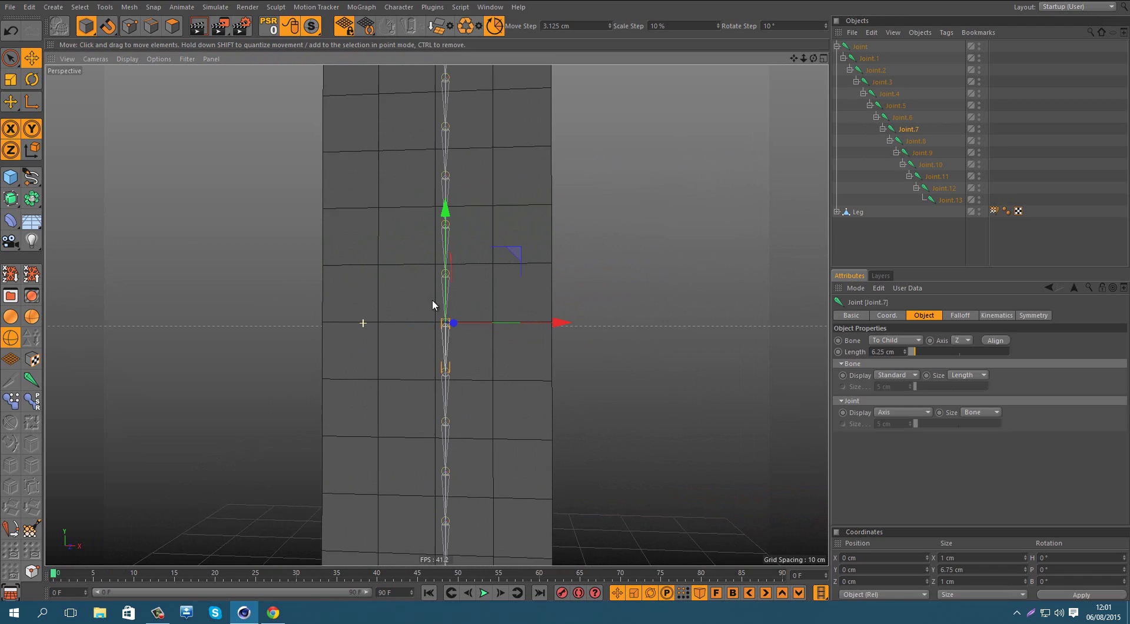
pyautogui.keyDown('alt'); pyautogui.moveTo(270, 323); pyautogui.dragTo(352, 332); pyautogui.keyUp('alt')
pyautogui.keyDown('alt'); pyautogui.moveTo(352, 332); pyautogui.dragTo(295, 371, button='right'); pyautogui.keyUp('alt')
pyautogui.keyDown('alt'); pyautogui.moveTo(530, 245); pyautogui.dragTo(489, 318); pyautogui.keyUp('alt')
pyautogui.hotkey('ctrl', 'z')
pyautogui.keyDown('alt'); pyautogui.moveTo(471, 283); pyautogui.dragTo(447, 323, button='right'); pyautogui.keyUp('alt')
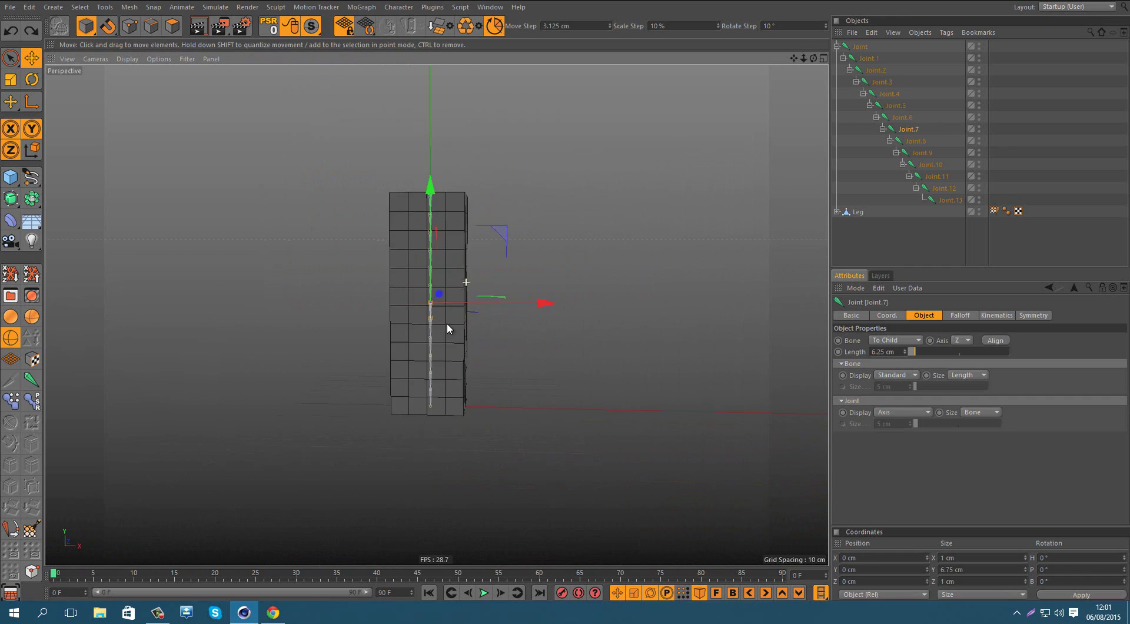
pyautogui.keyDown('alt'); pyautogui.moveTo(416, 313); pyautogui.dragTo(451, 302); pyautogui.keyUp('alt')
pyautogui.keyDown('alt'); pyautogui.moveTo(417, 303); pyautogui.dragTo(458, 303, button='right'); pyautogui.keyUp('alt')
pyautogui.keyDown('alt'); pyautogui.moveTo(458, 303); pyautogui.dragTo(444, 298); pyautogui.keyUp('alt')
pyautogui.keyDown('alt'); pyautogui.moveTo(427, 301); pyautogui.dragTo(422, 333, button='right'); pyautogui.keyUp('alt')
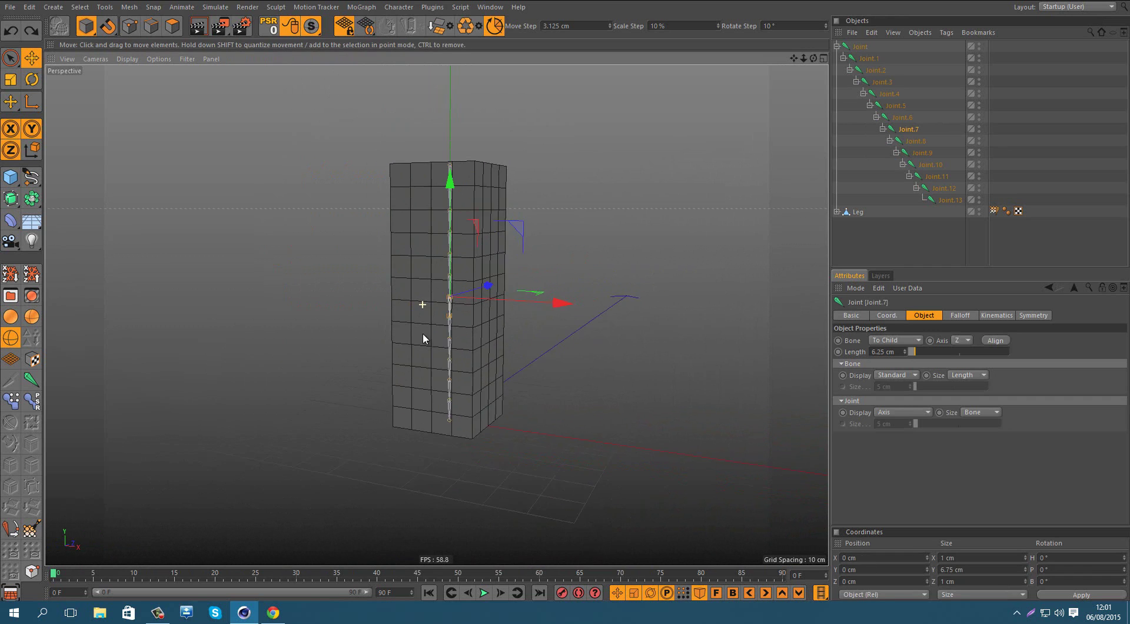
pyautogui.keyDown('alt'); pyautogui.moveTo(423, 333); pyautogui.dragTo(439, 345); pyautogui.keyUp('alt')
pyautogui.click(882, 253)
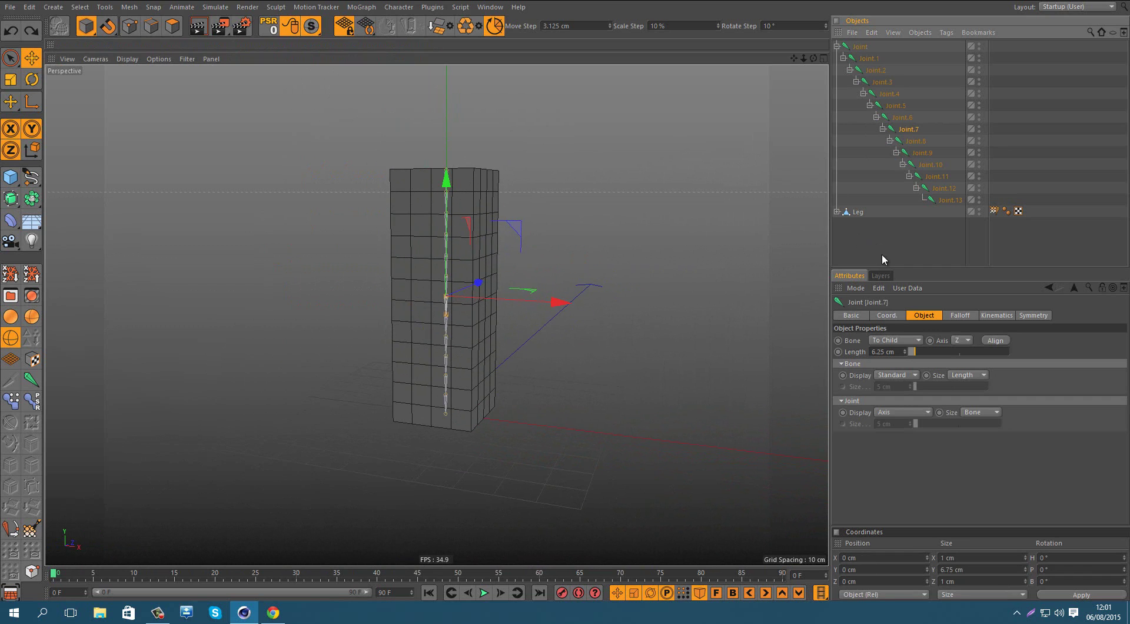
pyautogui.click(915, 129)
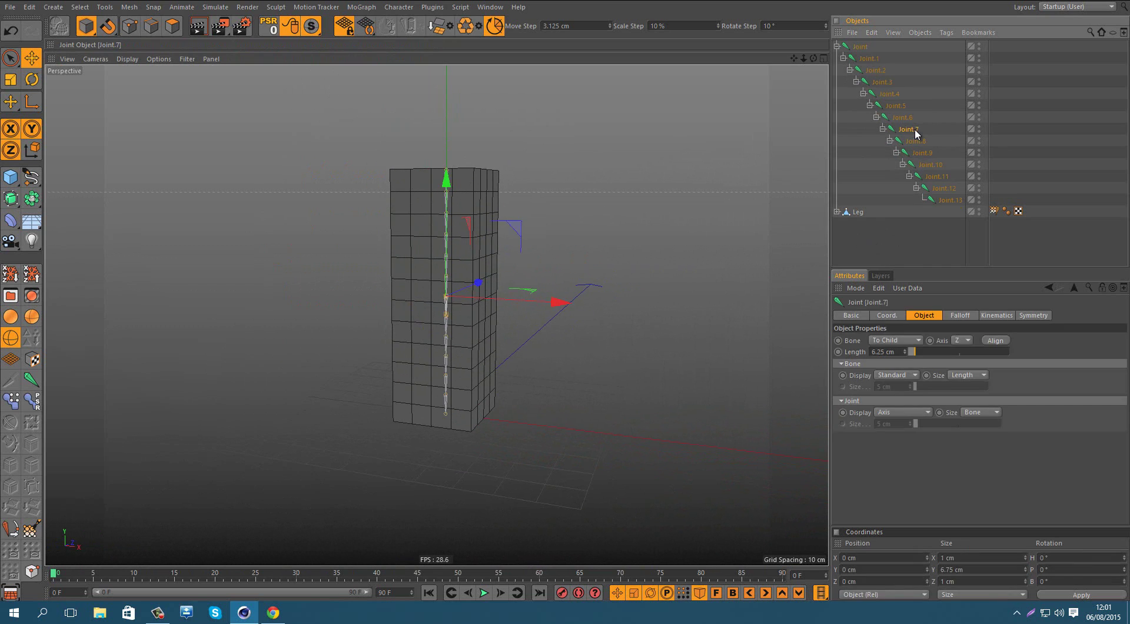
pyautogui.click(884, 129)
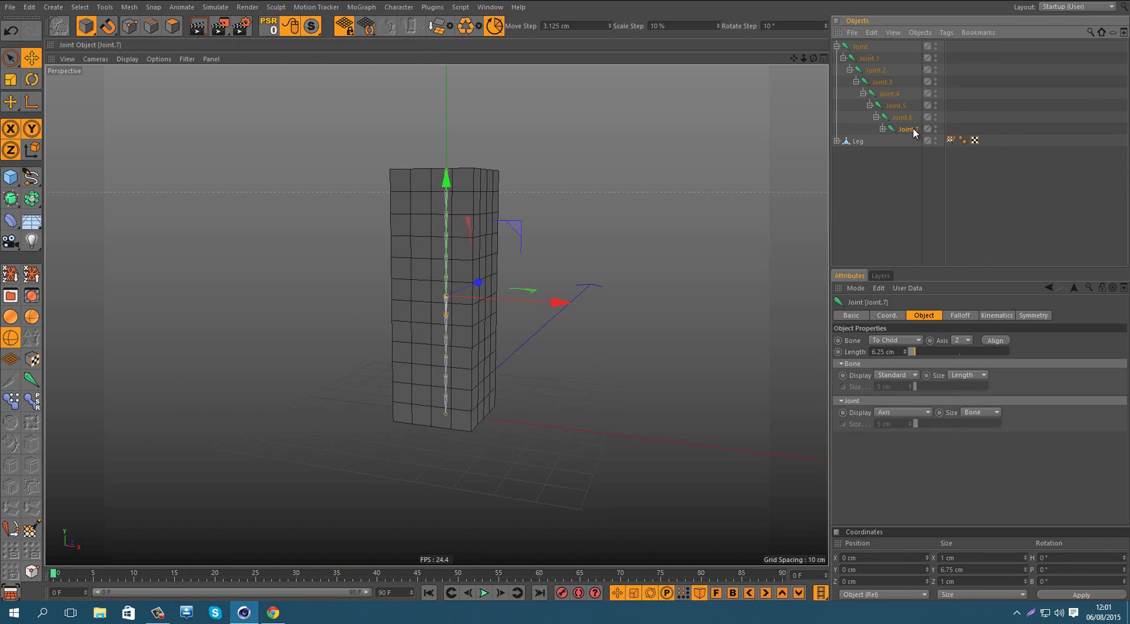
pyautogui.click(883, 129)
pyautogui.click(895, 240)
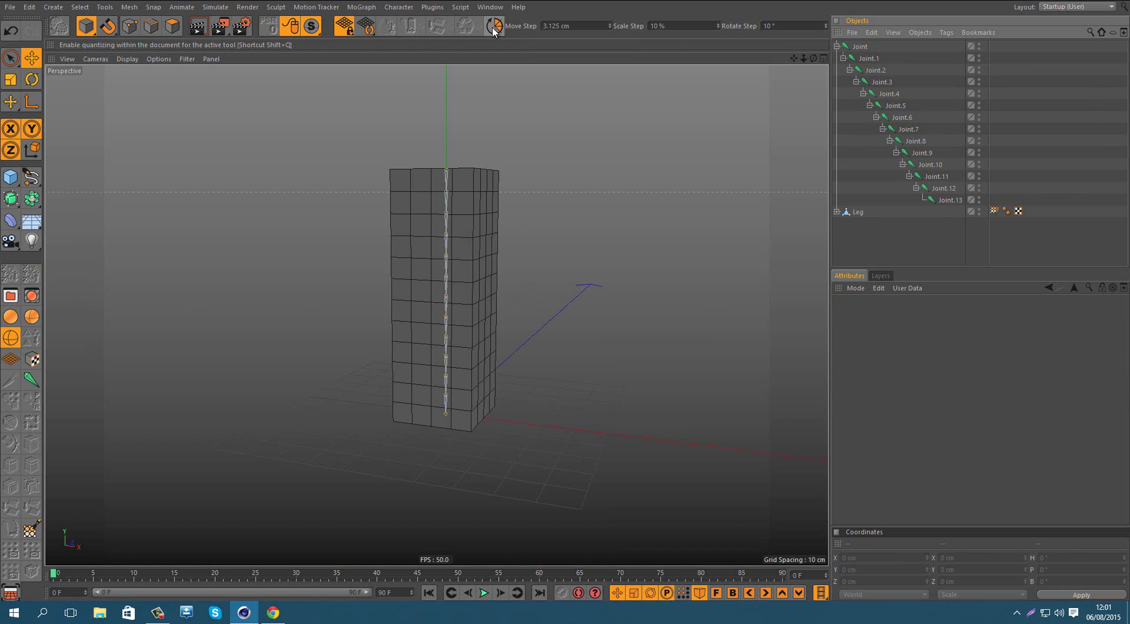
# Enable snapping and activate the B-Spline tool in the Right view.
pyautogui.moveTo(108, 27); pyautogui.dragTo(159, 247)
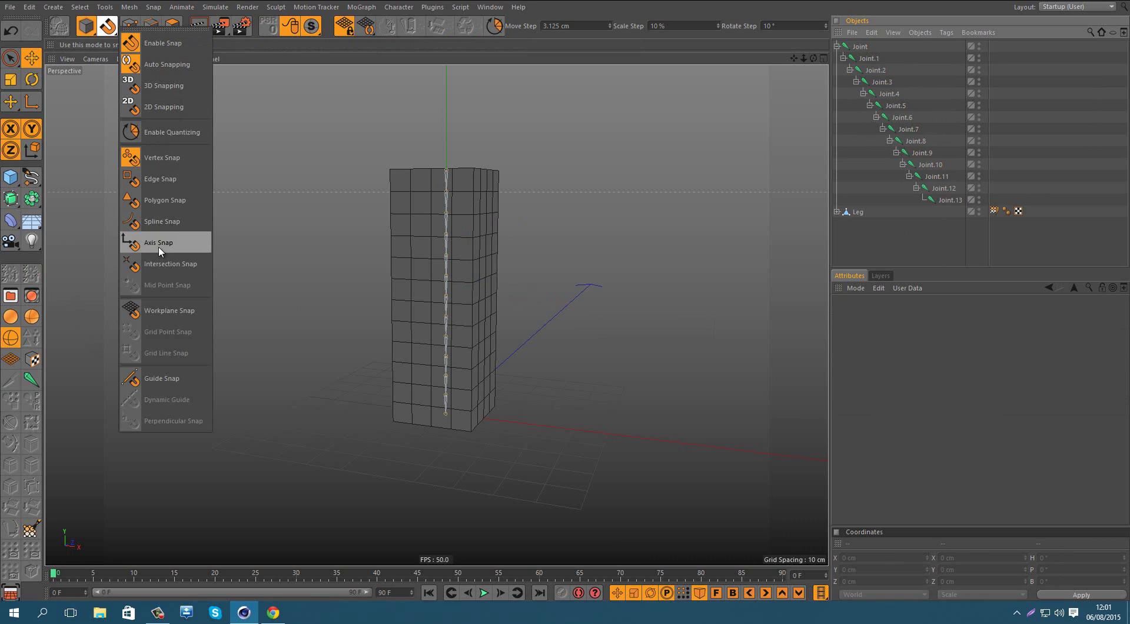
pyautogui.click(162, 173)
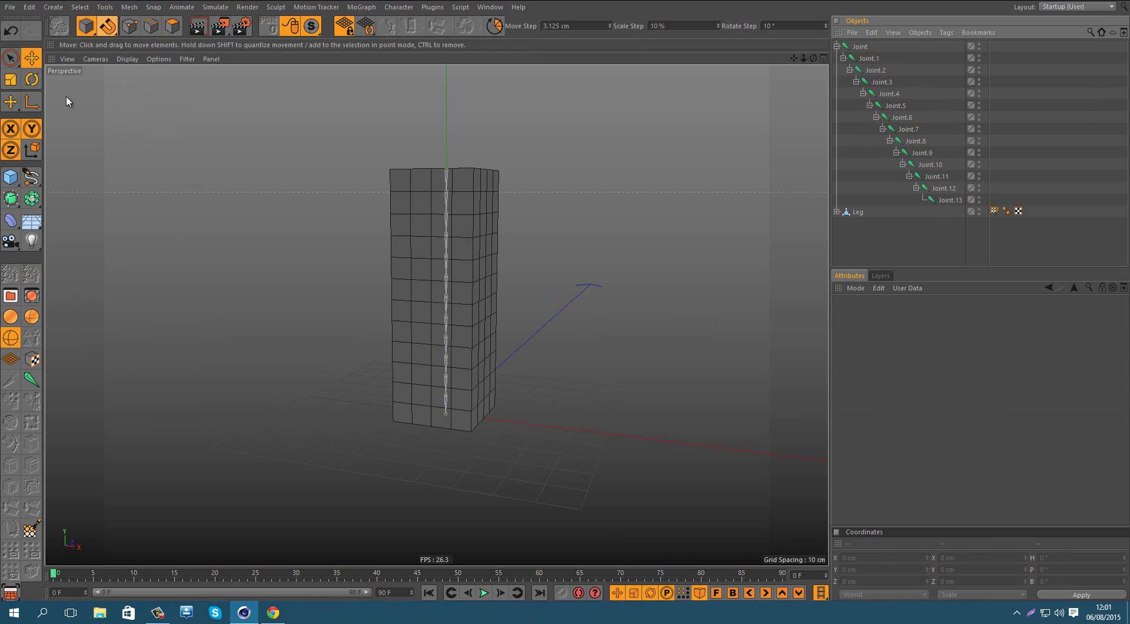
pyautogui.click(32, 176)
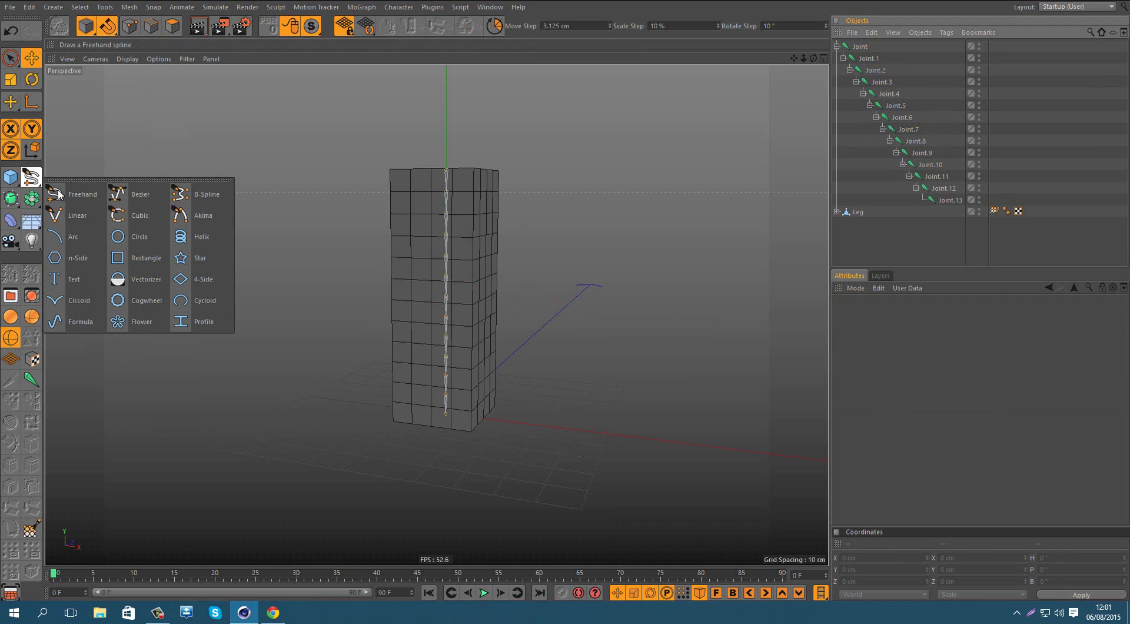
pyautogui.click(196, 195)
pyautogui.middleClick(411, 349)
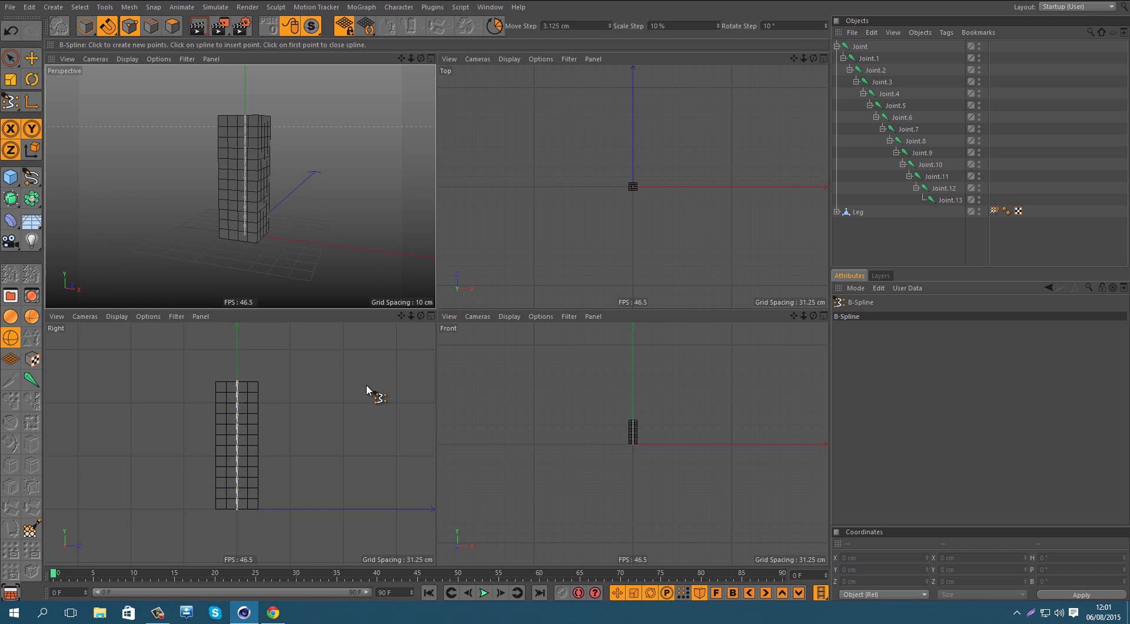
pyautogui.middleClick(368, 394)
pyautogui.scroll(3, 418, 200)
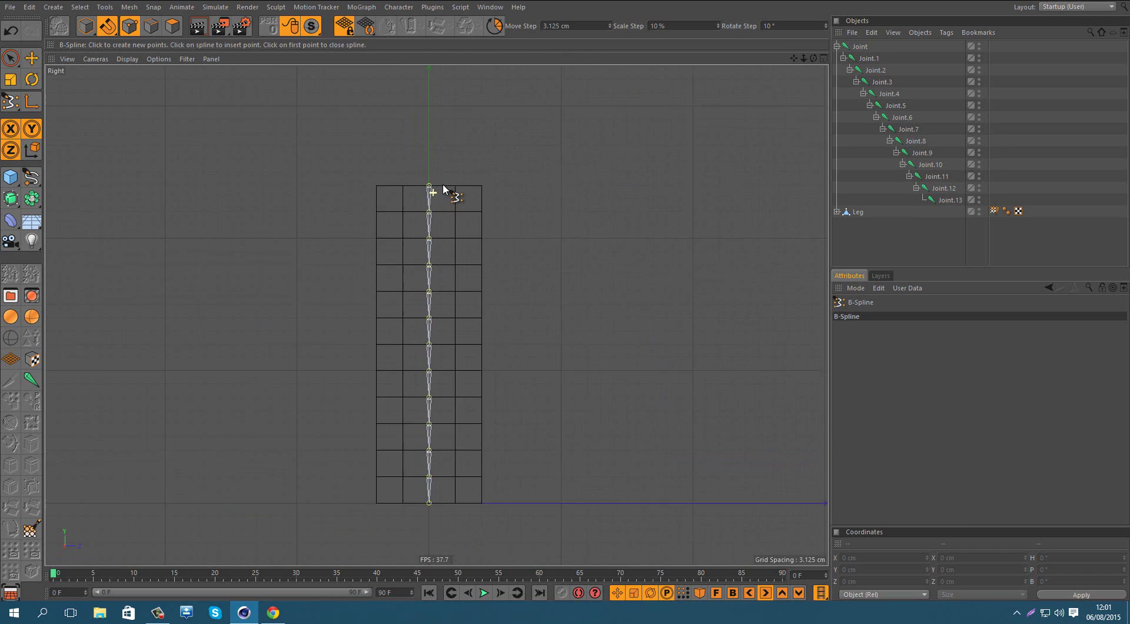
pyautogui.click(403, 200)
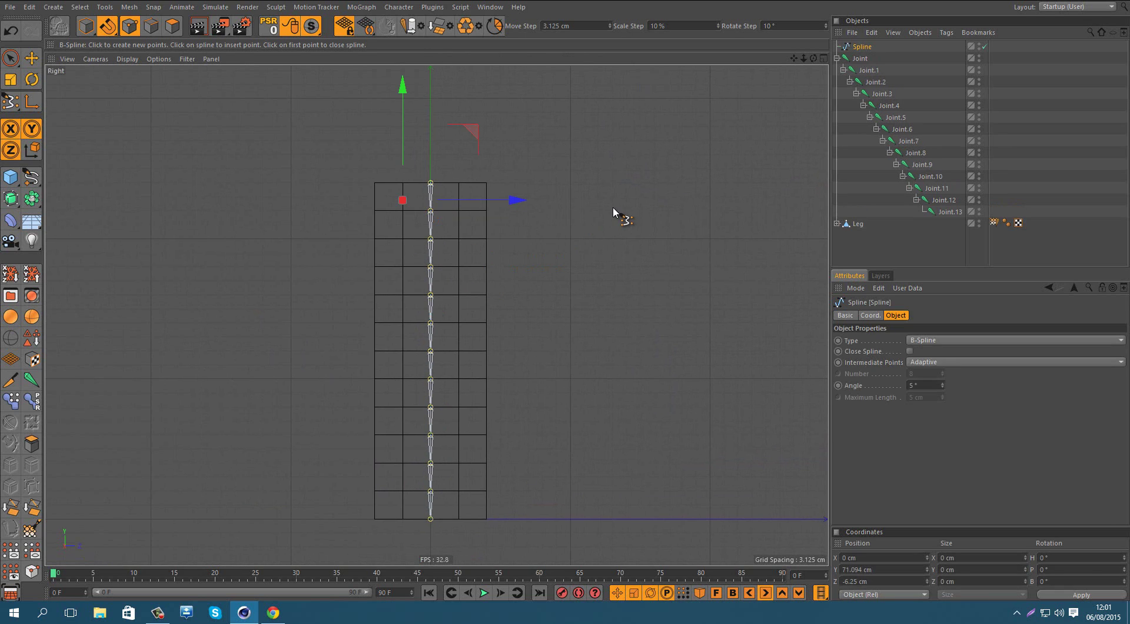
pyautogui.hotkey('ctrl', 'z')
pyautogui.click(431, 183)
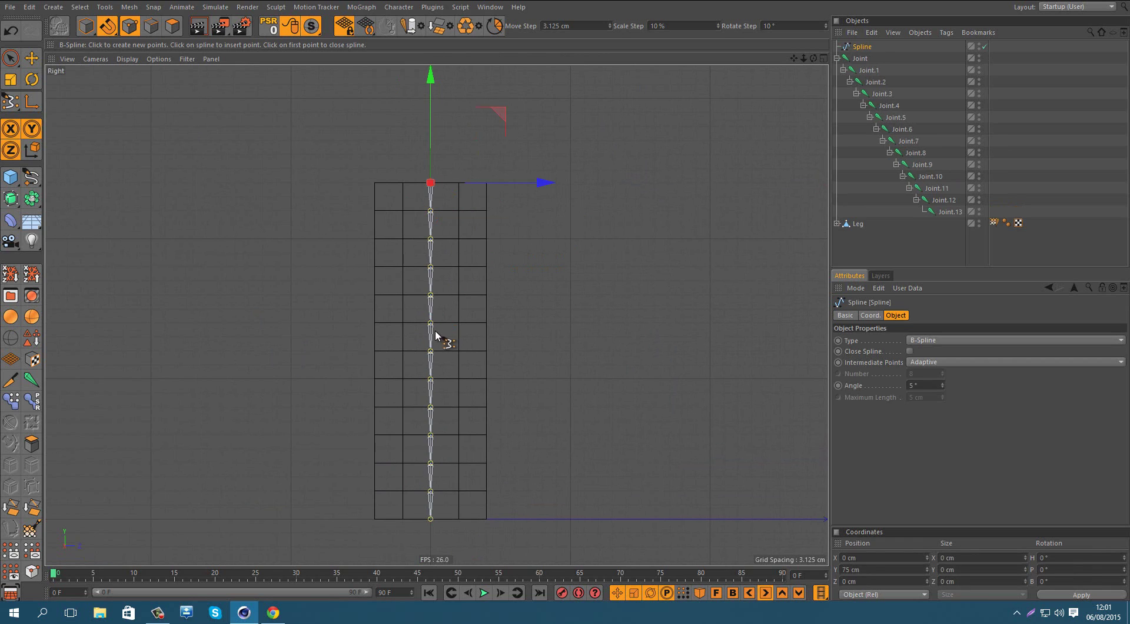
pyautogui.click(430, 352)
pyautogui.hotkey('ctrl', 'z')
pyautogui.hotkey('ctrl', 'z')
# Draw a B-Spline down the upper half of the joint chain with points at Y 75, 56.25 and 37.5 cm.
pyautogui.click(431, 184)
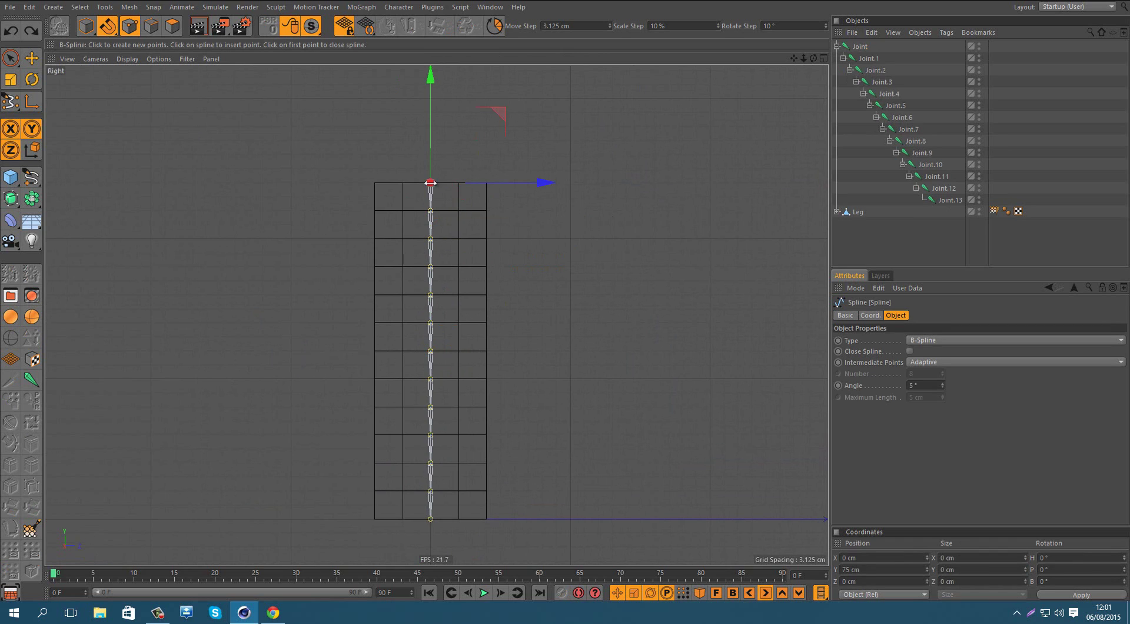
pyautogui.click(431, 267)
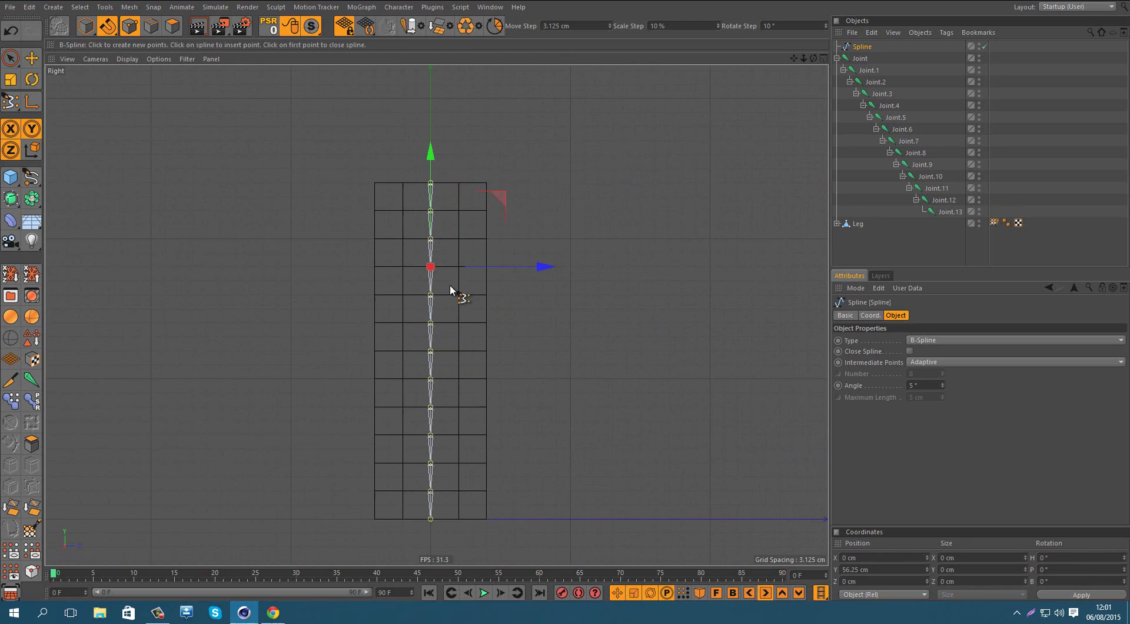
pyautogui.click(430, 351)
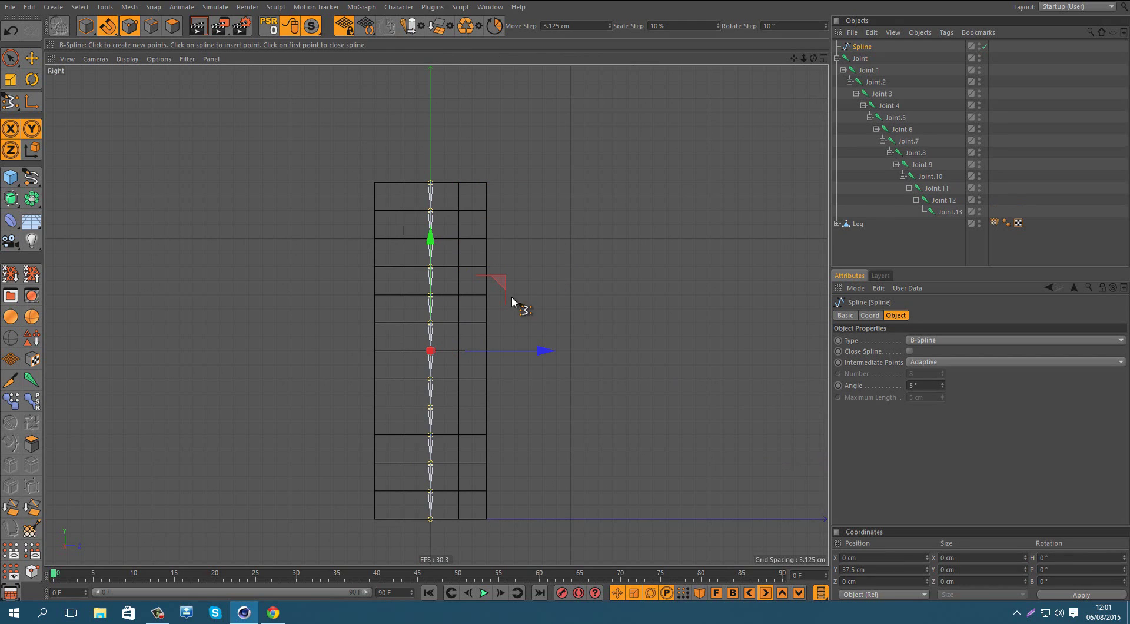
pyautogui.click(867, 216)
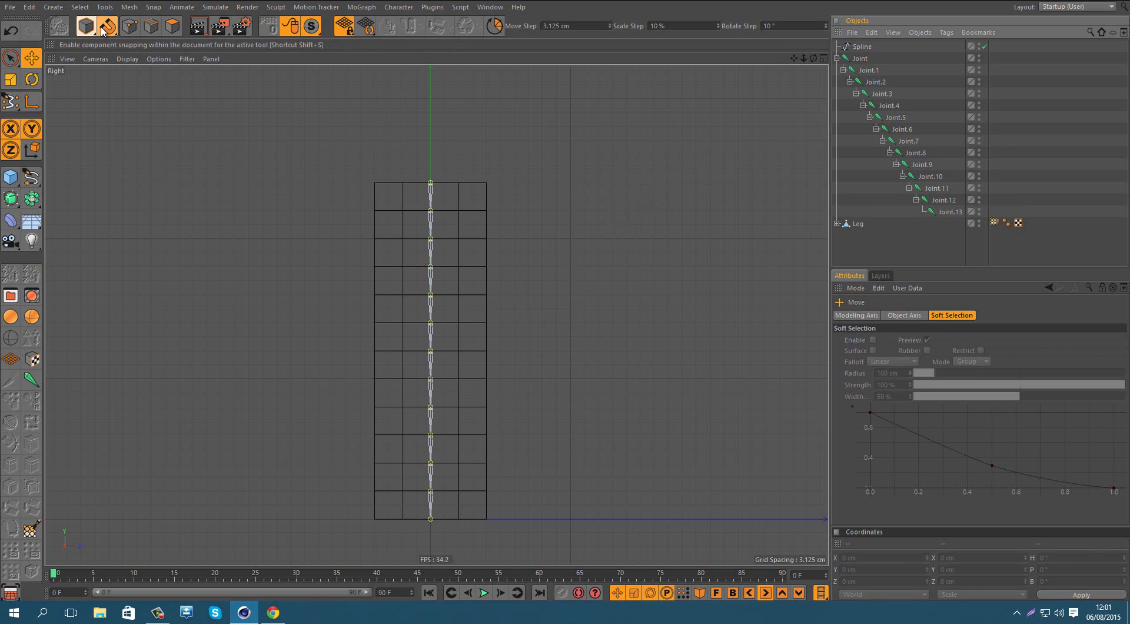
# Draw a second B-Spline down the lower half of the chain, from Y 37.5 cm through the midway joint to 0 cm.
pyautogui.moveTo(32, 177); pyautogui.dragTo(199, 189)
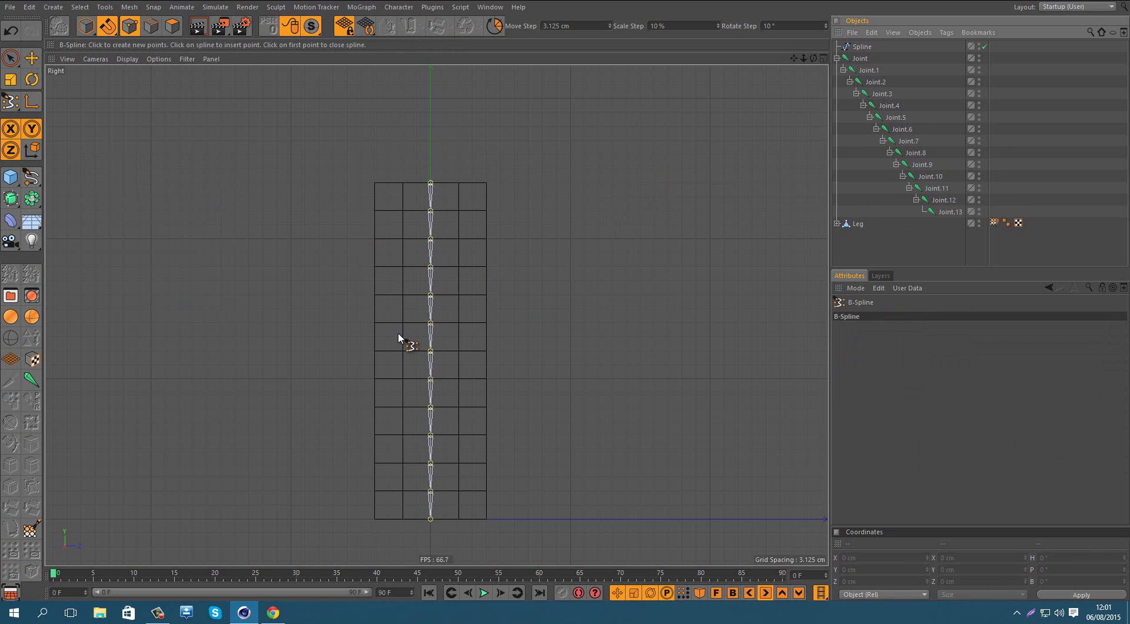
pyautogui.click(431, 352)
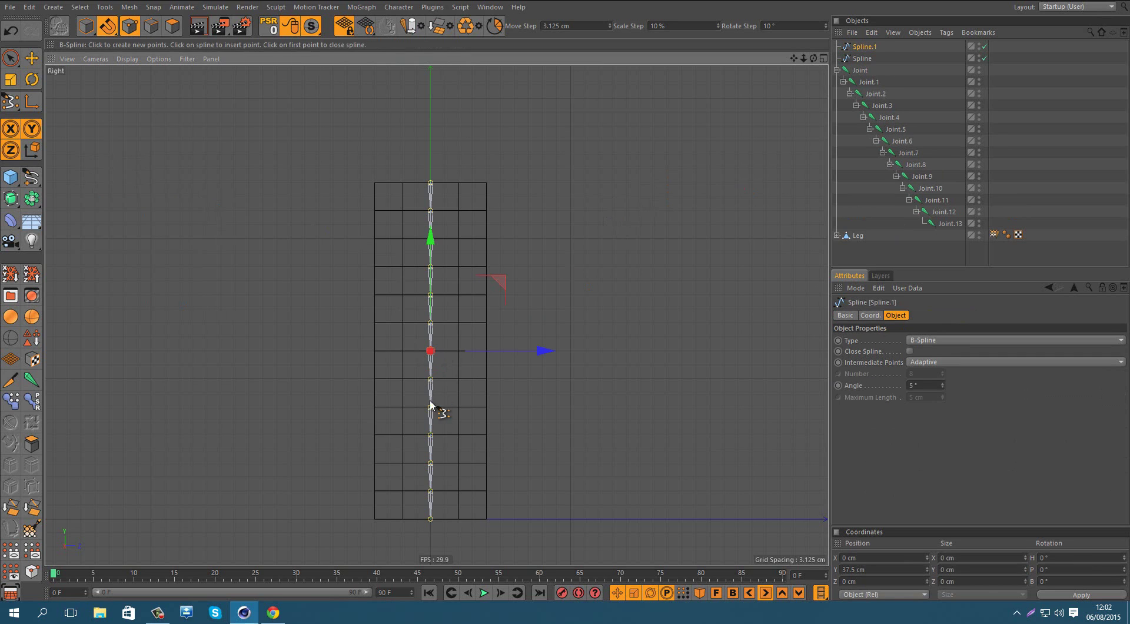
pyautogui.click(430, 435)
pyautogui.click(431, 519)
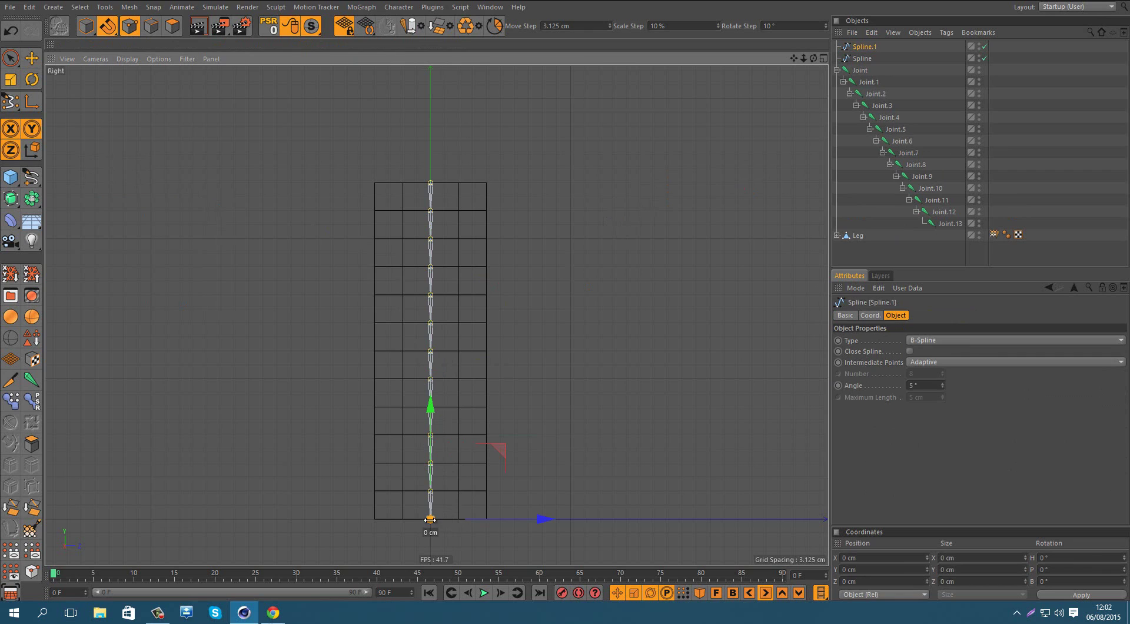
pyautogui.press('e')
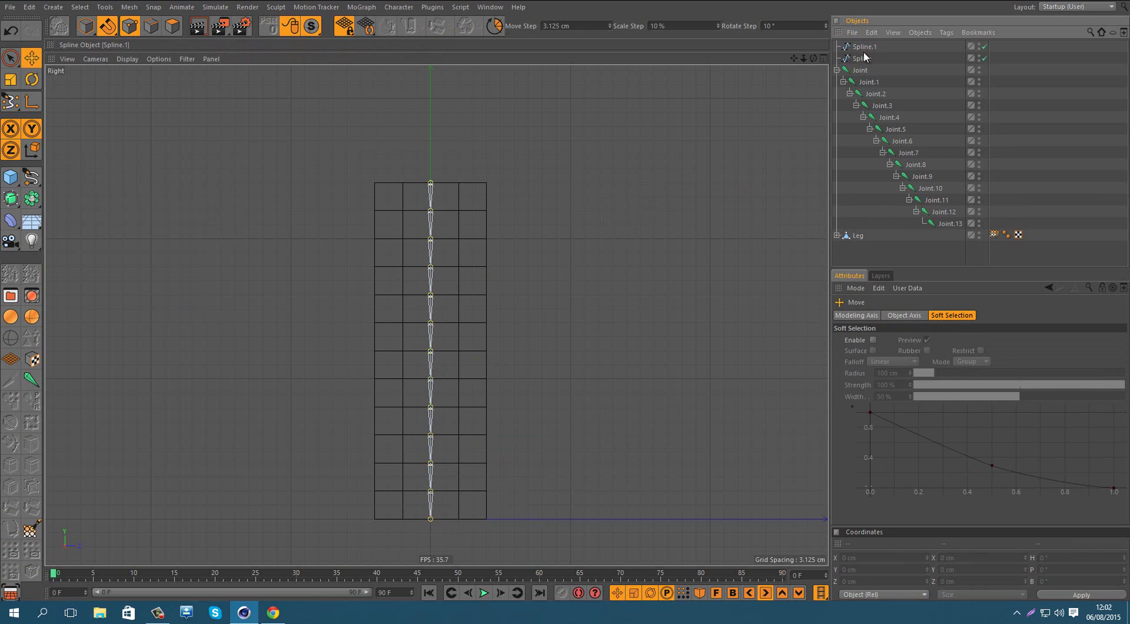
# Rename the upper spline as Top and the lower spline as Bottom.
pyautogui.click(863, 58)
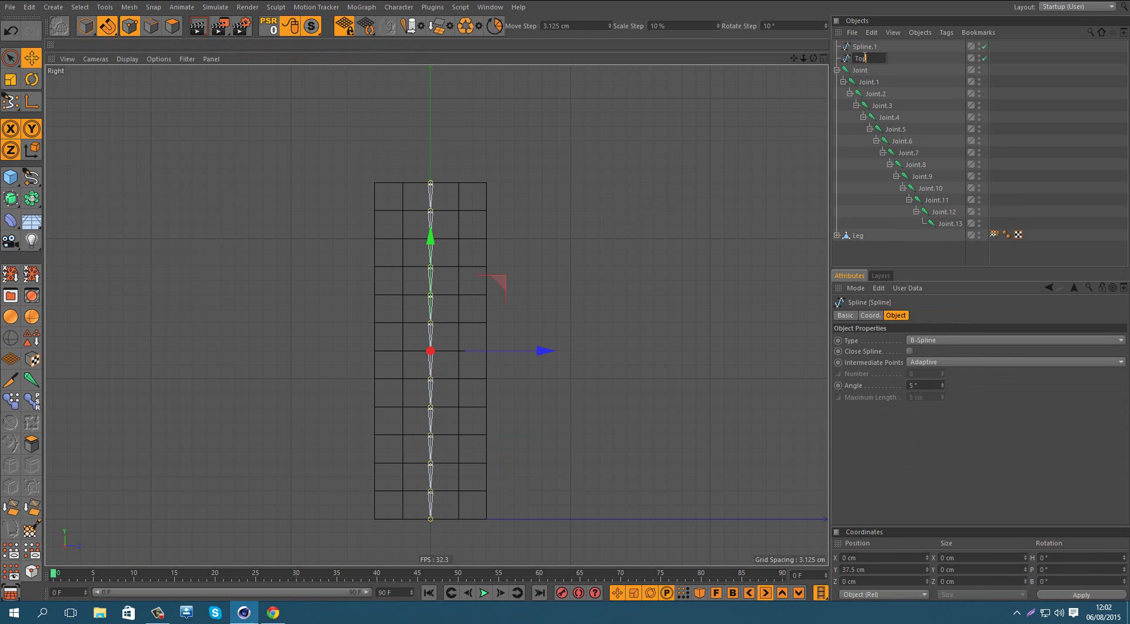
pyautogui.doubleClick(878, 46)
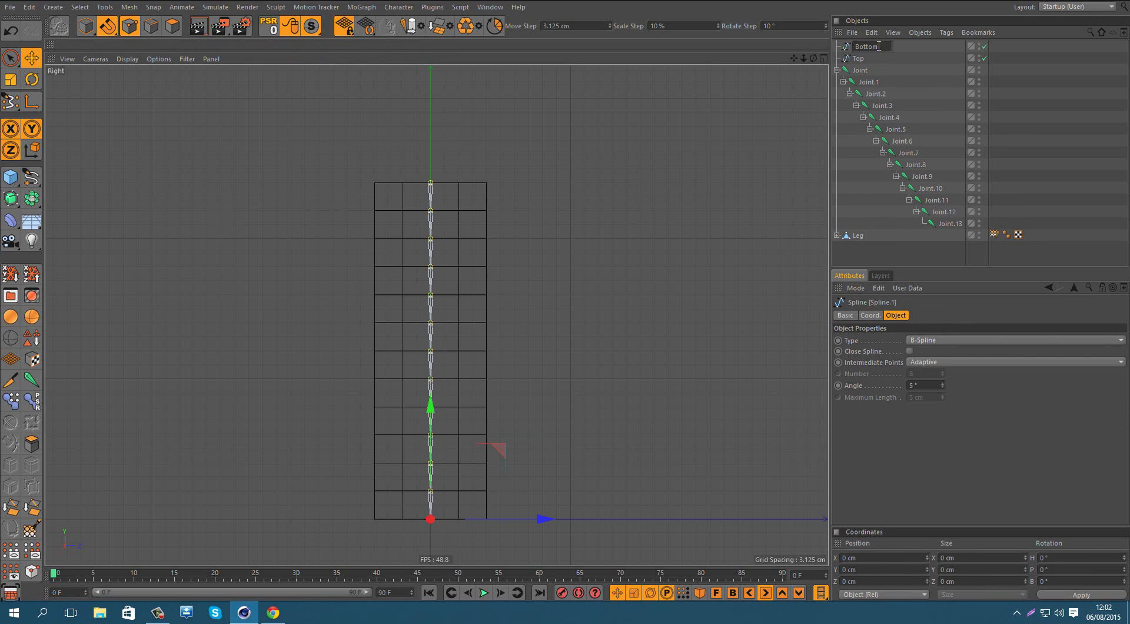
pyautogui.write('Bottom')
pyautogui.press('Return')
# Add an IK-Spline tag to Joint.7 and assign Joint.13 as its end joint.
pyautogui.click(910, 153)
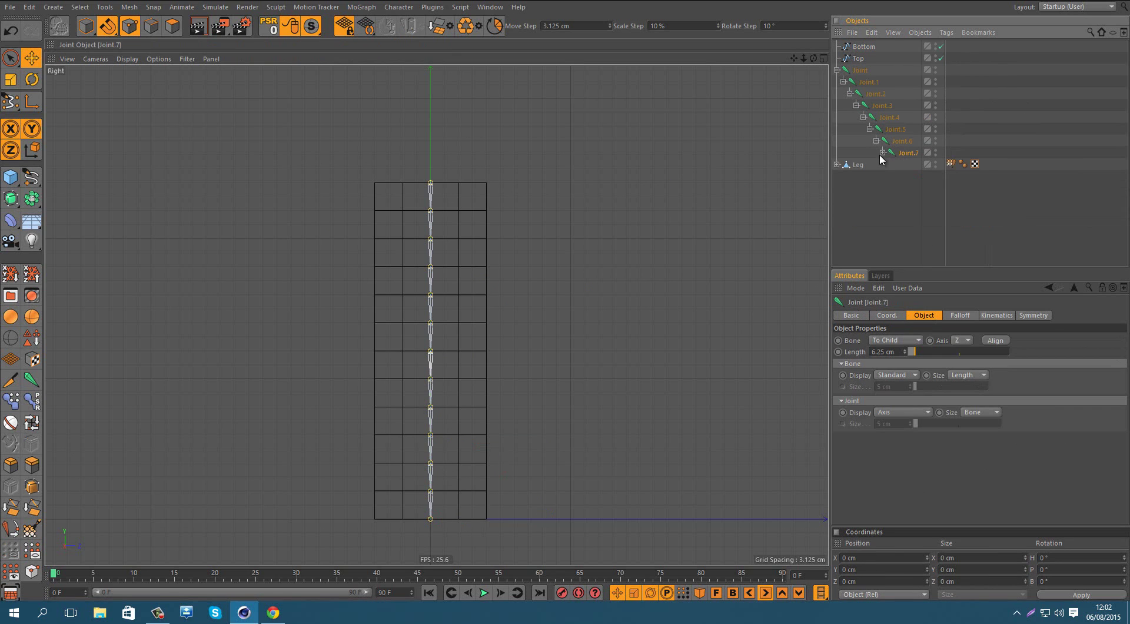
pyautogui.rightClick(910, 157)
pyautogui.moveTo(961, 186)
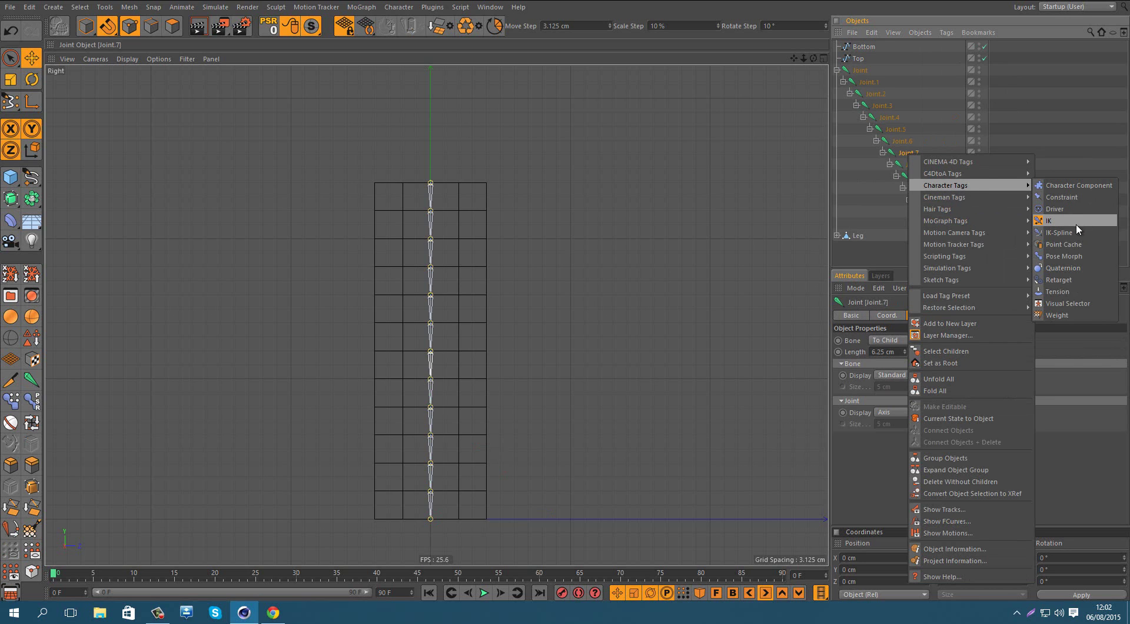
pyautogui.click(1063, 232)
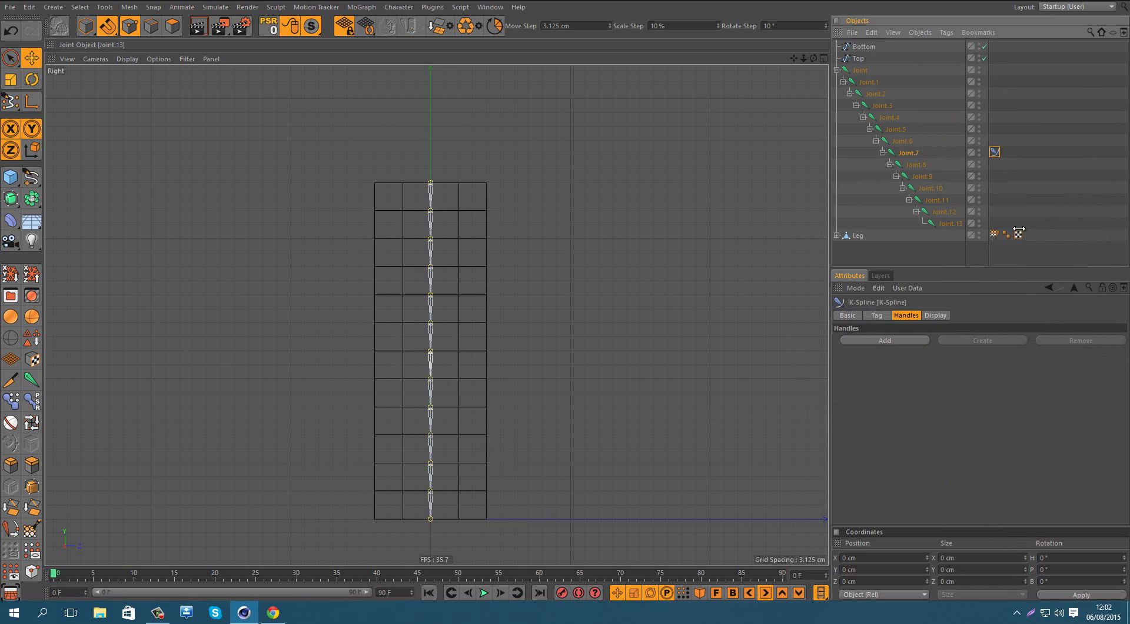
pyautogui.click(877, 315)
pyautogui.moveTo(946, 224); pyautogui.dragTo(913, 351)
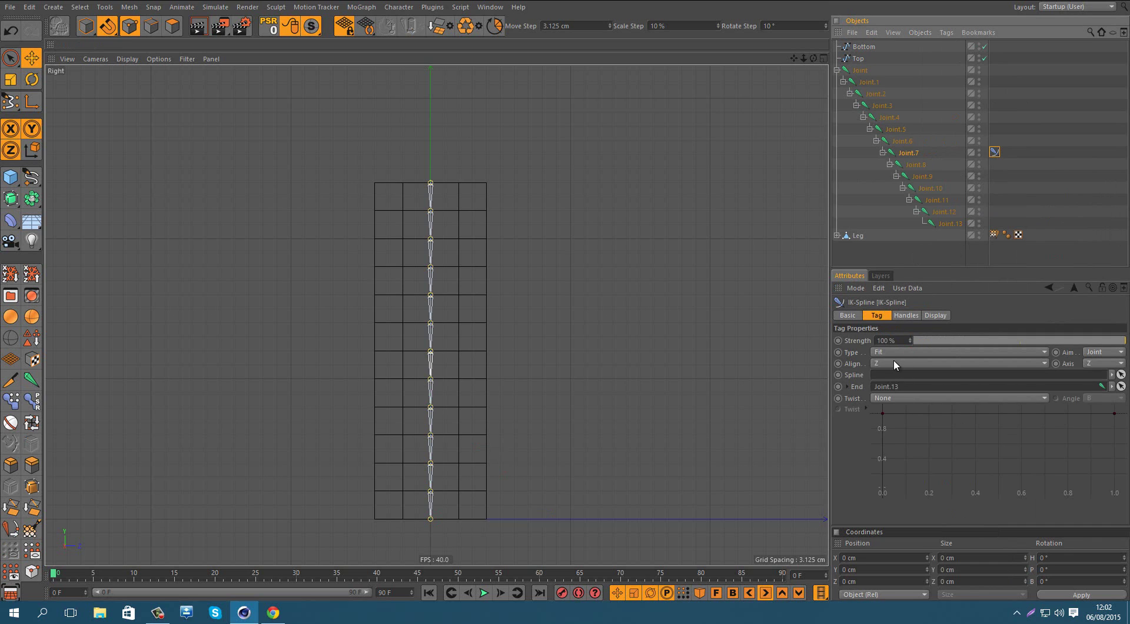
# Configure Joint.7's IK-Spline tag with type Equal, Y alignment, World twist and the Bottom spline.
pyautogui.click(894, 361)
pyautogui.click(894, 386)
pyautogui.click(890, 352)
pyautogui.click(893, 387)
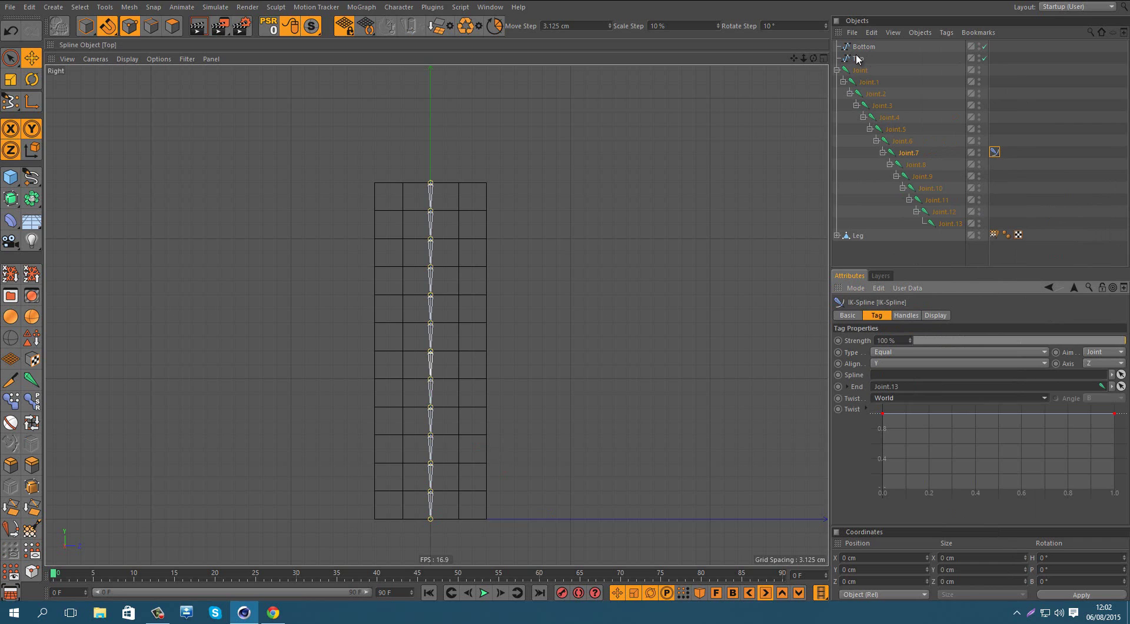
pyautogui.moveTo(863, 47); pyautogui.dragTo(897, 374)
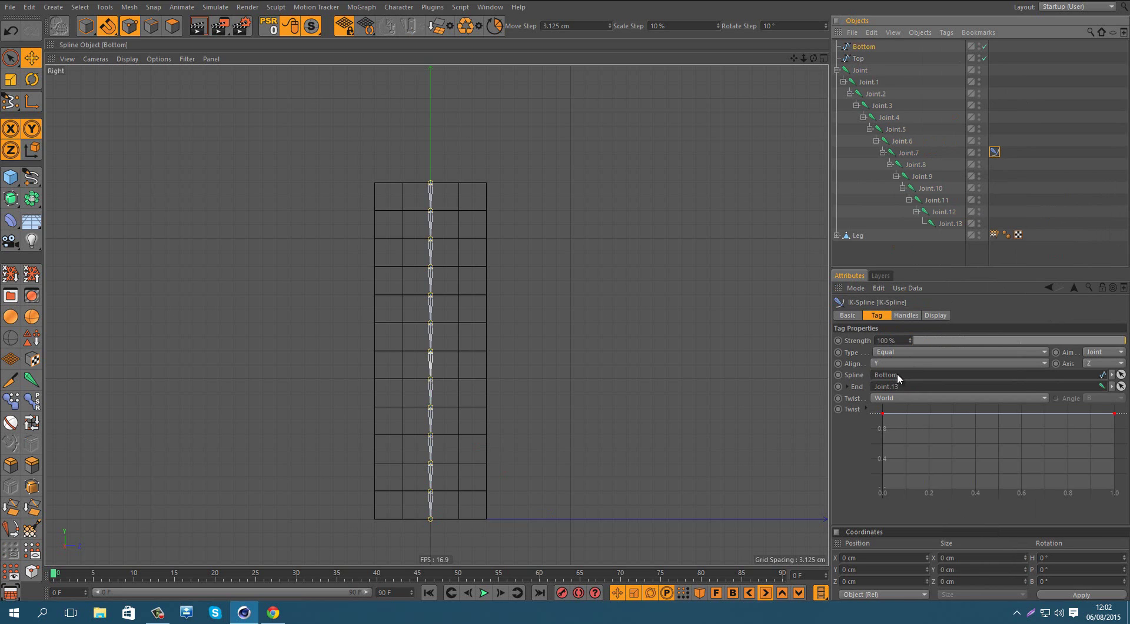
# Add three handles with indexes 0, 1 and 2 to Joint.7's IK-Spline tag and create their control nulls.
pyautogui.click(906, 316)
pyautogui.click(905, 339)
pyautogui.click(905, 340)
pyautogui.click(906, 340)
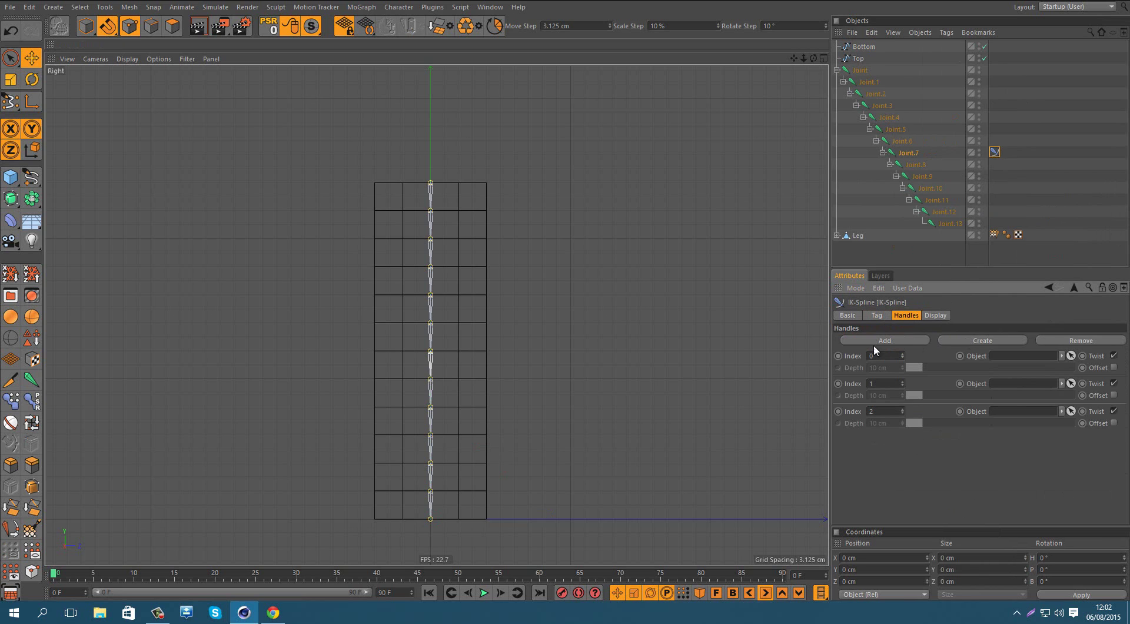
pyautogui.click(983, 340)
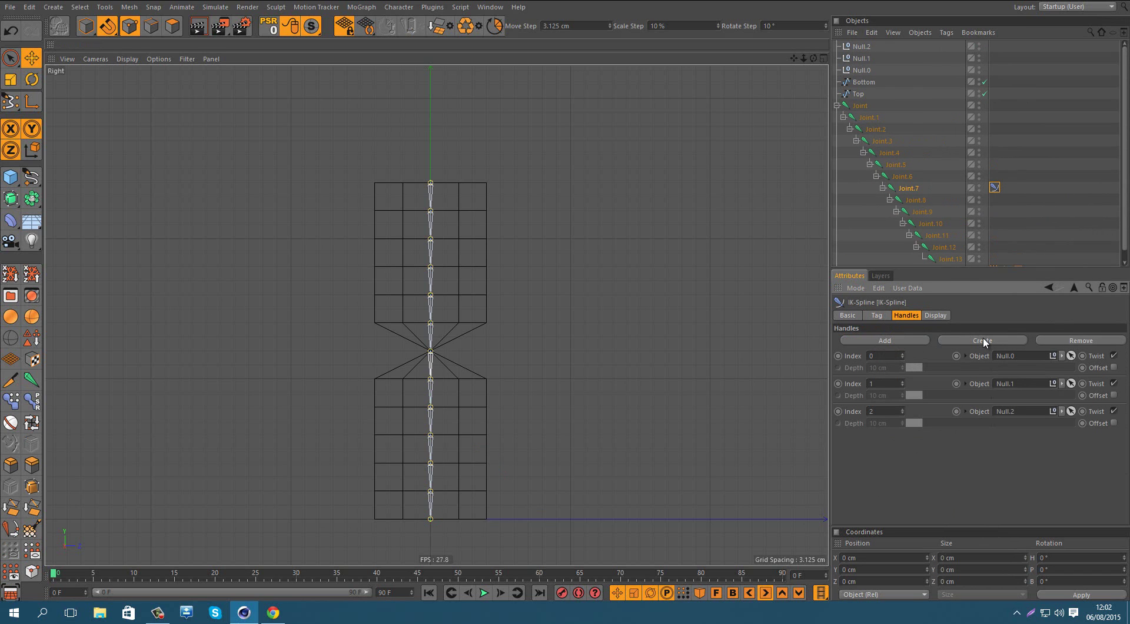
# Test moving the three lower handle nulls together, and undo the move.
pyautogui.click(862, 70)
pyautogui.keyDown('shift'); pyautogui.click(866, 49); pyautogui.keyUp('shift')
pyautogui.moveTo(467, 285); pyautogui.dragTo(421, 282)
pyautogui.hotkey('ctrl', 'z')
pyautogui.hotkey('ctrl', 'z')
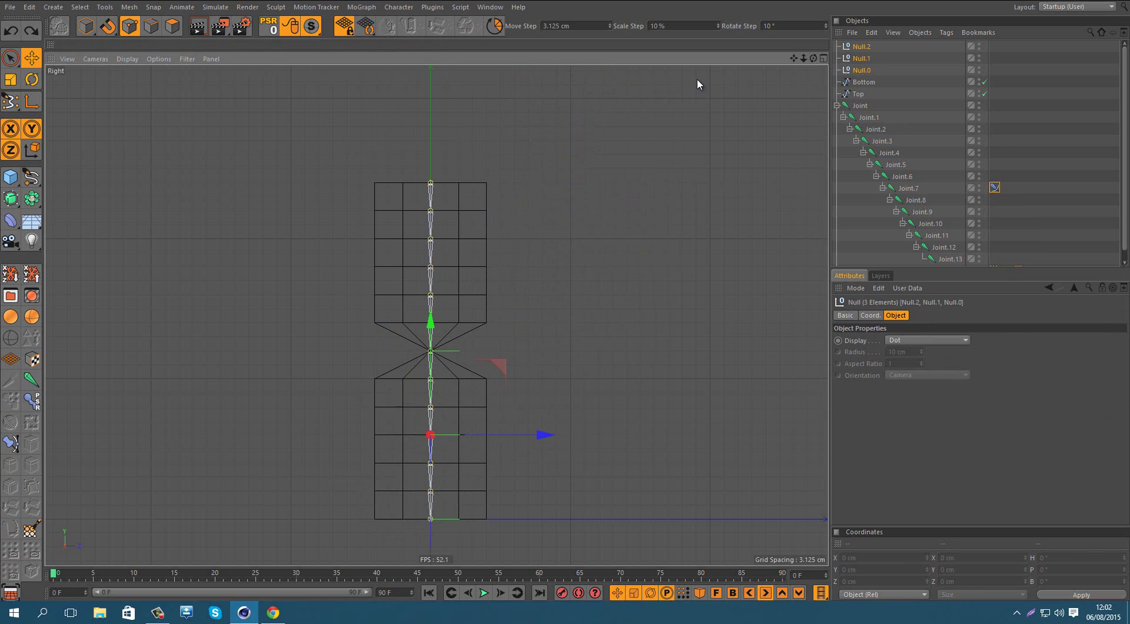
# Test the lower leg's bend by moving Null.1 on its own, and undo the move.
pyautogui.click(863, 58)
pyautogui.moveTo(651, 235); pyautogui.dragTo(496, 323)
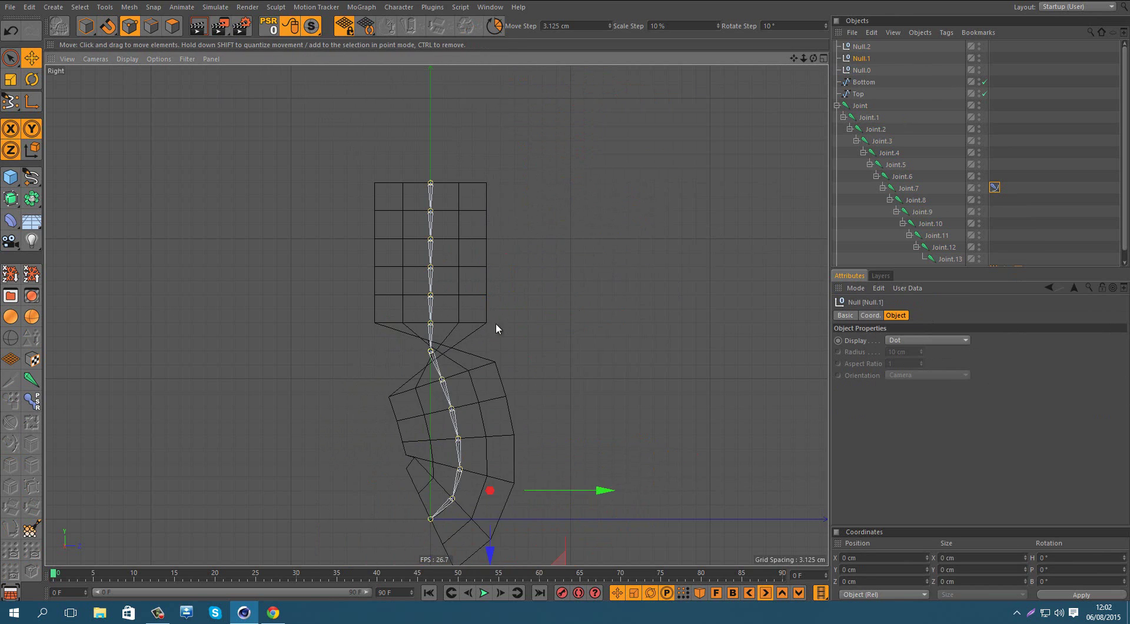
pyautogui.hotkey('ctrl', 'z')
# Examine the leg mesh around the midway joint in the perspective and right views.
pyautogui.middleClick(337, 253)
pyautogui.middleClick(337, 253)
pyautogui.keyDown('alt'); pyautogui.moveTo(372, 241); pyautogui.dragTo(452, 350); pyautogui.keyUp('alt')
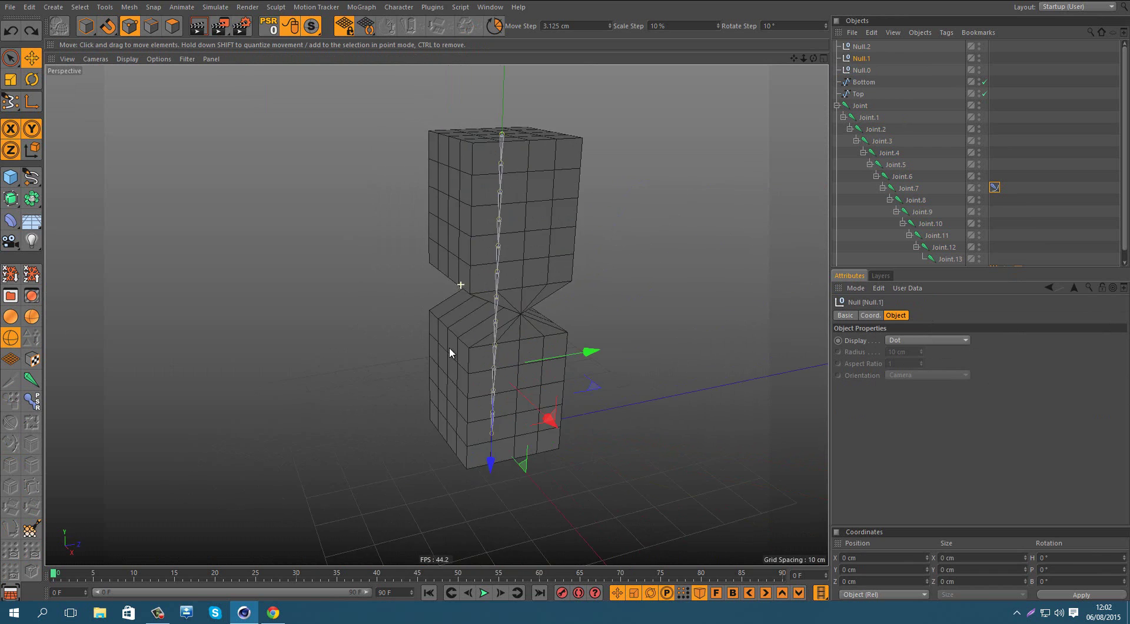
pyautogui.keyDown('alt'); pyautogui.moveTo(452, 350); pyautogui.dragTo(444, 289, button='right'); pyautogui.keyUp('alt')
pyautogui.scroll(-8, 444, 291)
pyautogui.press('F5')
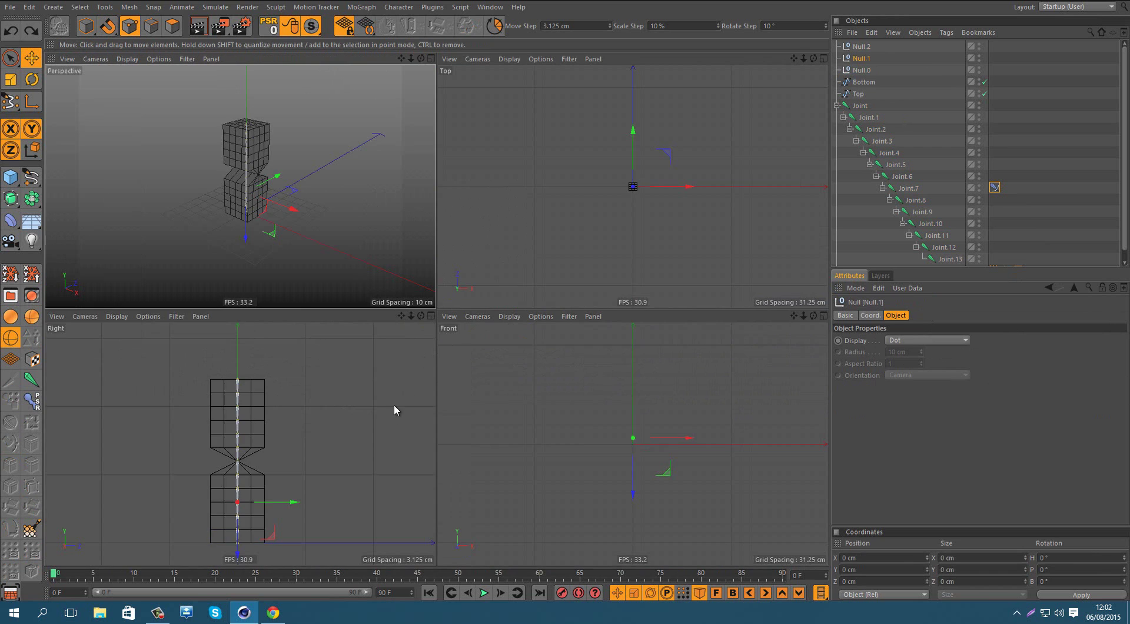
pyautogui.middleClick(406, 405)
pyautogui.scroll(-4, 436, 357)
pyautogui.scroll(3, 449, 389)
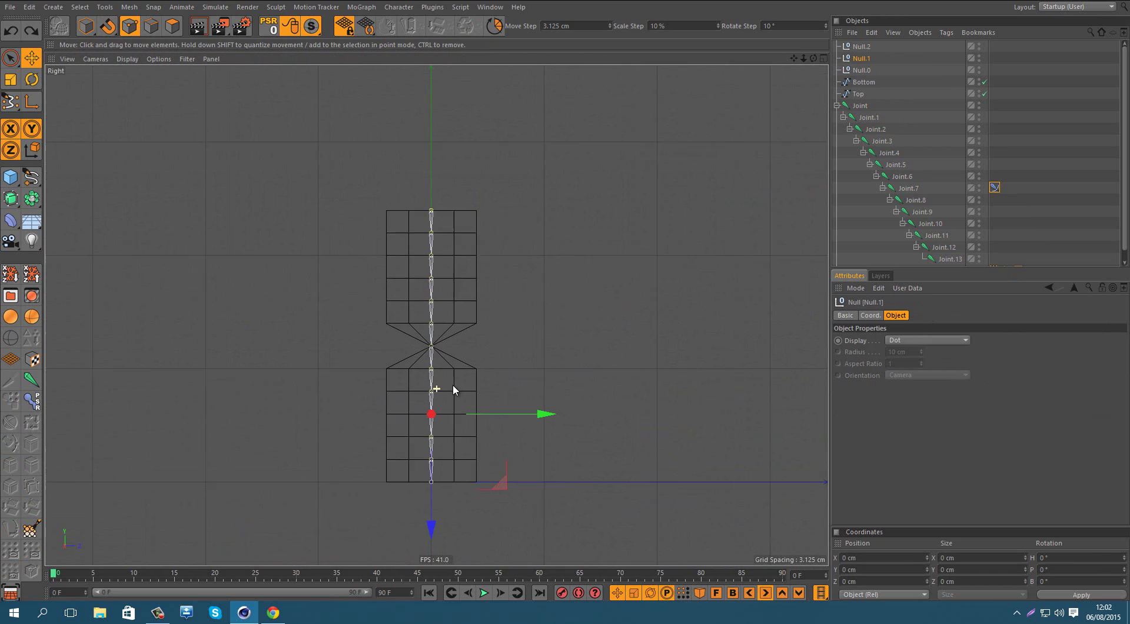
pyautogui.scroll(-2, 423, 348)
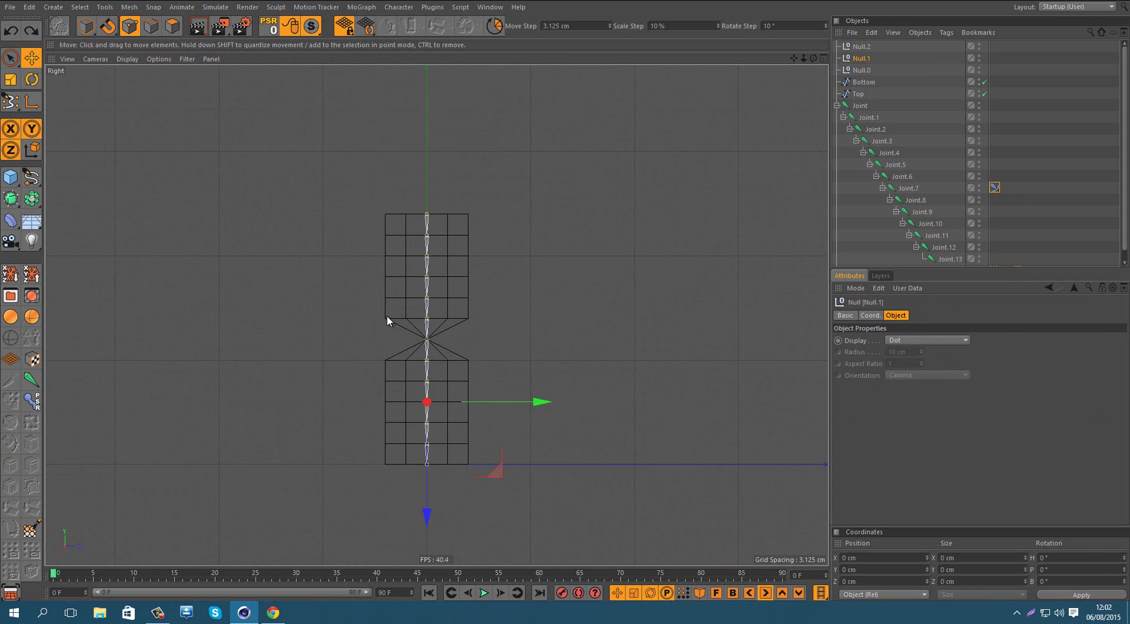
# Set the bind pose in the Leg mesh's Weight tag.
pyautogui.scroll(4, 478, 320)
pyautogui.scroll(-1, 1014, 152)
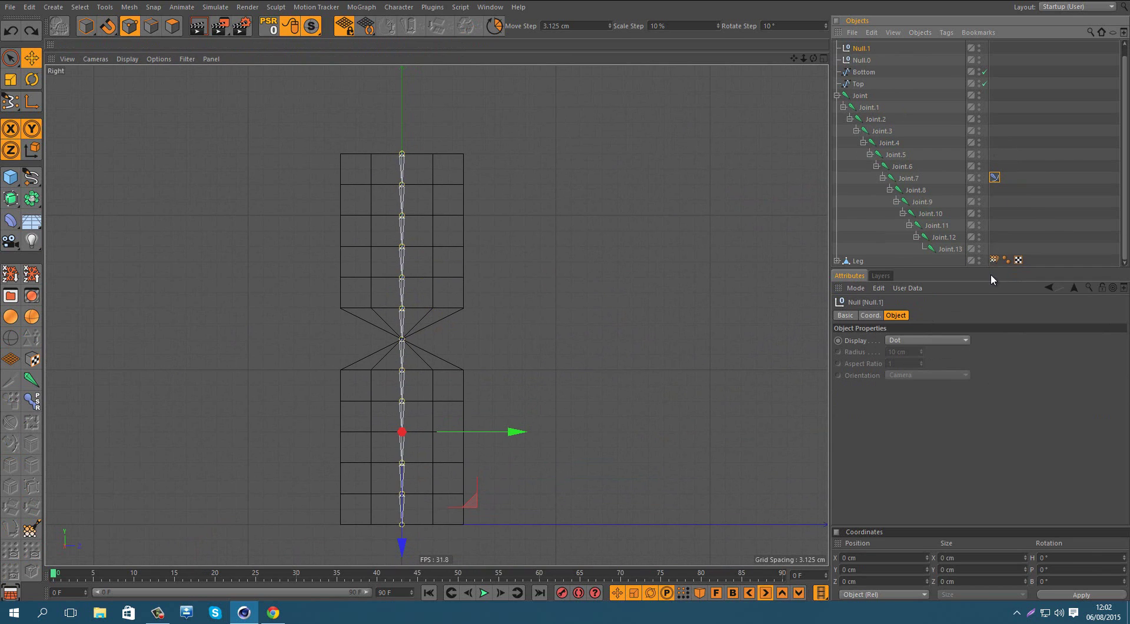
pyautogui.click(998, 259)
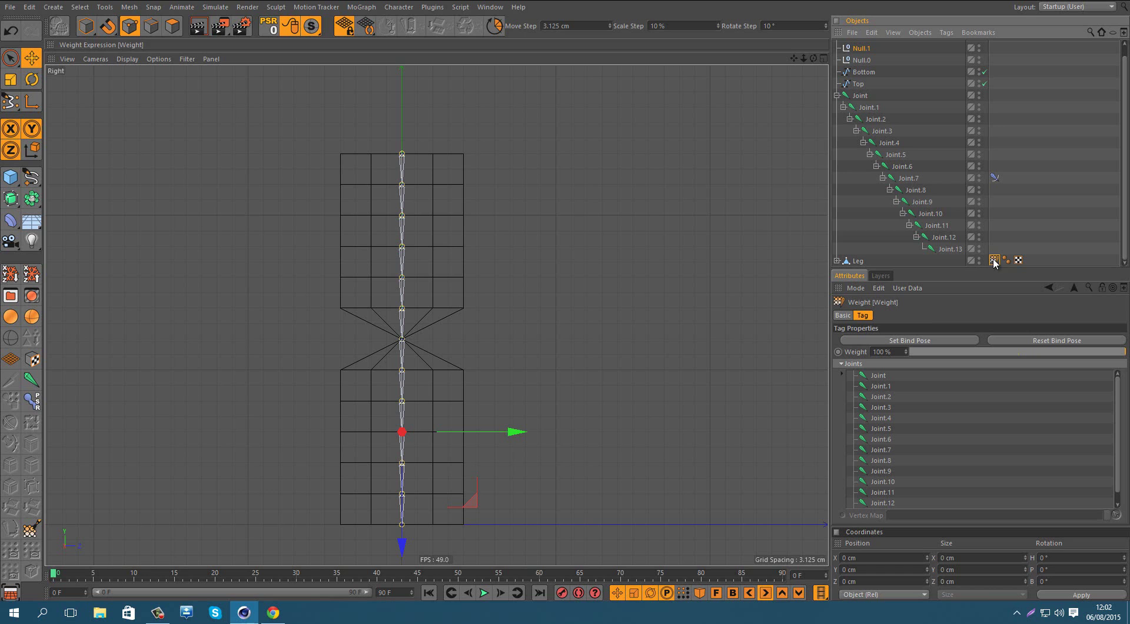
pyautogui.click(912, 341)
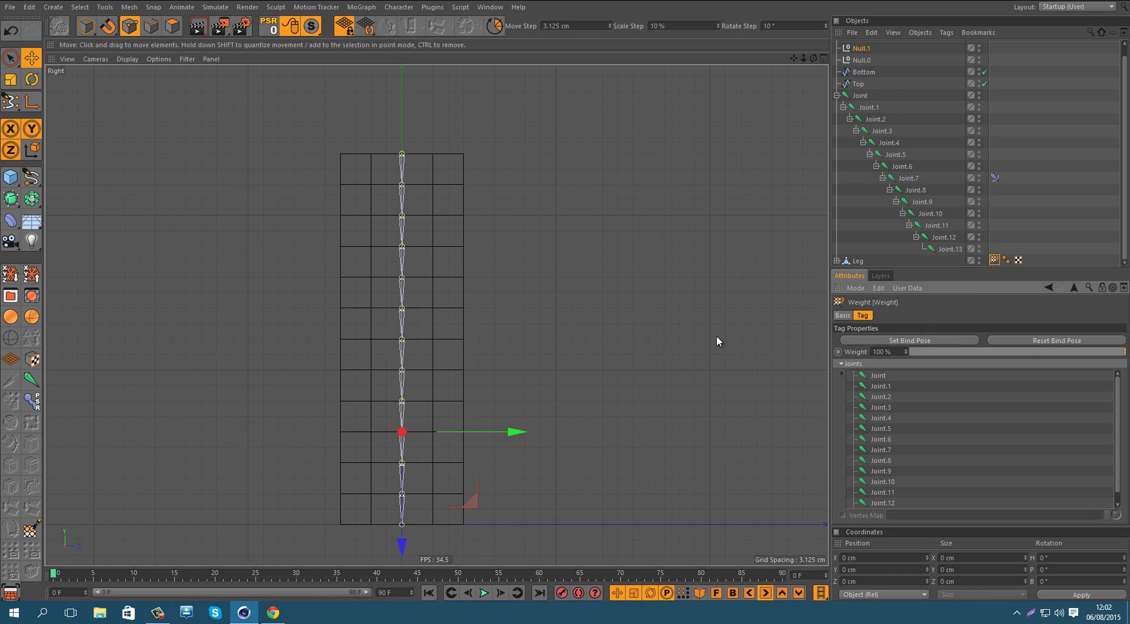
# Test the bending by moving Null.1, Null.0 and Null.2 one at a time, undoing each move.
pyautogui.moveTo(686, 272); pyautogui.dragTo(658, 269)
pyautogui.hotkey('ctrl', 'z')
pyautogui.click(859, 60)
pyautogui.moveTo(642, 307); pyautogui.dragTo(657, 287)
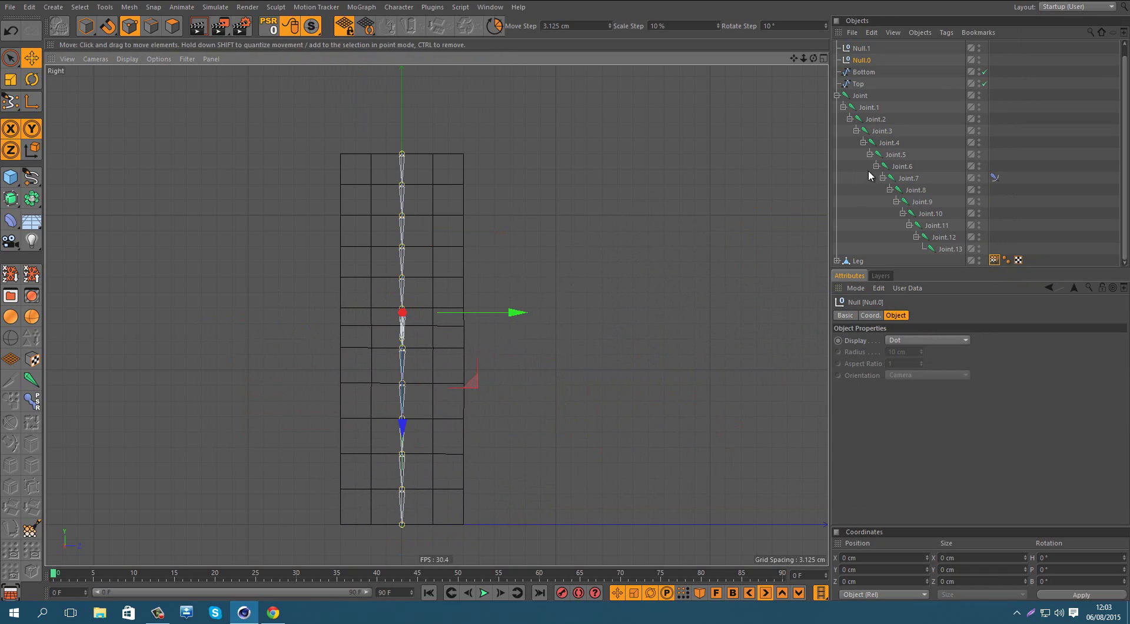
pyautogui.hotkey('ctrl', 'z')
pyautogui.scroll(1, 871, 53)
pyautogui.click(867, 46)
pyautogui.moveTo(656, 349); pyautogui.dragTo(527, 365)
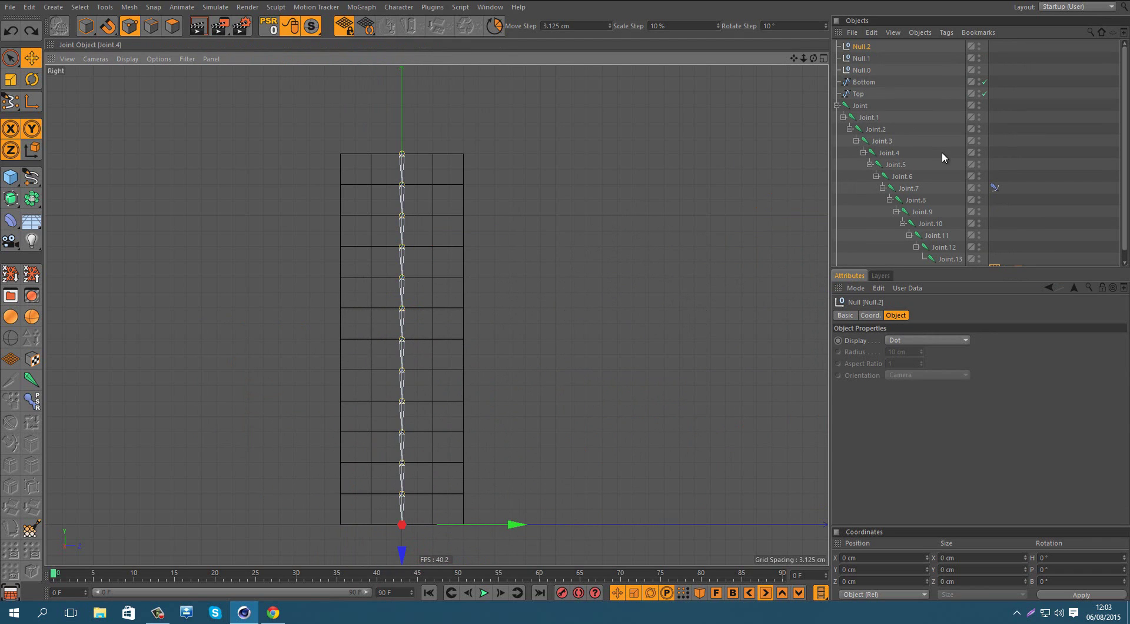
# Group Null.0, Null.1, Null.2, the Bottom spline and the Joint.7 chain under one parent null.
pyautogui.click(908, 188)
pyautogui.click(883, 188)
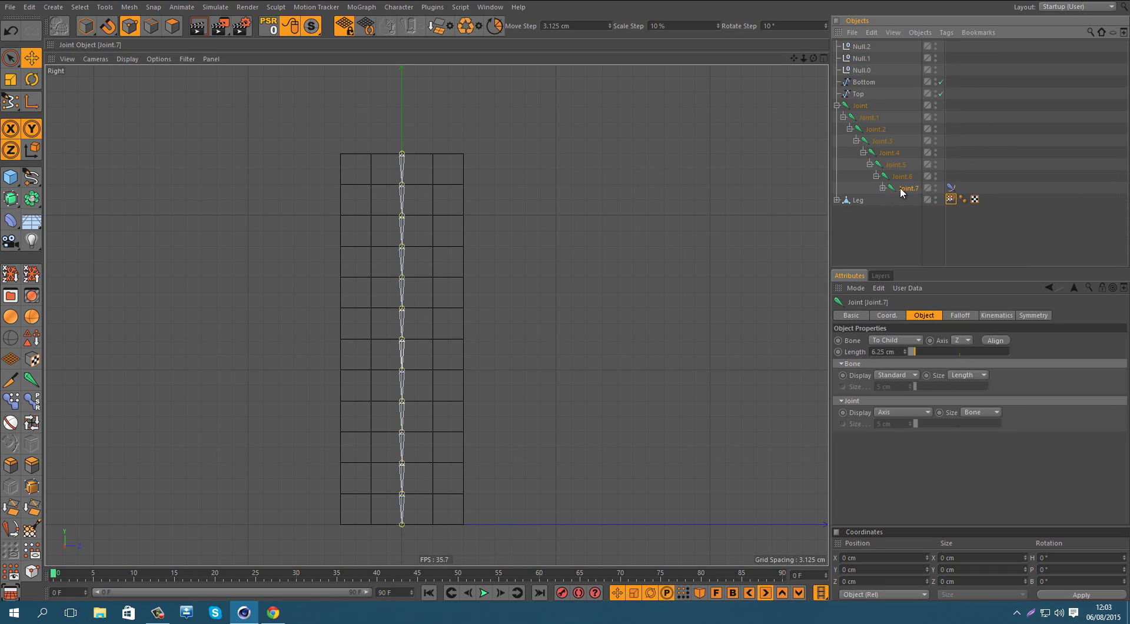
pyautogui.click(865, 82)
pyautogui.keyDown('shift'); pyautogui.click(864, 47); pyautogui.keyUp('shift')
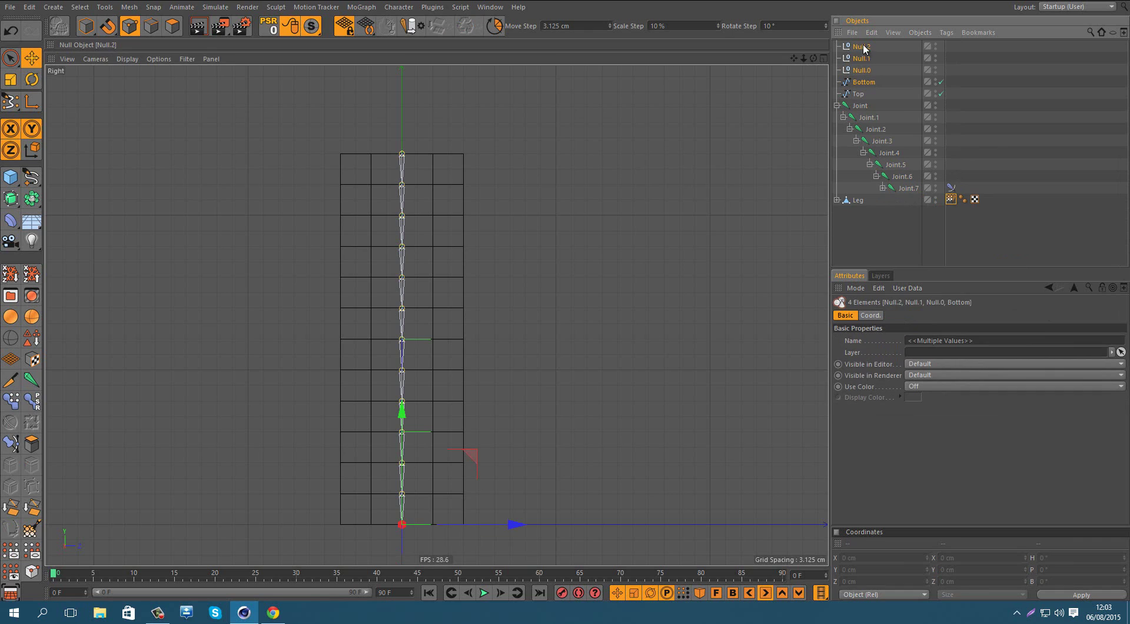
pyautogui.keyDown('ctrl'); pyautogui.click(915, 186); pyautogui.keyUp('ctrl')
pyautogui.hotkey('alt', 'g')
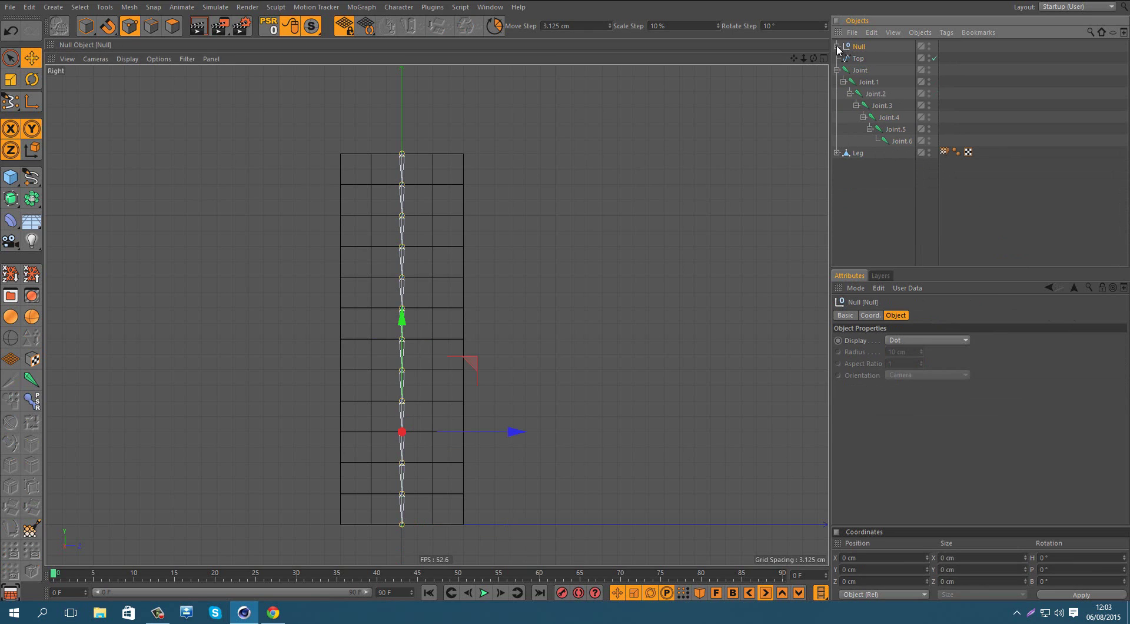
# Expand the new group, test moving its Null.1 handle, and undo the move.
pyautogui.click(838, 46)
pyautogui.click(843, 105)
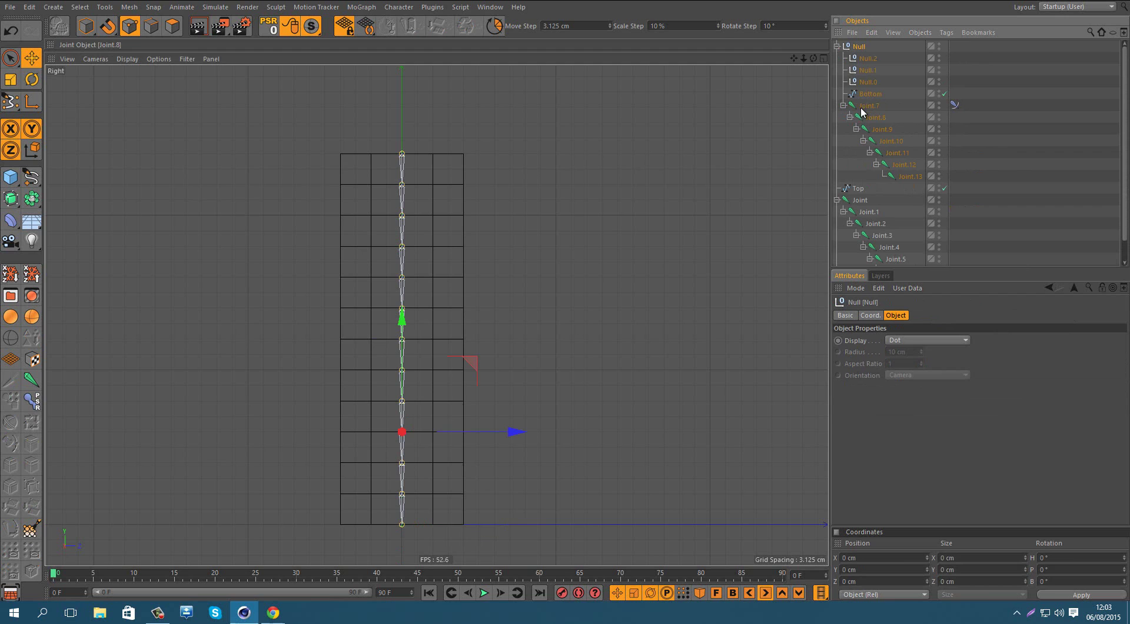
pyautogui.click(867, 71)
pyautogui.moveTo(670, 228)
pyautogui.mouseDown()
pyautogui.moveTo(679, 203)
pyautogui.moveTo(689, 234)
pyautogui.mouseUp()
pyautogui.hotkey('ctrl', 'z')
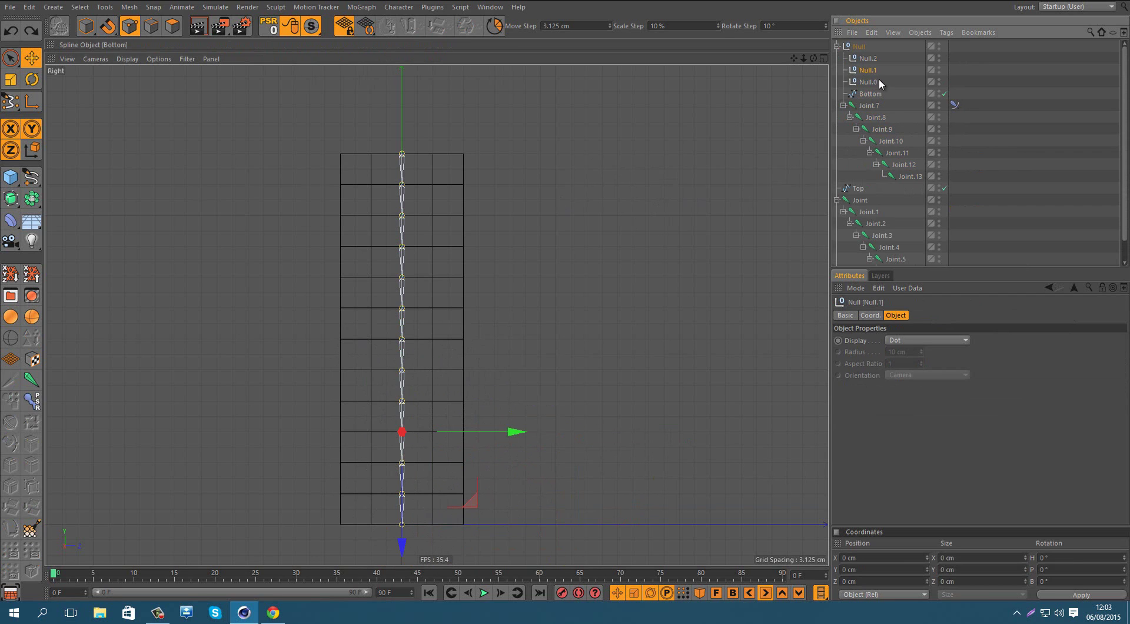
# Display the group's three handle nulls as circles with XY orientation and a 15 cm radius.
pyautogui.click(874, 62)
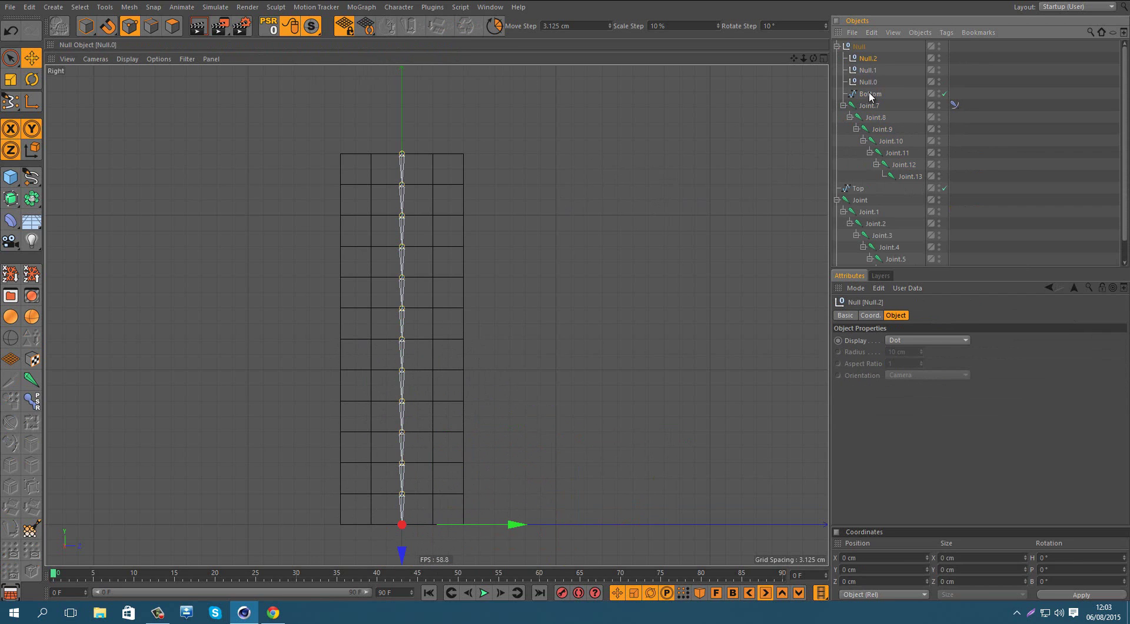
pyautogui.keyDown('shift'); pyautogui.click(876, 83); pyautogui.keyUp('shift')
pyautogui.click(929, 340)
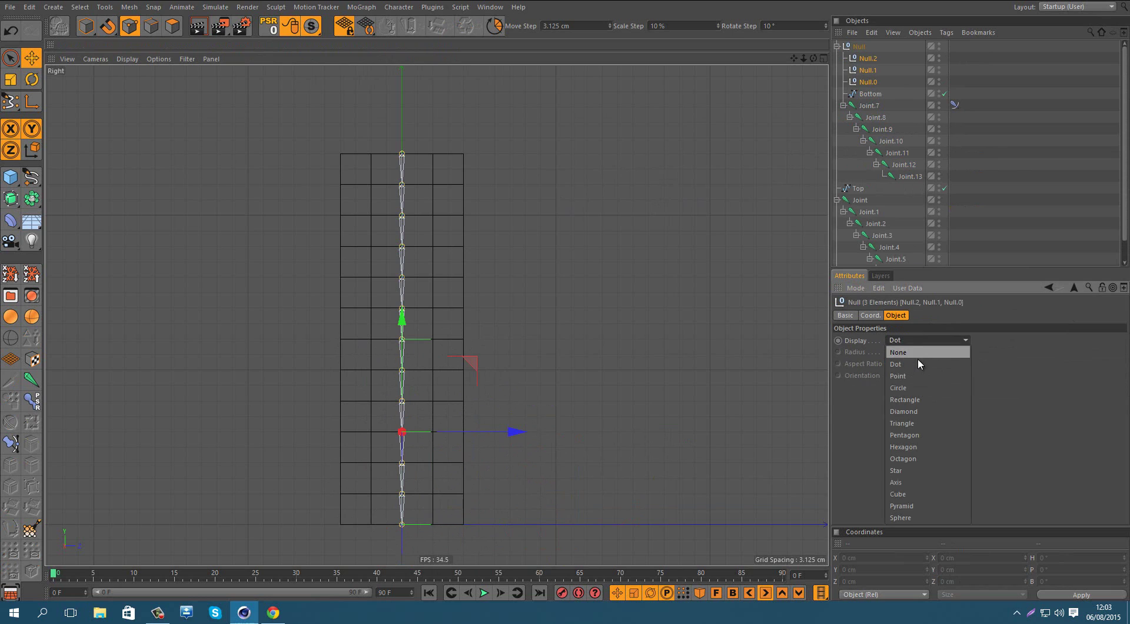
pyautogui.click(910, 385)
pyautogui.click(915, 376)
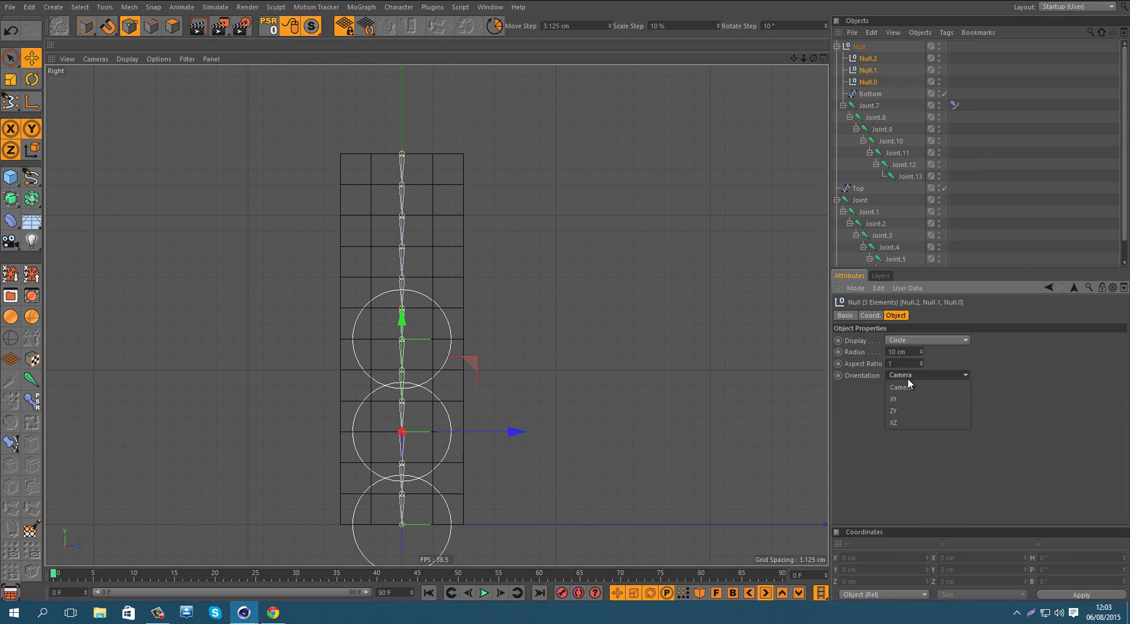
pyautogui.click(906, 388)
pyautogui.moveTo(923, 351); pyautogui.dragTo(924, 351)
pyautogui.scroll(1, 915, 352)
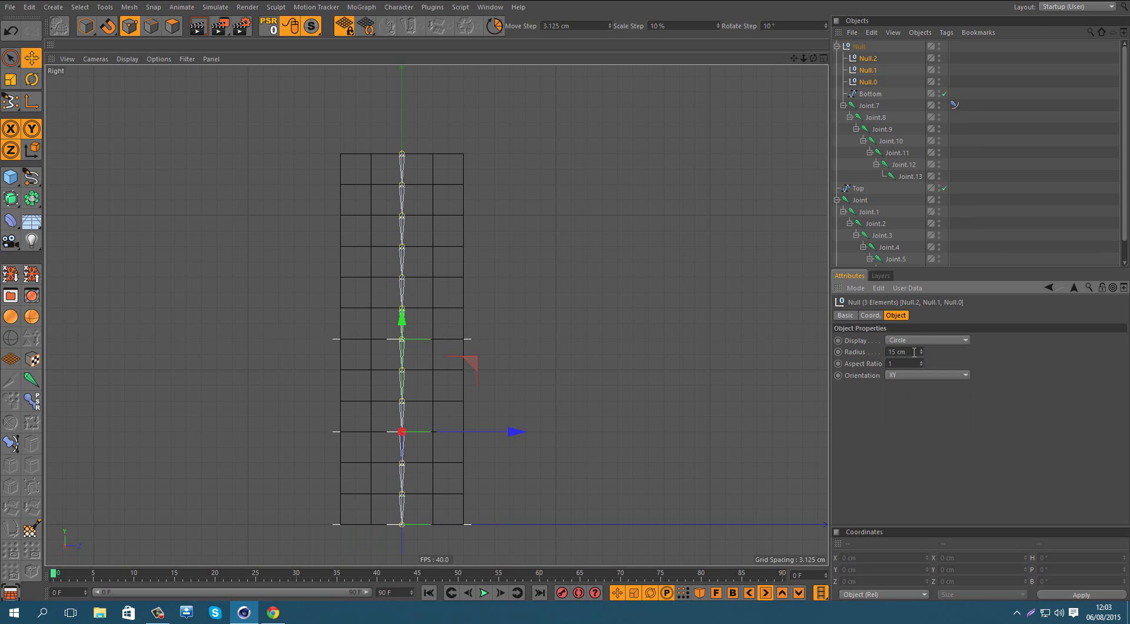
pyautogui.click(969, 159)
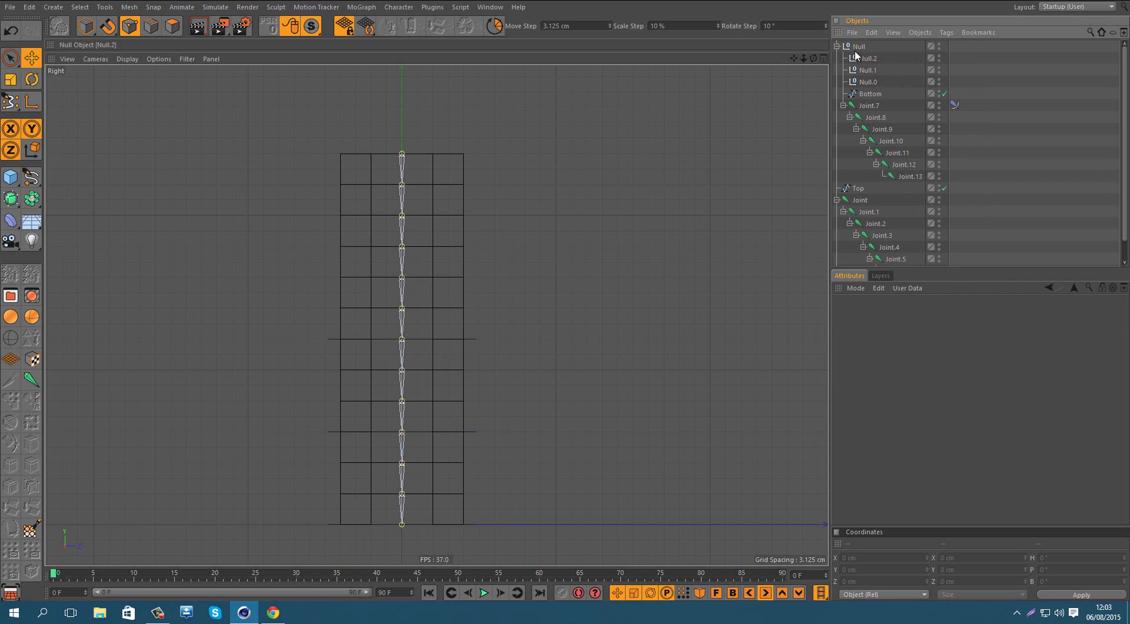
# Collapse the lower-leg group null and rename it as Bottom_Ik'Spline.
pyautogui.click(838, 45)
pyautogui.doubleClick(859, 45)
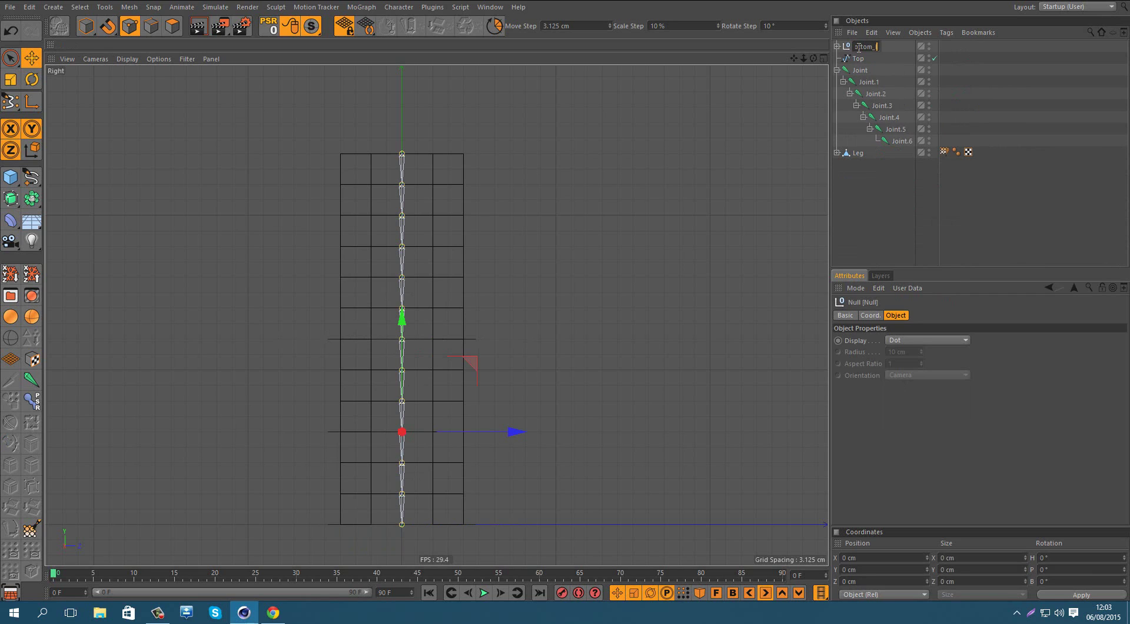
pyautogui.write("Bottom_Ik'Spline")
pyautogui.press('Return')
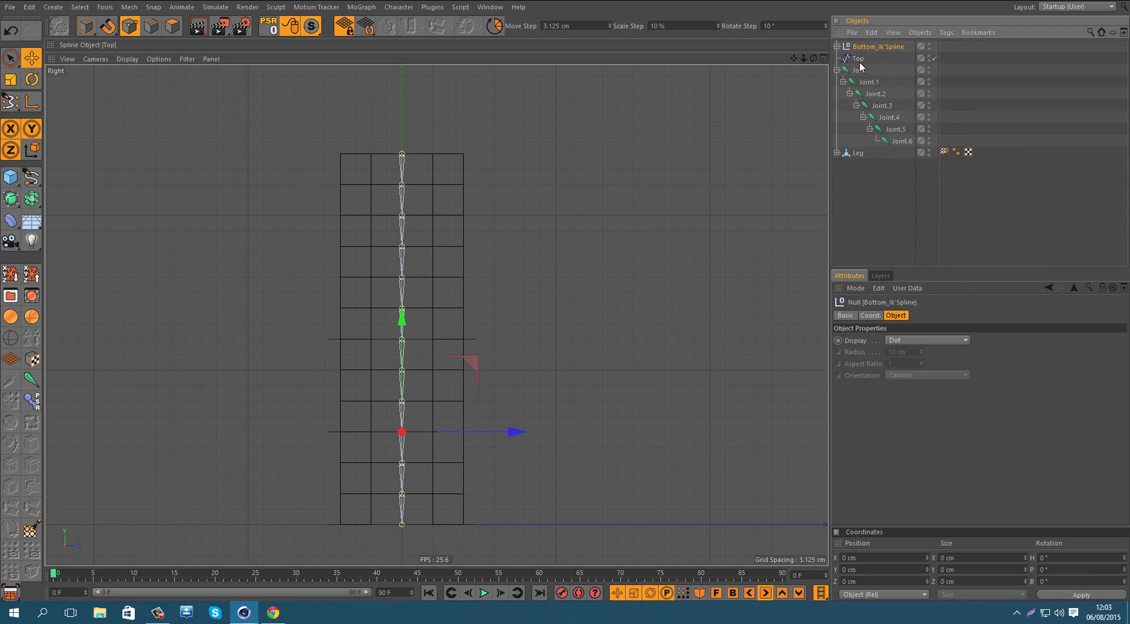
# Add an IK-Spline tag to the root Joint and assign Joint.6 as its end joint.
pyautogui.click(860, 70)
pyautogui.rightClick(861, 70)
pyautogui.moveTo(904, 106)
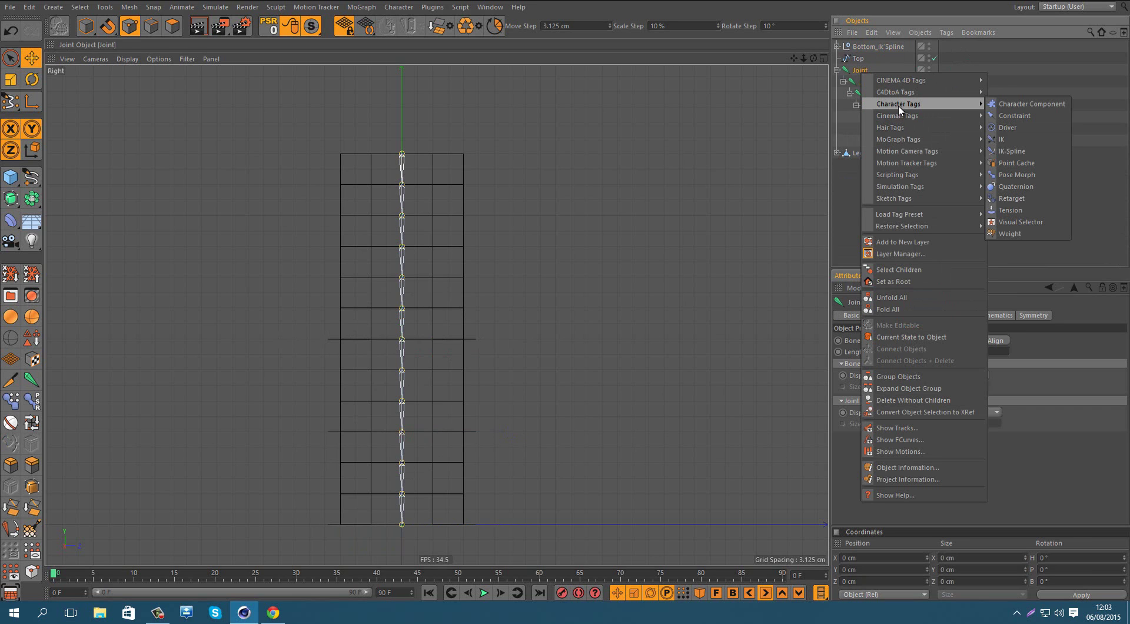
pyautogui.click(1013, 152)
pyautogui.click(874, 316)
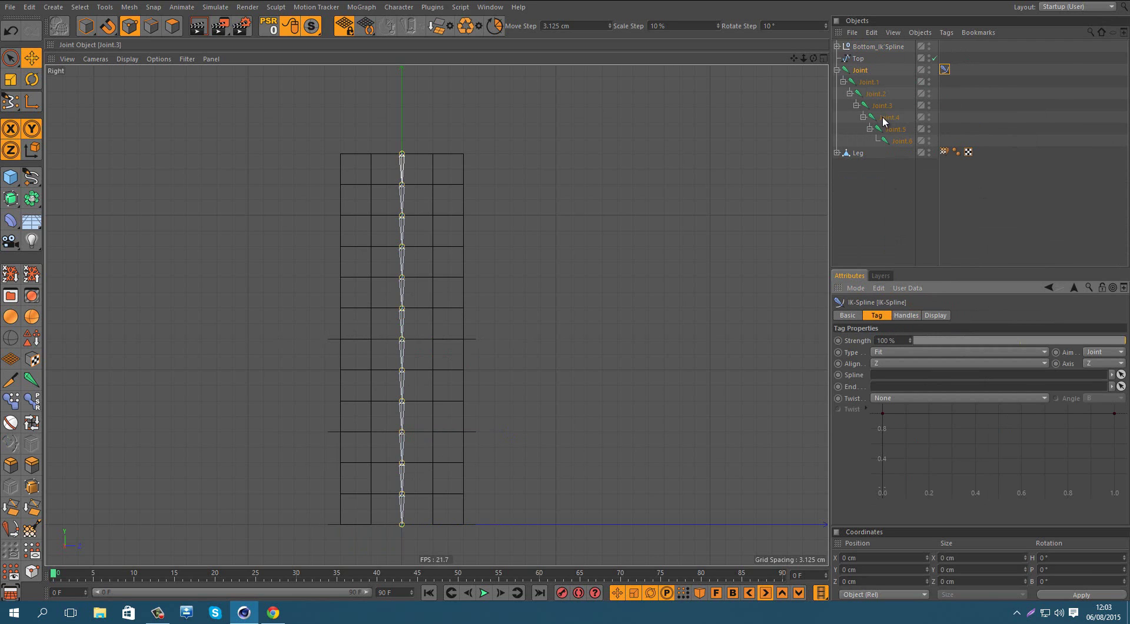
pyautogui.moveTo(901, 141); pyautogui.dragTo(897, 331)
# Configure the root Joint's IK-Spline tag with Y alignment, World twist, type Equal and the Top spline.
pyautogui.click(896, 364)
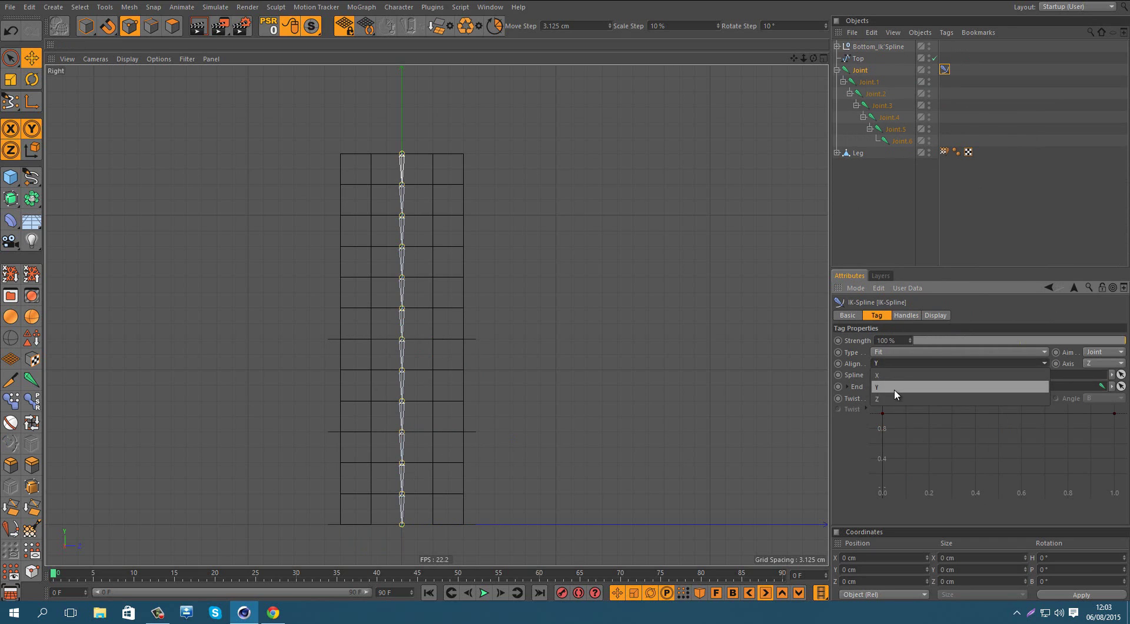
pyautogui.click(895, 386)
pyautogui.click(893, 398)
pyautogui.click(893, 421)
pyautogui.click(893, 352)
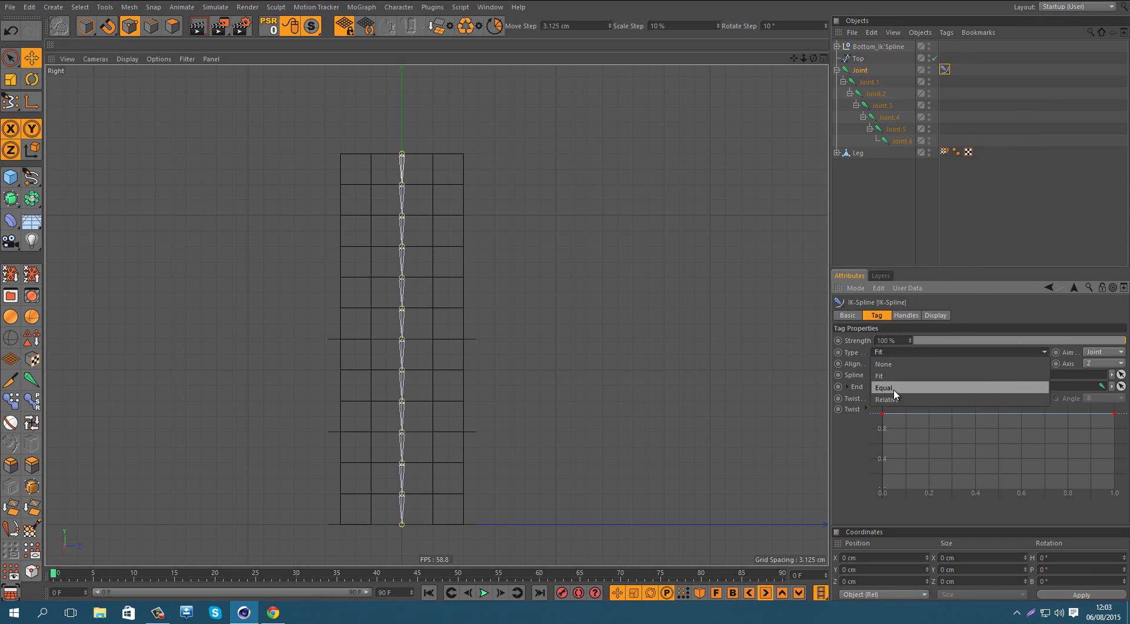
pyautogui.click(894, 392)
pyautogui.moveTo(859, 59); pyautogui.dragTo(863, 105)
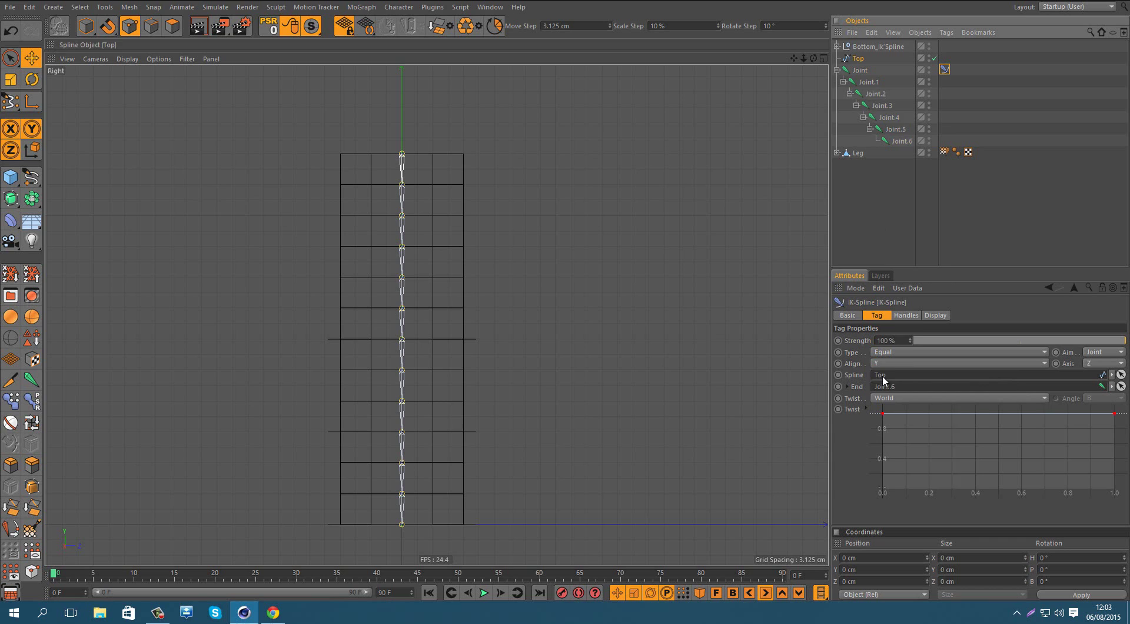
pyautogui.moveTo(883, 380); pyautogui.dragTo(883, 377)
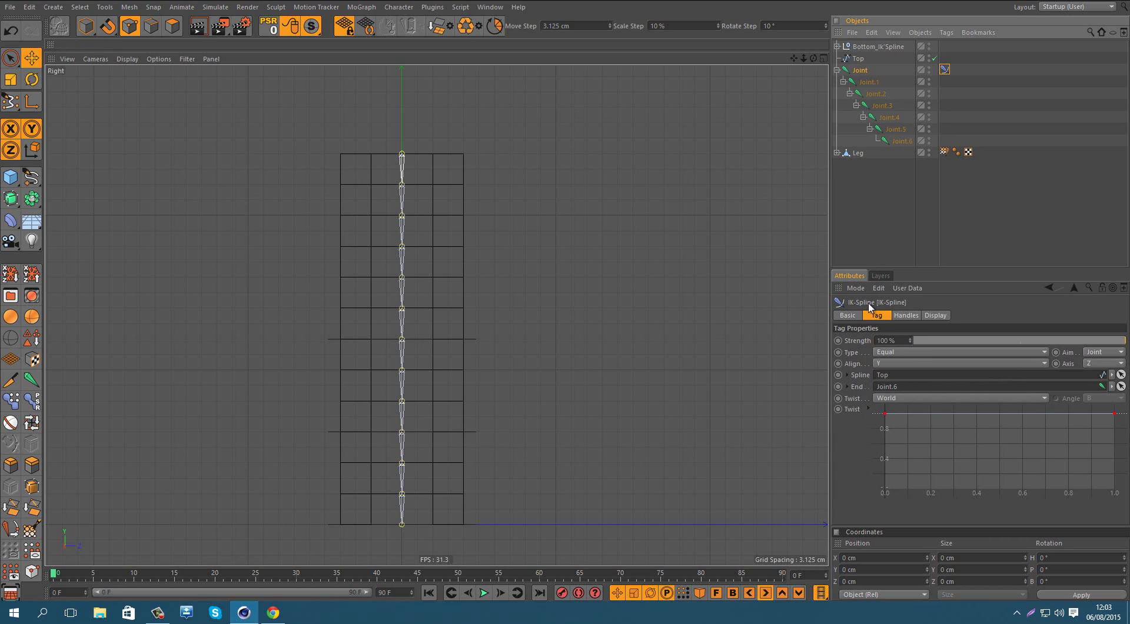
# Add three handles with indexes 0, 1 and 2 to the root Joint's IK-Spline tag and create their control nulls.
pyautogui.click(907, 315)
pyautogui.click(898, 342)
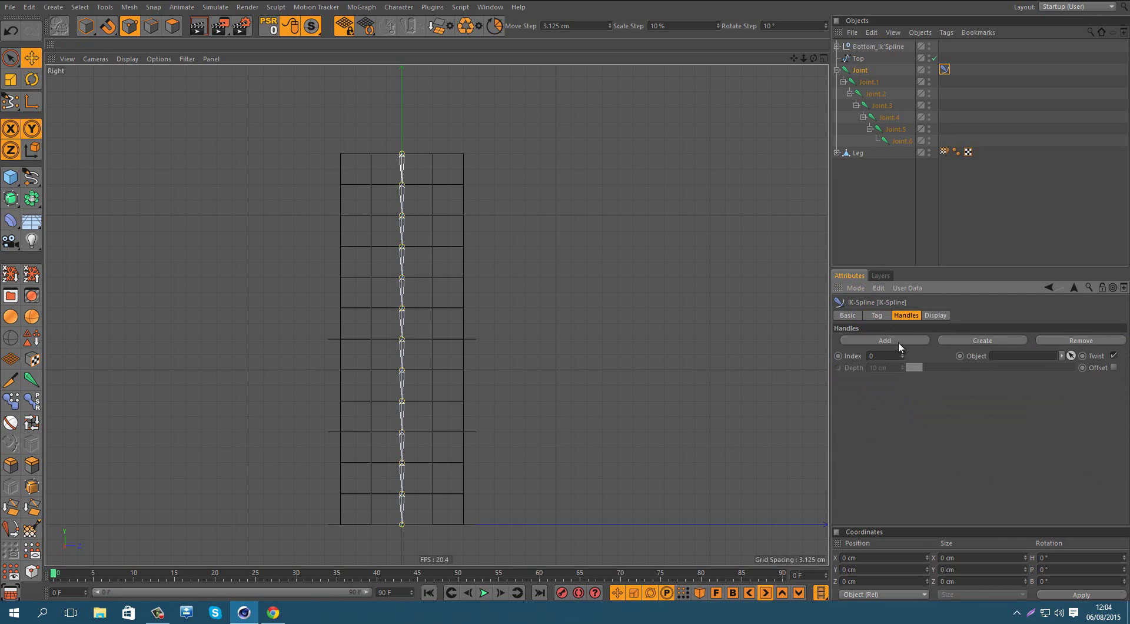
pyautogui.click(898, 341)
pyautogui.click(898, 341)
pyautogui.click(967, 341)
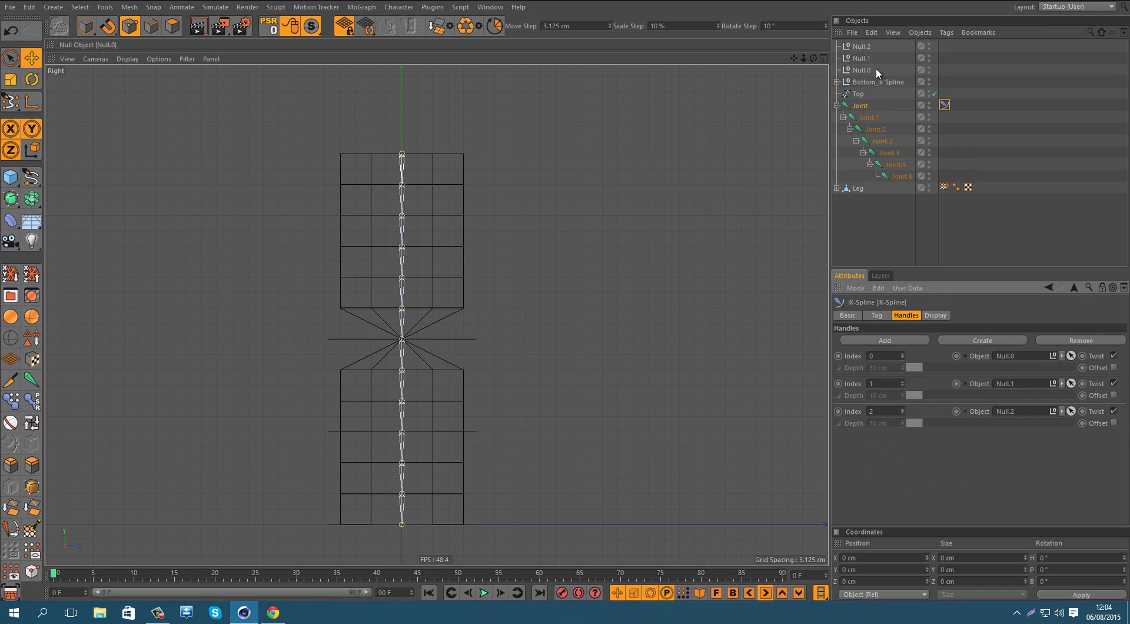
# Move the Bottom_Ik'Spline group below Leg and set the bind pose in the Leg's Weight tag.
pyautogui.moveTo(857, 87); pyautogui.dragTo(910, 261)
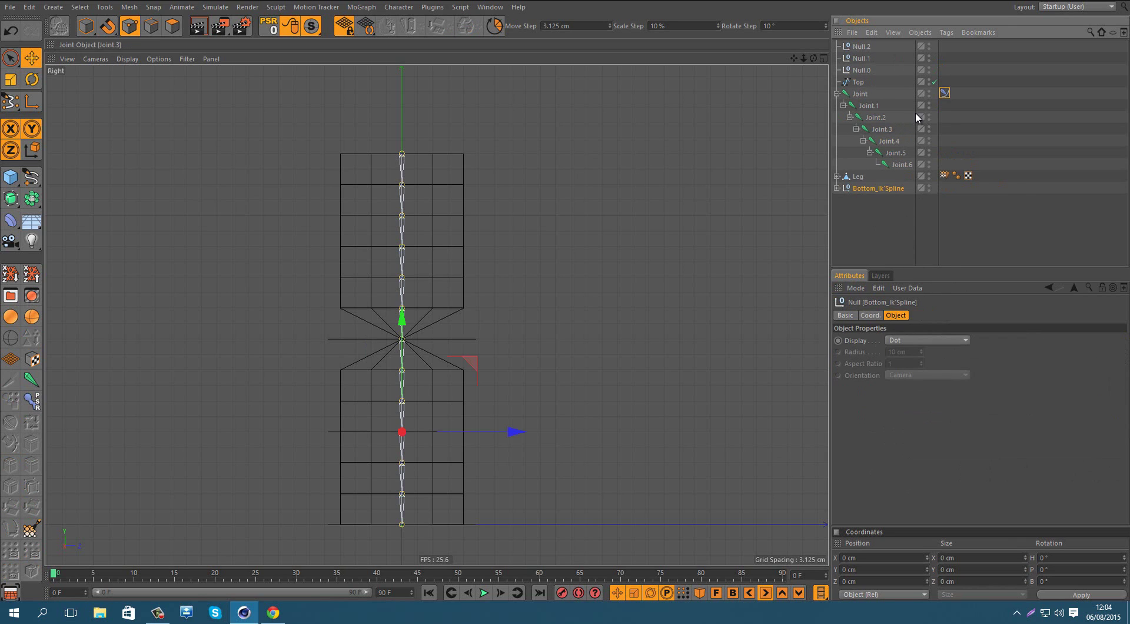
pyautogui.click(946, 91)
pyautogui.click(944, 176)
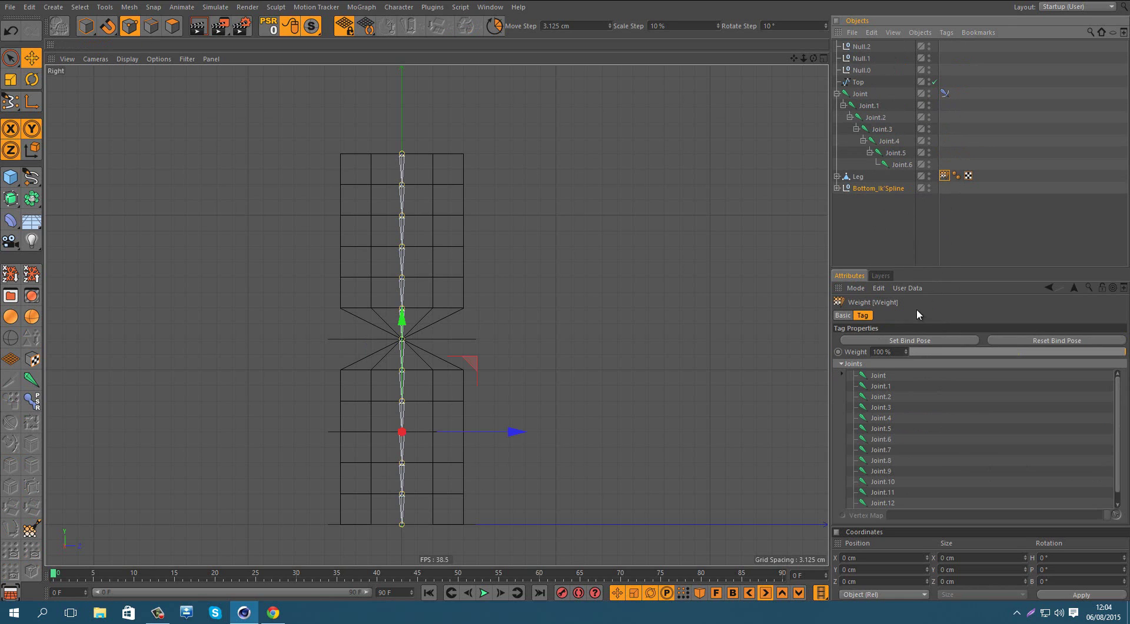
pyautogui.click(901, 341)
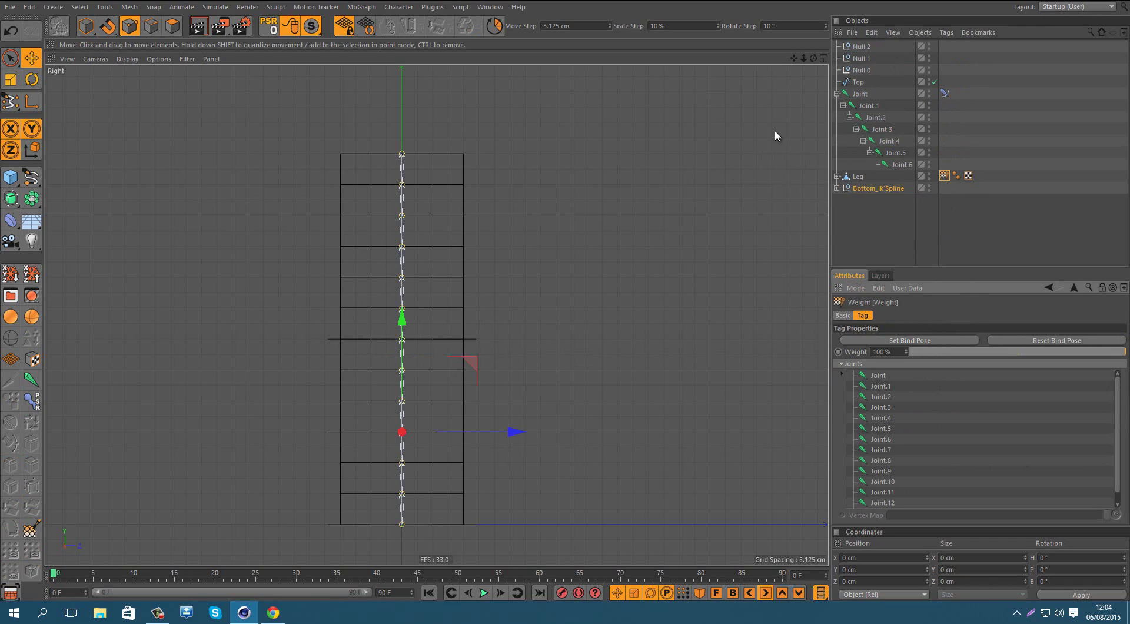
# Display the three upper-leg handle nulls as circles with a 15 cm radius and XY orientation.
pyautogui.click(861, 70)
pyautogui.keyDown('shift'); pyautogui.click(863, 48); pyautogui.keyUp('shift')
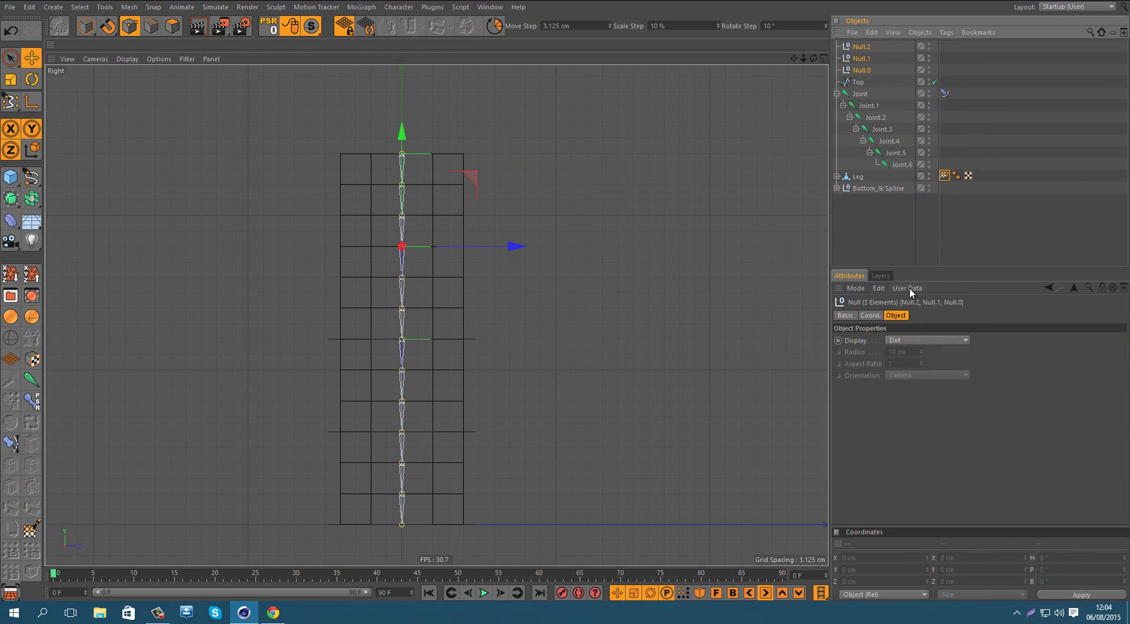
pyautogui.click(899, 340)
pyautogui.click(909, 389)
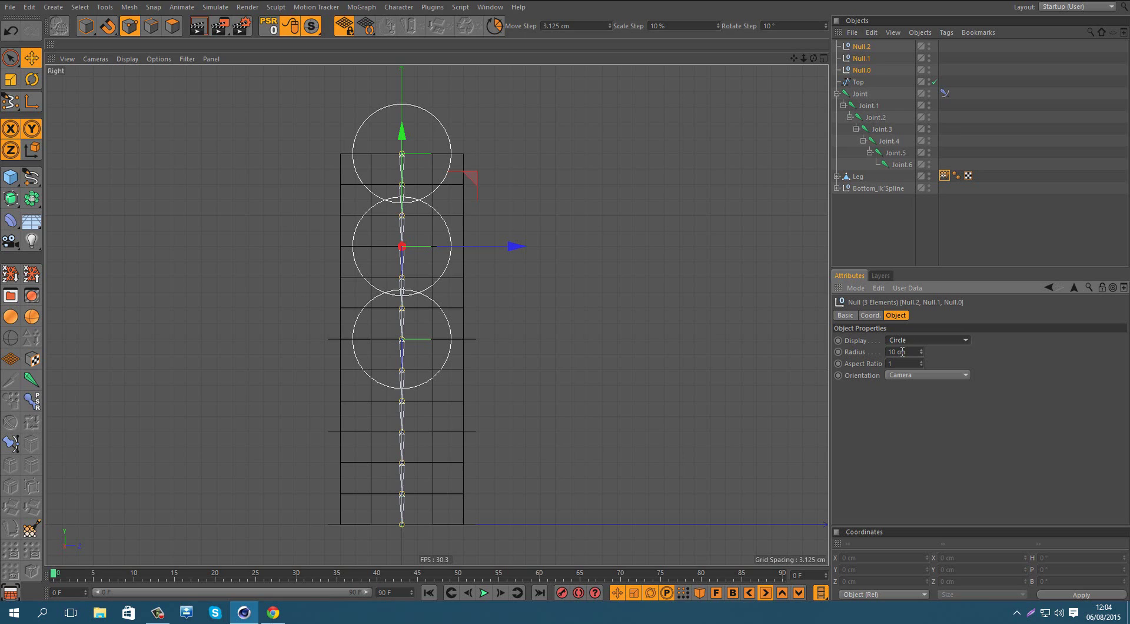
pyautogui.doubleClick(902, 352)
pyautogui.write('15')
pyautogui.click(902, 375)
pyautogui.click(902, 397)
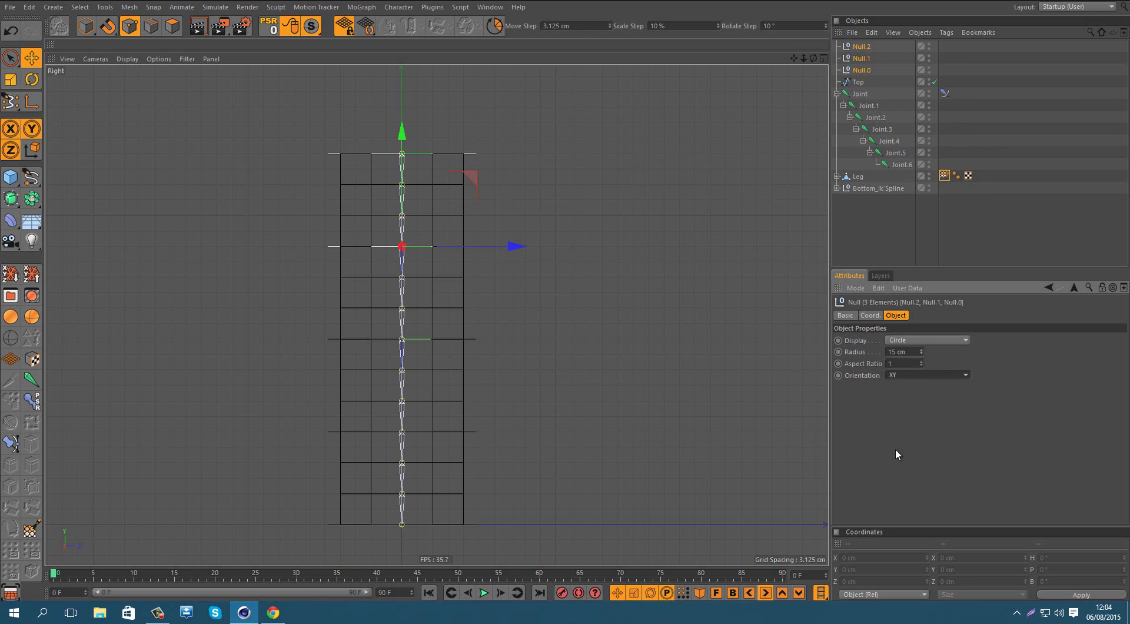
pyautogui.click(896, 219)
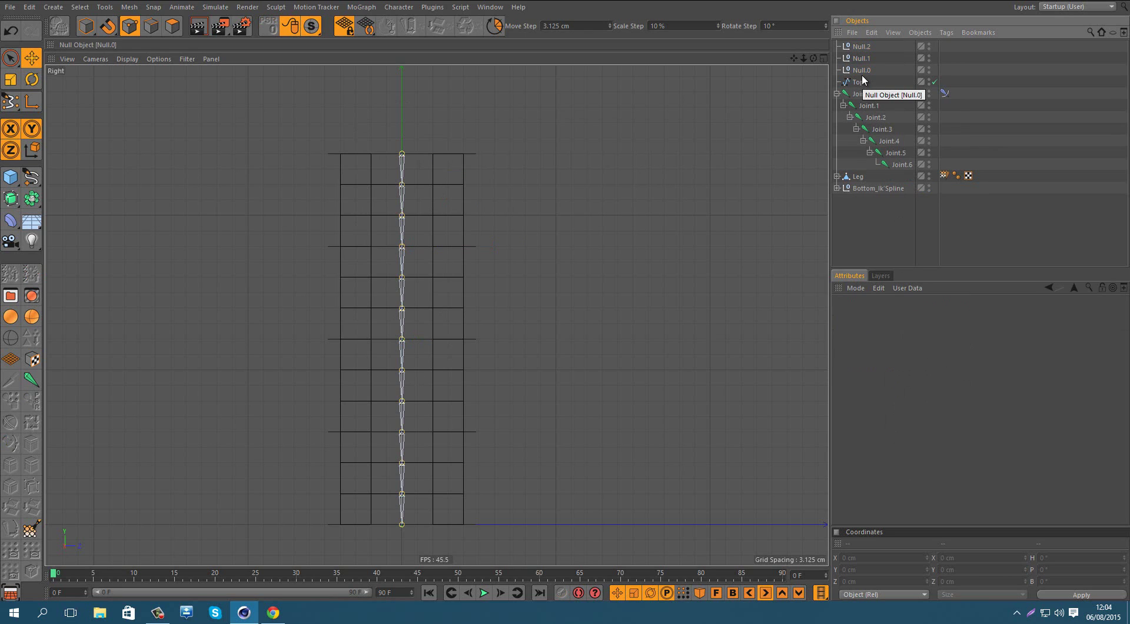
# Group the three upper handle nulls, the Top spline and the root Joint chain, and set the group null's Display to None.
pyautogui.click(837, 94)
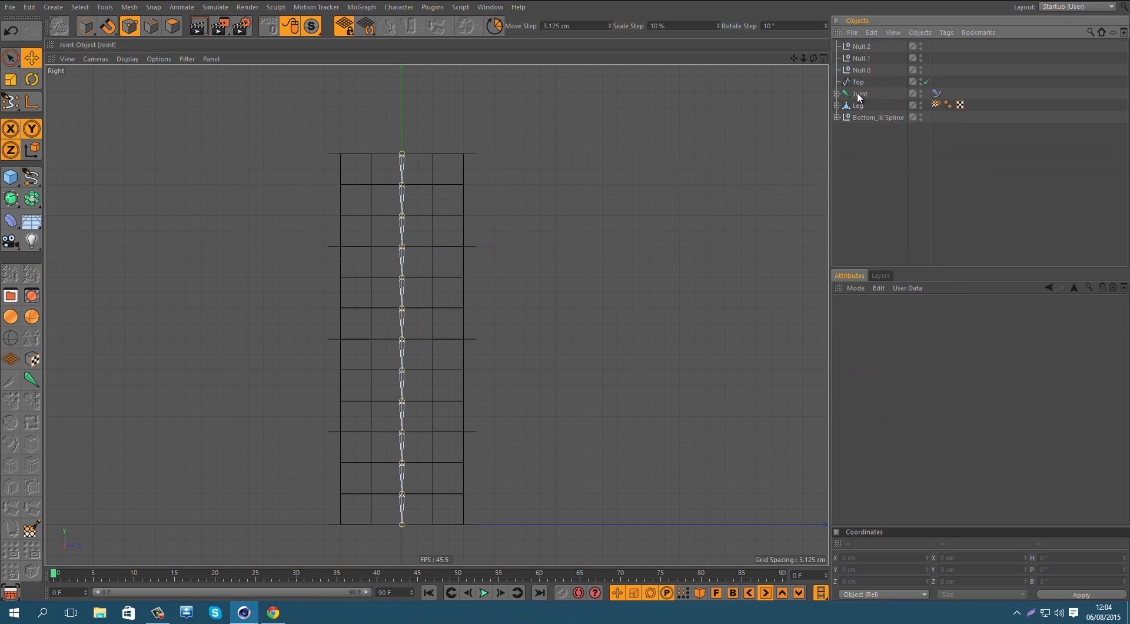
pyautogui.click(858, 94)
pyautogui.keyDown('shift'); pyautogui.click(864, 47); pyautogui.keyUp('shift')
pyautogui.hotkey('alt', 'g')
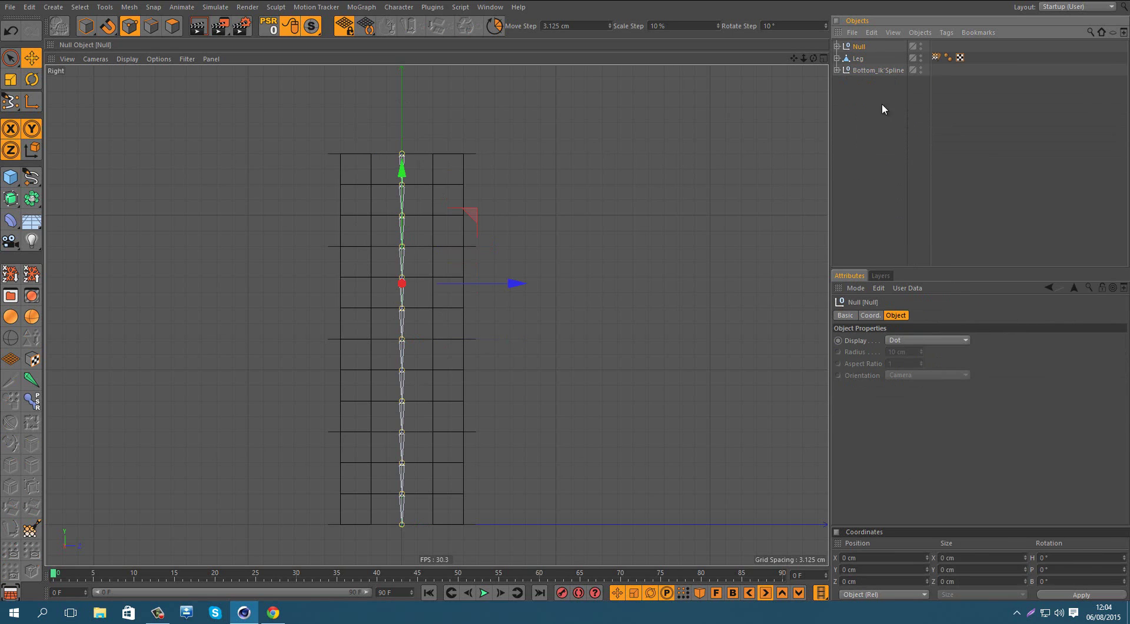
pyautogui.click(917, 340)
pyautogui.click(908, 351)
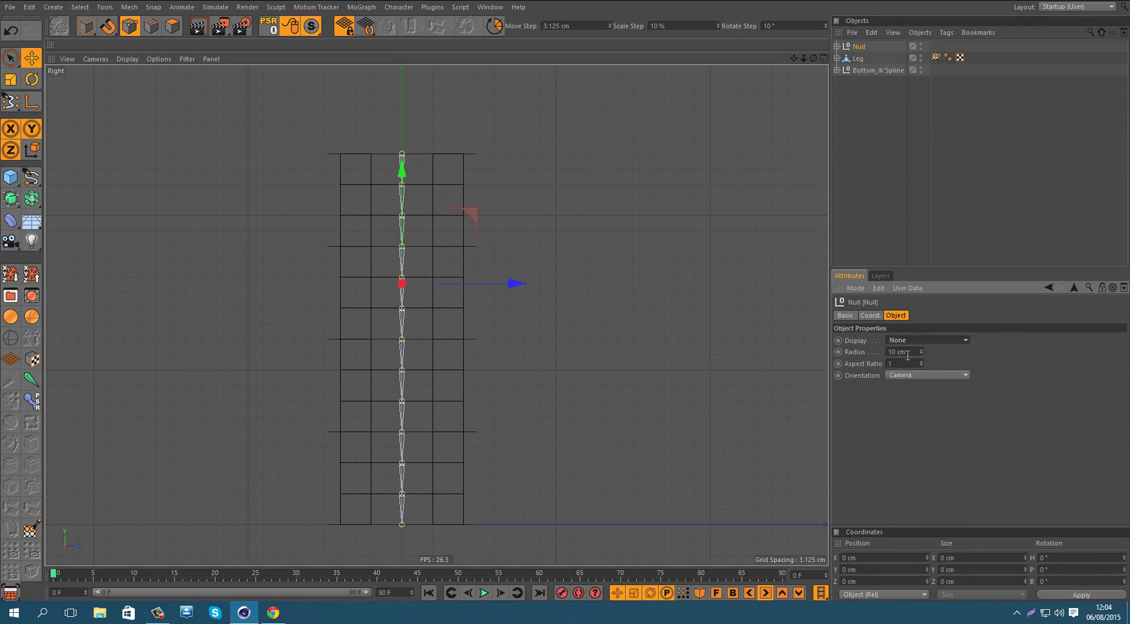
# Rename the new group null as Top_Ik'Spline and move Leg below the Bottom_Ik'Spline group.
pyautogui.doubleClick(861, 46)
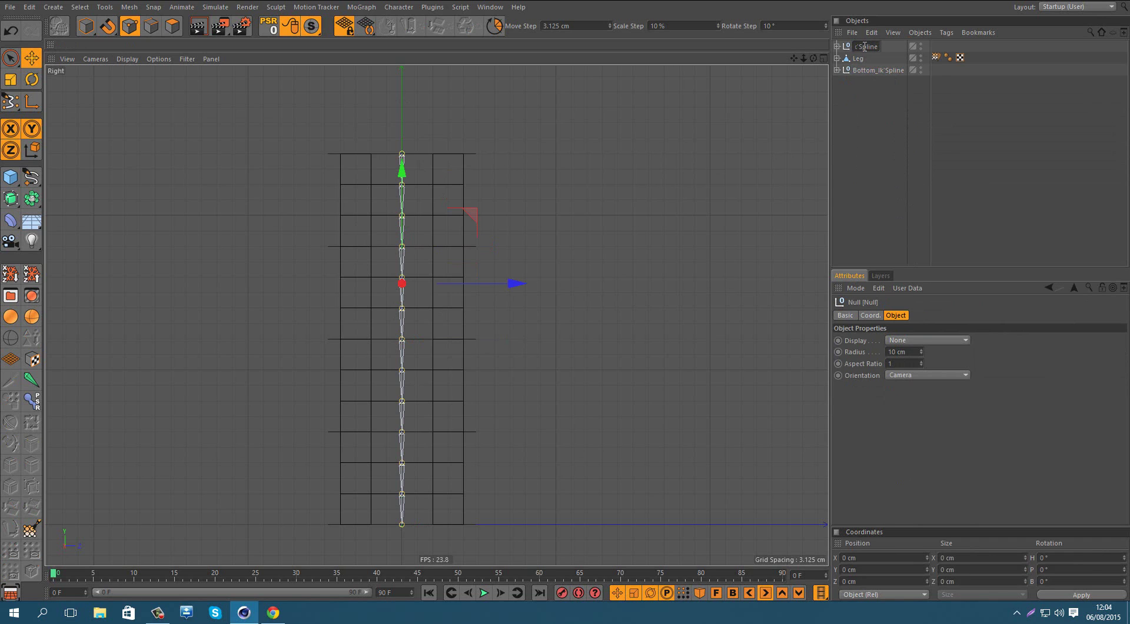
pyautogui.press('Return')
pyautogui.moveTo(858, 58); pyautogui.dragTo(851, 72)
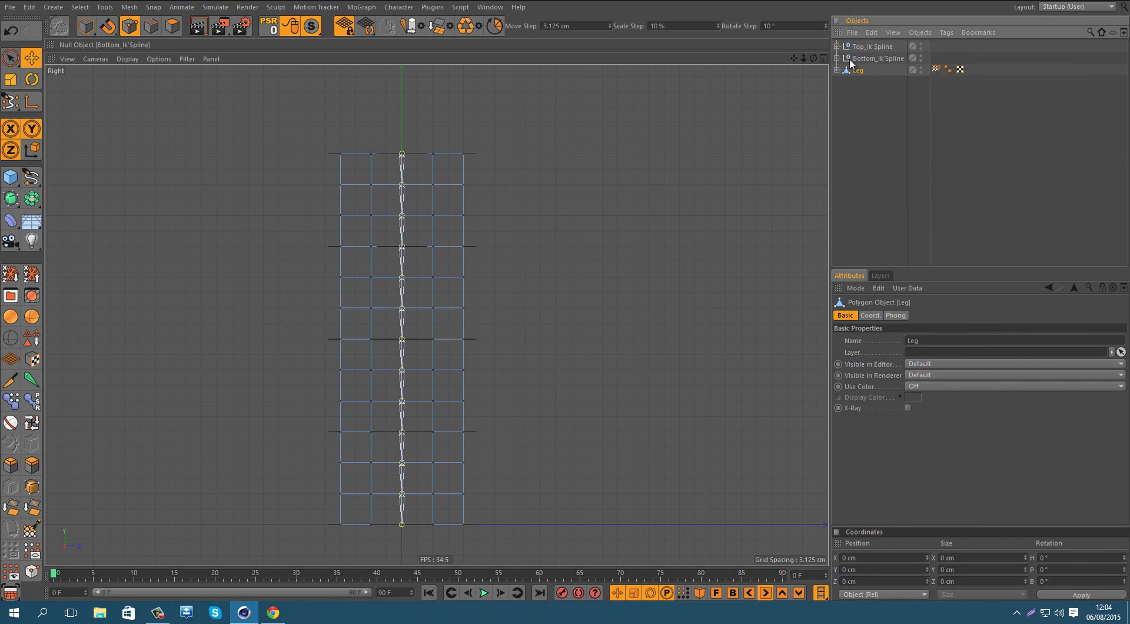
# Activate Model mode and show the leg in the maximized Perspective view.
pyautogui.click(86, 25)
pyautogui.middleClick(529, 258)
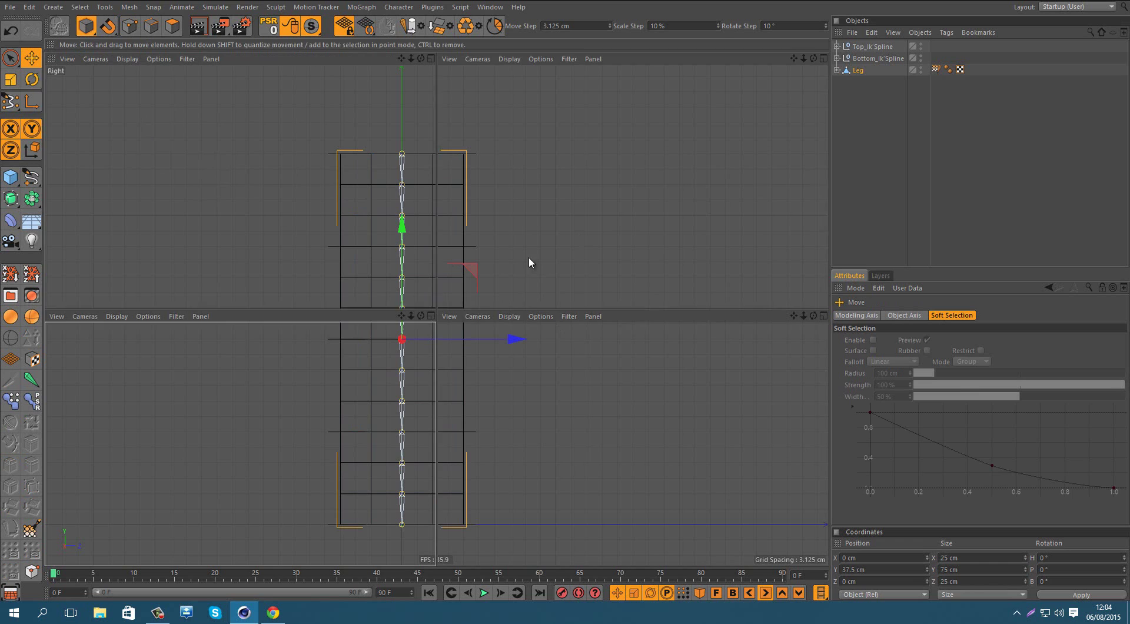
pyautogui.middleClick(357, 174)
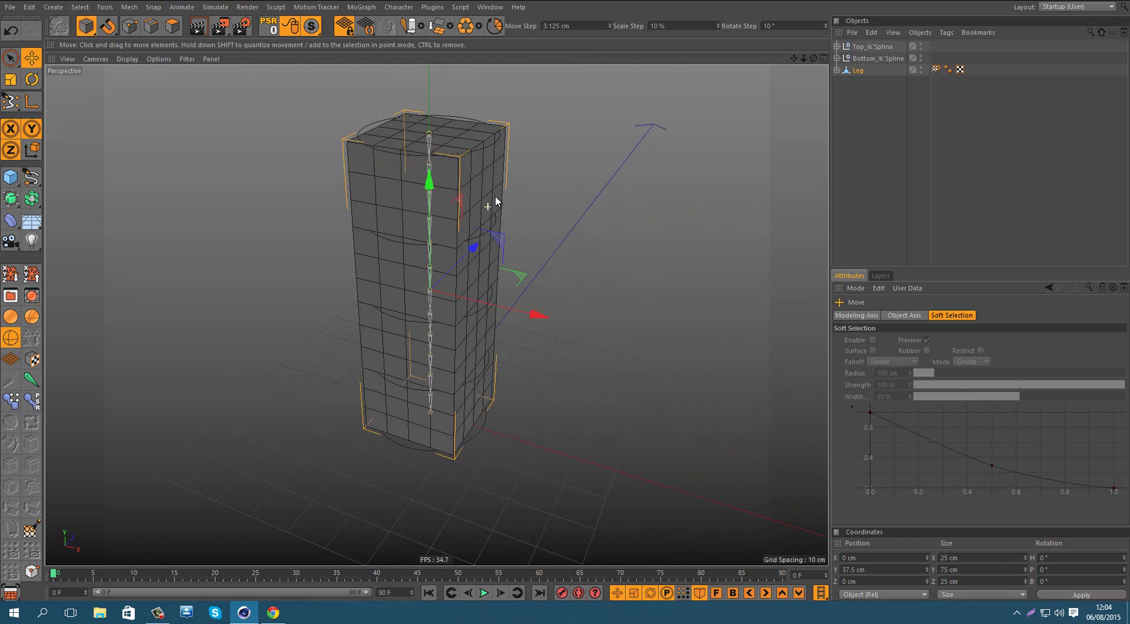
# Test the leg's bend by moving the handle null at its upper end, and undo the move.
pyautogui.keyDown('alt'); pyautogui.moveTo(495, 201); pyautogui.dragTo(493, 126); pyautogui.keyUp('alt')
pyautogui.click(493, 124)
pyautogui.keyDown('alt'); pyautogui.moveTo(480, 221); pyautogui.dragTo(369, 244); pyautogui.keyUp('alt')
pyautogui.moveTo(594, 294); pyautogui.dragTo(668, 282)
pyautogui.hotkey('ctrl', 'z')
# Test moving the leg by its uppermost and lowermost handle nulls together, and undo the moves.
pyautogui.keyDown('shift'); pyautogui.click(472, 475); pyautogui.keyUp('shift')
pyautogui.moveTo(721, 458); pyautogui.dragTo(741, 463)
pyautogui.hotkey('ctrl', 'z')
pyautogui.keyDown('alt'); pyautogui.moveTo(619, 405); pyautogui.dragTo(736, 355); pyautogui.keyUp('alt')
pyautogui.hotkey('ctrl', 'z')
pyautogui.hotkey('ctrl', 'z')
pyautogui.hotkey('ctrl', 'z')
pyautogui.keyDown('alt'); pyautogui.moveTo(736, 355); pyautogui.dragTo(618, 375, button='right'); pyautogui.keyUp('alt')
pyautogui.keyDown('alt'); pyautogui.moveTo(618, 376); pyautogui.dragTo(737, 392); pyautogui.keyUp('alt')
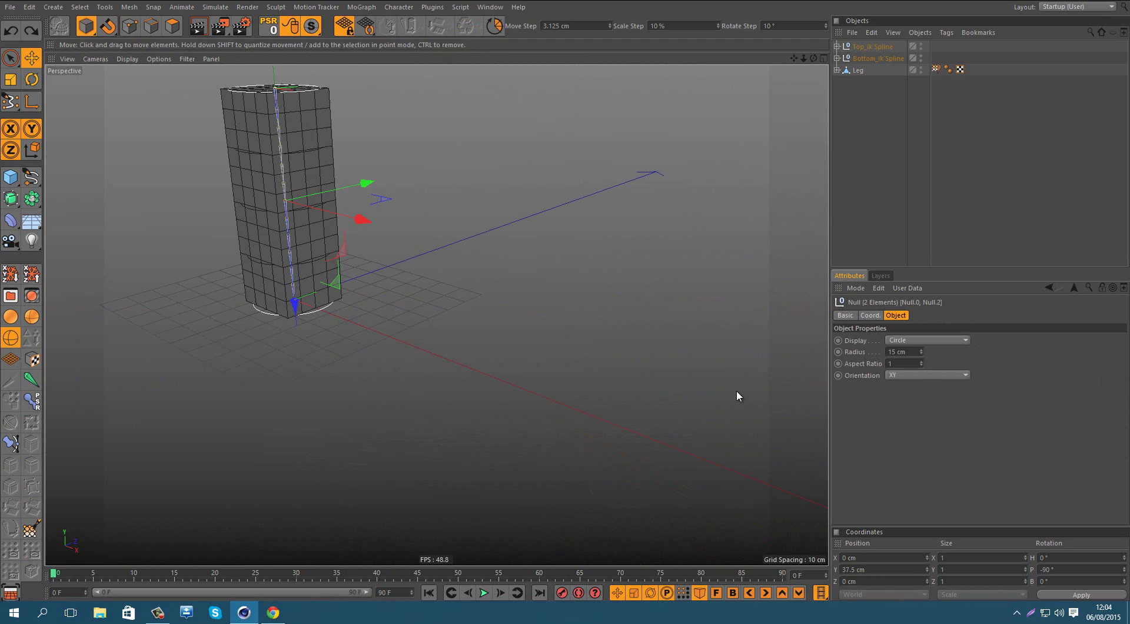
pyautogui.keyDown('alt'); pyautogui.moveTo(679, 444); pyautogui.dragTo(627, 431, button='right'); pyautogui.keyUp('alt')
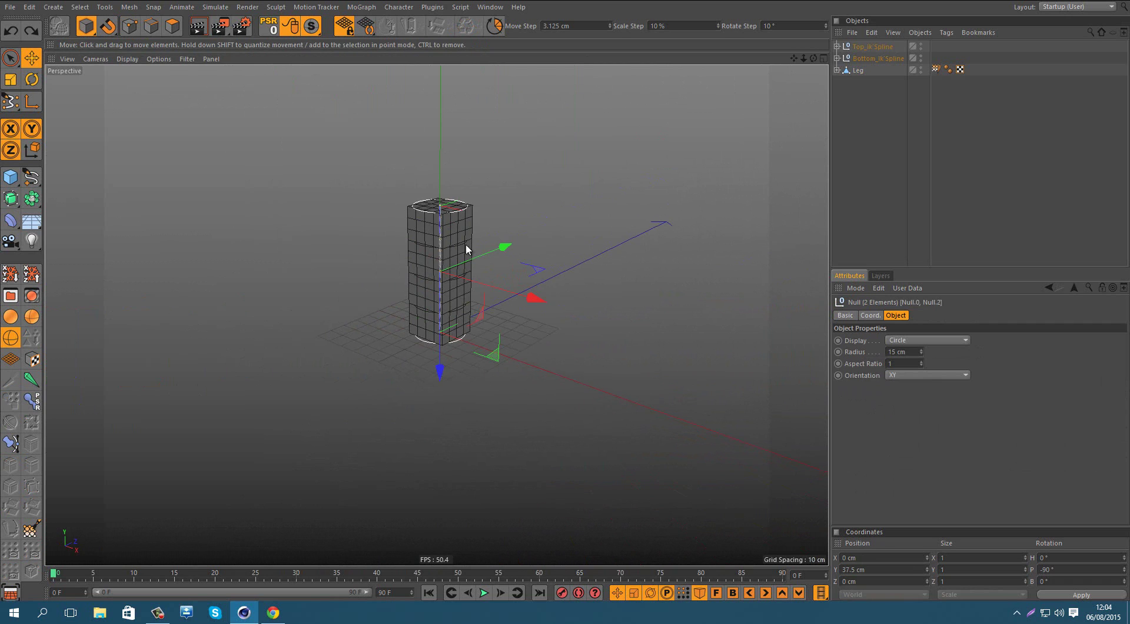
pyautogui.hotkey('ctrl', 'z')
pyautogui.hotkey('ctrl', 'z')
pyautogui.hotkey('ctrl', 'z')
pyautogui.hotkey('ctrl', 'z')
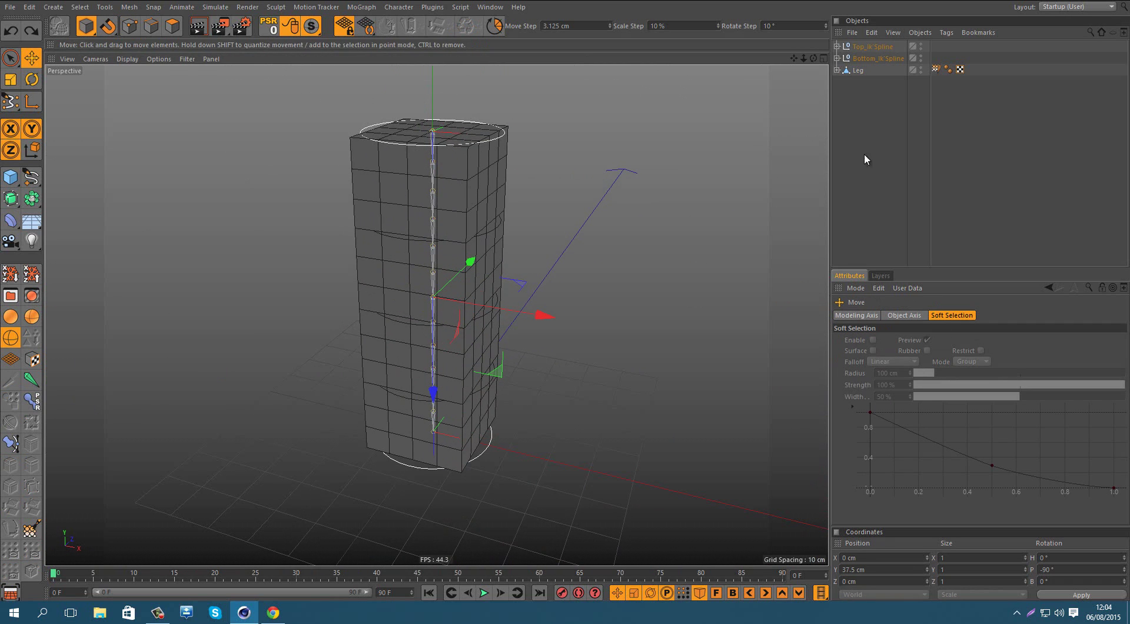
# Select every joint of the upper chain and of the Joint.7 chain and add them to a new layer.
pyautogui.click(837, 58)
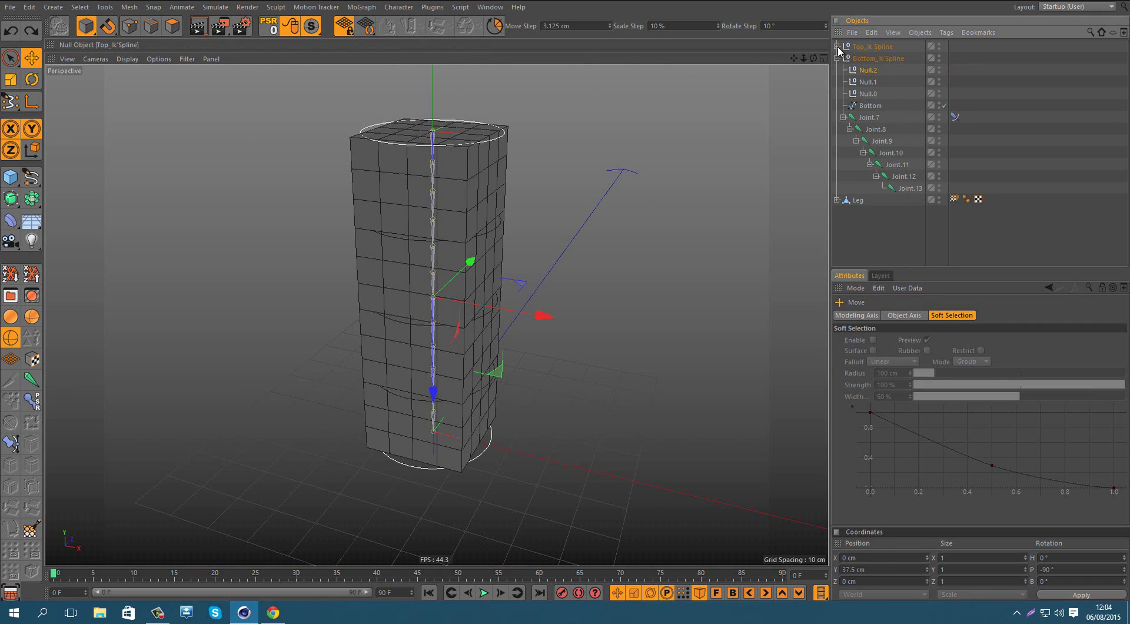
pyautogui.click(837, 46)
pyautogui.click(843, 106)
pyautogui.scroll(-2, 866, 108)
pyautogui.scroll(2, 868, 71)
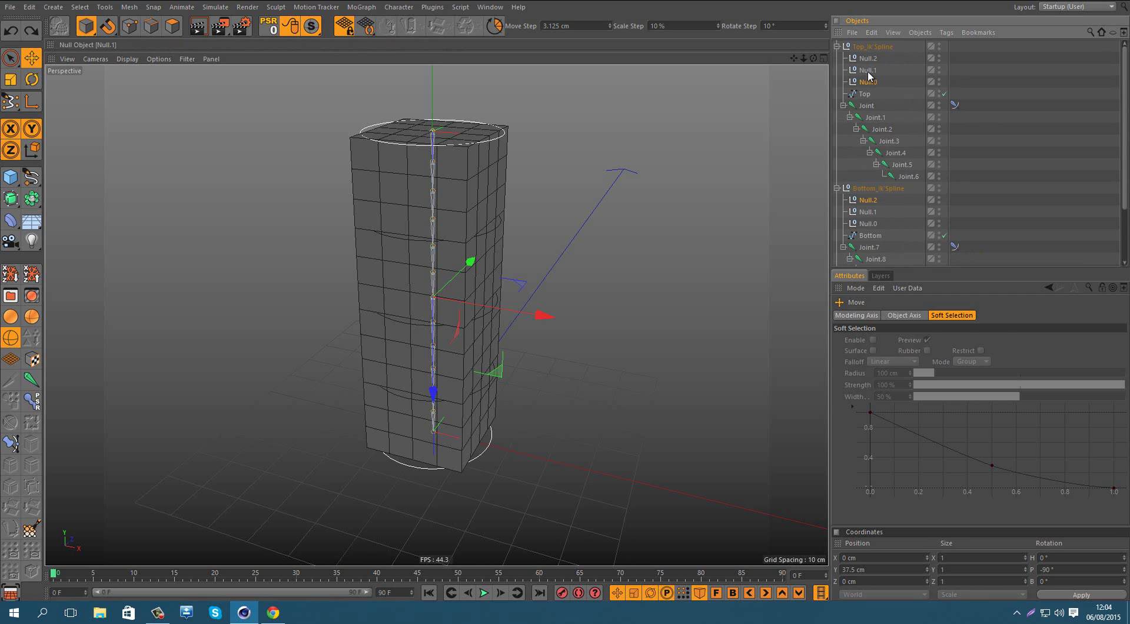
pyautogui.click(867, 107)
pyautogui.scroll(-2, 901, 153)
pyautogui.keyDown('shift'); pyautogui.click(912, 107); pyautogui.keyUp('shift')
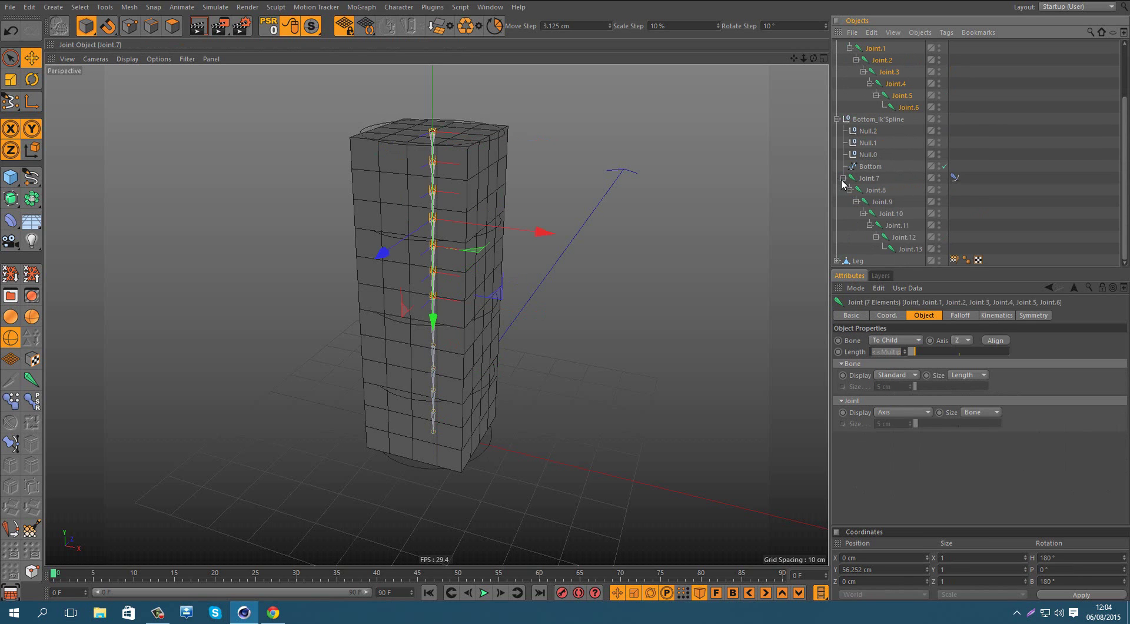
pyautogui.keyDown('shift'); pyautogui.moveTo(889, 209); pyautogui.dragTo(902, 242); pyautogui.keyUp('shift')
pyautogui.rightClick(902, 242)
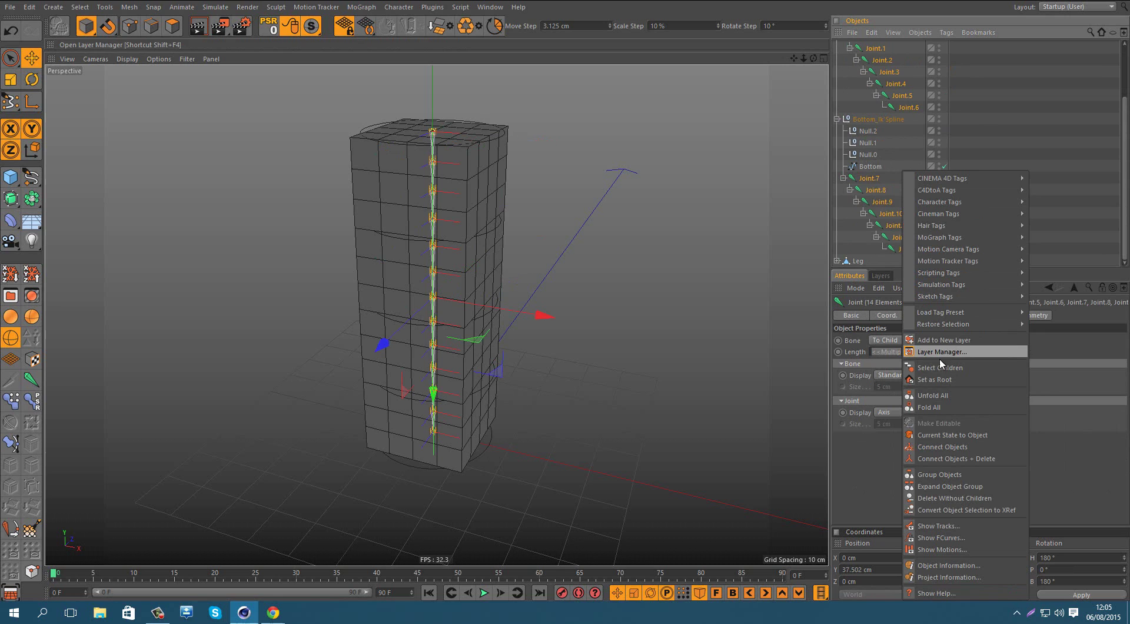
pyautogui.click(943, 340)
# Change the joint layer's color to green, RGB 67, 169, 109, and return to the object attributes.
pyautogui.click(880, 276)
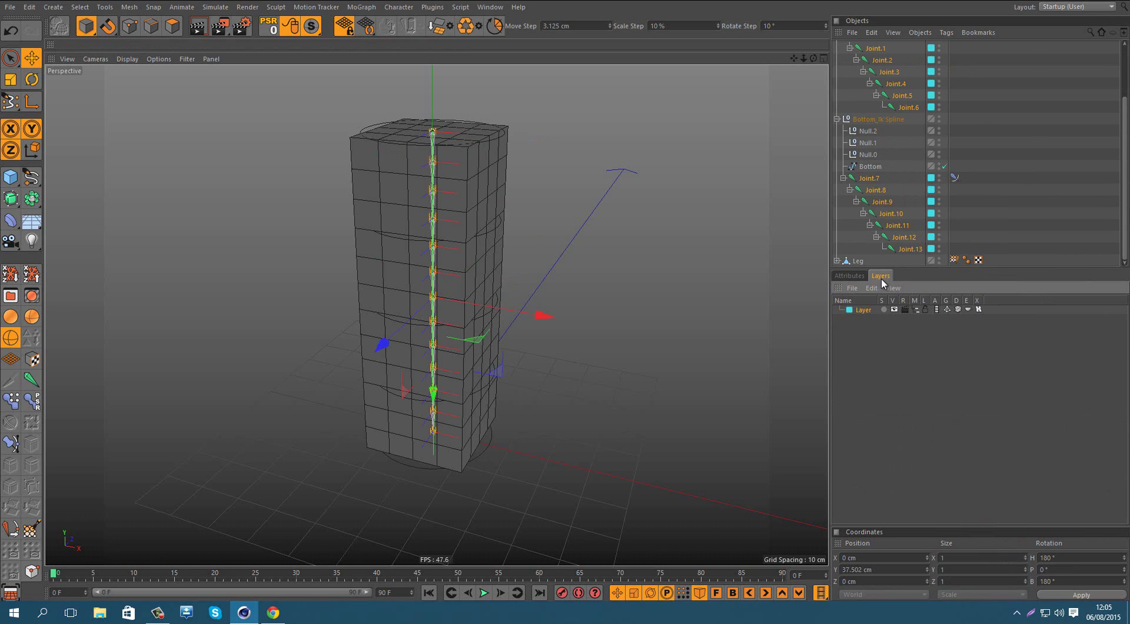
pyautogui.doubleClick(852, 308)
pyautogui.click(856, 347)
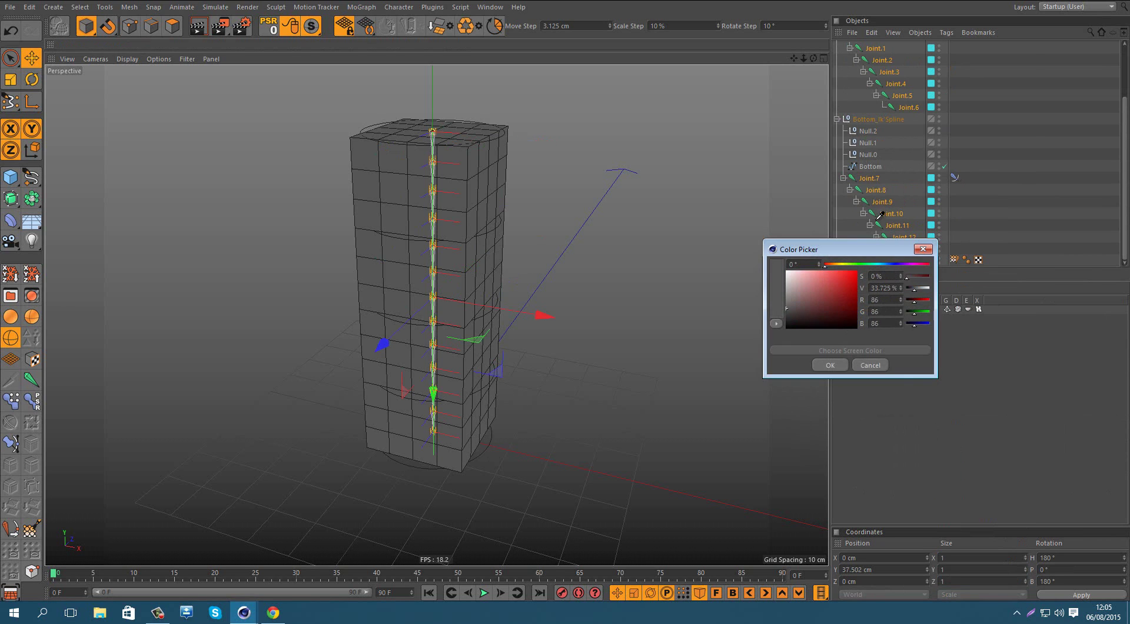
pyautogui.click(828, 294)
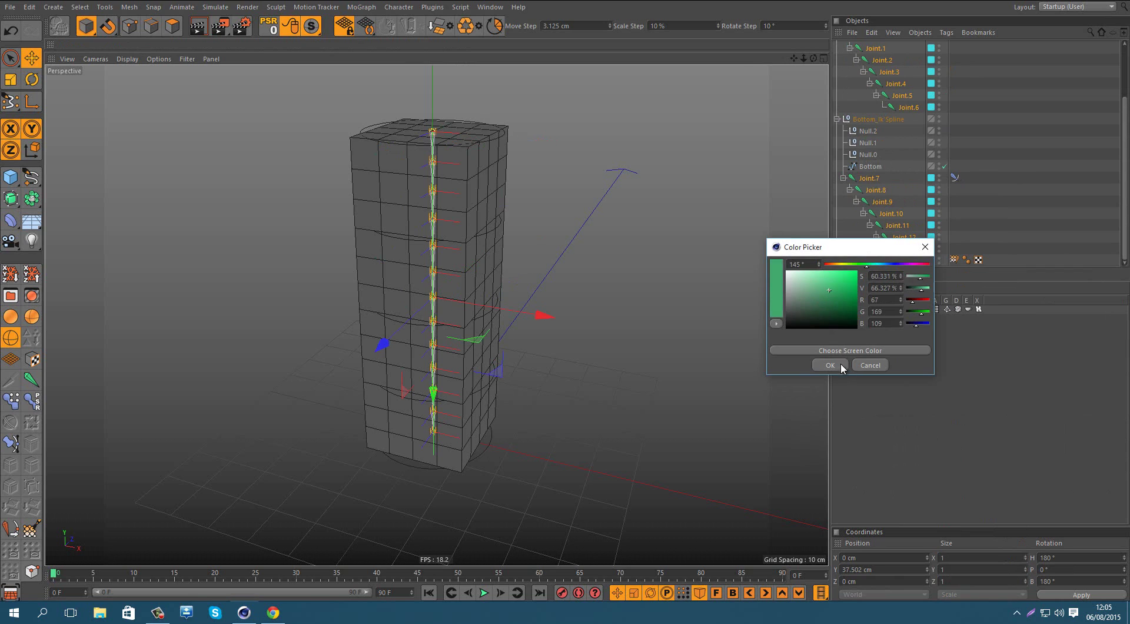
pyautogui.click(841, 365)
pyautogui.click(850, 275)
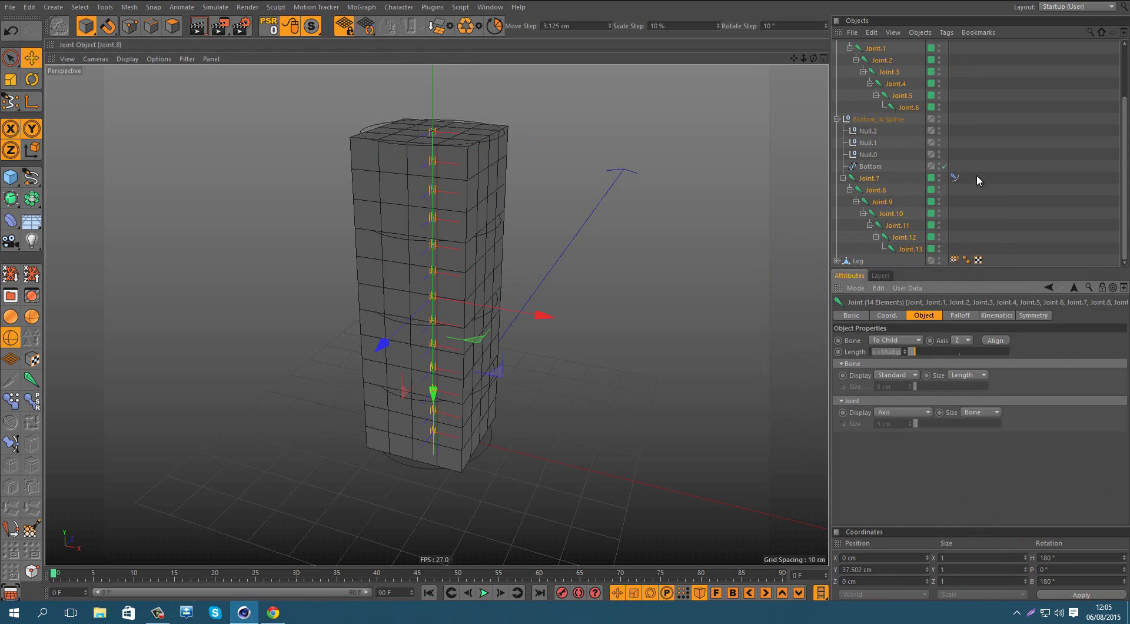
# Clear the selection and collapse both joint chains and both IK-Spline groups.
pyautogui.click(843, 178)
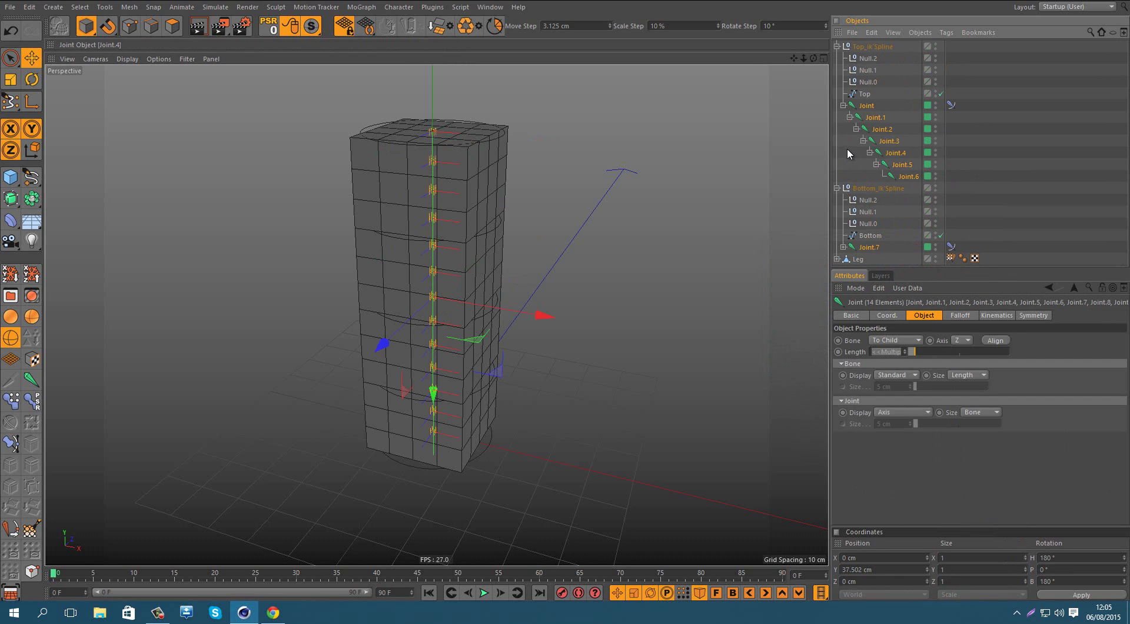
pyautogui.click(843, 105)
pyautogui.click(1062, 118)
pyautogui.click(837, 47)
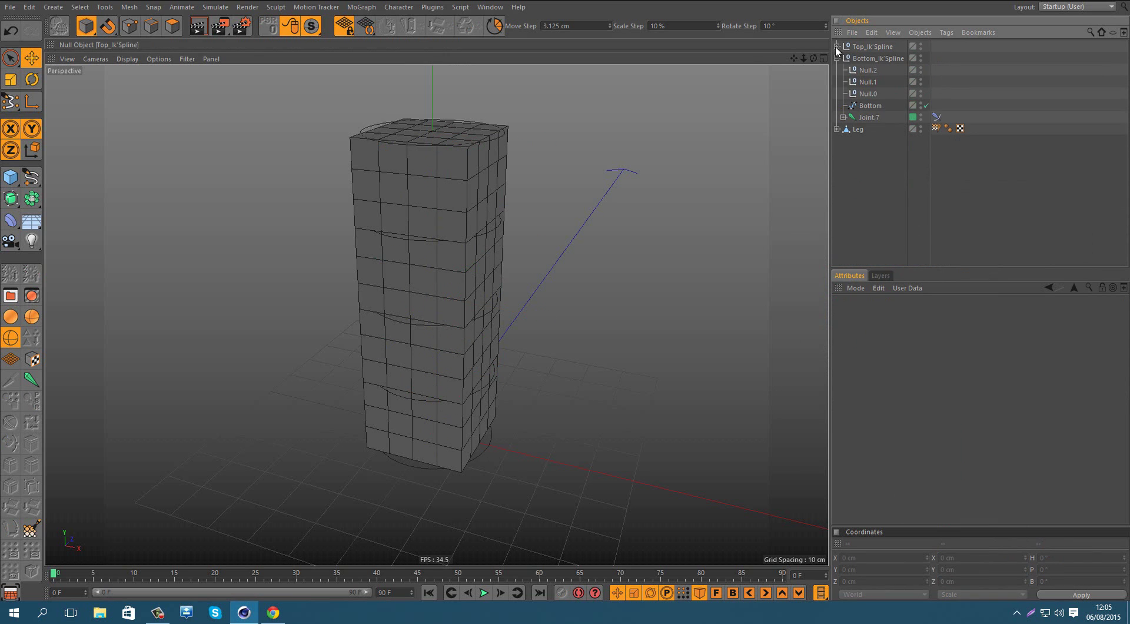
pyautogui.click(837, 58)
# Test moving the Top_Ik'Spline group, the Bottom_Ik'Spline group and both together, undoing each move.
pyautogui.click(865, 47)
pyautogui.moveTo(473, 237)
pyautogui.mouseDown()
pyautogui.moveTo(541, 166)
pyautogui.moveTo(465, 244)
pyautogui.mouseUp()
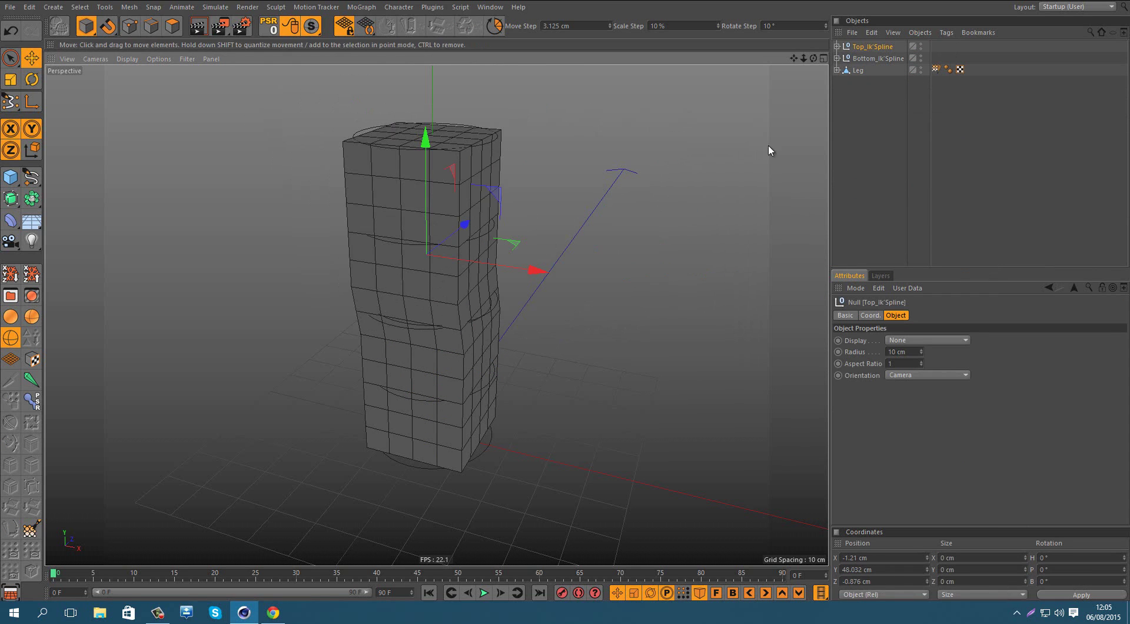
pyautogui.hotkey('ctrl', 'z')
pyautogui.click(873, 60)
pyautogui.moveTo(559, 234); pyautogui.dragTo(727, 207)
pyautogui.hotkey('ctrl', 'z')
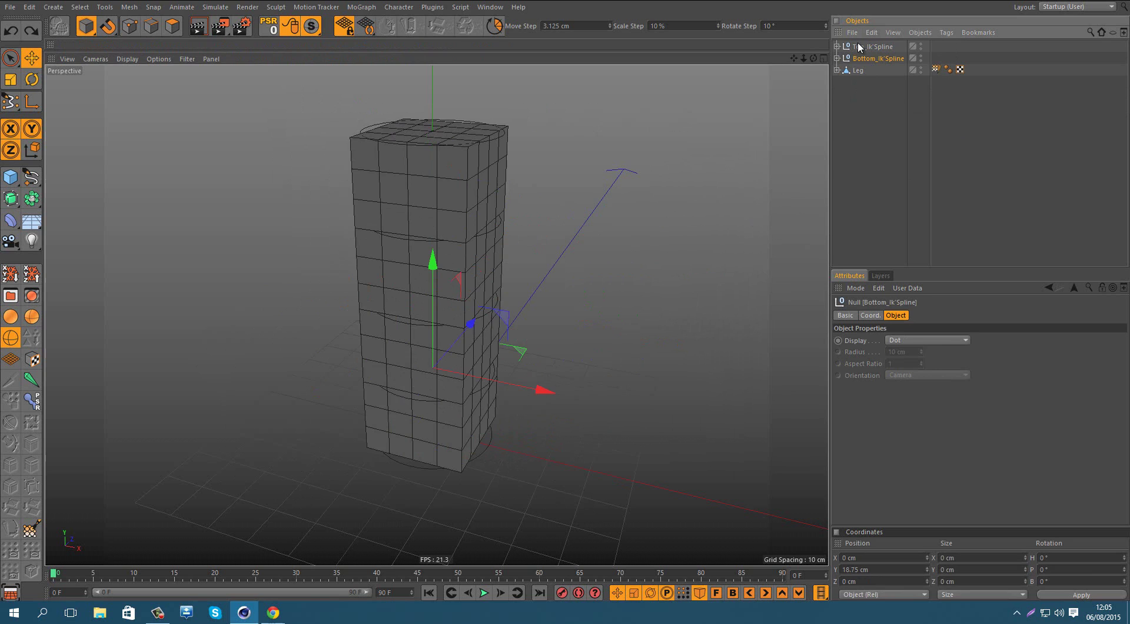
pyautogui.keyDown('shift'); pyautogui.click(859, 46); pyautogui.keyUp('shift')
pyautogui.moveTo(660, 197); pyautogui.dragTo(718, 208)
pyautogui.hotkey('ctrl', 'z')
# Set the Display of both IK-Spline group nulls to None and clear the selection.
pyautogui.click(925, 340)
pyautogui.click(907, 356)
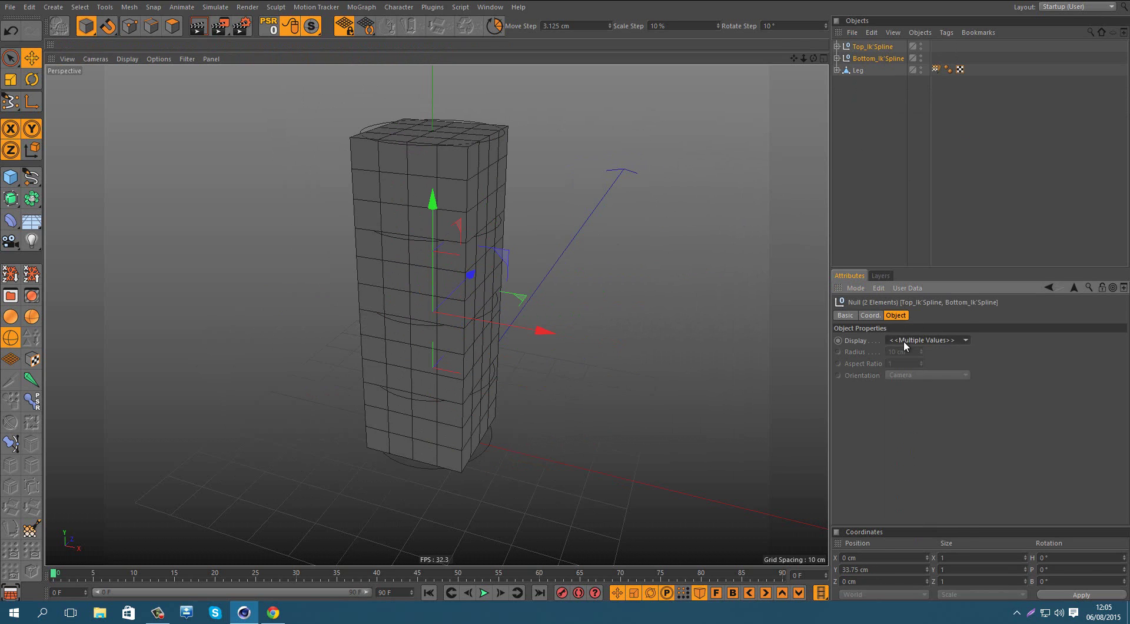
pyautogui.click(903, 341)
pyautogui.click(870, 154)
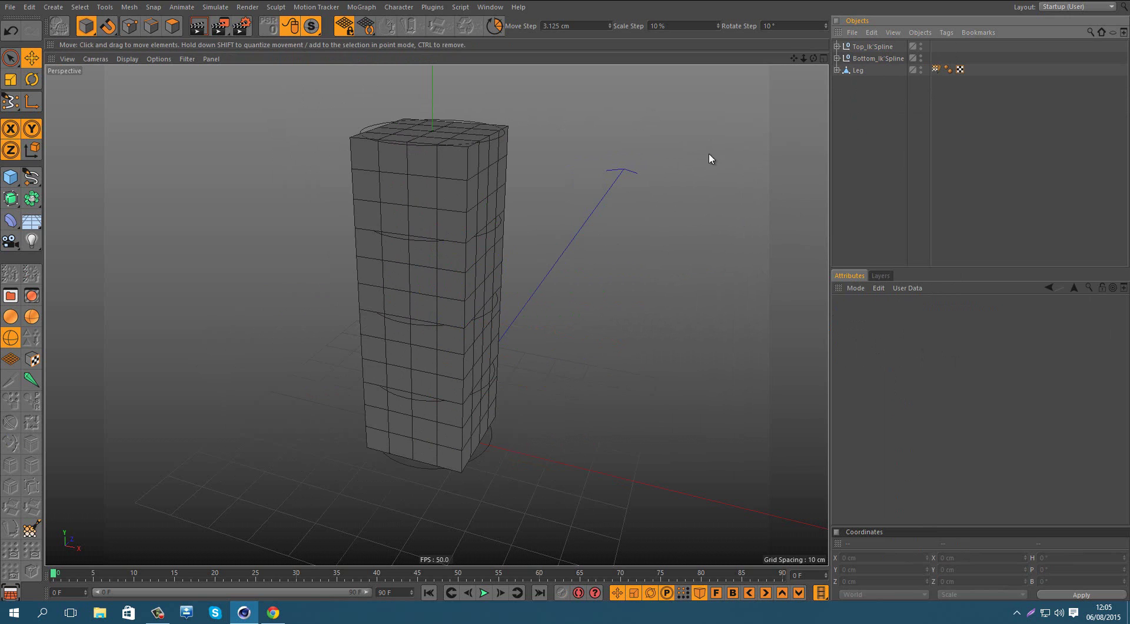
# Add a new joint at the base of the leg in the maximized Right view.
pyautogui.middleClick(560, 174)
pyautogui.middleClick(394, 398)
pyautogui.scroll(-4, 412, 404)
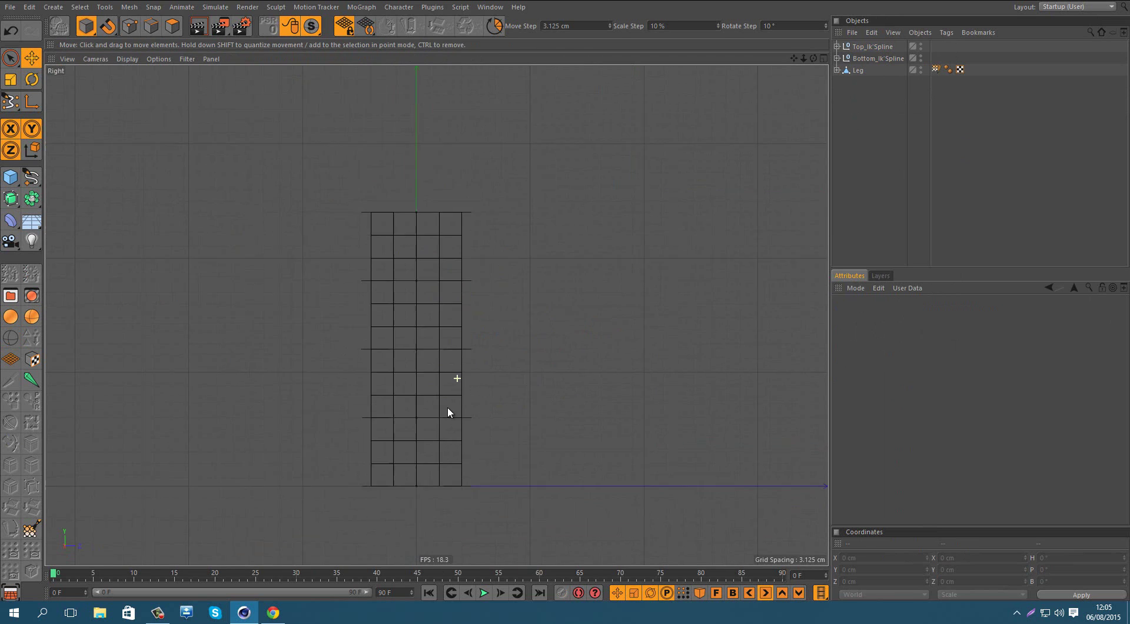
pyautogui.click(25, 387)
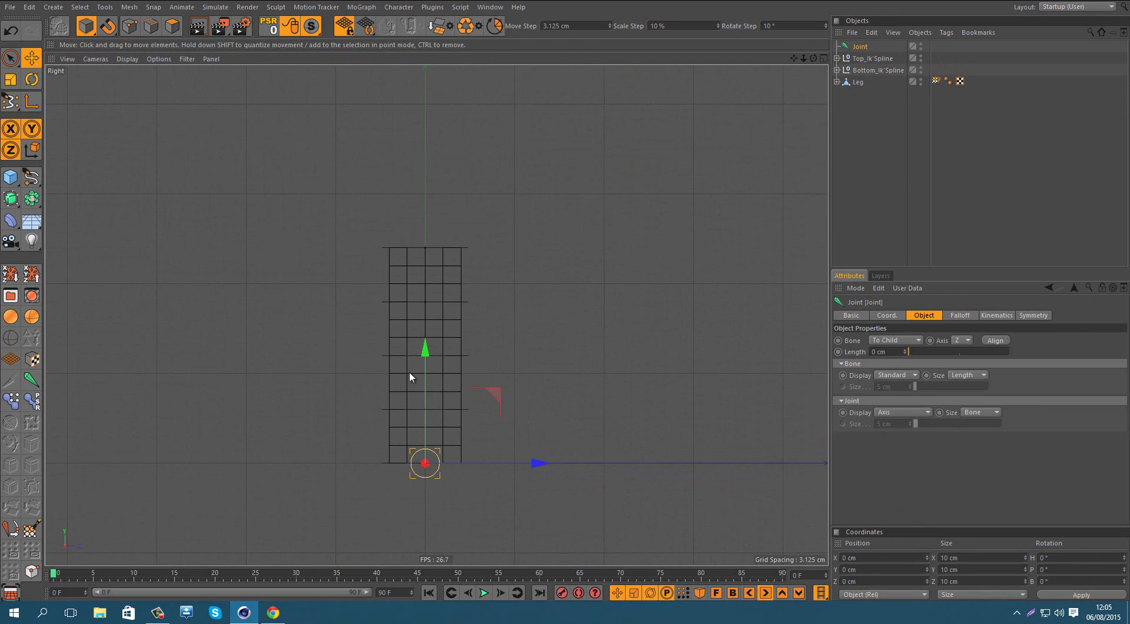
pyautogui.moveTo(425, 362); pyautogui.dragTo(423, 146)
pyautogui.hotkey('ctrl', 'z')
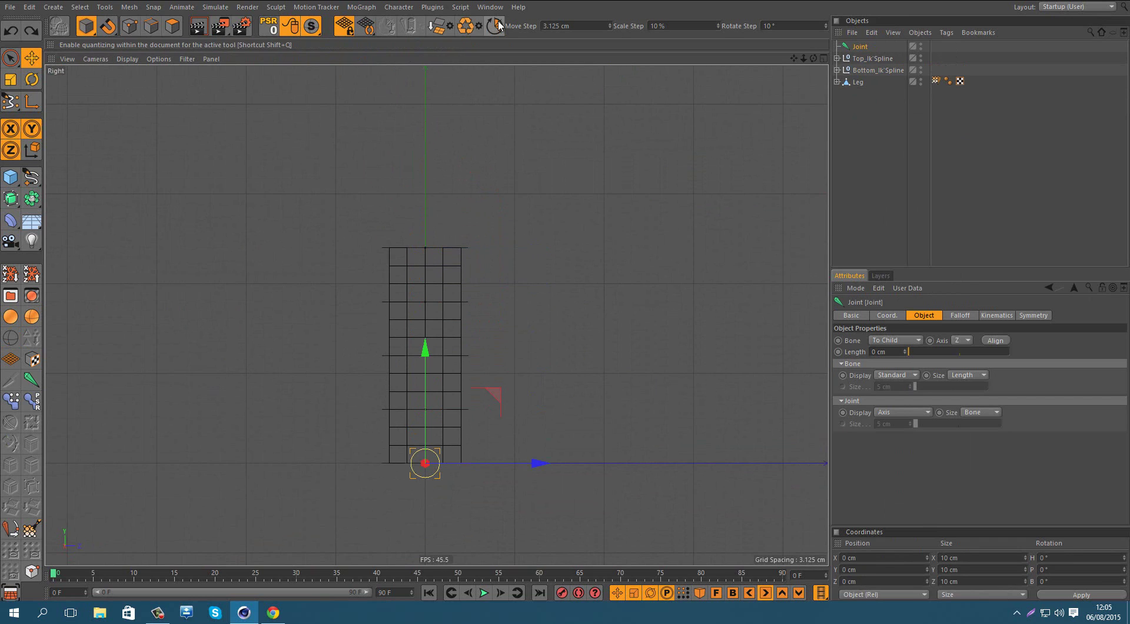
# Enable quantizing, move the new joint to the leg's upper end and place copies at its middle and base.
pyautogui.click(498, 26)
pyautogui.moveTo(426, 378); pyautogui.dragTo(421, 286)
pyautogui.keyDown('ctrl'); pyautogui.moveTo(422, 289); pyautogui.dragTo(419, 400); pyautogui.keyUp('ctrl')
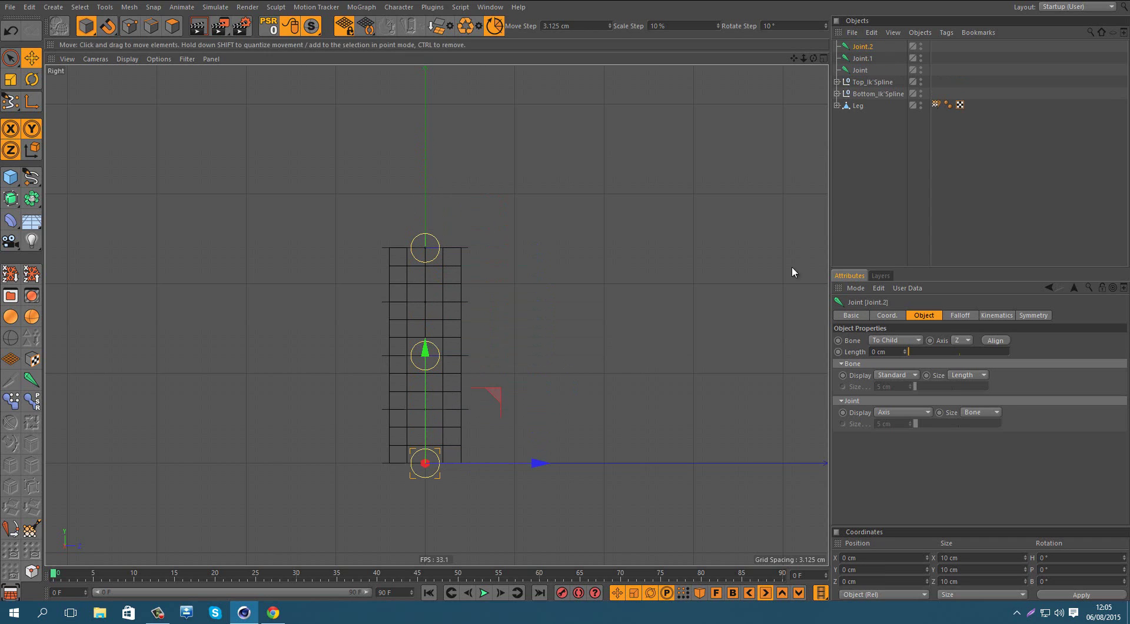
# Nest the three new joints into a chain, Joint.2 under Joint.1 under Joint, and maximize the Perspective view.
pyautogui.moveTo(862, 49); pyautogui.dragTo(866, 74)
pyautogui.click(895, 184)
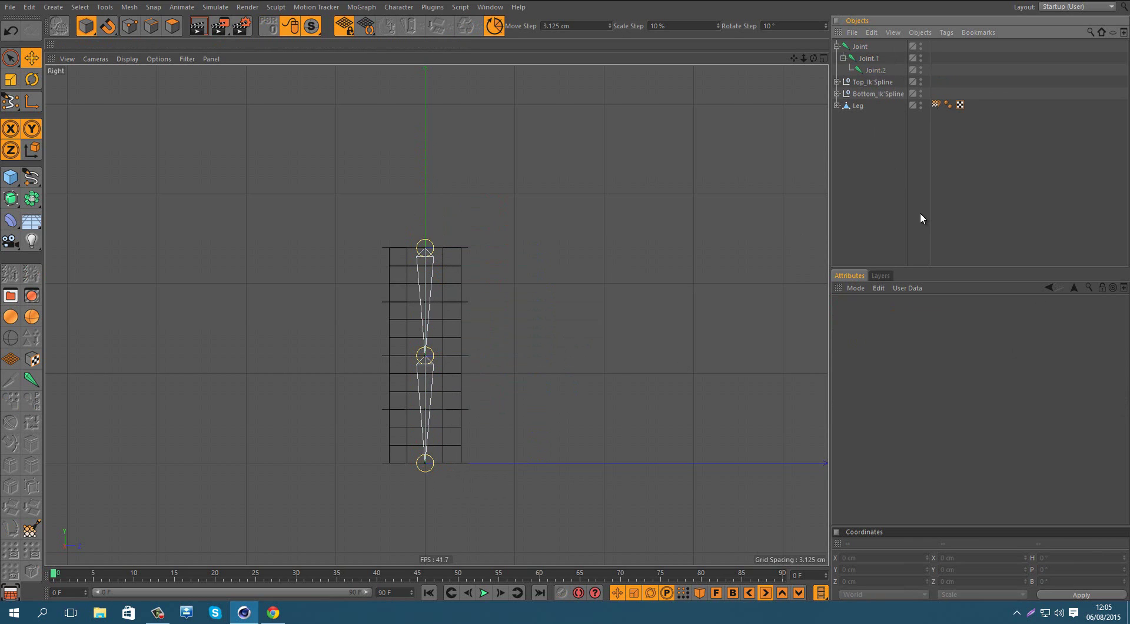
pyautogui.middleClick(485, 198)
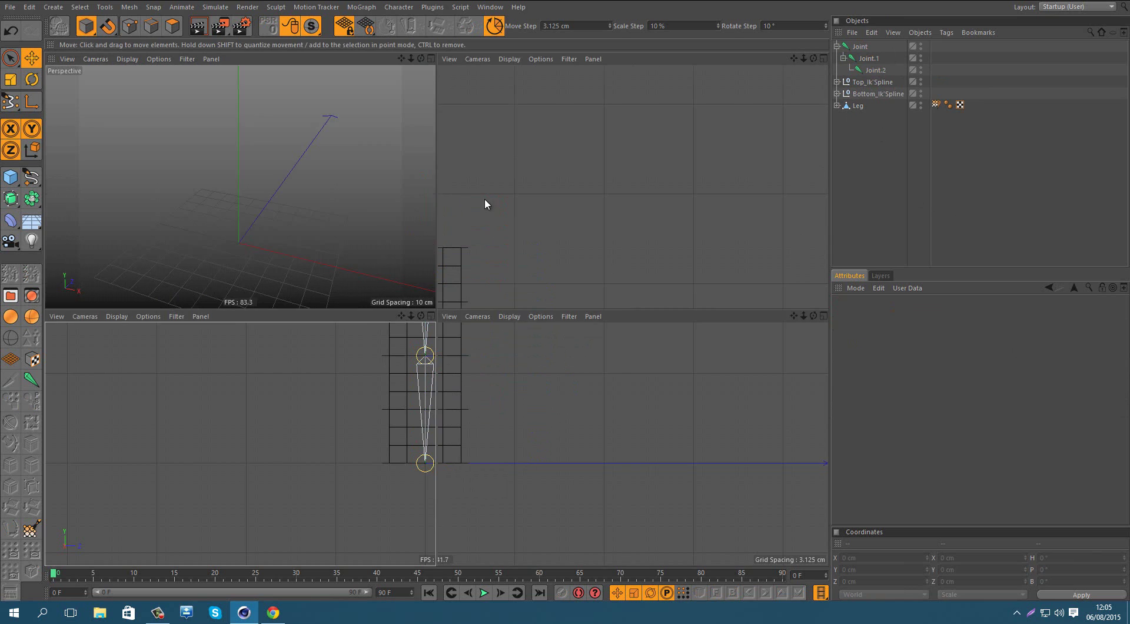
pyautogui.middleClick(331, 186)
pyautogui.keyDown('alt'); pyautogui.moveTo(508, 268); pyautogui.dragTo(855, 138); pyautogui.keyUp('alt')
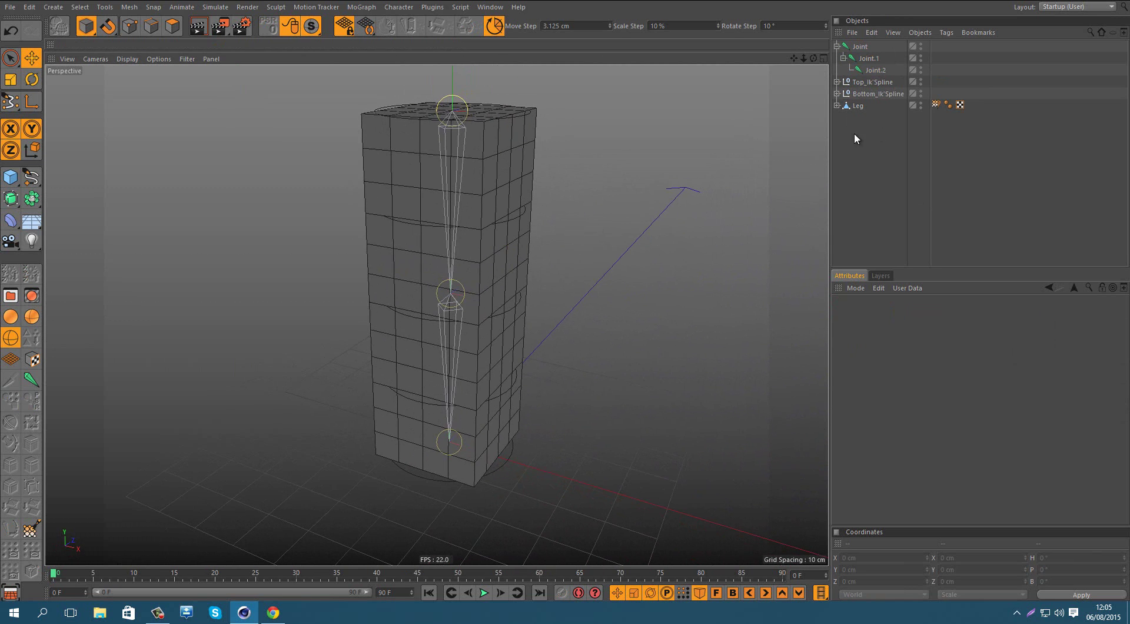
# Parent the Top_Ik'Spline group under Joint, test moving Joint and undo the move.
pyautogui.click(862, 87)
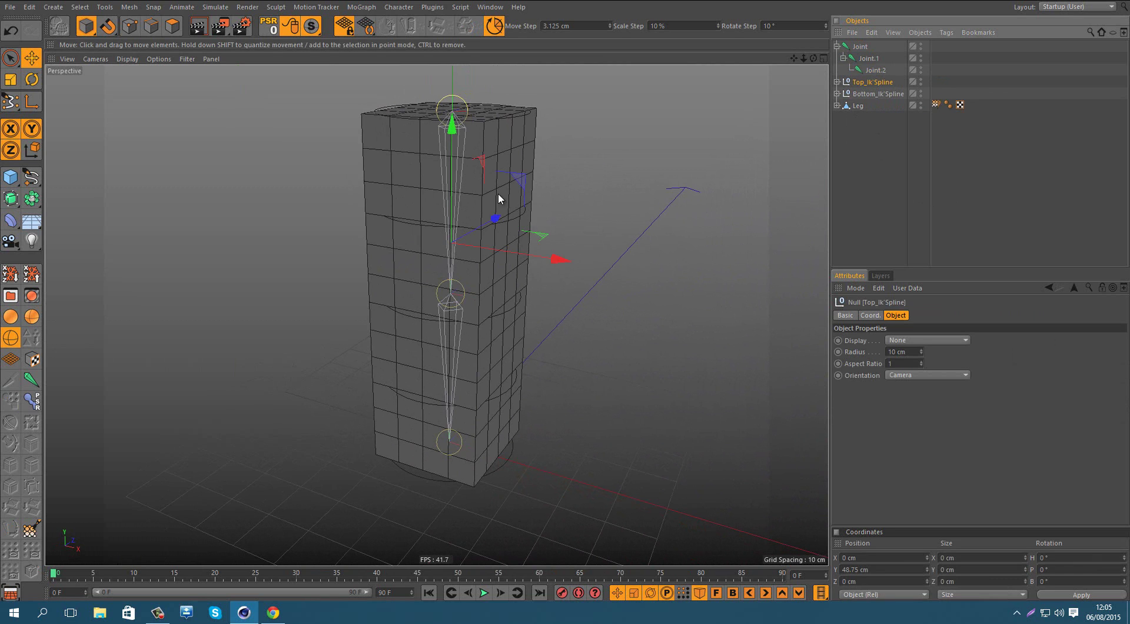
pyautogui.keyDown('alt'); pyautogui.moveTo(500, 195); pyautogui.dragTo(716, 147); pyautogui.keyUp('alt')
pyautogui.scroll(2, 715, 143)
pyautogui.moveTo(879, 83); pyautogui.dragTo(860, 47)
pyautogui.click(860, 47)
pyautogui.moveTo(643, 113); pyautogui.dragTo(781, 111)
pyautogui.hotkey('ctrl', 'z')
# Parent the Bottom_Ik'Spline group under Joint.1, test moving Joint.1 and undo the move.
pyautogui.moveTo(861, 100); pyautogui.dragTo(871, 71)
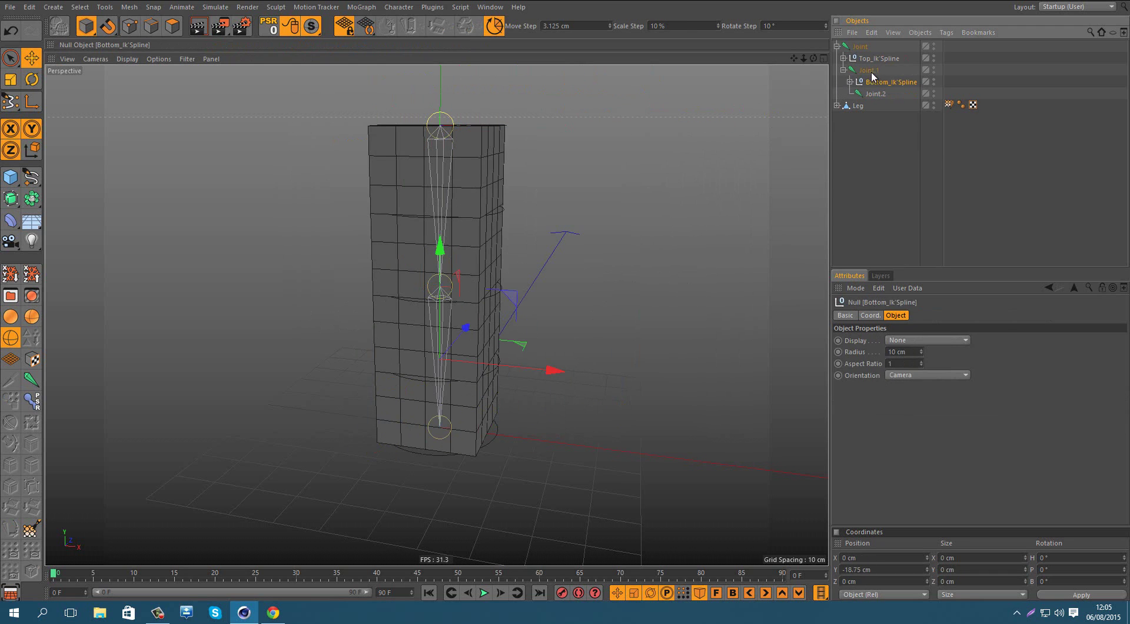
pyautogui.click(870, 70)
pyautogui.moveTo(478, 199)
pyautogui.mouseDown()
pyautogui.moveTo(519, 169)
pyautogui.moveTo(575, 189)
pyautogui.moveTo(489, 188)
pyautogui.mouseUp()
pyautogui.hotkey('ctrl', 'z')
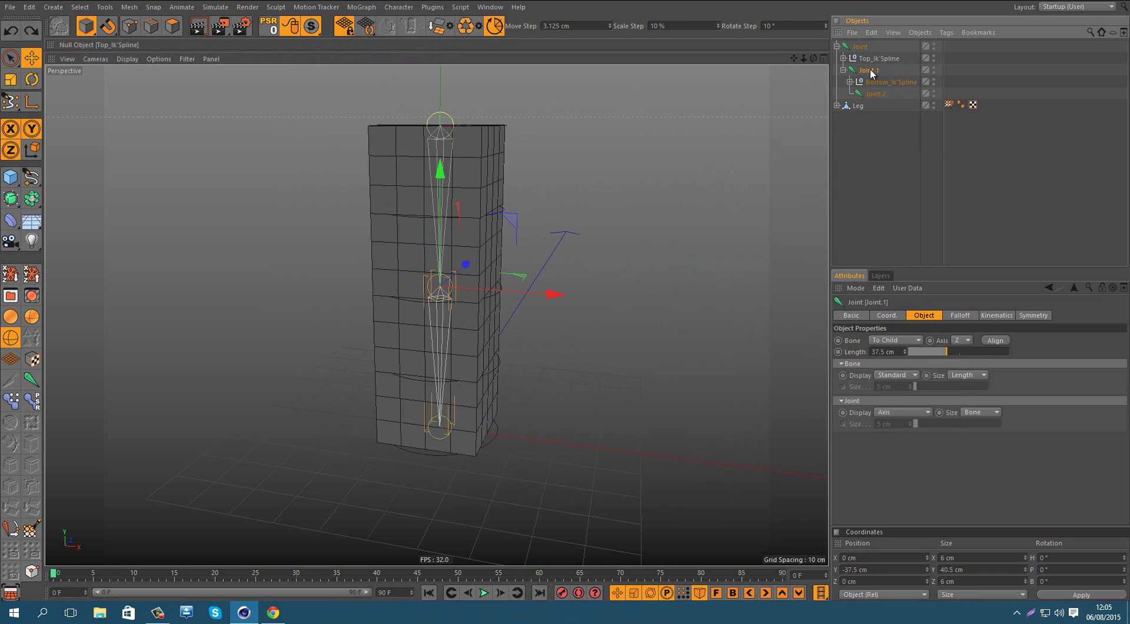
# Test bending the leg by rotating Joint.1 to a pitch of 90° and undo the rotation.
pyautogui.keyDown('alt'); pyautogui.moveTo(518, 230); pyautogui.dragTo(377, 247); pyautogui.keyUp('alt')
pyautogui.press('r')
pyautogui.keyDown('alt'); pyautogui.moveTo(574, 288); pyautogui.dragTo(471, 247); pyautogui.keyUp('alt')
pyautogui.hotkey('ctrl', 'z')
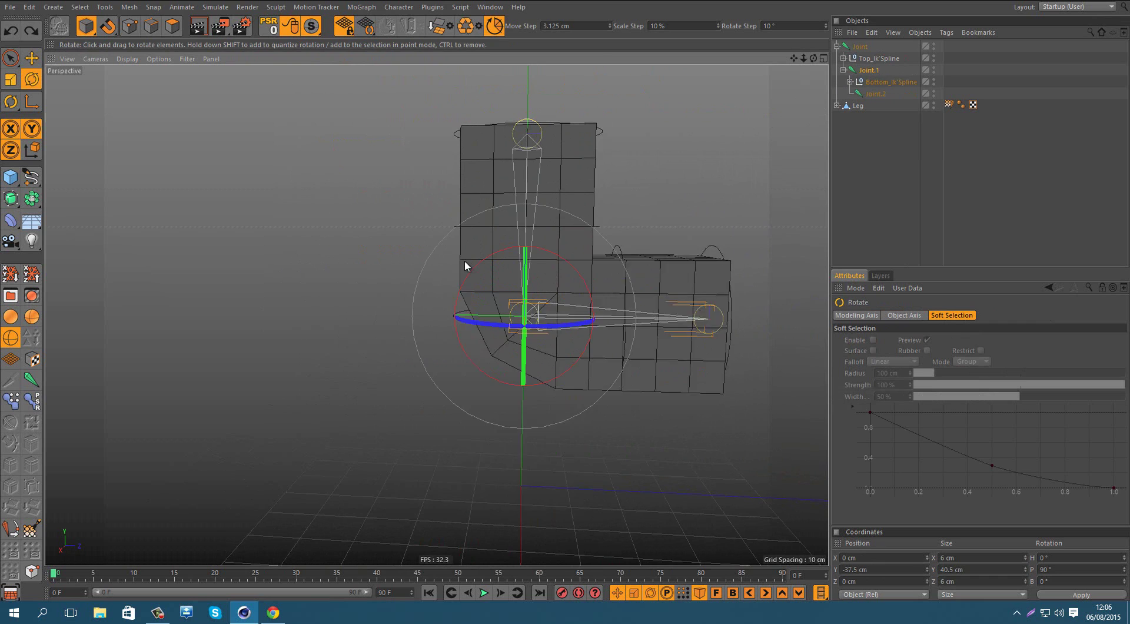
# Test moving the Bottom_Ik'Spline group away from the leg and undo the move.
pyautogui.scroll(-2, 466, 264)
pyautogui.keyDown('alt'); pyautogui.moveTo(489, 298); pyautogui.dragTo(538, 300); pyautogui.keyUp('alt')
pyautogui.click(890, 81)
pyautogui.press('e')
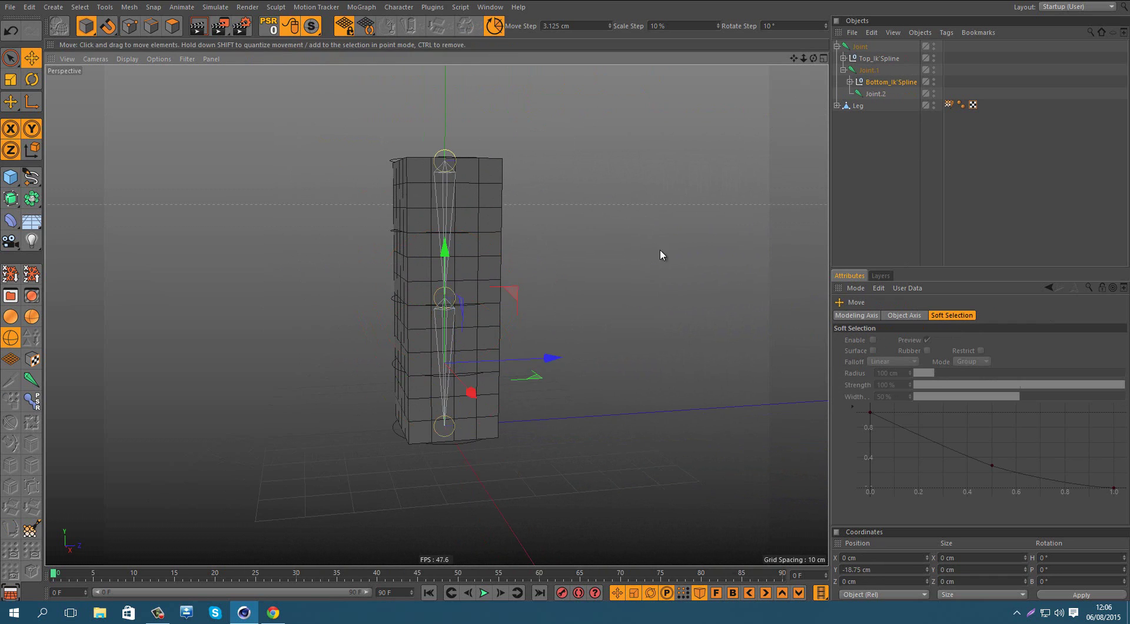
pyautogui.moveTo(659, 249); pyautogui.dragTo(779, 225)
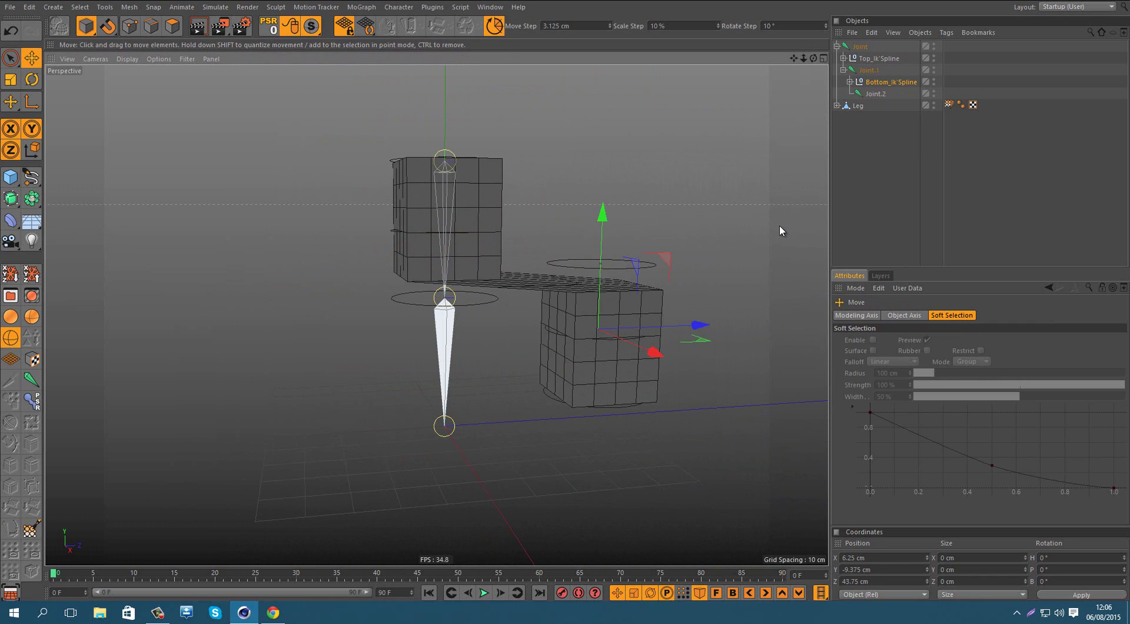
pyautogui.hotkey('ctrl', 'z')
# Rotate Joint.1 to a pitch of 90° to bend the lower leg.
pyautogui.click(870, 70)
pyautogui.press('r')
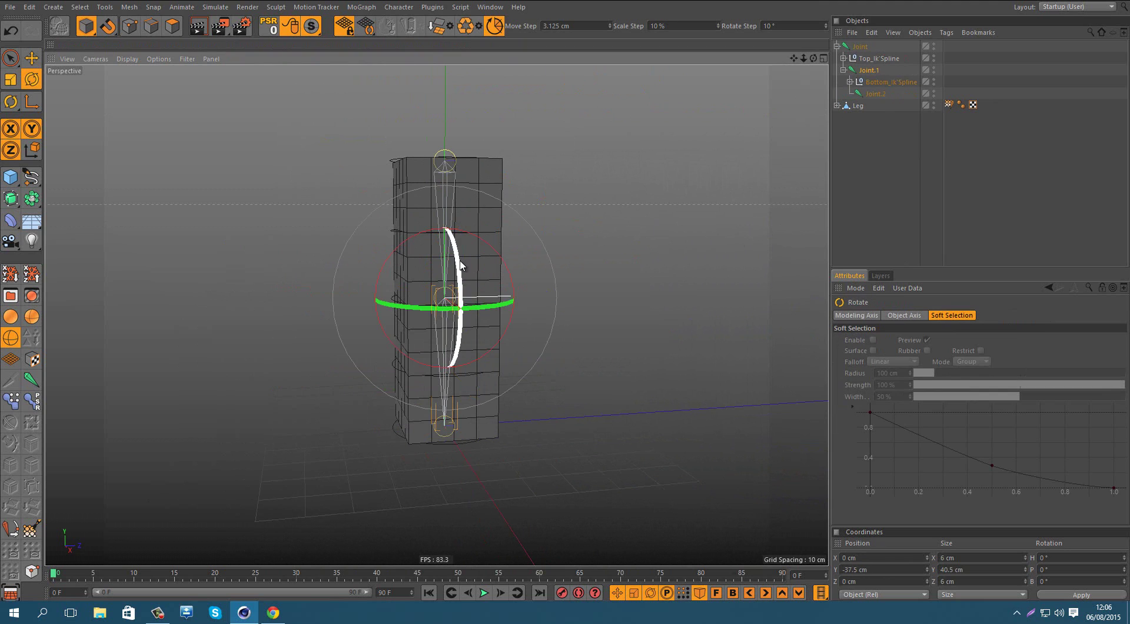
pyautogui.moveTo(487, 239); pyautogui.dragTo(369, 245)
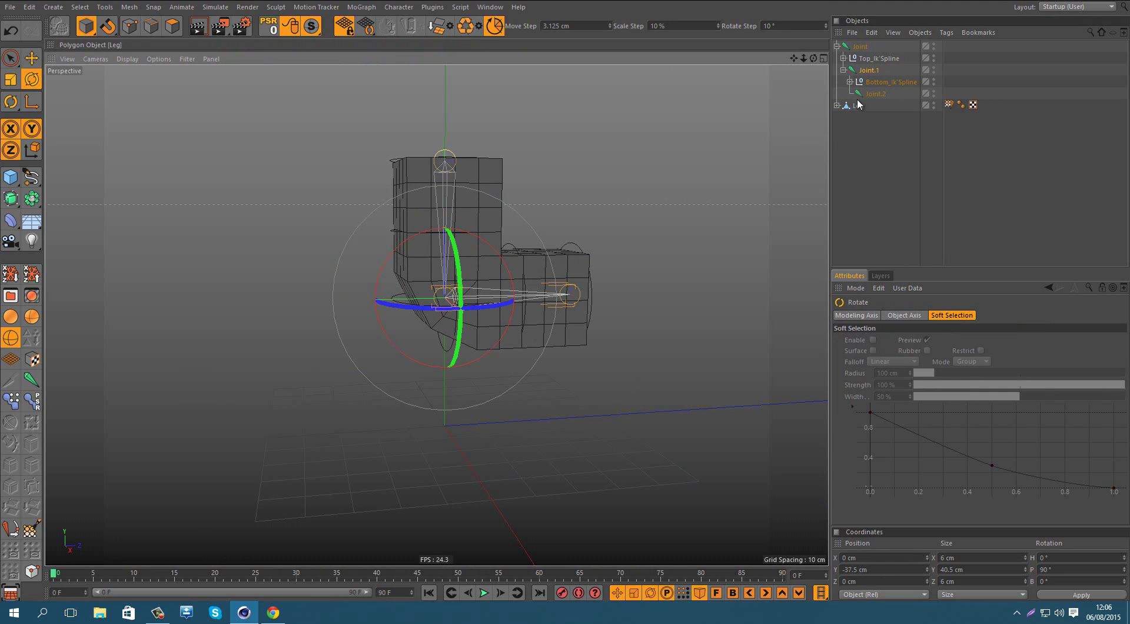
# Try moving the circle null handles around the bent knee and lower leg, and undo all the moves.
pyautogui.click(514, 245)
pyautogui.keyDown('alt'); pyautogui.moveTo(514, 245); pyautogui.dragTo(489, 239); pyautogui.keyUp('alt')
pyautogui.press('e')
pyautogui.click(503, 232)
pyautogui.keyDown('alt'); pyautogui.moveTo(489, 239); pyautogui.dragTo(489, 299); pyautogui.keyUp('alt')
pyautogui.click(545, 400)
pyautogui.moveTo(548, 273); pyautogui.dragTo(552, 235)
pyautogui.keyDown('alt'); pyautogui.moveTo(552, 236); pyautogui.dragTo(489, 264); pyautogui.keyUp('alt')
pyautogui.click(602, 261)
pyautogui.moveTo(743, 236); pyautogui.dragTo(740, 186)
pyautogui.hotkey('ctrl', 'z')
pyautogui.hotkey('ctrl', 'z')
pyautogui.hotkey('ctrl', 'z')
pyautogui.hotkey('ctrl', 'z')
pyautogui.hotkey('ctrl', 'z')
pyautogui.hotkey('ctrl', 'z')
pyautogui.hotkey('ctrl', 'z')
pyautogui.hotkey('ctrl', 'z')
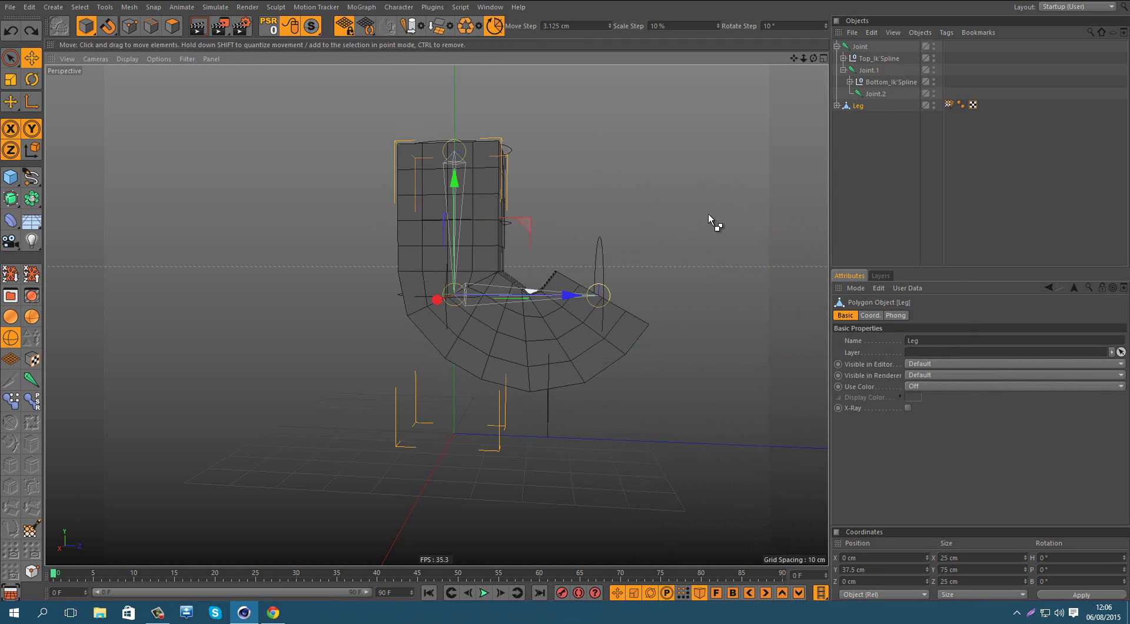
pyautogui.keyDown('alt'); pyautogui.moveTo(492, 248); pyautogui.dragTo(532, 249); pyautogui.keyUp('alt')
pyautogui.hotkey('ctrl', 'z')
pyautogui.hotkey('ctrl', 'z')
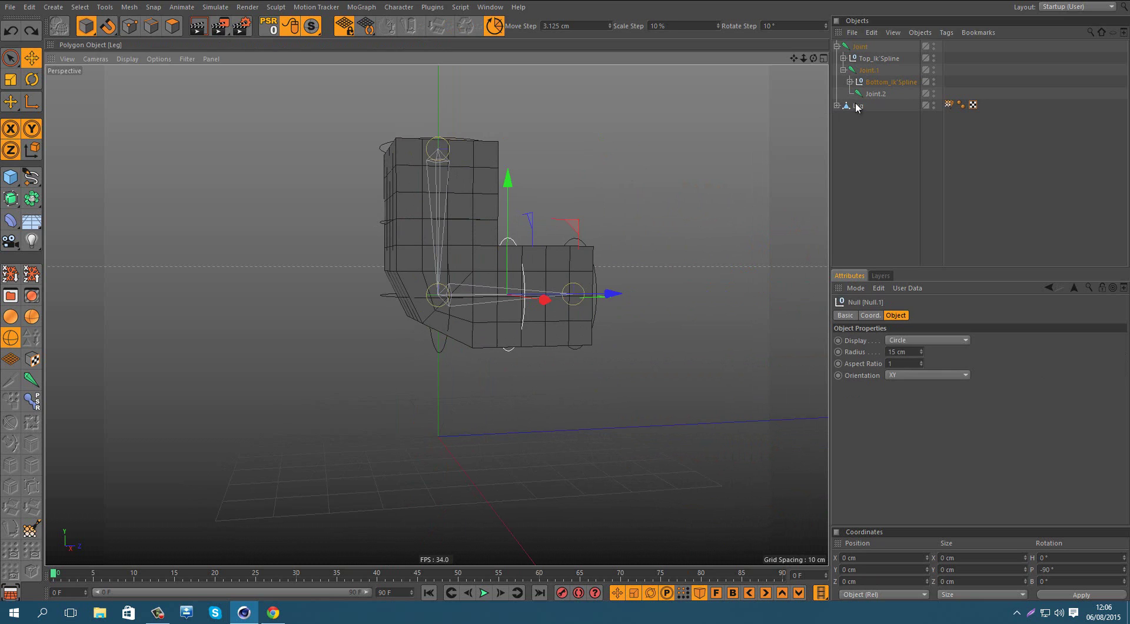
# Add a Pose Morph tag to the Leg, switch to edge mode and rename its pose Rigid_Bend.
pyautogui.click(32, 316)
pyautogui.scroll(5, 514, 252)
pyautogui.keyDown('alt'); pyautogui.moveTo(515, 248); pyautogui.dragTo(433, 321); pyautogui.keyUp('alt')
pyautogui.scroll(-3, 433, 319)
pyautogui.click(152, 25)
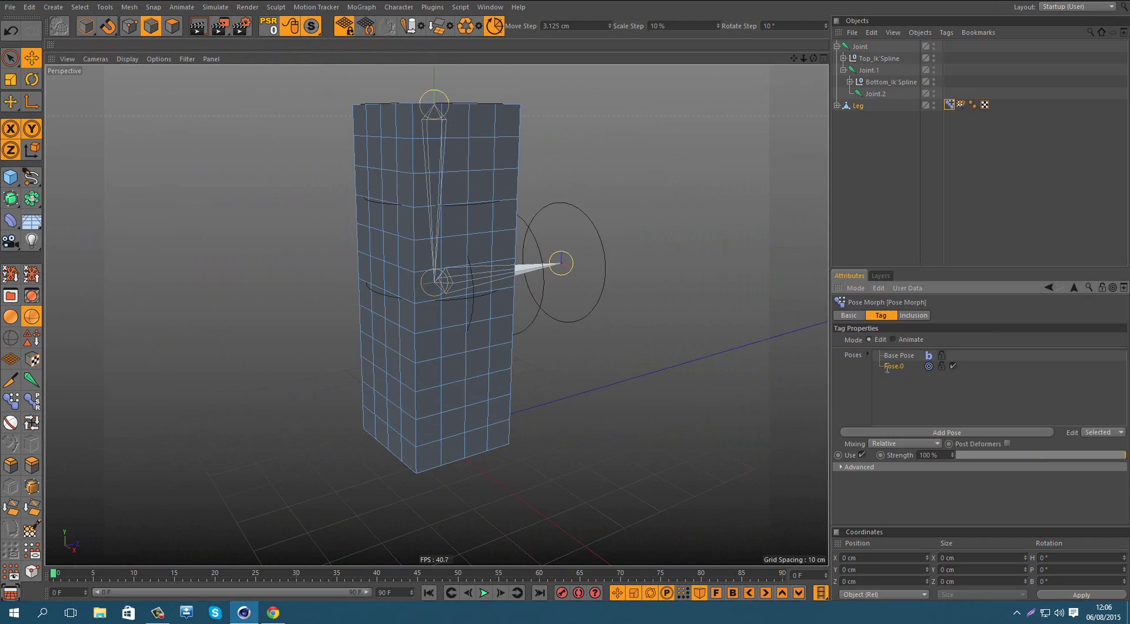
pyautogui.doubleClick(889, 366)
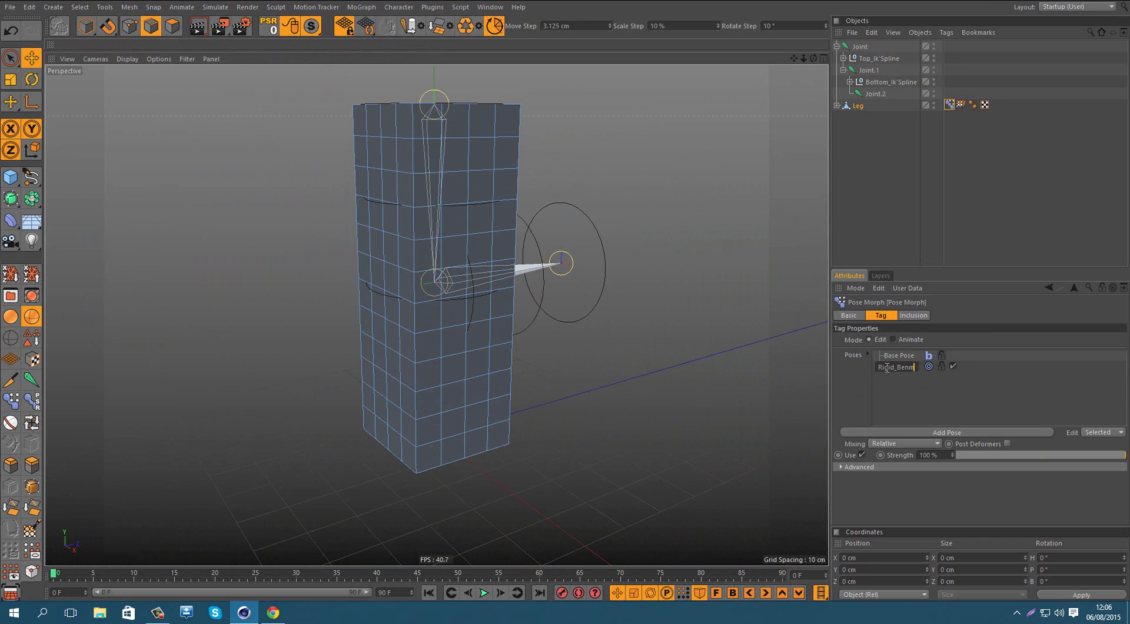
pyautogui.press('Return')
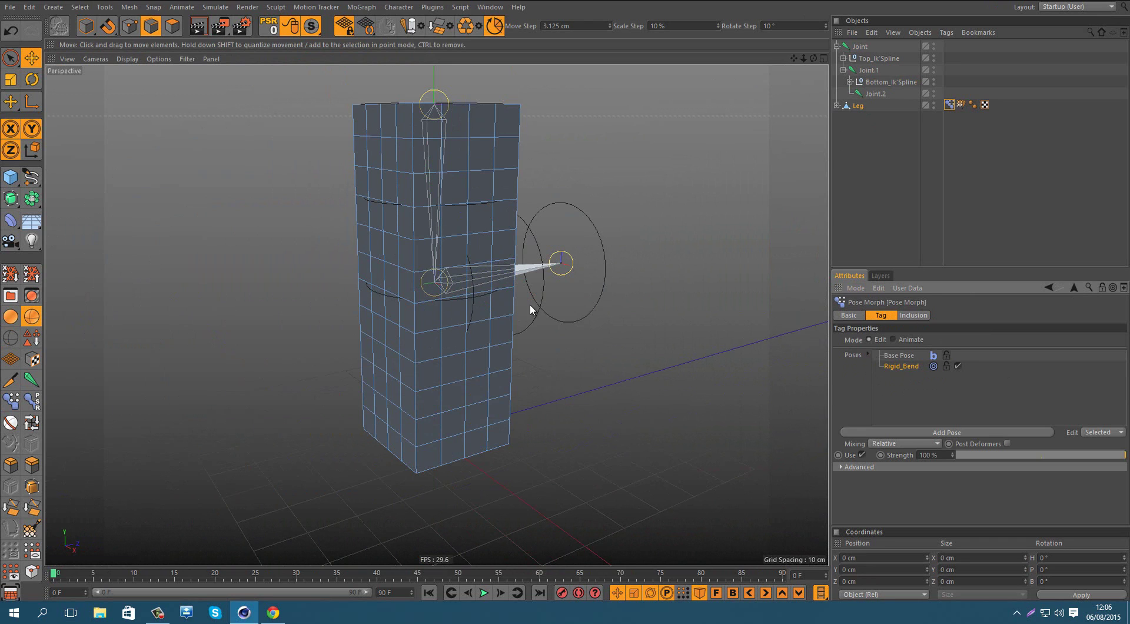
# Select the edge loop around the leg's knee and scale it to 50 cm along Z.
pyautogui.doubleClick(414, 305)
pyautogui.press('t')
pyautogui.keyDown('alt'); pyautogui.moveTo(441, 293); pyautogui.dragTo(549, 280); pyautogui.keyUp('alt')
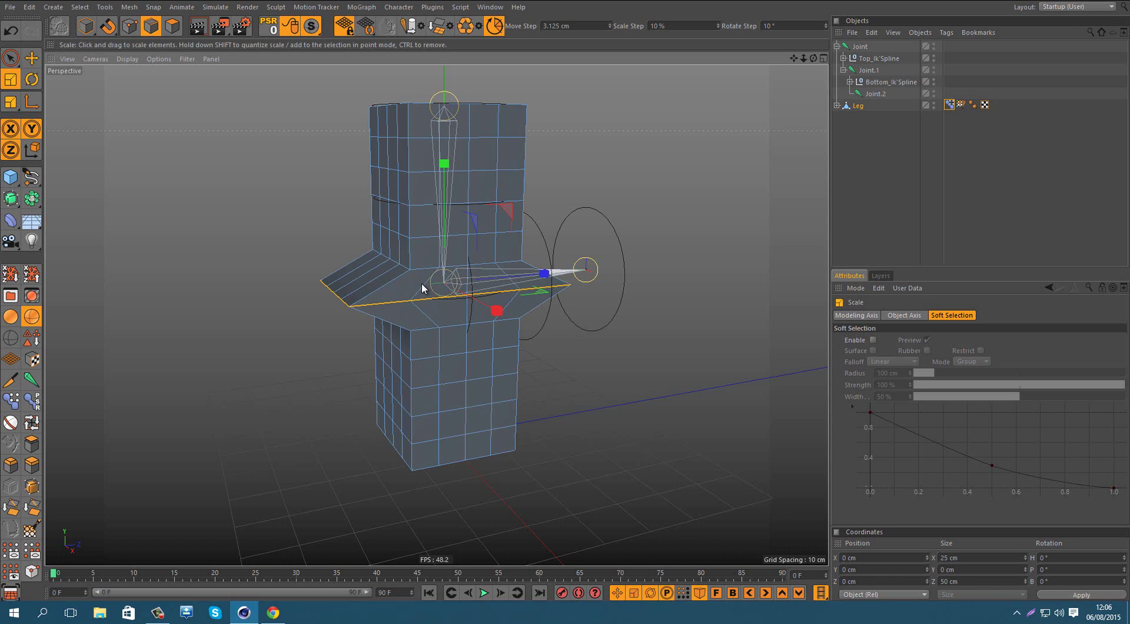
# Move the front edge row just above the knee loop down 6.25 cm and check the bend in Model mode.
pyautogui.scroll(-2, 421, 290)
pyautogui.keyDown('alt'); pyautogui.moveTo(410, 310); pyautogui.dragTo(440, 324); pyautogui.keyUp('alt')
pyautogui.scroll(4, 442, 294)
pyautogui.keyDown('alt'); pyautogui.moveTo(312, 250); pyautogui.dragTo(333, 245); pyautogui.keyUp('alt')
pyautogui.scroll(1, 333, 245)
pyautogui.keyDown('alt'); pyautogui.moveTo(374, 265); pyautogui.dragTo(436, 313, button='middle'); pyautogui.keyUp('alt')
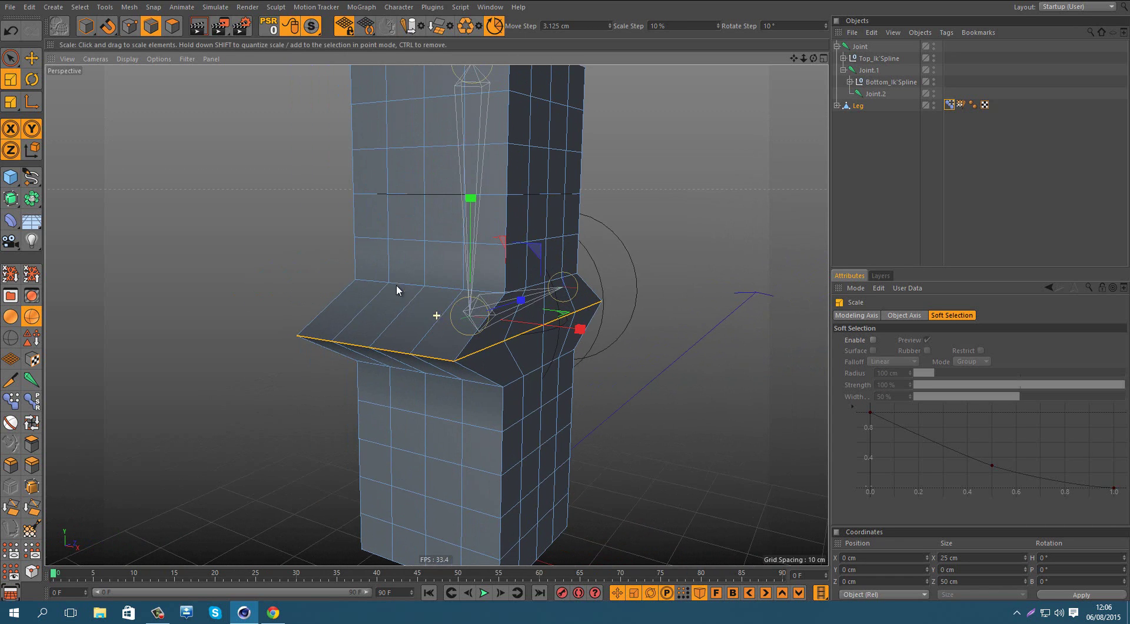
pyautogui.click(484, 293)
pyautogui.keyDown('shift'); pyautogui.click(439, 287); pyautogui.keyUp('shift')
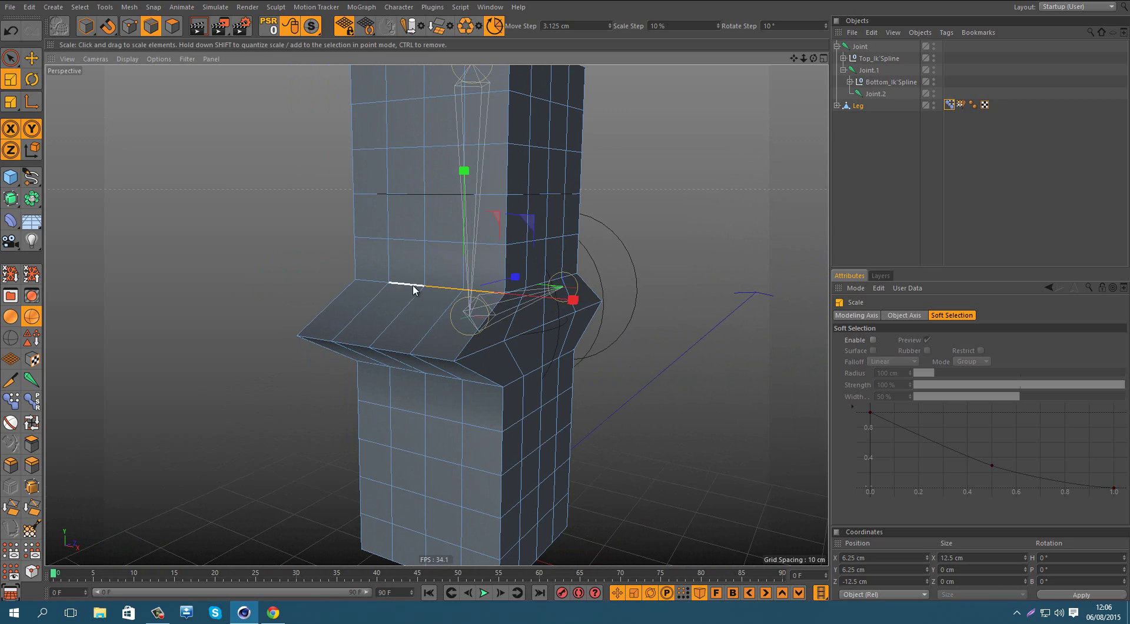
pyautogui.keyDown('shift'); pyautogui.click(410, 285); pyautogui.keyUp('shift')
pyautogui.keyDown('shift'); pyautogui.click(364, 276); pyautogui.keyUp('shift')
pyautogui.keyDown('shift'); pyautogui.click(363, 280); pyautogui.keyUp('shift')
pyautogui.press('e')
pyautogui.keyDown('alt'); pyautogui.moveTo(442, 315); pyautogui.dragTo(435, 242); pyautogui.keyUp('alt')
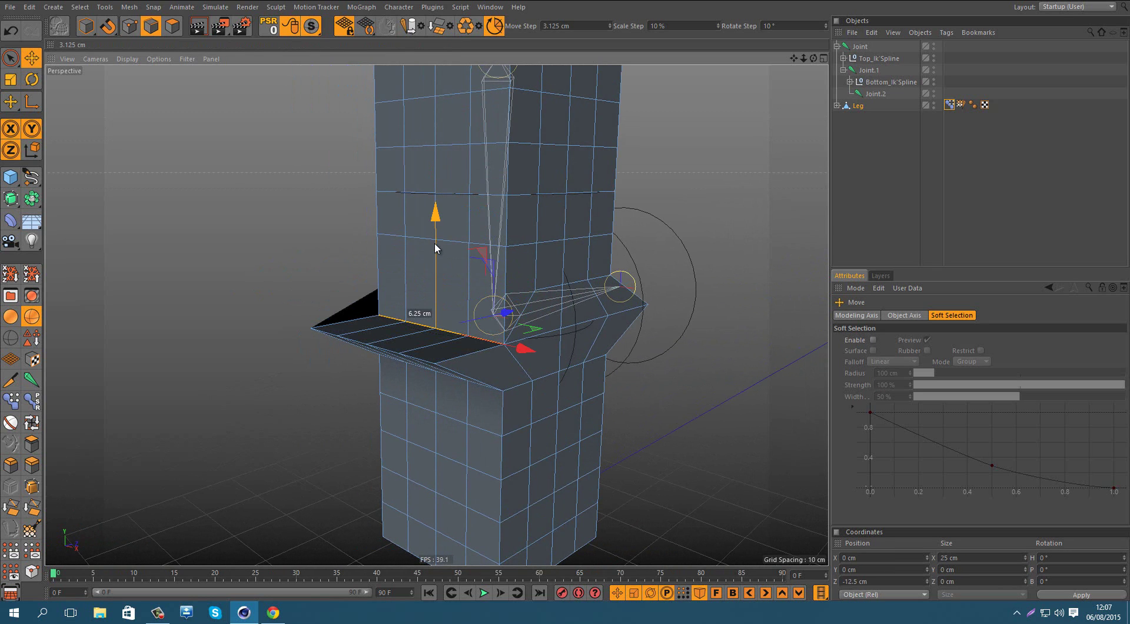
pyautogui.click(87, 25)
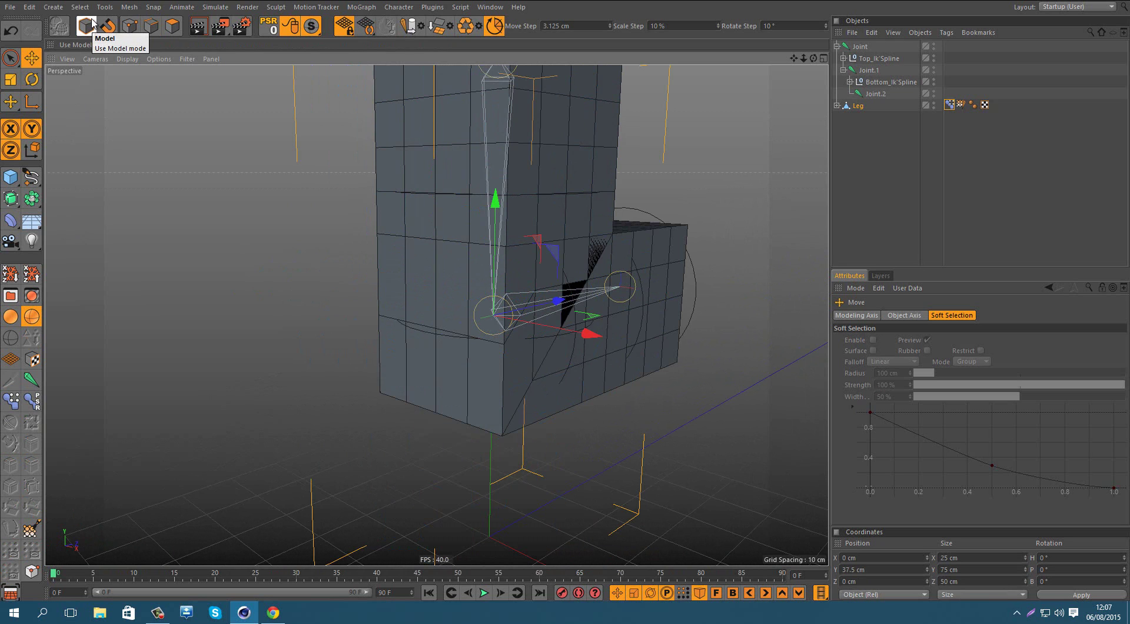
# Back in edge mode, move the front edge row just below the knee loop up to Y 0 cm.
pyautogui.click(151, 26)
pyautogui.keyDown('alt'); pyautogui.moveTo(447, 349); pyautogui.dragTo(471, 324); pyautogui.keyUp('alt')
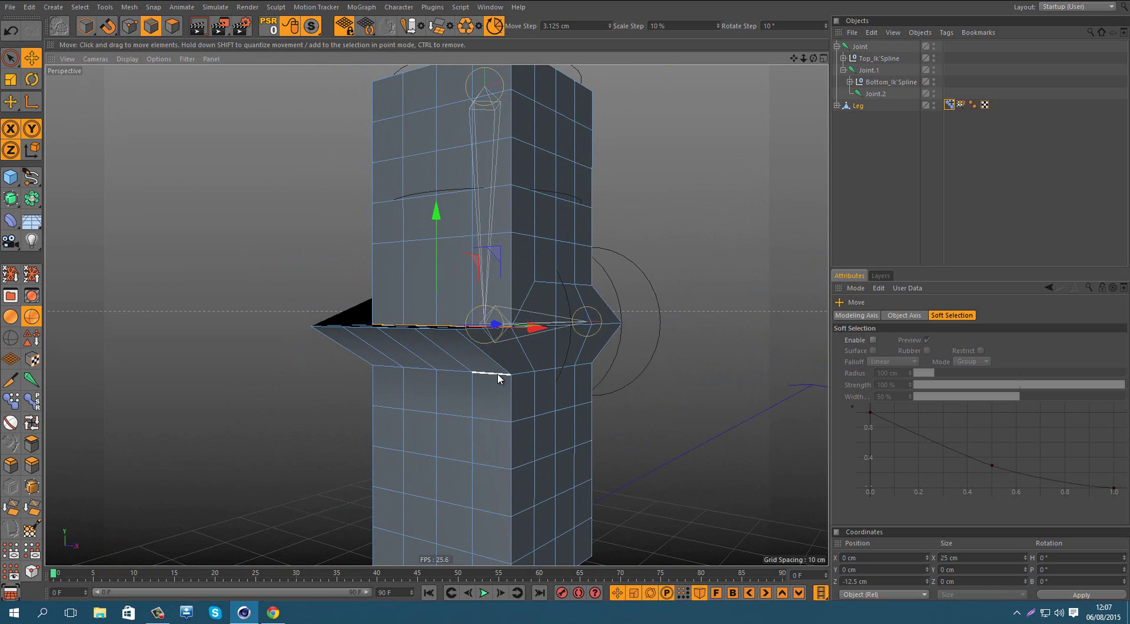
pyautogui.click(498, 373)
pyautogui.keyDown('shift'); pyautogui.click(445, 371); pyautogui.keyUp('shift')
pyautogui.keyDown('shift'); pyautogui.click(401, 373); pyautogui.keyUp('shift')
pyautogui.hotkey('ctrl', 'z')
pyautogui.keyDown('shift'); pyautogui.click(389, 367); pyautogui.keyUp('shift')
pyautogui.keyDown('shift'); pyautogui.click(412, 368); pyautogui.keyUp('shift')
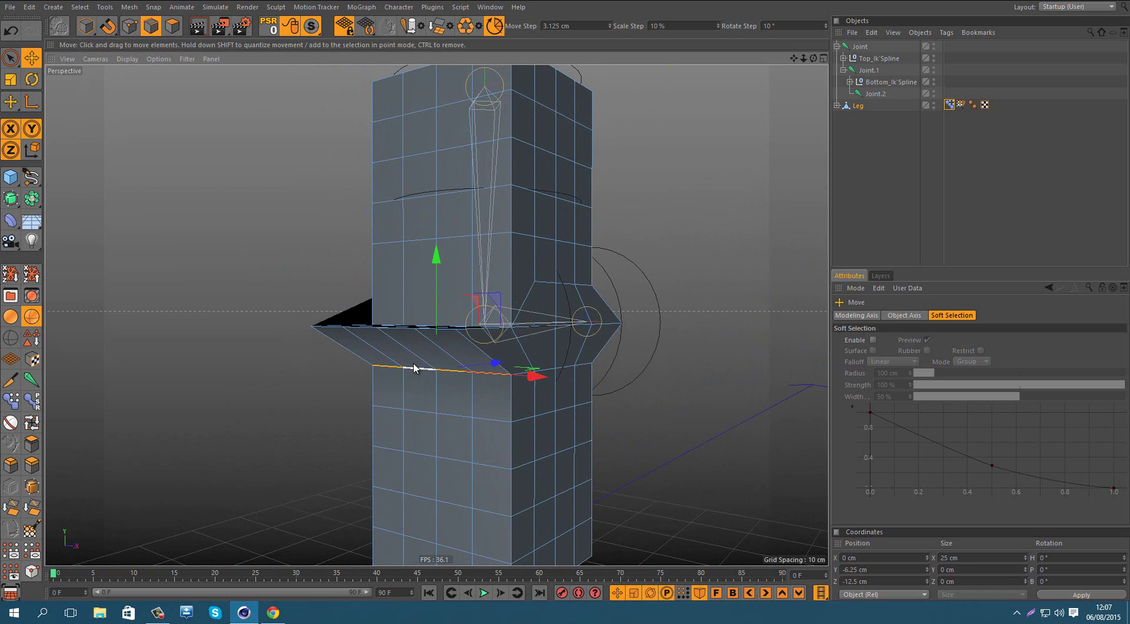
pyautogui.moveTo(441, 298); pyautogui.dragTo(497, 298)
# Select the full back edge row just above the knee loop and move it up to Y 12.5 cm.
pyautogui.click(503, 294)
pyautogui.click(501, 308)
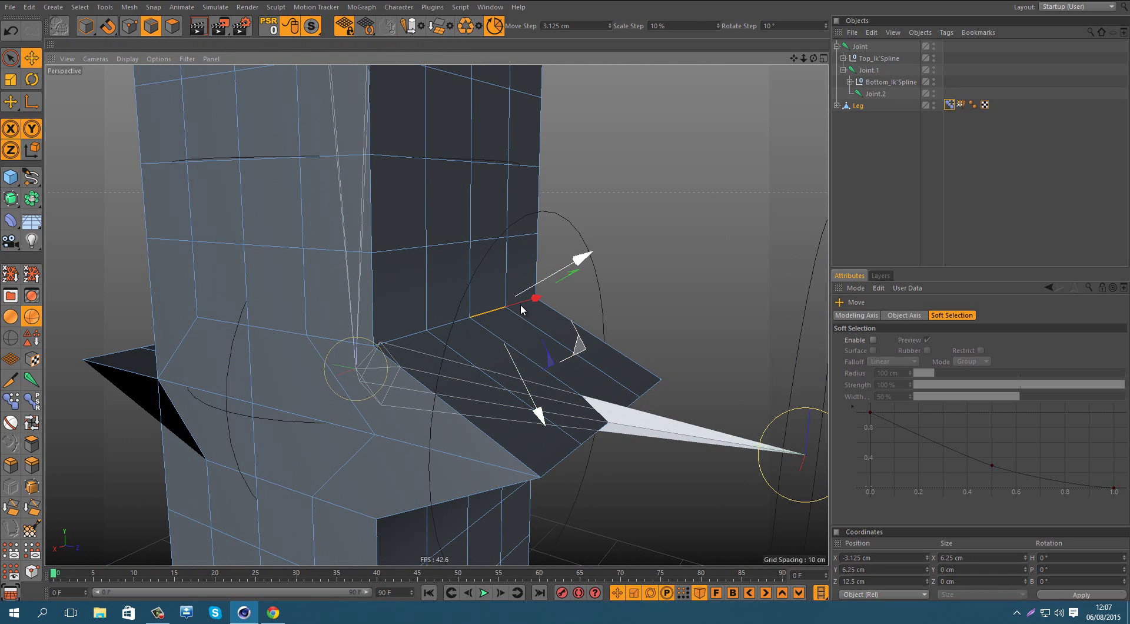
pyautogui.keyDown('shift'); pyautogui.click(430, 328); pyautogui.keyUp('shift')
pyautogui.keyDown('shift'); pyautogui.click(522, 302); pyautogui.keyUp('shift')
pyautogui.moveTo(489, 251); pyautogui.dragTo(494, 217)
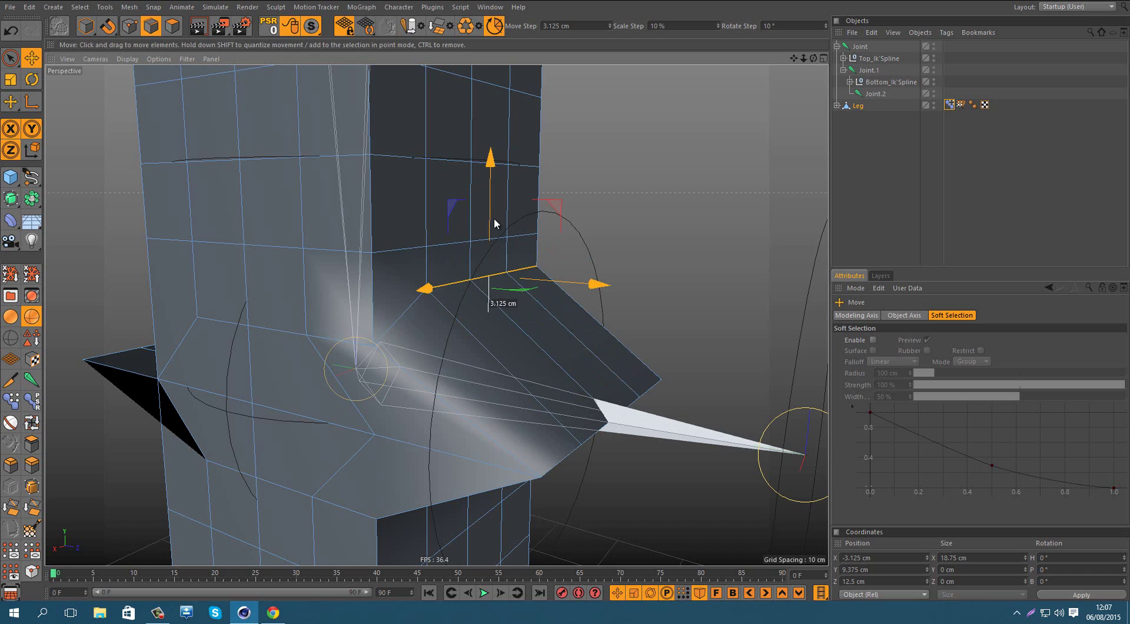
pyautogui.hotkey('ctrl', 'z')
pyautogui.keyDown('shift'); pyautogui.click(399, 346); pyautogui.keyUp('shift')
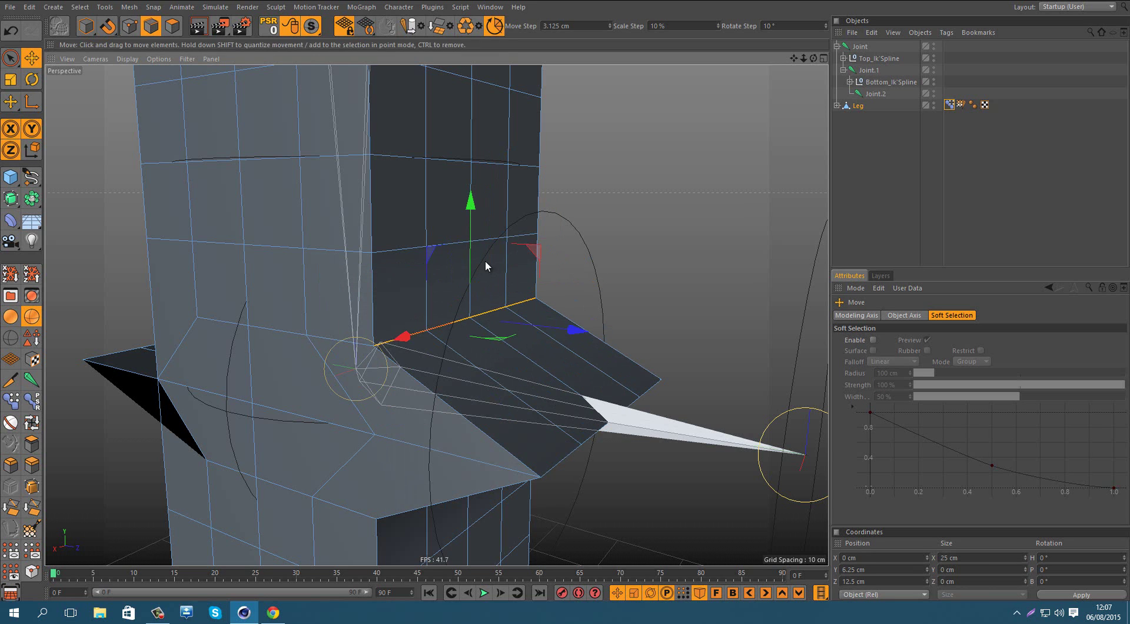
pyautogui.keyDown('alt'); pyautogui.moveTo(465, 172); pyautogui.dragTo(486, 395); pyautogui.keyUp('alt')
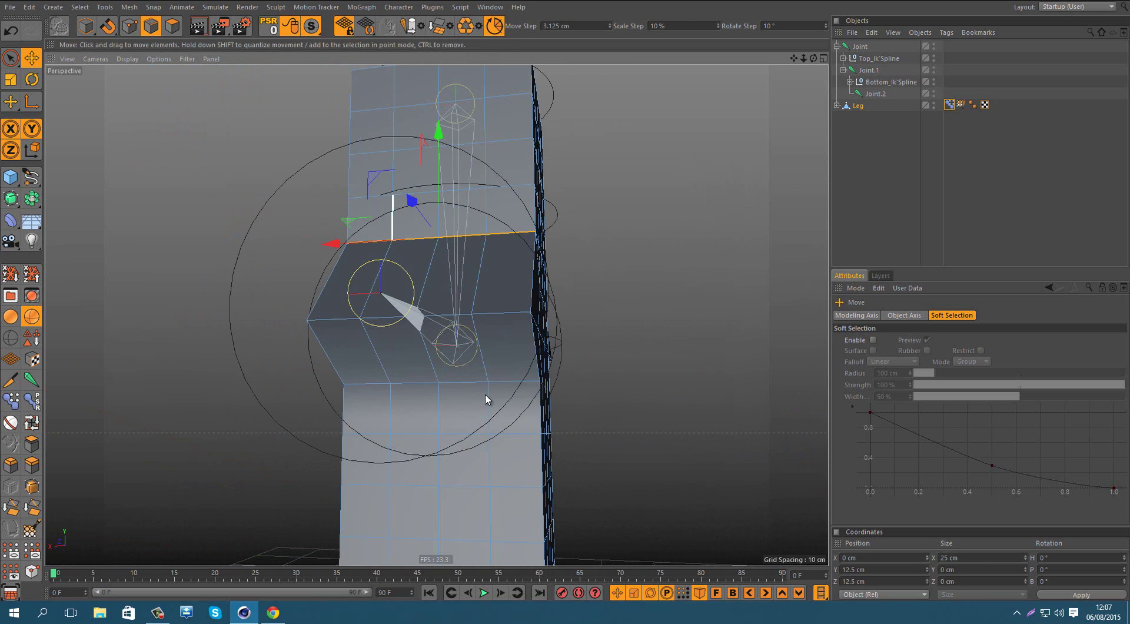
# Select the back edge row just below the knee loop and move it down to Y -12.5 cm.
pyautogui.click(474, 383)
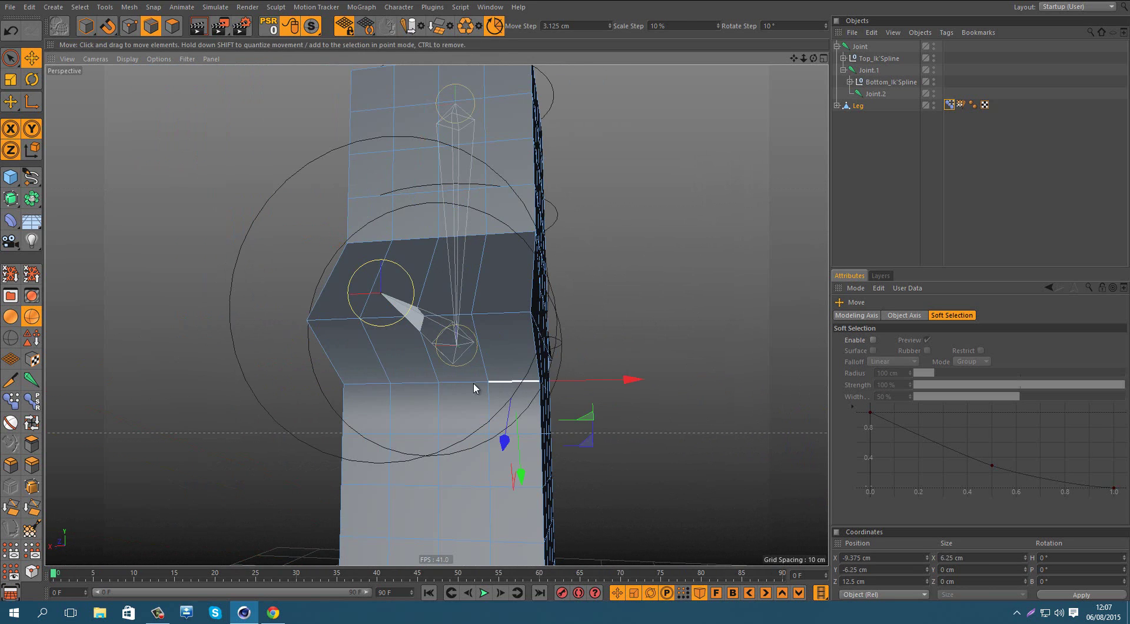
pyautogui.keyDown('shift'); pyautogui.click(366, 386); pyautogui.keyUp('shift')
pyautogui.moveTo(434, 334); pyautogui.dragTo(432, 343)
pyautogui.keyDown('alt'); pyautogui.moveTo(506, 304); pyautogui.dragTo(417, 313, button='right'); pyautogui.keyUp('alt')
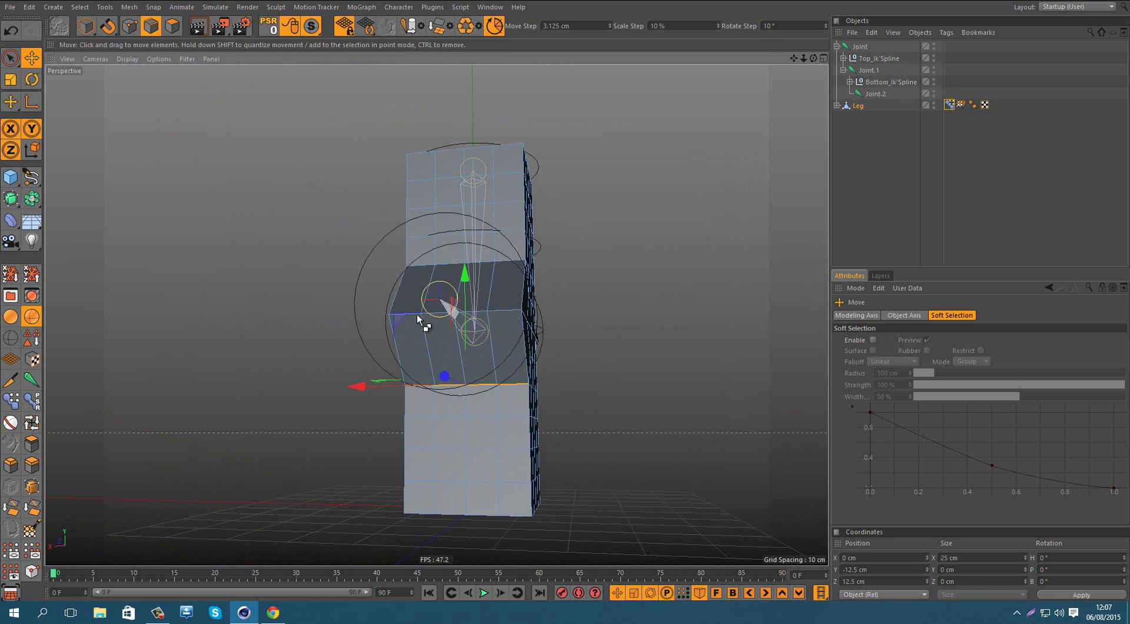
# Maximize the Right view and activate Live Selection in point mode.
pyautogui.keyDown('alt'); pyautogui.moveTo(417, 313); pyautogui.dragTo(600, 284); pyautogui.keyUp('alt')
pyautogui.middleClick(599, 284)
pyautogui.middleClick(338, 409)
pyautogui.press('space')
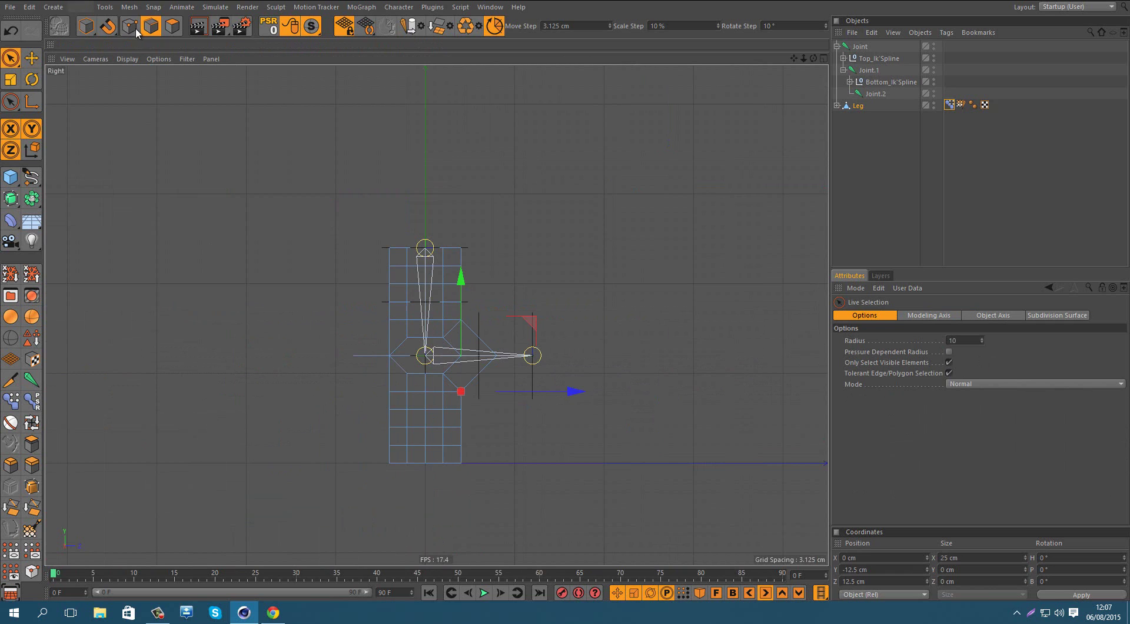
pyautogui.click(130, 27)
# Try to move the upper front and lower back points beside the knee joint down 3.125 cm, and undo it.
pyautogui.keyDown('alt'); pyautogui.moveTo(410, 327); pyautogui.dragTo(462, 288, button='right'); pyautogui.keyUp('alt')
pyautogui.click(402, 364)
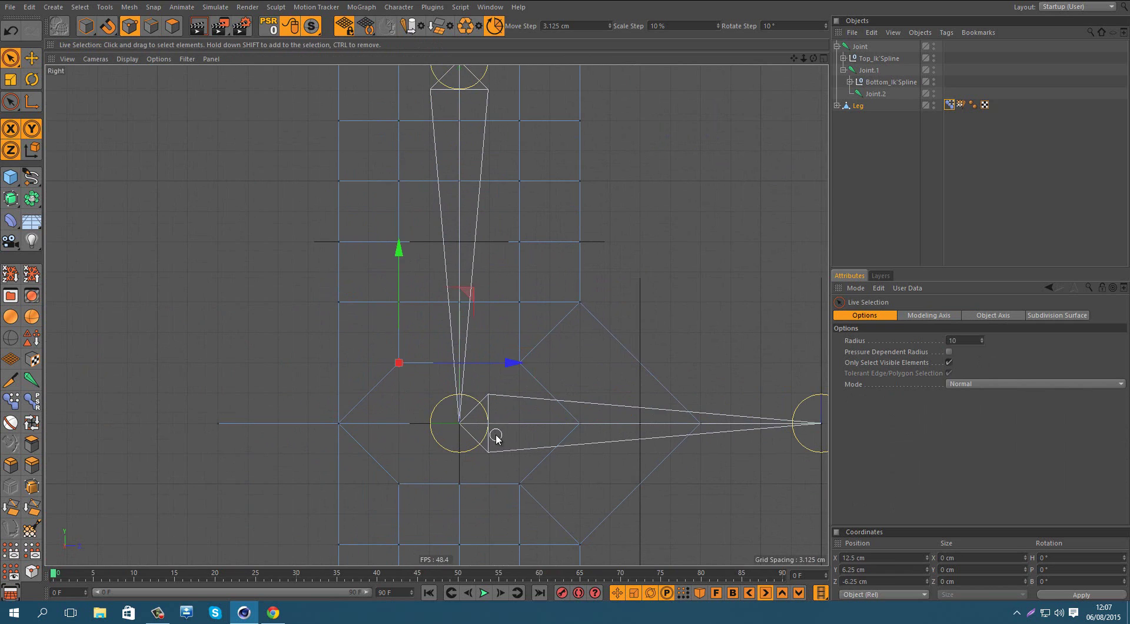
pyautogui.keyDown('alt'); pyautogui.moveTo(497, 436); pyautogui.dragTo(509, 372, button='middle'); pyautogui.keyUp('alt')
pyautogui.keyDown('shift'); pyautogui.click(519, 405); pyautogui.keyUp('shift')
pyautogui.moveTo(459, 247); pyautogui.dragTo(459, 277)
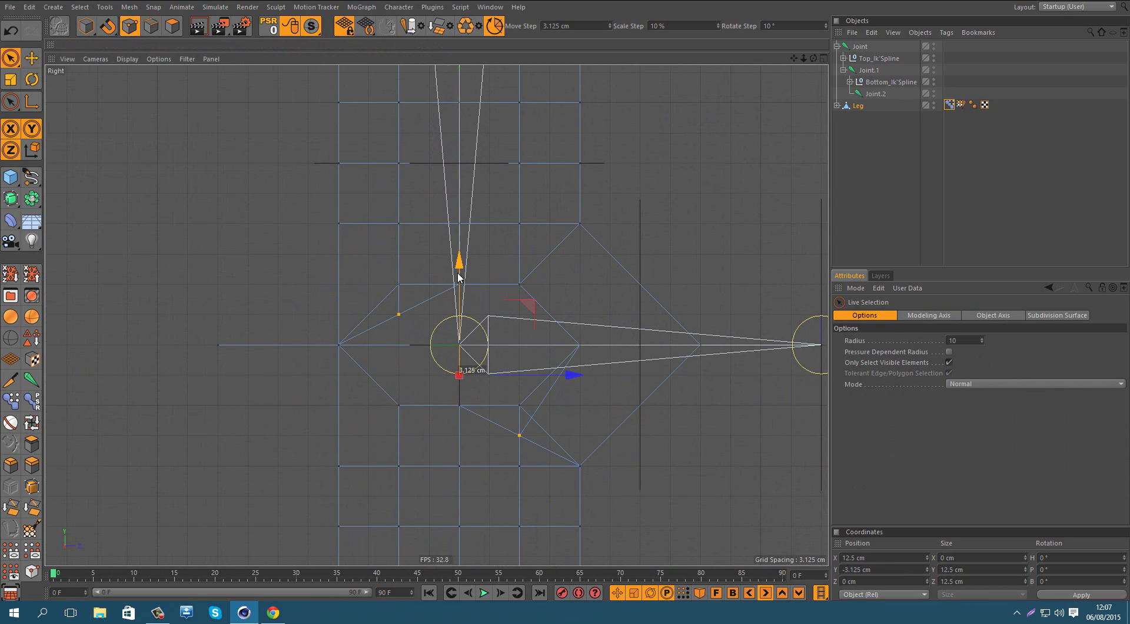
pyautogui.hotkey('ctrl', 'z')
# Disable Only Select Visible Elements, reselect the upper front and lower back knee points and move them down 3.125 cm.
pyautogui.click(949, 362)
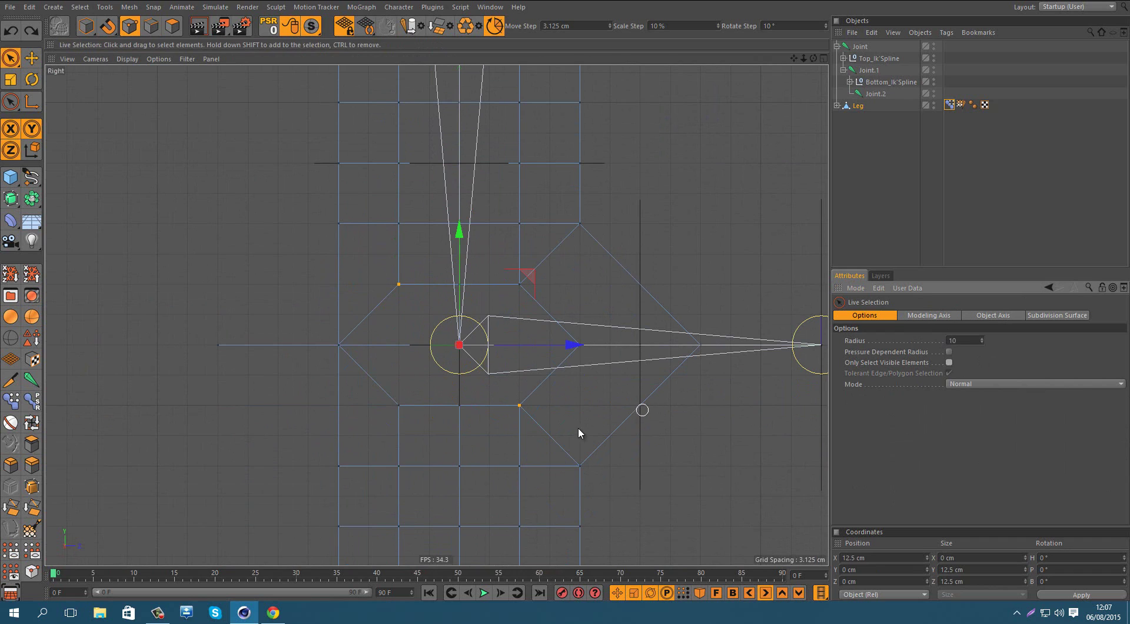
pyautogui.click(532, 397)
pyautogui.click(519, 405)
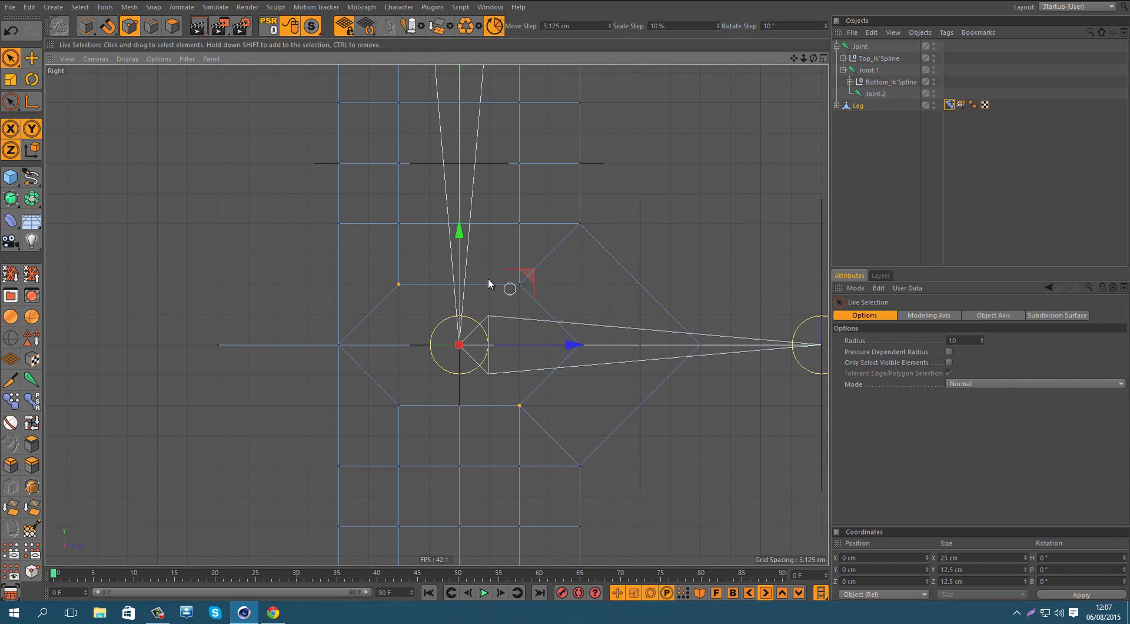
pyautogui.moveTo(461, 263); pyautogui.dragTo(461, 292)
# Select the upper back and lower front knee points, move them up 3.125 cm, and maximize the Perspective view.
pyautogui.click(519, 284)
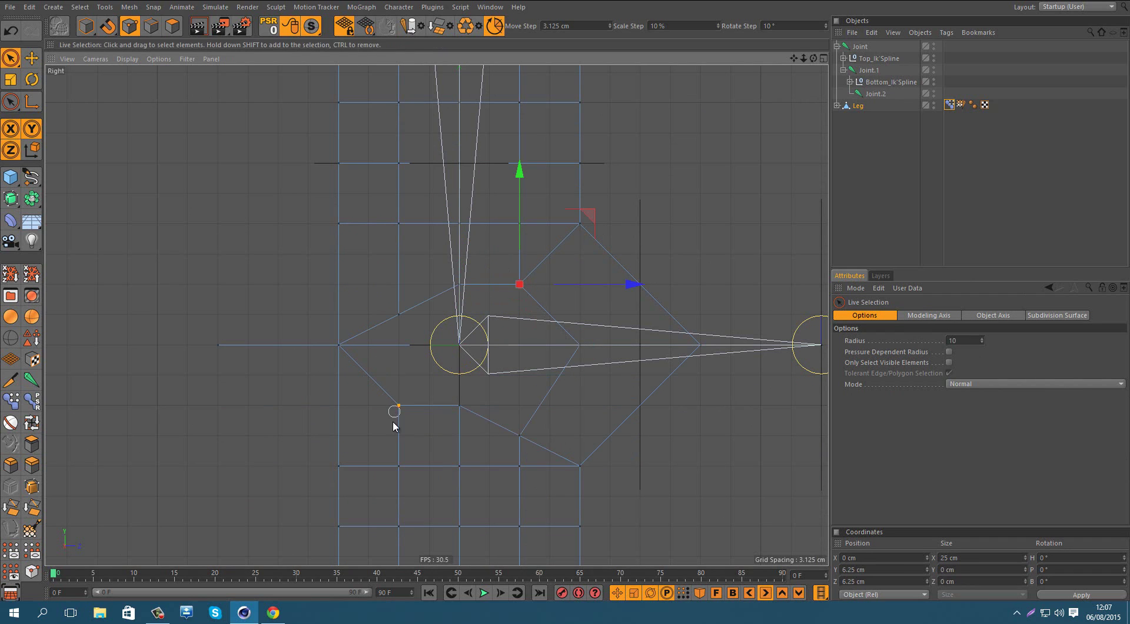
pyautogui.click(458, 312)
pyautogui.middleClick(318, 188)
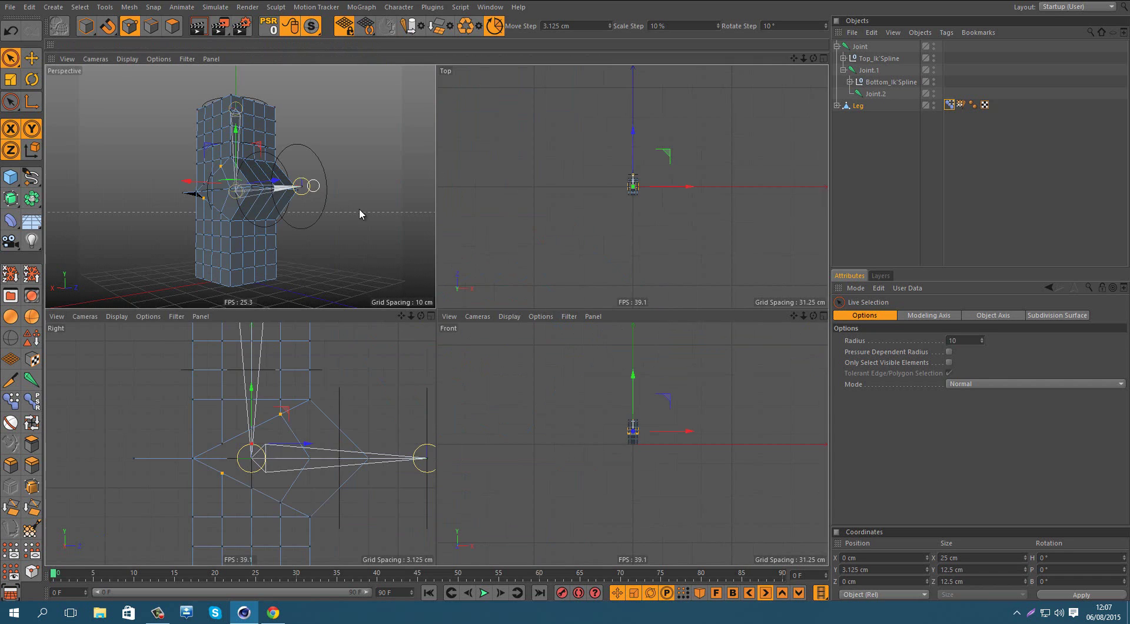
pyautogui.middleClick(359, 210)
pyautogui.keyDown('alt'); pyautogui.moveTo(360, 209); pyautogui.dragTo(457, 323); pyautogui.keyUp('alt')
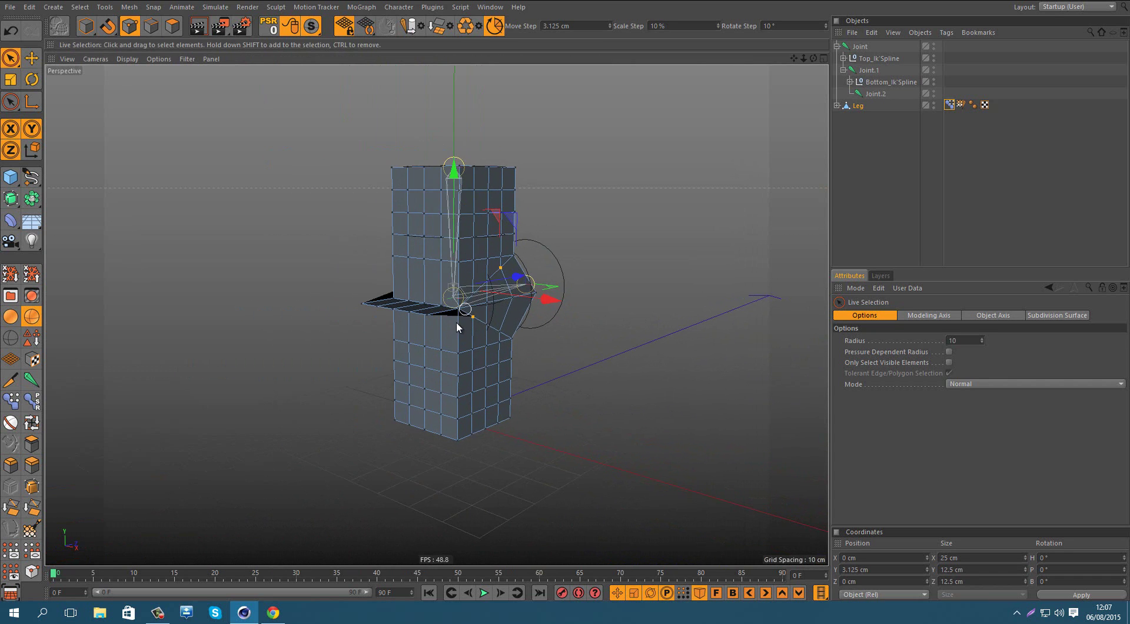
# Switch to model mode with the Move tool, deselect everything and display the leg with Gouraud shading.
pyautogui.keyDown('alt'); pyautogui.moveTo(457, 323); pyautogui.dragTo(499, 315, button='right'); pyautogui.keyUp('alt')
pyautogui.press('e')
pyautogui.keyDown('alt'); pyautogui.moveTo(499, 315); pyautogui.dragTo(429, 298); pyautogui.keyUp('alt')
pyautogui.click(86, 25)
pyautogui.click(867, 174)
pyautogui.keyDown('alt'); pyautogui.moveTo(429, 298); pyautogui.dragTo(523, 305, button='right'); pyautogui.keyUp('alt')
pyautogui.moveTo(522, 306)
pyautogui.keyDown('alt'); pyautogui.mouseDown()
pyautogui.moveTo(471, 308)
pyautogui.moveTo(467, 290)
pyautogui.moveTo(489, 285)
pyautogui.moveTo(486, 272)
pyautogui.moveTo(447, 256)
pyautogui.moveTo(195, 217)
pyautogui.moveTo(238, 268)
pyautogui.moveTo(224, 291)
pyautogui.moveTo(583, 303)
pyautogui.mouseUp(); pyautogui.keyUp('alt')
pyautogui.click(11, 317)
# Examine the inner and outer corners of the bent knee from several angles, with mesh lines displayed.
pyautogui.scroll(5, 484, 268)
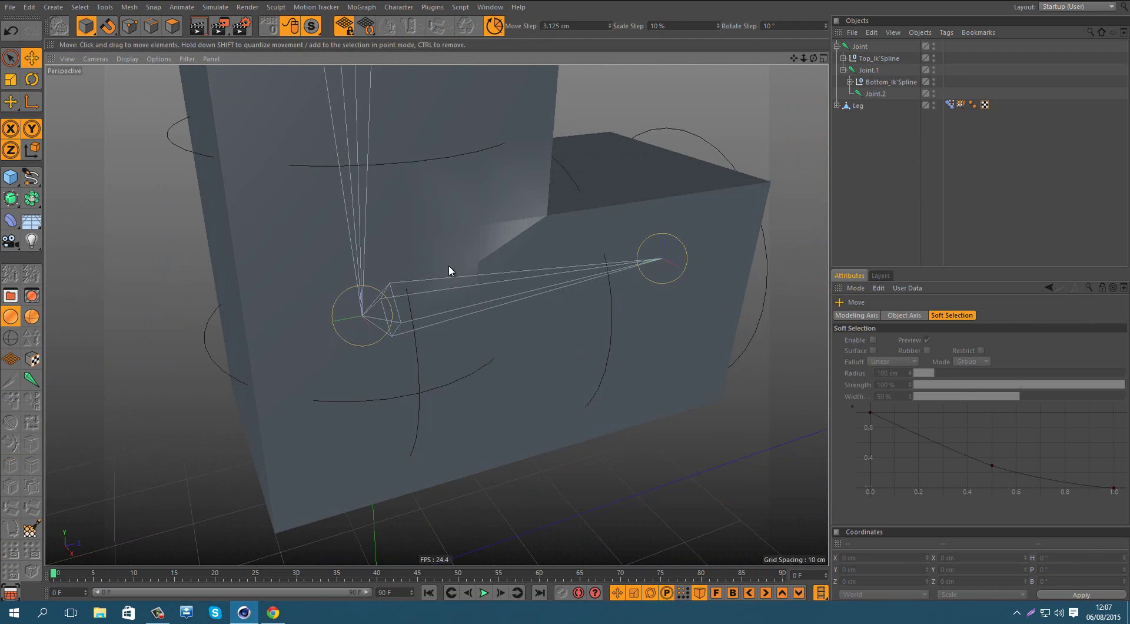
pyautogui.keyDown('alt'); pyautogui.moveTo(449, 271); pyautogui.dragTo(523, 219); pyautogui.keyUp('alt')
pyautogui.scroll(4, 523, 218)
pyautogui.keyDown('alt'); pyautogui.moveTo(507, 267); pyautogui.dragTo(354, 301); pyautogui.keyUp('alt')
pyautogui.click(31, 316)
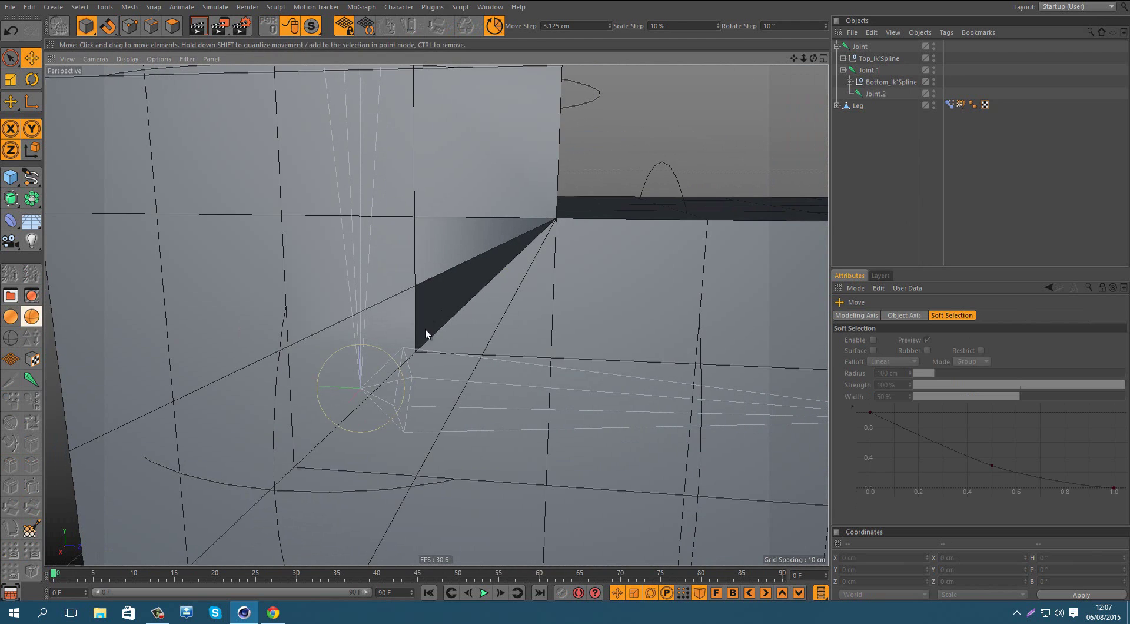
pyautogui.keyDown('alt'); pyautogui.moveTo(426, 329); pyautogui.dragTo(414, 300); pyautogui.keyUp('alt')
pyautogui.keyDown('alt'); pyautogui.moveTo(520, 312); pyautogui.dragTo(415, 421, button='right'); pyautogui.keyUp('alt')
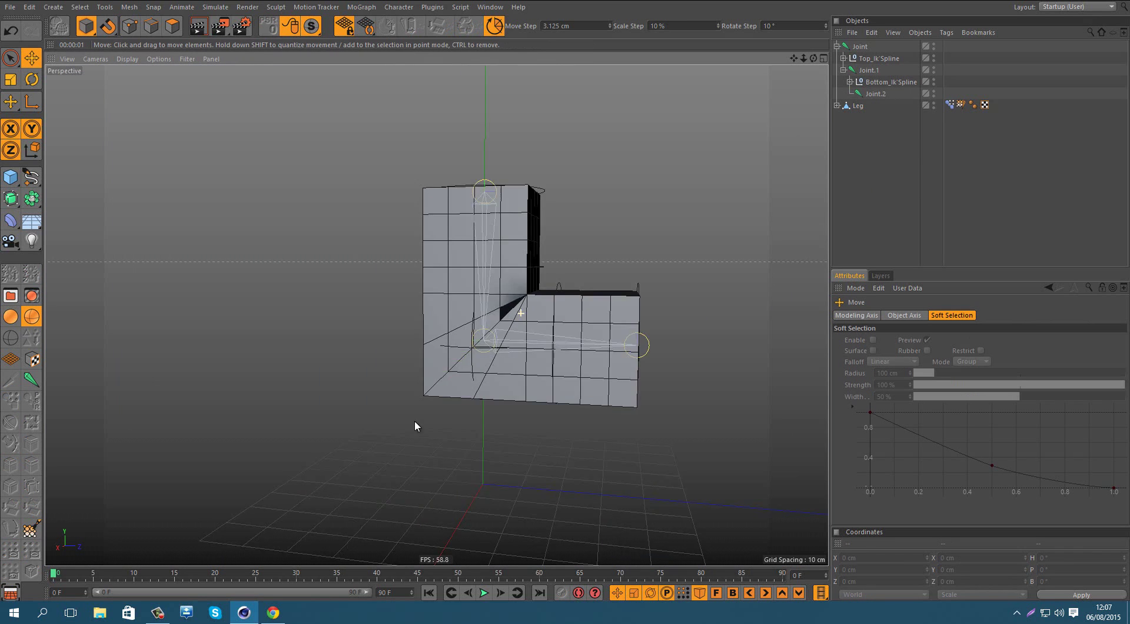
pyautogui.scroll(-3, 415, 423)
pyautogui.scroll(5, 528, 316)
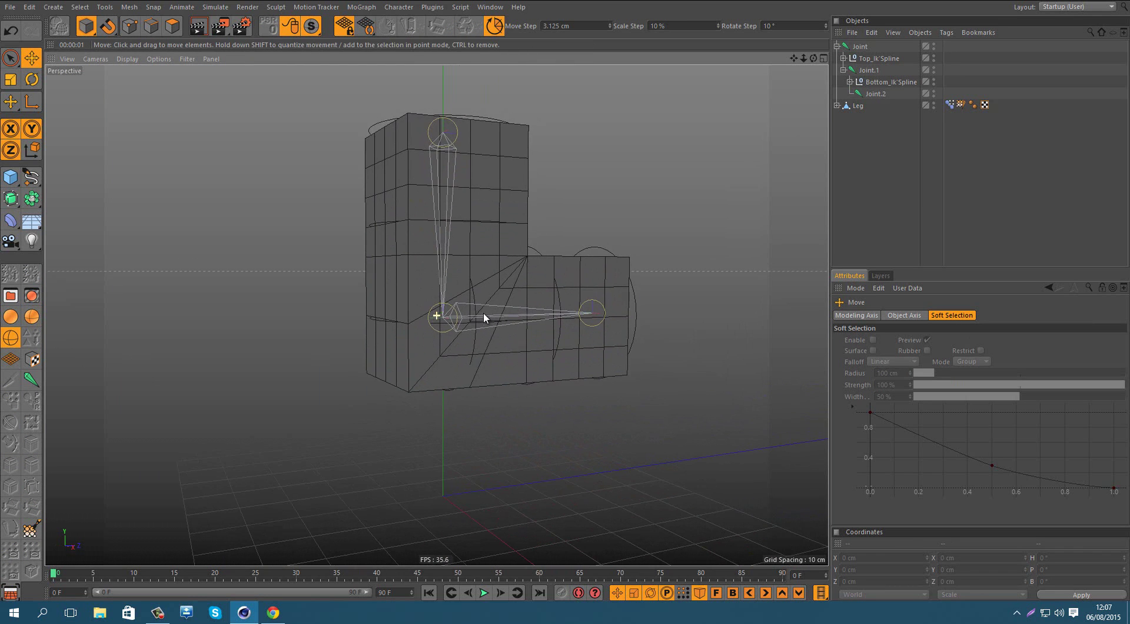
pyautogui.keyDown('alt'); pyautogui.moveTo(472, 318); pyautogui.dragTo(496, 294, button='right'); pyautogui.keyUp('alt')
pyautogui.keyDown('alt'); pyautogui.moveTo(492, 296); pyautogui.dragTo(514, 305); pyautogui.keyUp('alt')
# Try curving both leg halves by moving the lower spline handle to Z -9.375 cm and the upper one to Z -12.5 cm.
pyautogui.click(546, 412)
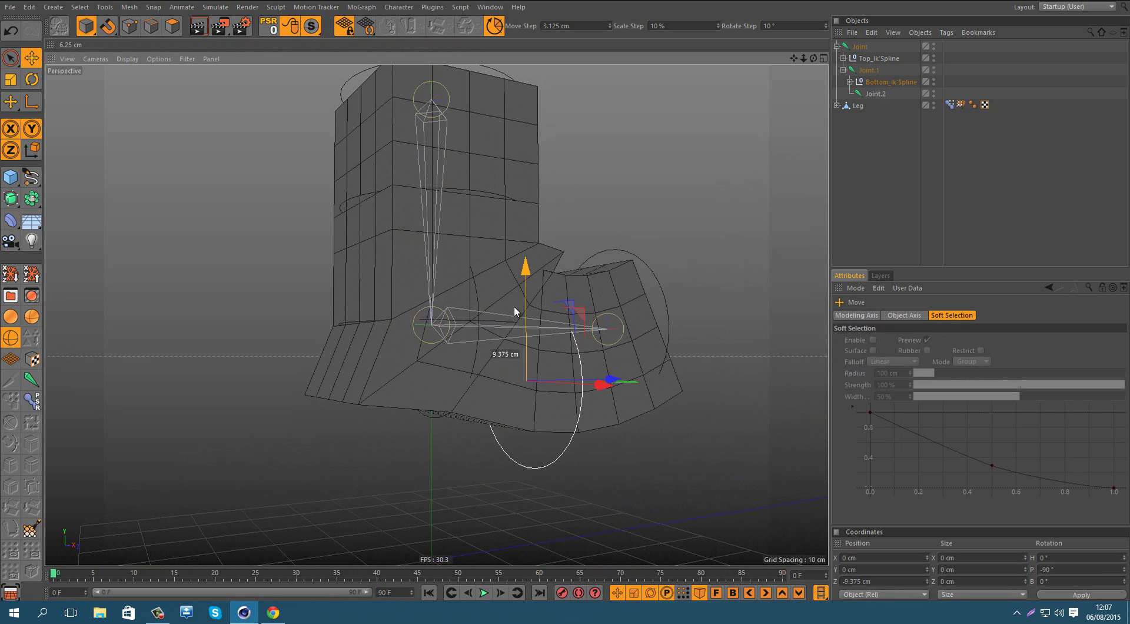
pyautogui.keyDown('alt'); pyautogui.moveTo(307, 178); pyautogui.dragTo(292, 204); pyautogui.keyUp('alt')
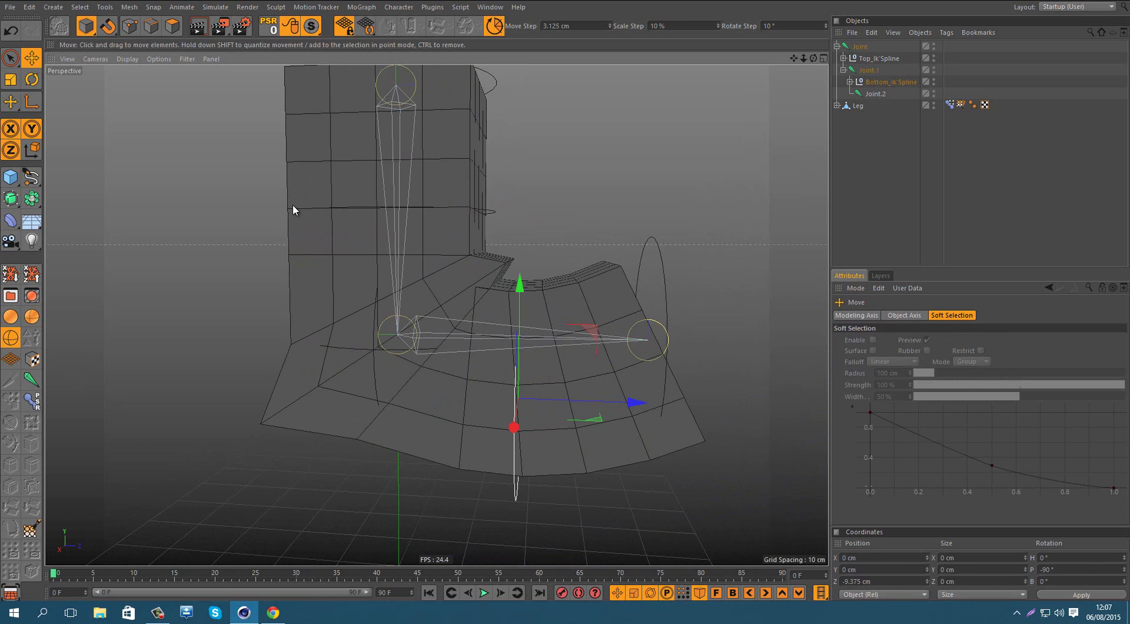
pyautogui.click(496, 211)
pyautogui.scroll(-2, 496, 245)
pyautogui.keyDown('alt'); pyautogui.moveTo(508, 254); pyautogui.dragTo(471, 220); pyautogui.keyUp('alt')
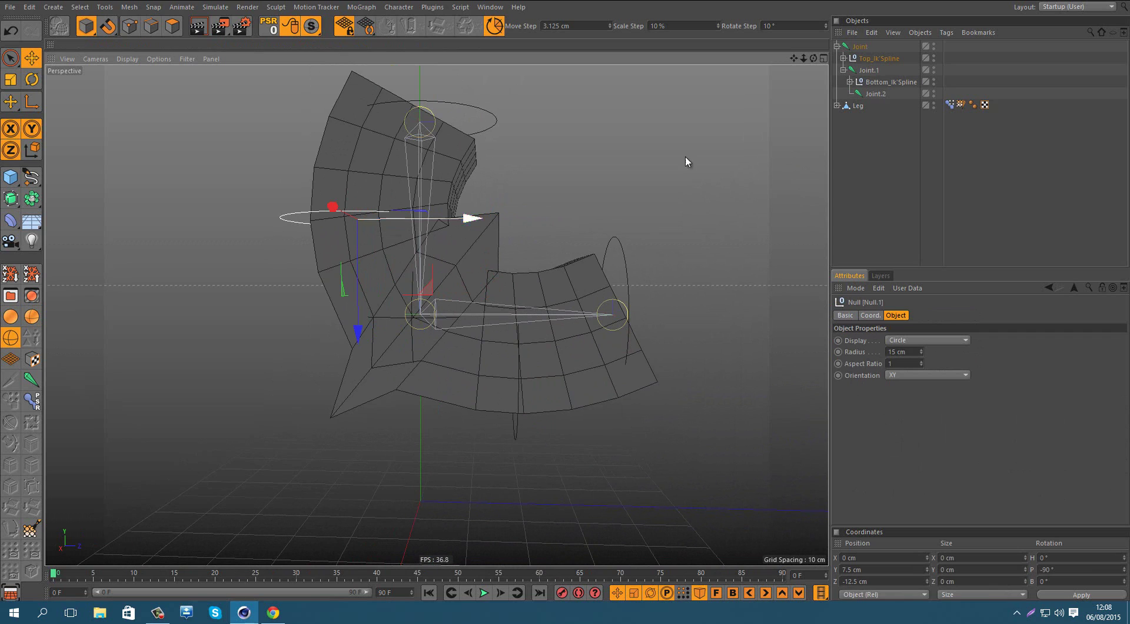
# Lower the Rigid_Bend strength of the leg's Pose Morph tag to 0 % to try the smooth bend.
pyautogui.click(950, 105)
pyautogui.click(913, 334)
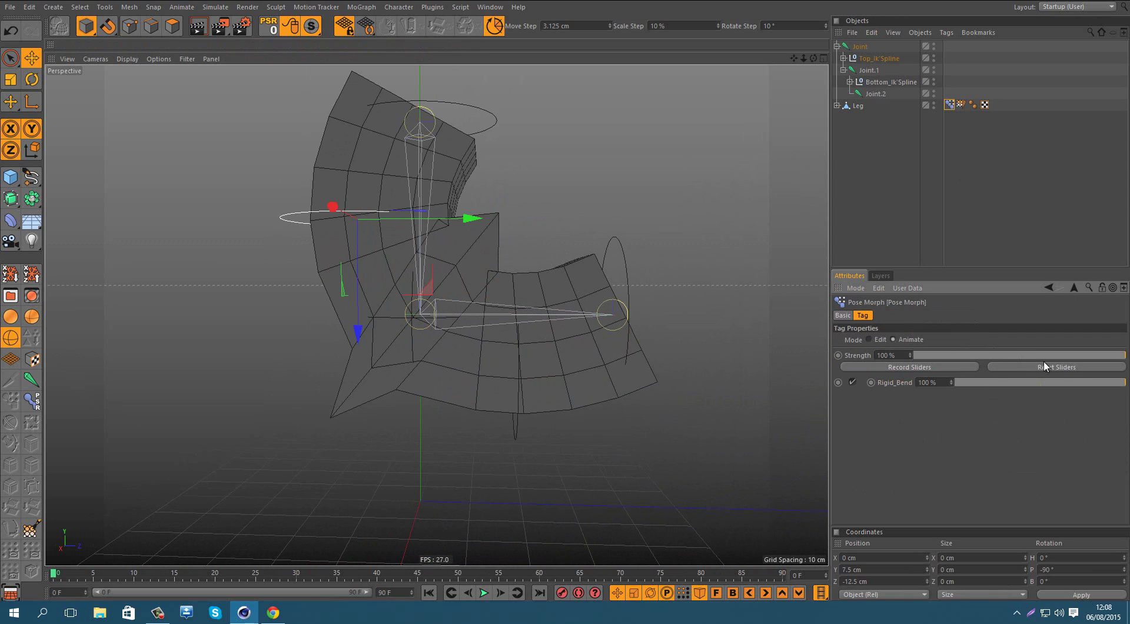
pyautogui.moveTo(1004, 382); pyautogui.dragTo(970, 378)
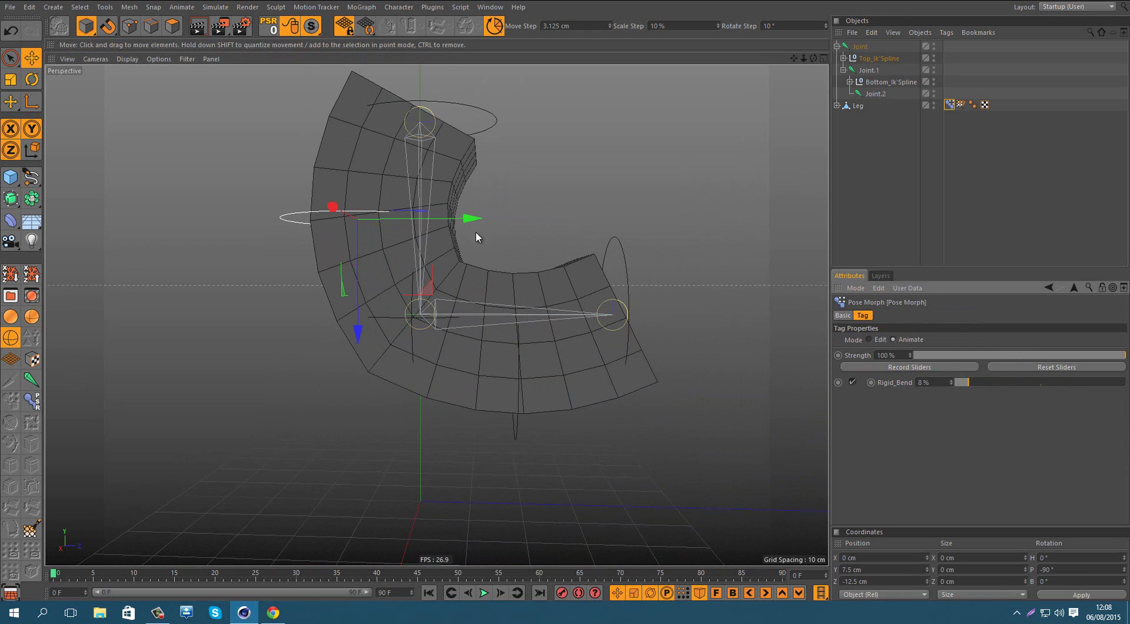
pyautogui.moveTo(475, 231)
pyautogui.keyDown('alt'); pyautogui.mouseDown()
pyautogui.moveTo(620, 231)
pyautogui.moveTo(452, 270)
pyautogui.moveTo(298, 284)
pyautogui.moveTo(462, 231)
pyautogui.mouseUp(); pyautogui.keyUp('alt')
pyautogui.moveTo(969, 382); pyautogui.dragTo(893, 383)
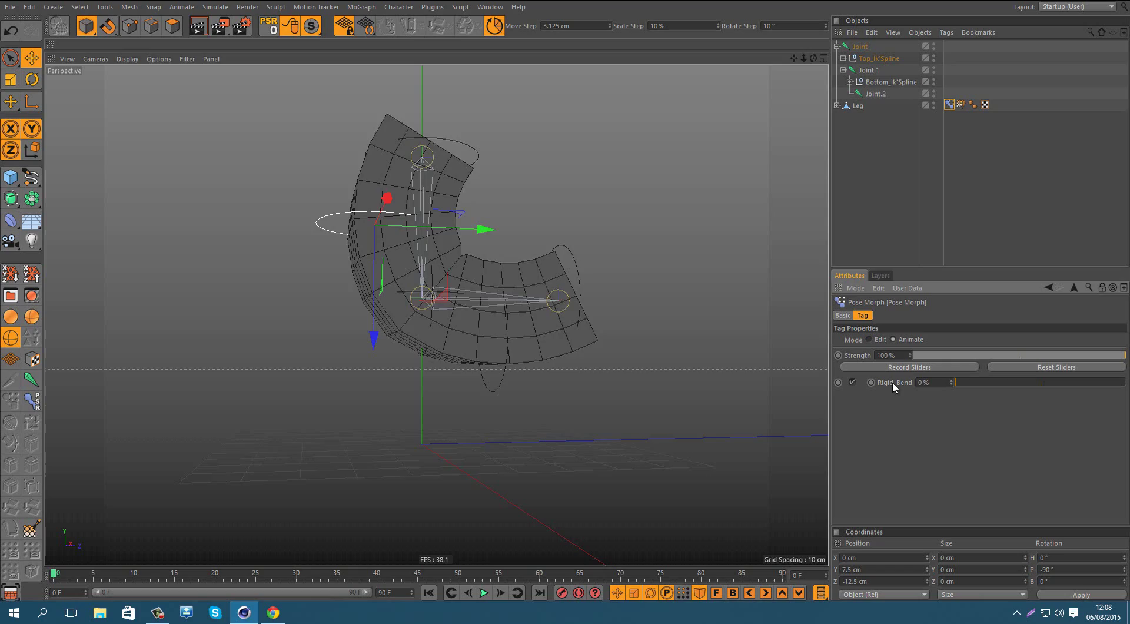
pyautogui.keyDown('alt'); pyautogui.moveTo(282, 325); pyautogui.dragTo(518, 259); pyautogui.keyUp('alt')
# Undo the Rigid_Bend strength changes and the spline handle moves.
pyautogui.hotkey('ctrl', 'z')
pyautogui.hotkey('ctrl', 'z')
pyautogui.hotkey('ctrl', 'z')
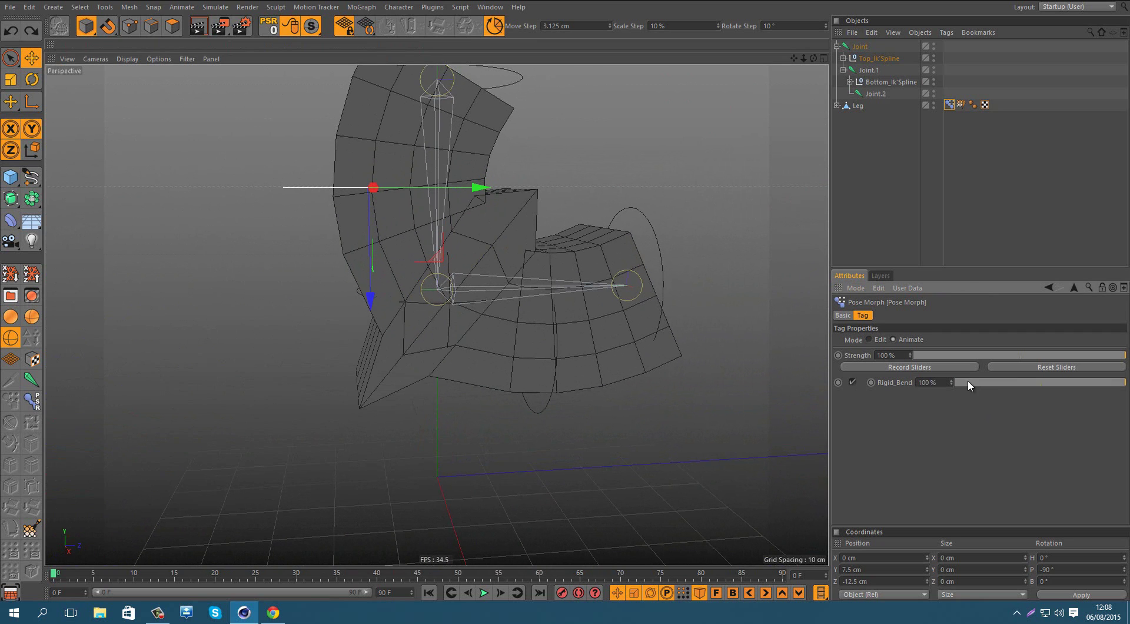
pyautogui.hotkey('ctrl', 'z')
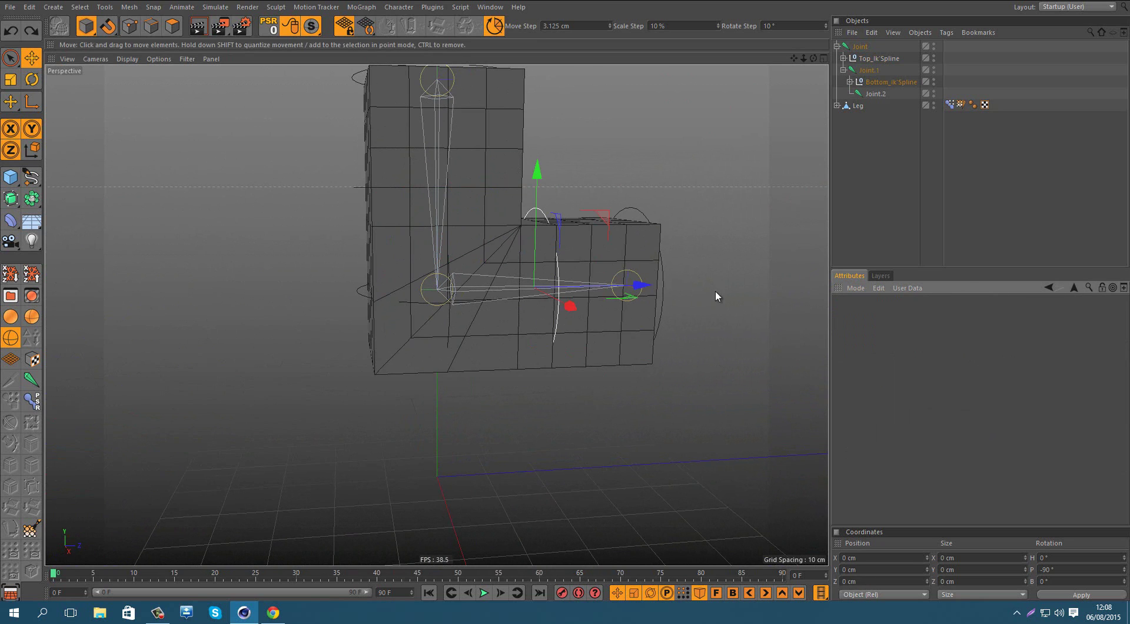
pyautogui.scroll(-3, 438, 377)
pyautogui.keyDown('alt'); pyautogui.moveTo(437, 333); pyautogui.dragTo(435, 298); pyautogui.keyUp('alt')
pyautogui.scroll(2, 427, 303)
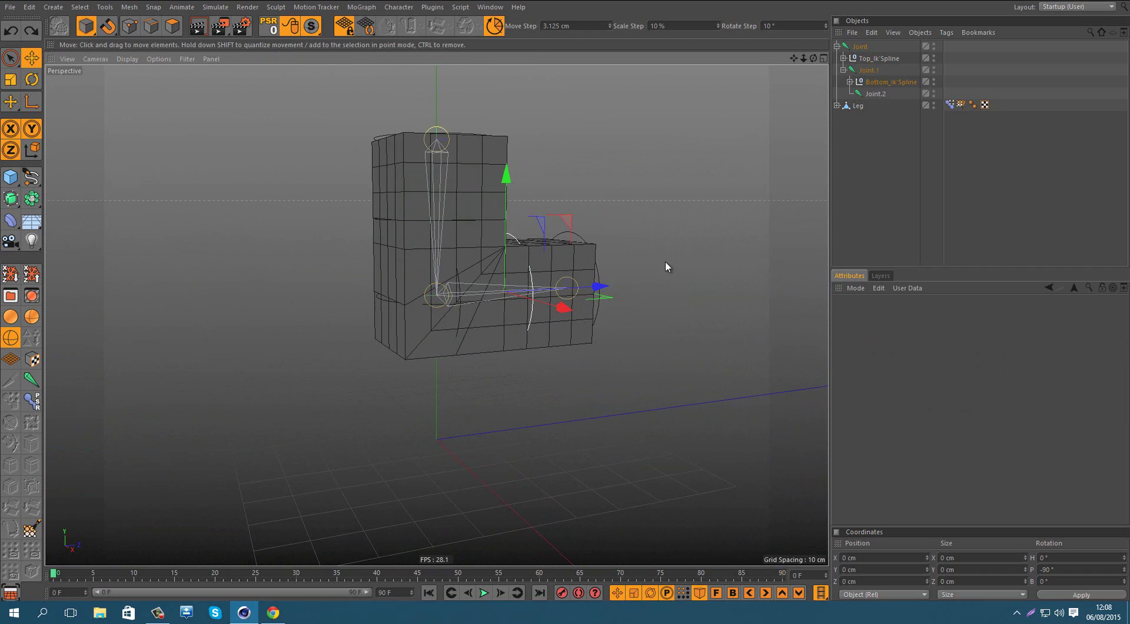
# Add an XPresso tag to Joint.2.
pyautogui.keyDown('alt'); pyautogui.moveTo(538, 249); pyautogui.dragTo(507, 251); pyautogui.keyUp('alt')
pyautogui.click(885, 94)
pyautogui.rightClick(884, 95)
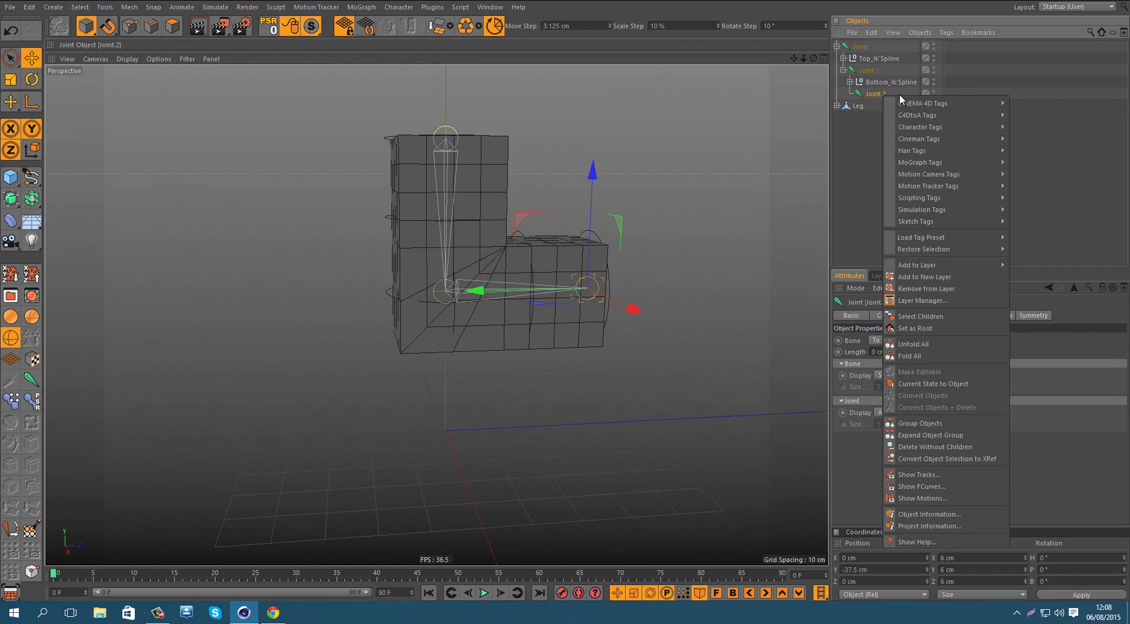
pyautogui.moveTo(919, 103)
pyautogui.click(1084, 410)
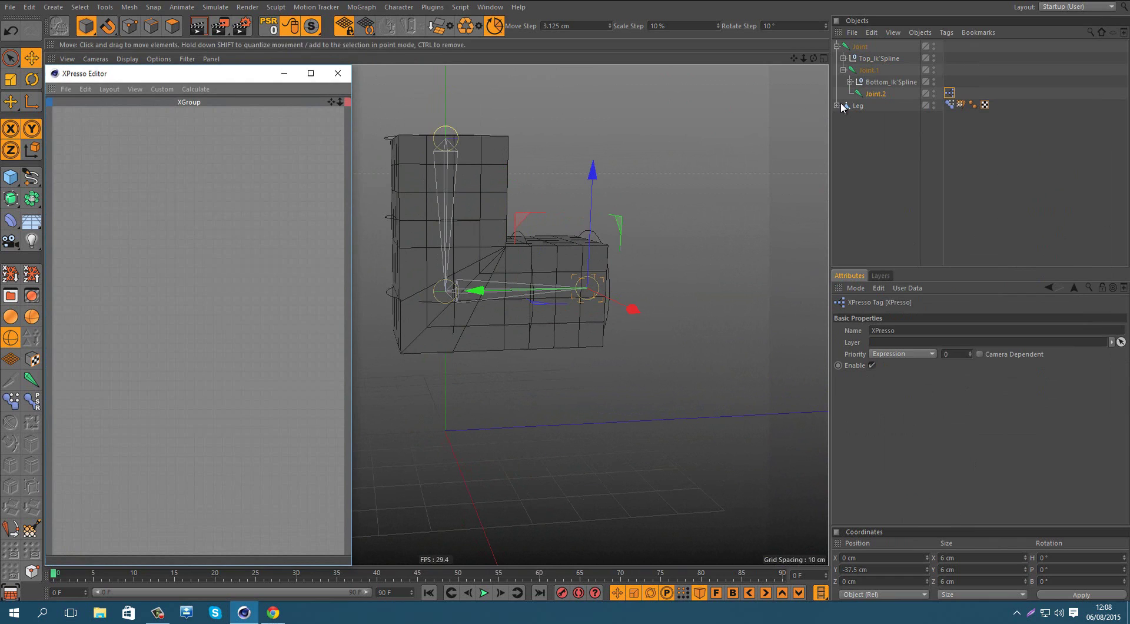
# Add Joint.1 as an XPresso node and give it a Rotation P output port.
pyautogui.click(880, 71)
pyautogui.moveTo(167, 258); pyautogui.dragTo(134, 254)
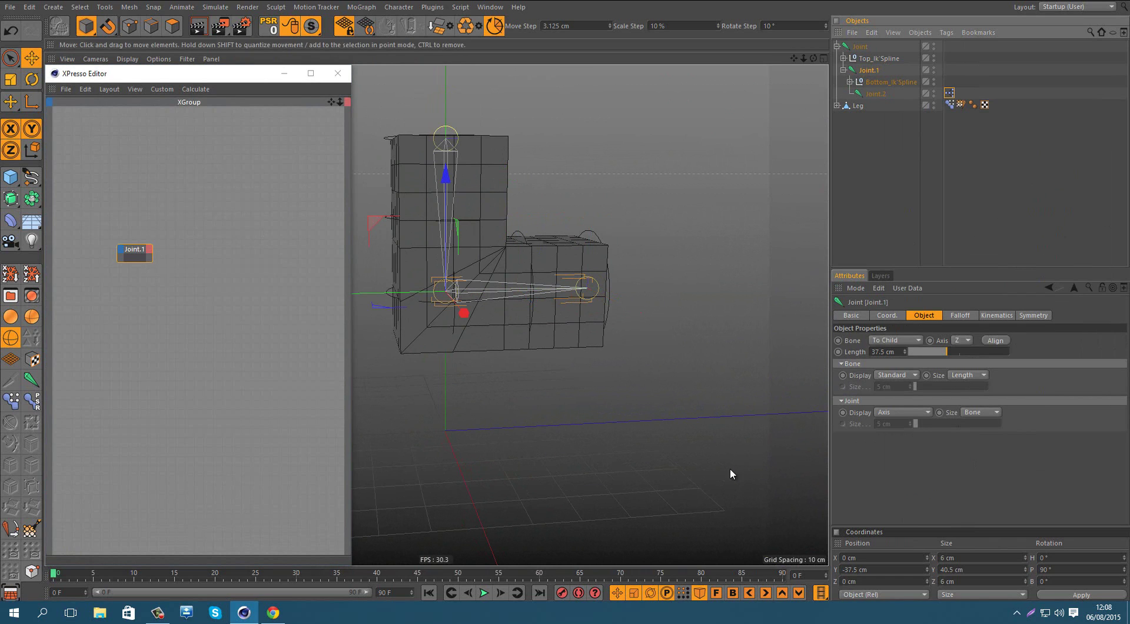
pyautogui.click(899, 316)
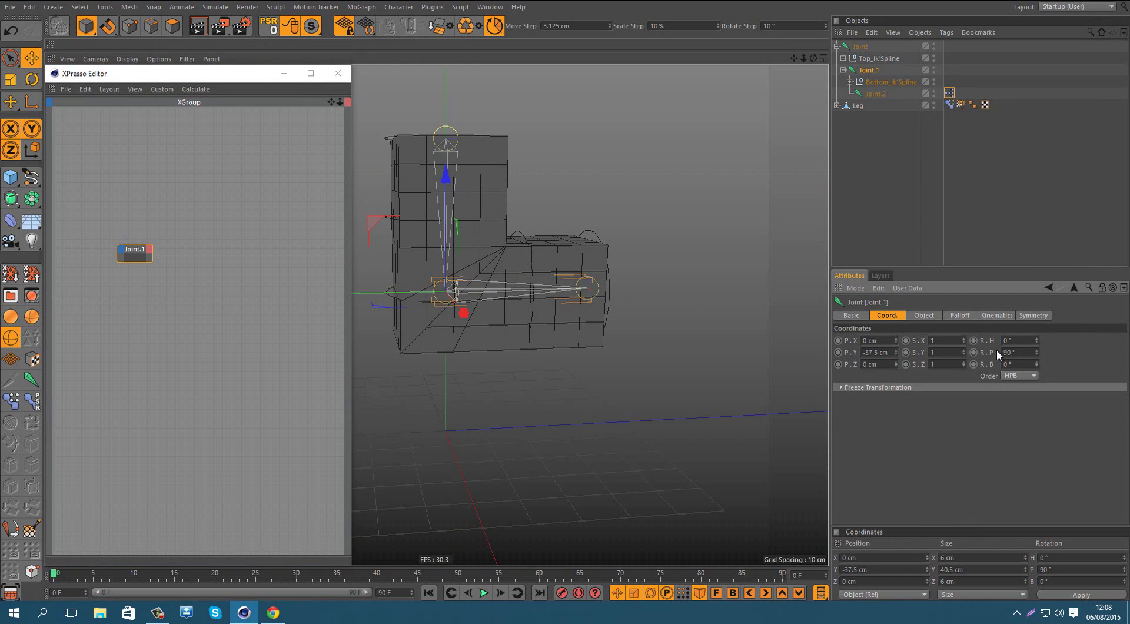
pyautogui.moveTo(149, 258); pyautogui.dragTo(109, 254)
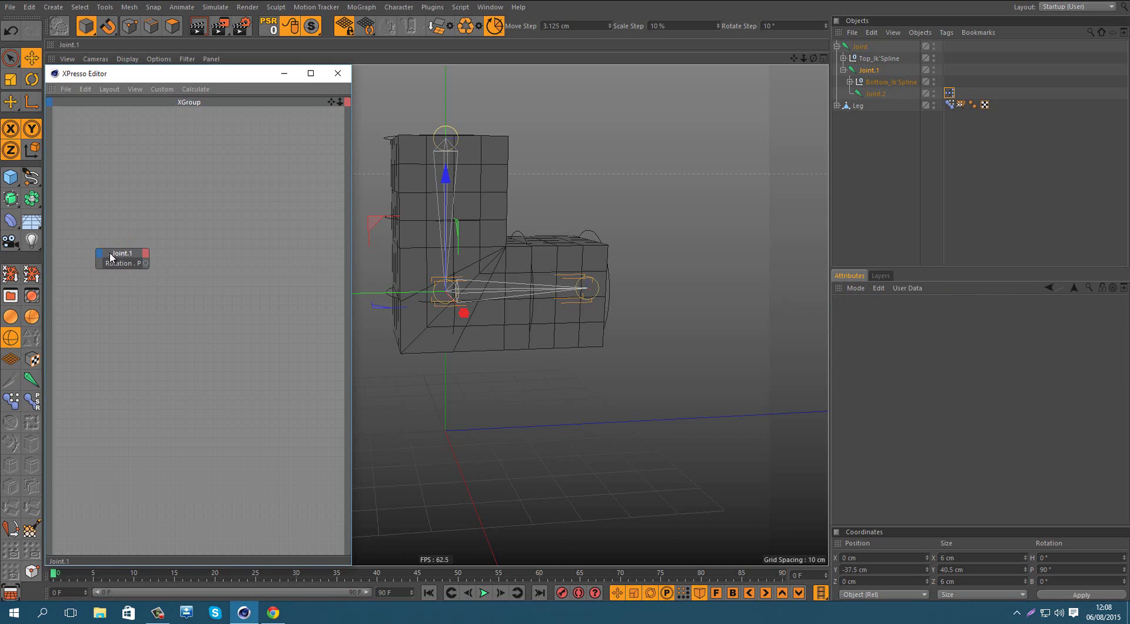
# Create a Range Mapper node and connect Joint.1's Rotation P output to its input.
pyautogui.rightClick(196, 254)
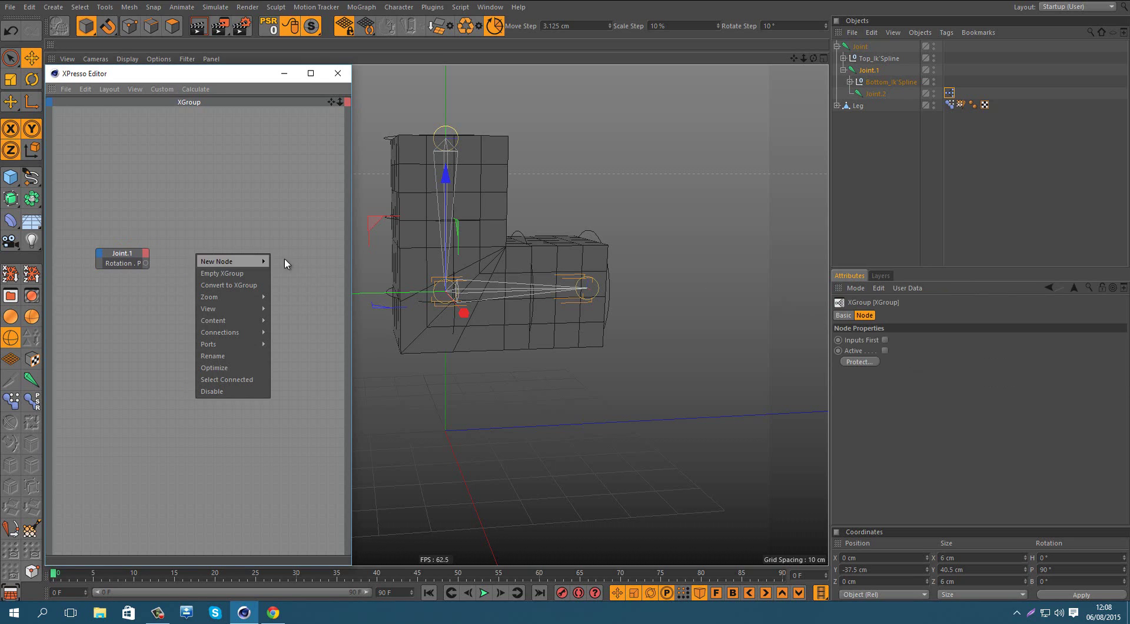
pyautogui.moveTo(265, 261)
pyautogui.moveTo(312, 261)
pyautogui.moveTo(375, 297)
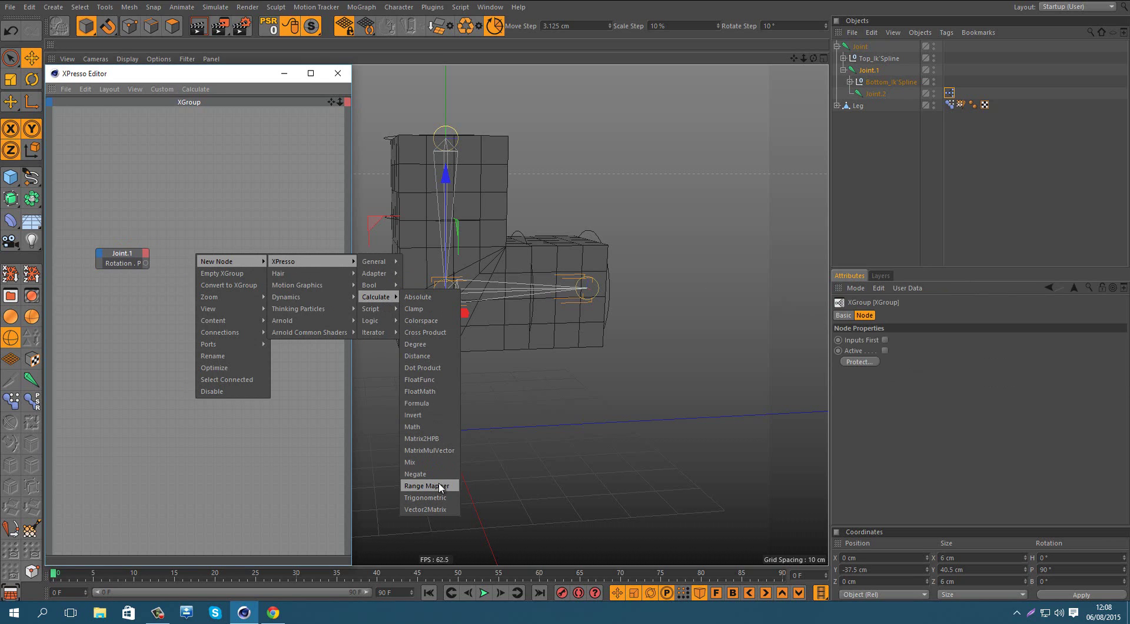
pyautogui.click(426, 486)
pyautogui.moveTo(166, 257); pyautogui.dragTo(145, 264)
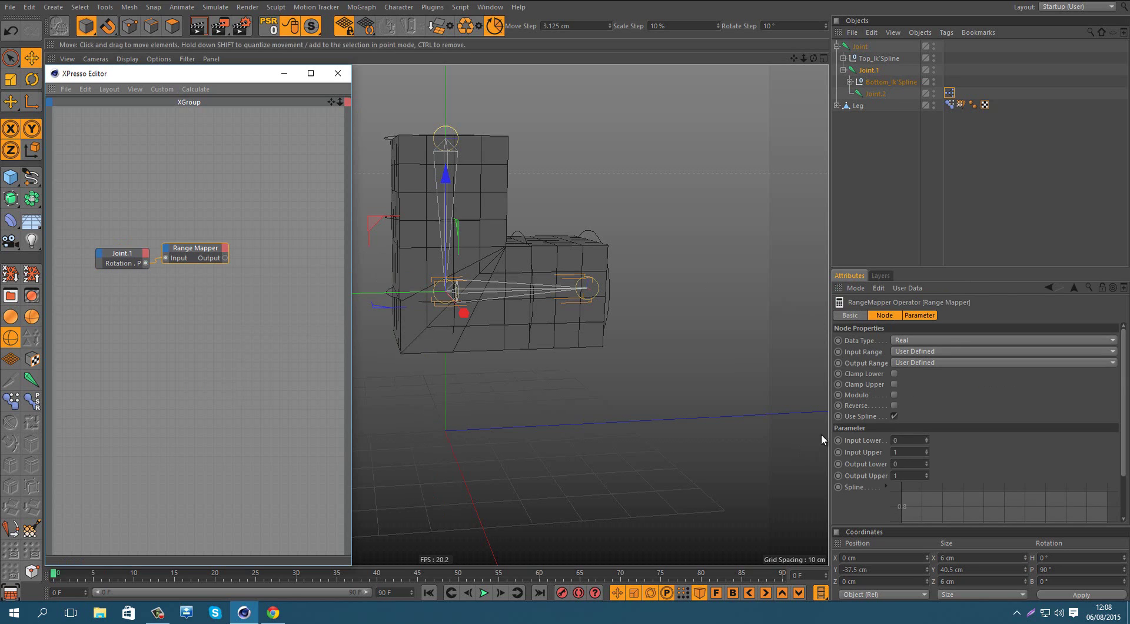
# Set the Range Mapper's input range to Radians and its output range to Degree.
pyautogui.click(918, 351)
pyautogui.click(919, 399)
pyautogui.click(923, 363)
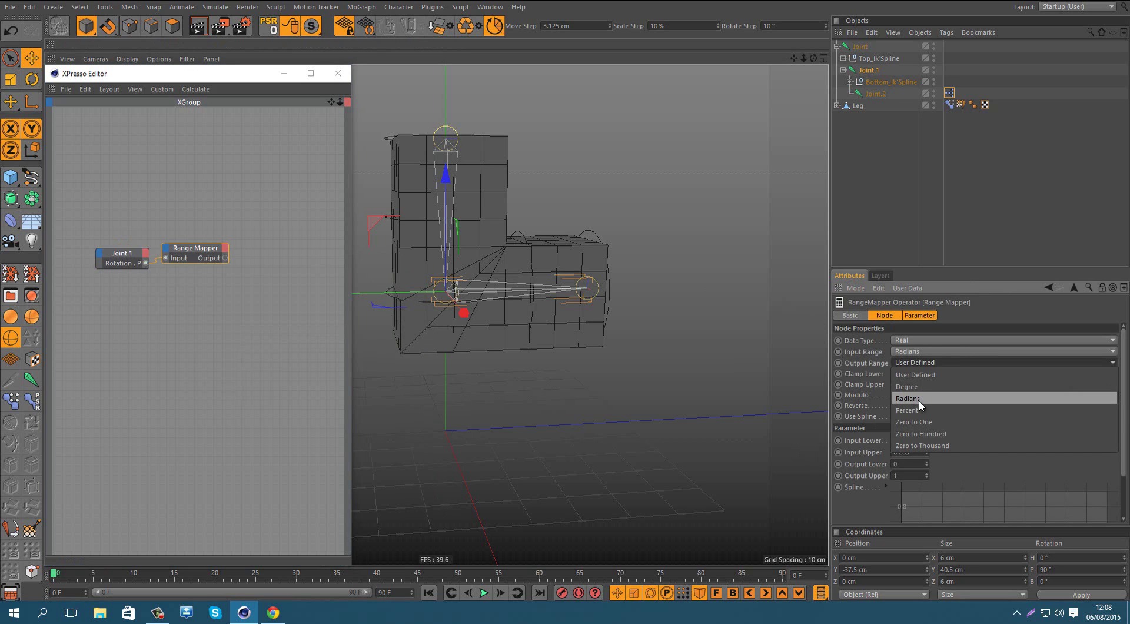
pyautogui.click(907, 386)
pyautogui.click(919, 316)
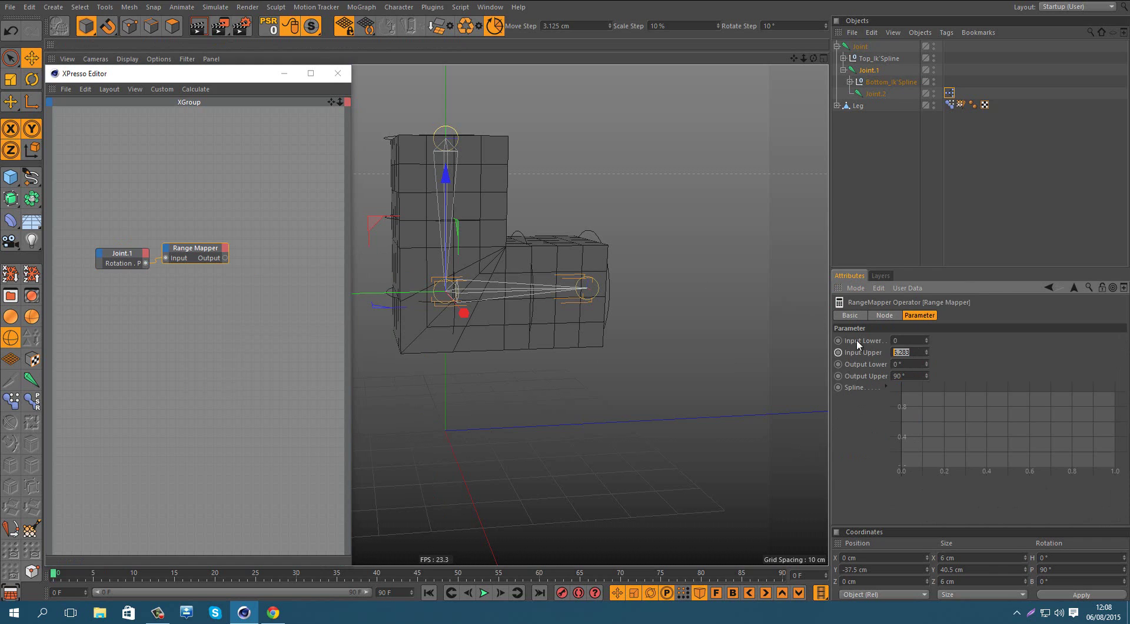
# Change the Range Mapper's input range to Degree and its output range to Percent.
pyautogui.click(885, 316)
pyautogui.click(906, 352)
pyautogui.click(907, 375)
pyautogui.click(909, 362)
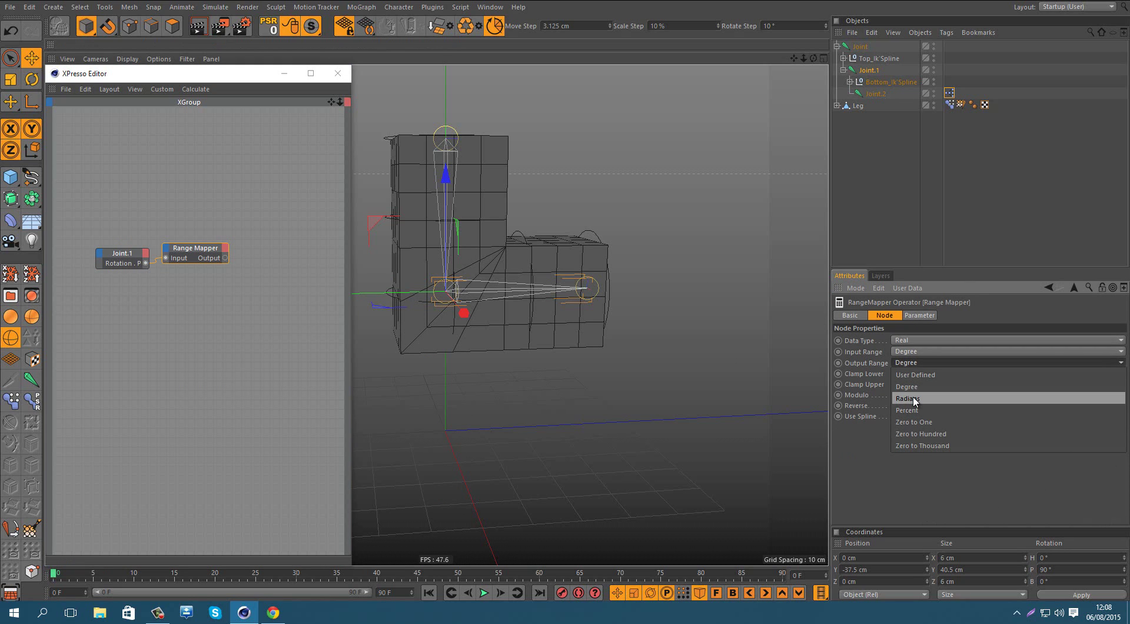
pyautogui.click(909, 410)
# Set the Range Mapper's Input Upper to 90° and pull the spline's end tangent down into a slow-start curve.
pyautogui.click(920, 315)
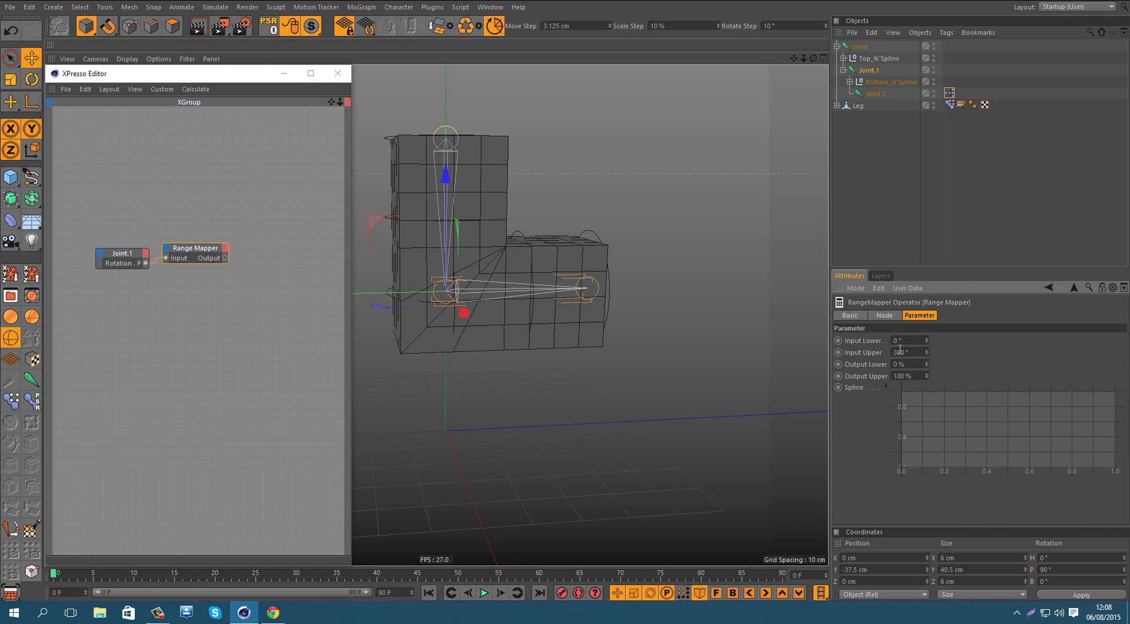
pyautogui.write('90')
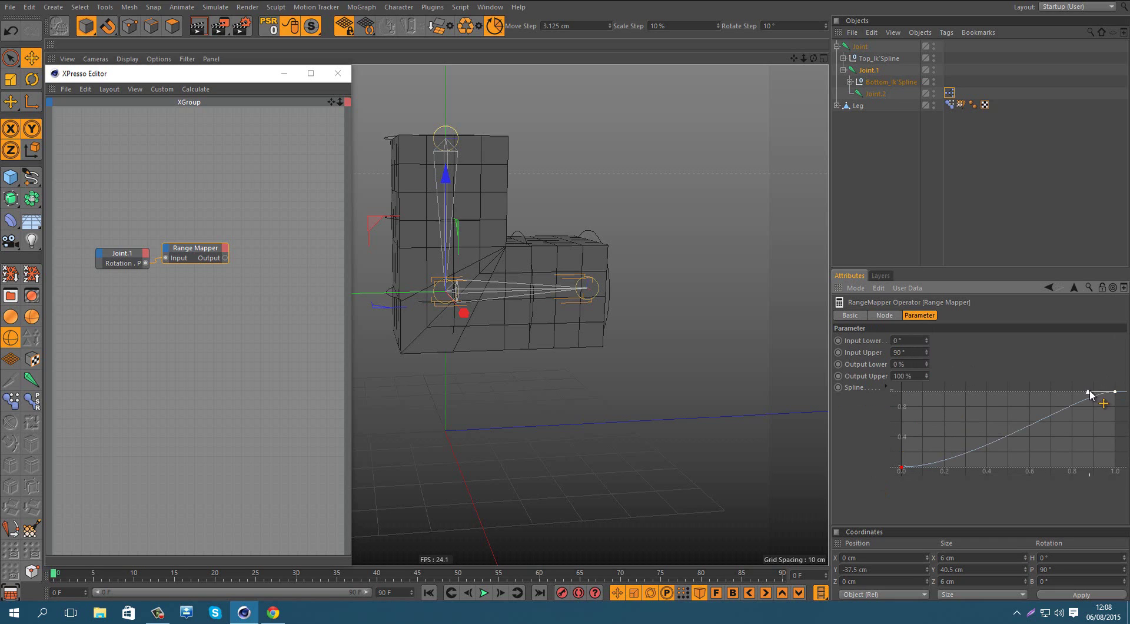
pyautogui.moveTo(1088, 392); pyautogui.dragTo(1092, 435)
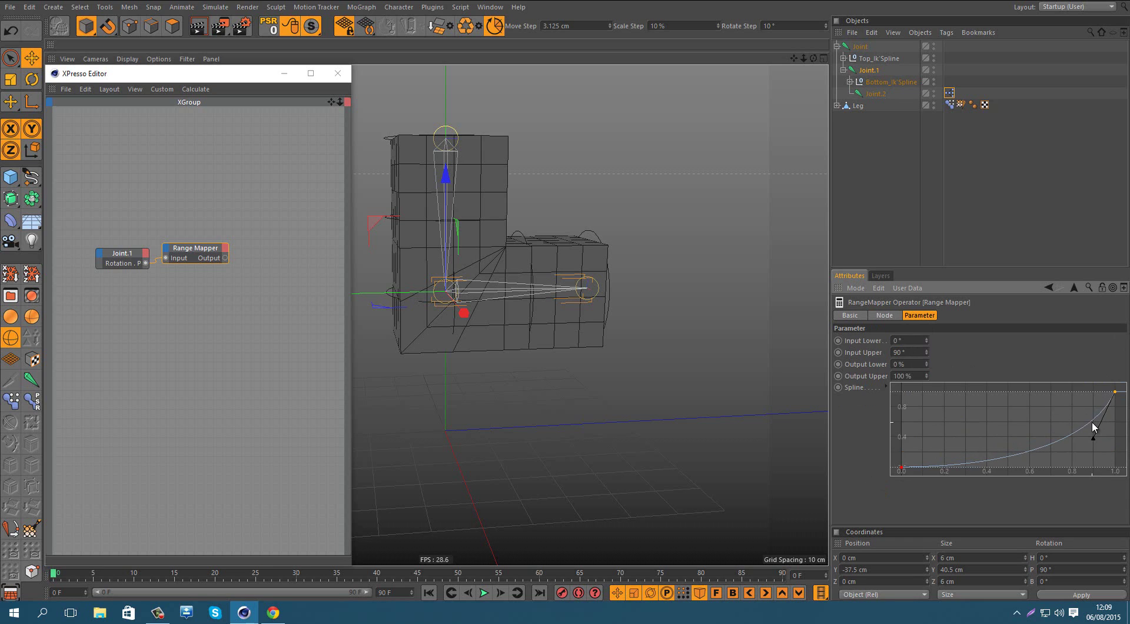
# Add the leg's Pose Morph tag as a node with a Rigid_Bend Strength input and connect the Range Mapper's output to it.
pyautogui.moveTo(215, 258); pyautogui.dragTo(241, 260)
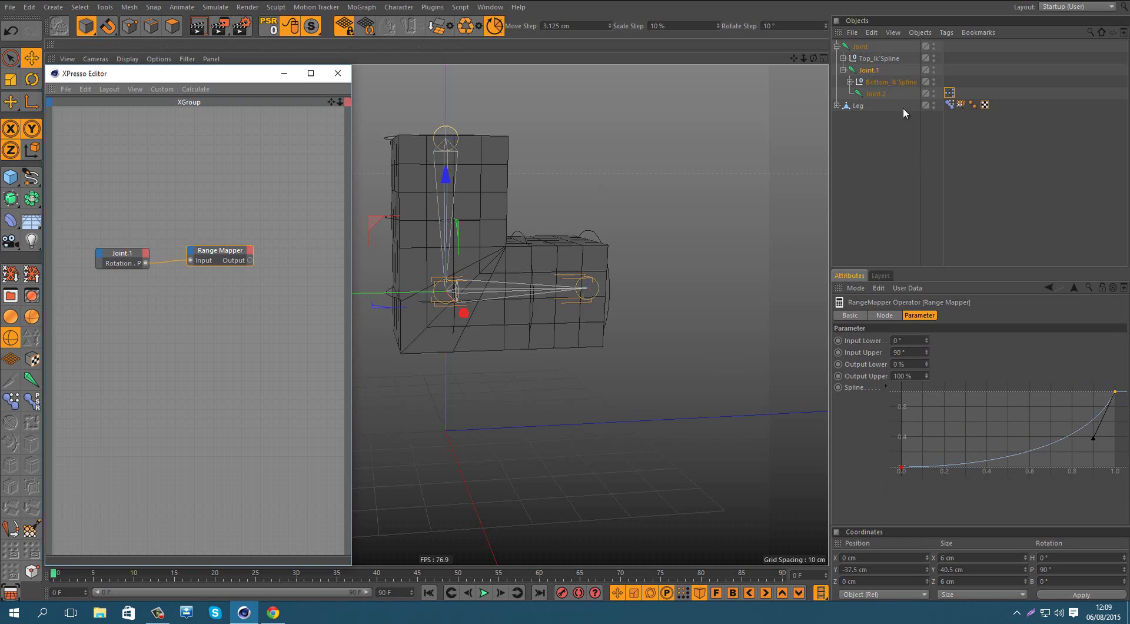
pyautogui.moveTo(973, 104); pyautogui.dragTo(301, 246)
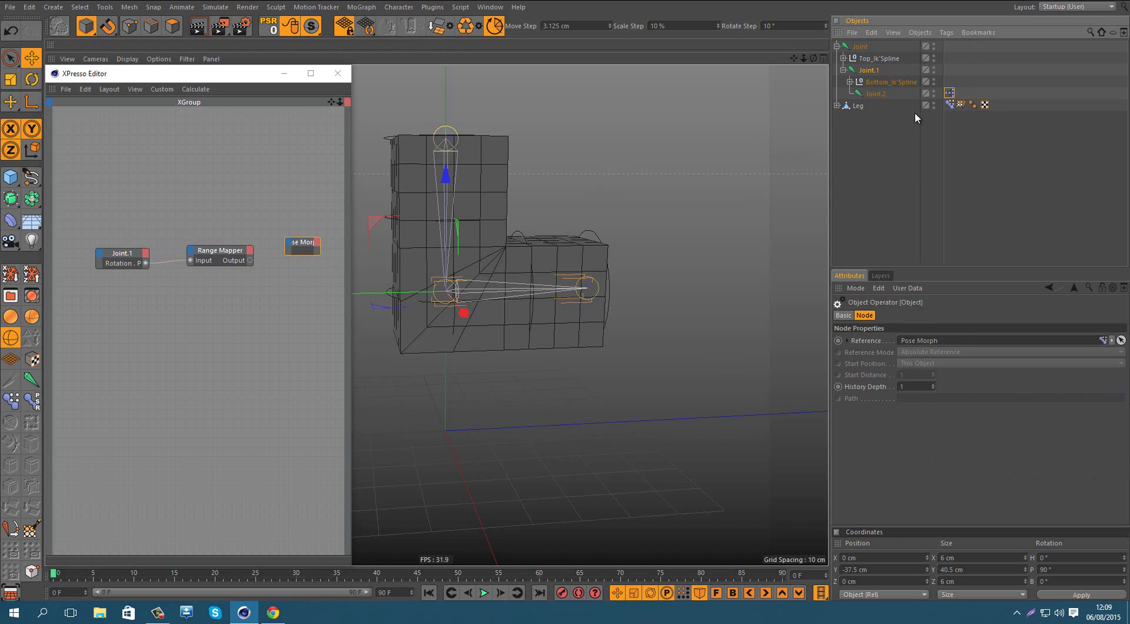
pyautogui.click(950, 105)
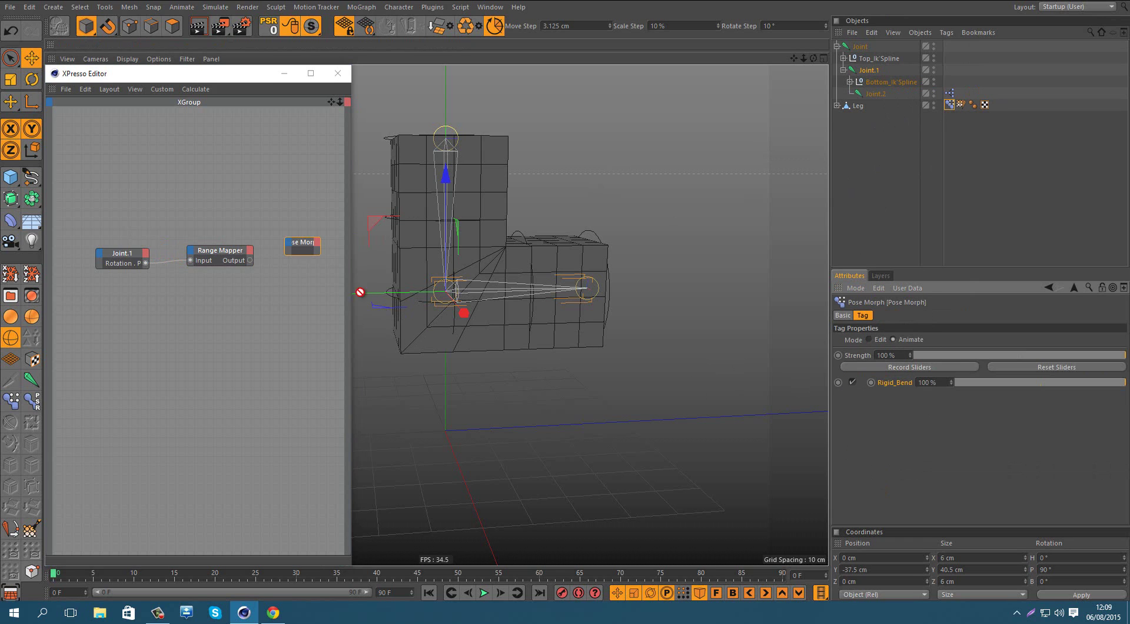
pyautogui.moveTo(289, 253)
pyautogui.mouseDown()
pyautogui.moveTo(250, 261)
pyautogui.moveTo(305, 253)
pyautogui.mouseUp()
pyautogui.doubleClick(304, 244)
# Rotate Joint.1 to a pitch of 50° to test the driven morph, and select the Range Mapper node.
pyautogui.click(869, 70)
pyautogui.press('r')
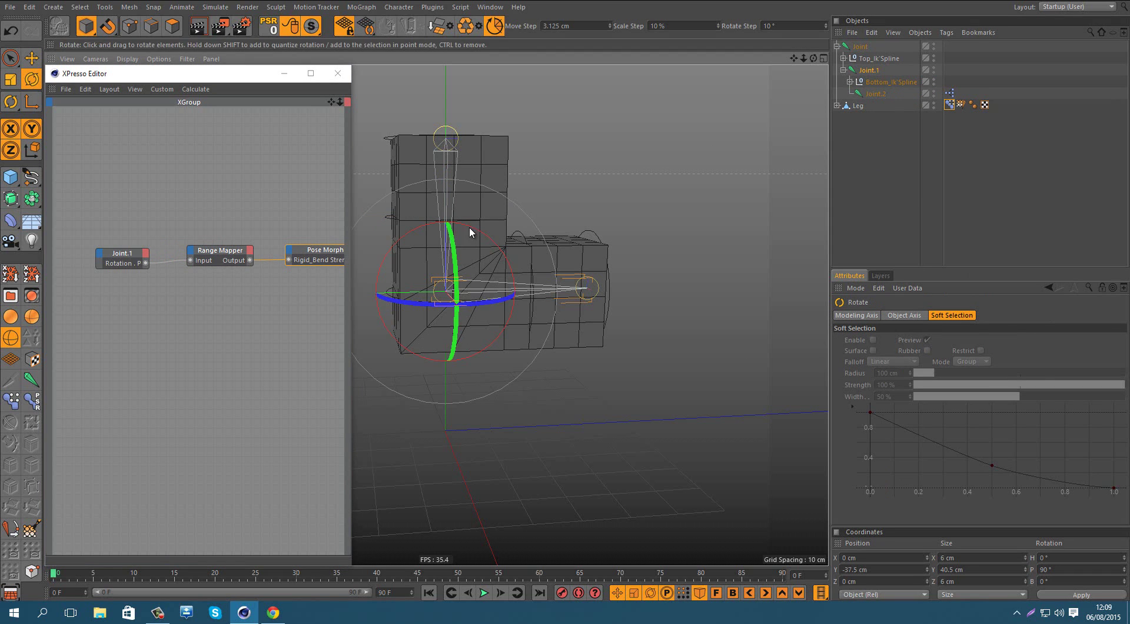
pyautogui.moveTo(469, 226); pyautogui.dragTo(511, 252)
pyautogui.click(226, 252)
pyautogui.scroll(3, 493, 251)
pyautogui.keyDown('alt'); pyautogui.moveTo(433, 286); pyautogui.dragTo(508, 275, button='middle'); pyautogui.keyUp('alt')
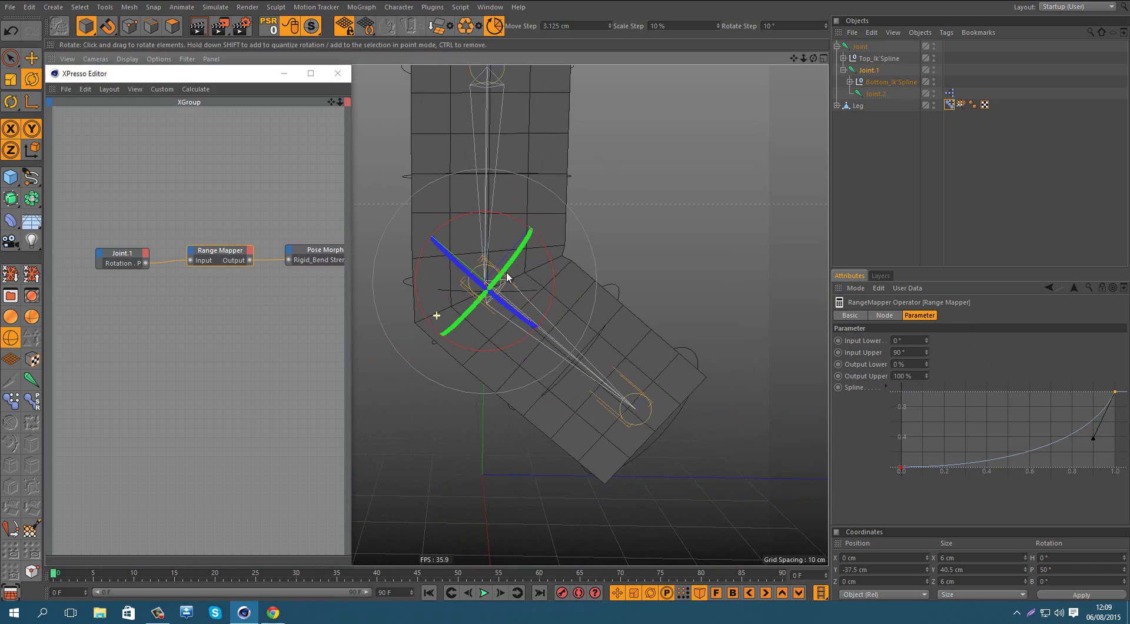
# Shift the end tangent of the Range Mapper's spline slightly outward to refine the slow-start curve.
pyautogui.keyDown('alt'); pyautogui.moveTo(508, 275); pyautogui.dragTo(560, 280); pyautogui.keyUp('alt')
pyautogui.moveTo(1085, 437); pyautogui.dragTo(1083, 432)
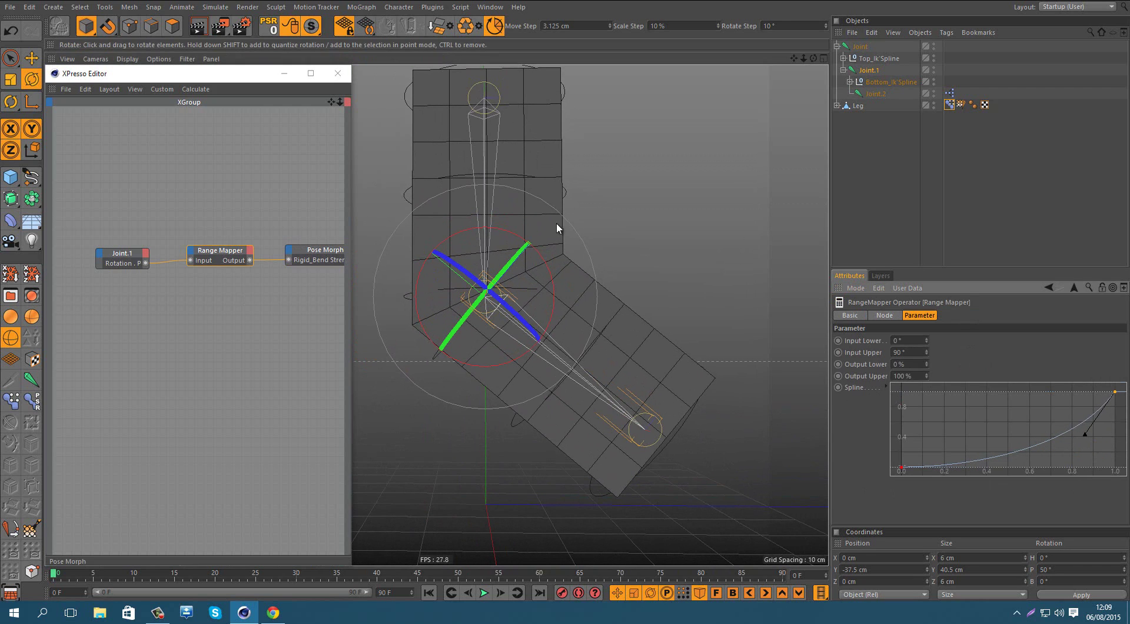
pyautogui.moveTo(544, 253); pyautogui.dragTo(589, 192)
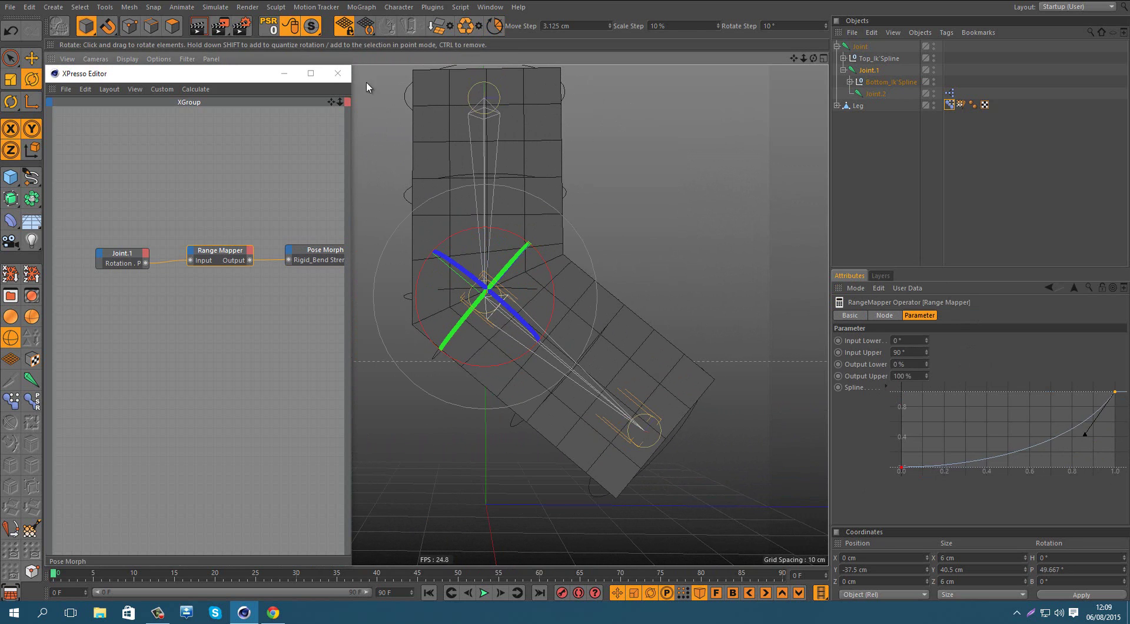
# Reset Joint.1's pitch to 0° and test the knee with a slight bend of about 6°.
pyautogui.moveTo(1060, 569); pyautogui.dragTo(1031, 566)
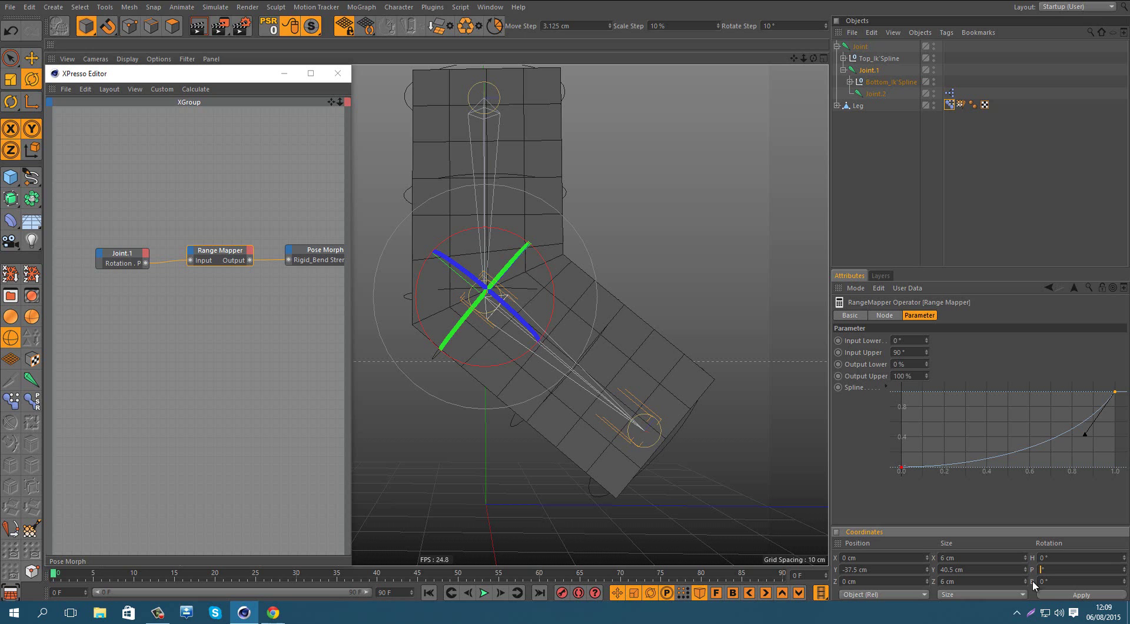
pyautogui.write('0')
pyautogui.press('Return')
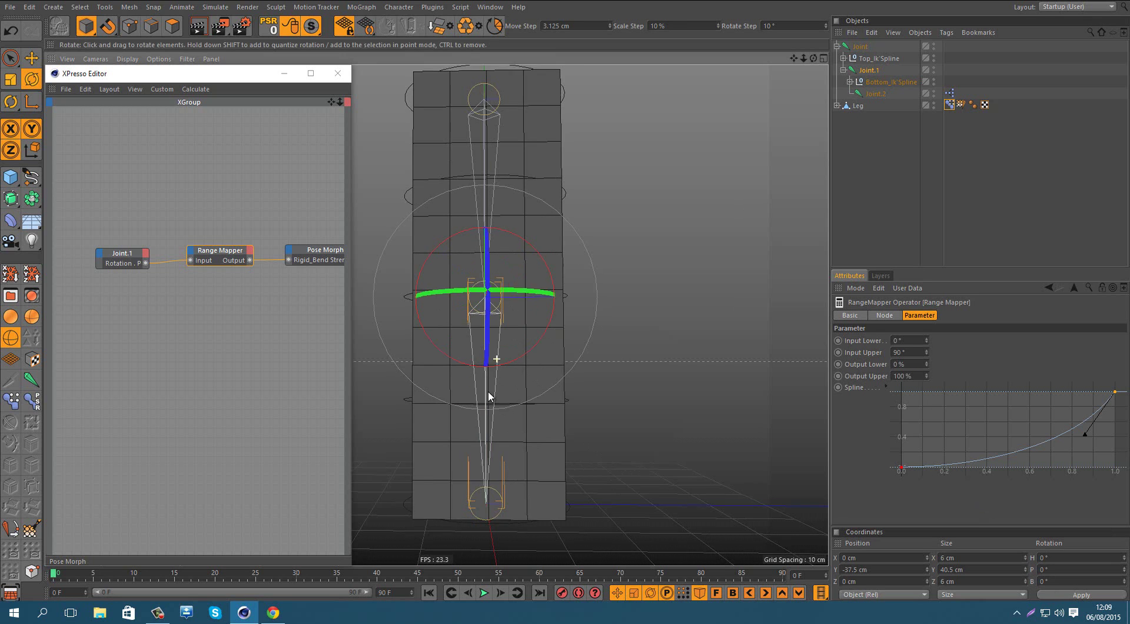
pyautogui.keyDown('alt'); pyautogui.moveTo(489, 392); pyautogui.dragTo(471, 430, button='right'); pyautogui.keyUp('alt')
pyautogui.keyDown('alt'); pyautogui.moveTo(430, 353); pyautogui.dragTo(462, 359); pyautogui.keyUp('alt')
pyautogui.keyDown('alt'); pyautogui.moveTo(463, 358); pyautogui.dragTo(528, 343, button='middle'); pyautogui.keyUp('alt')
pyautogui.keyDown('alt'); pyautogui.moveTo(528, 343); pyautogui.dragTo(510, 259, button='right'); pyautogui.keyUp('alt')
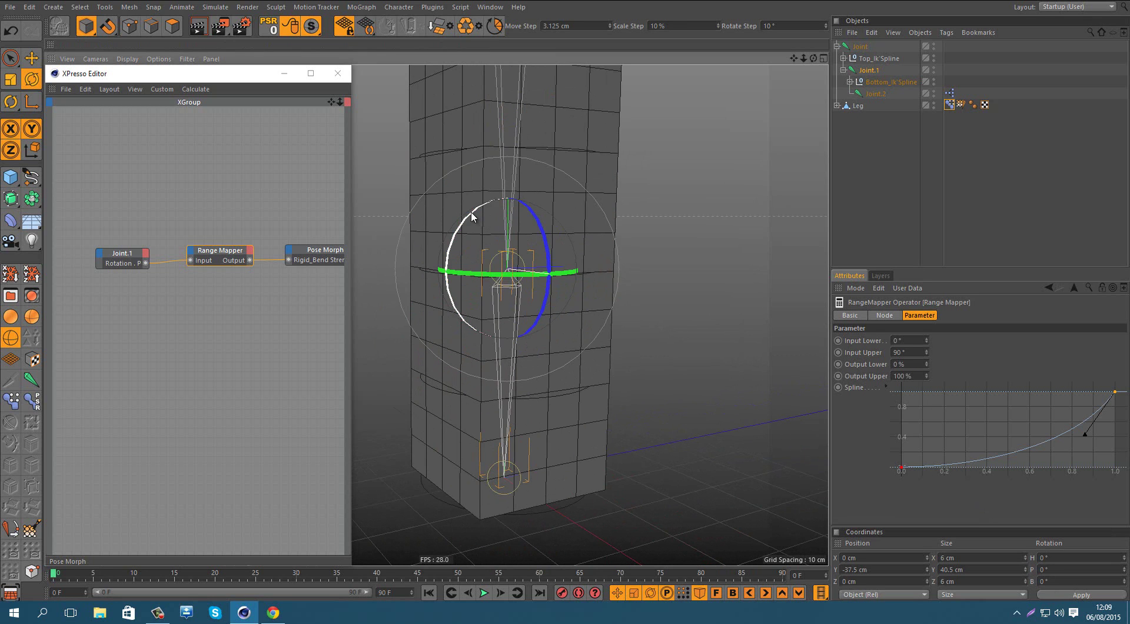
pyautogui.moveTo(473, 216); pyautogui.dragTo(469, 199)
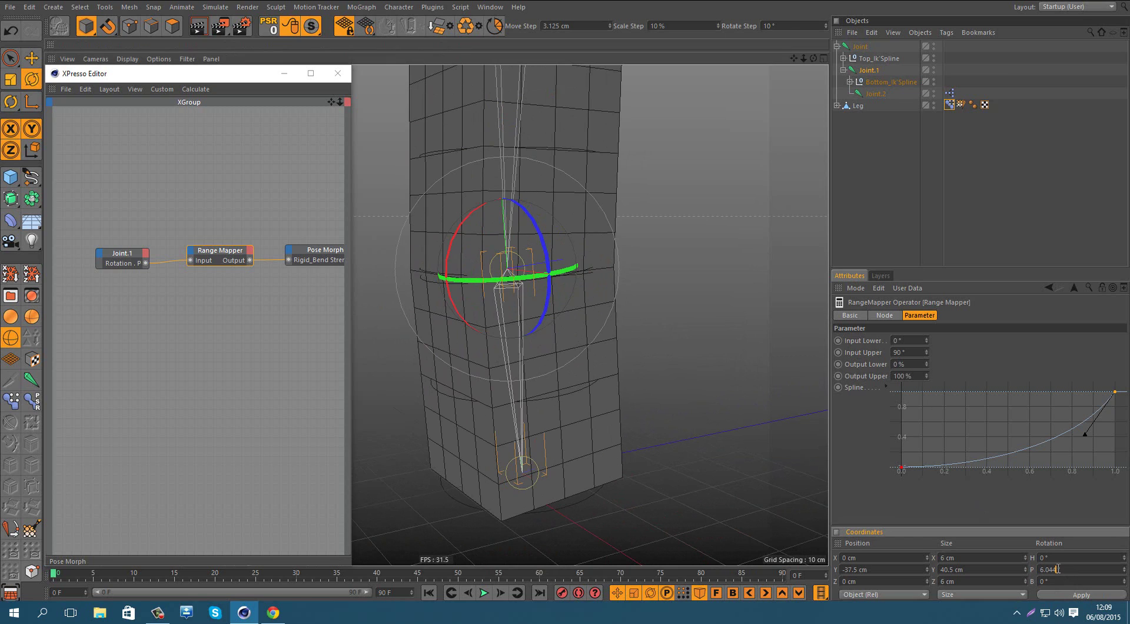
# Set Joint.1's pitch to 0.02° to give the knee a minimal pre-bend.
pyautogui.click(870, 71)
pyautogui.write('0.02')
pyautogui.press('Return')
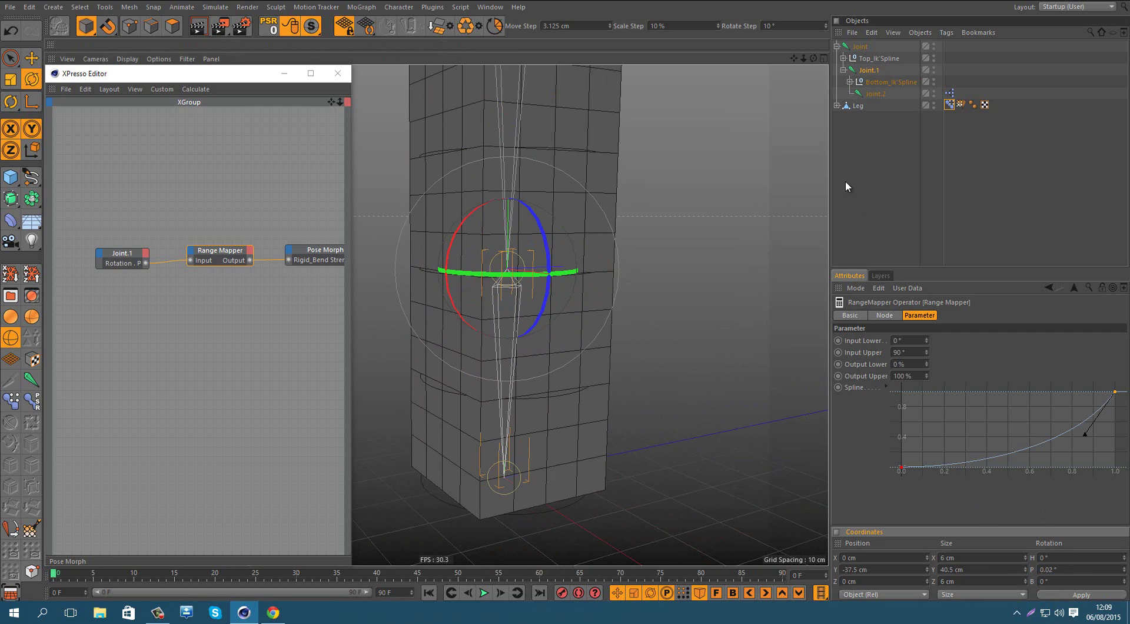
# Add an IK tag to the root Joint with Joint.2 as its end, and add a goal.
pyautogui.rightClick(859, 52)
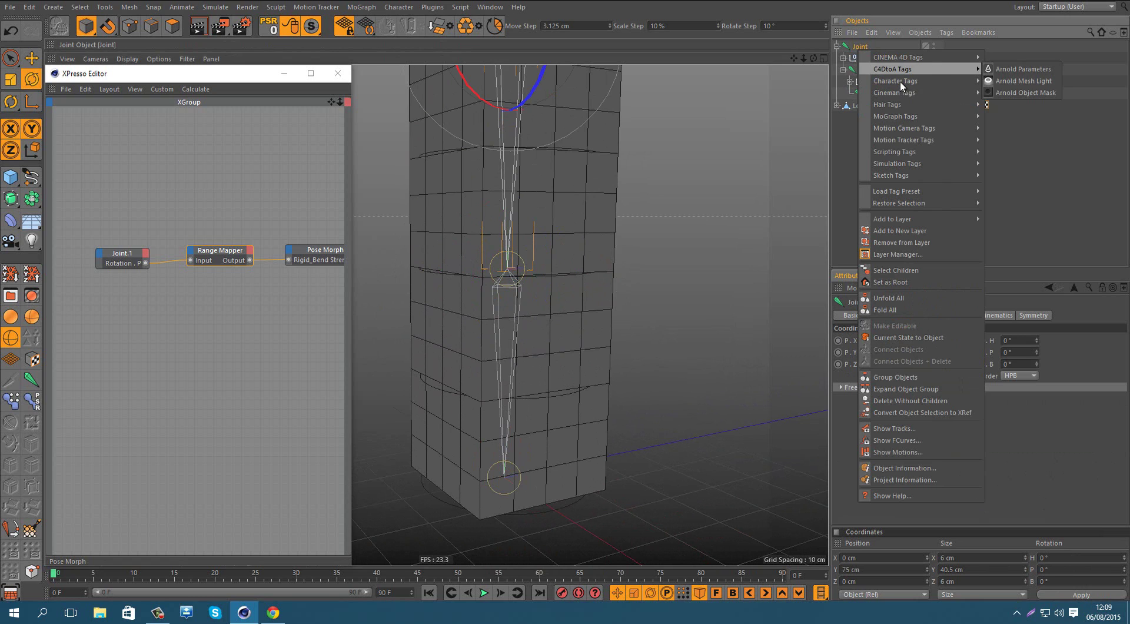
pyautogui.click(1012, 121)
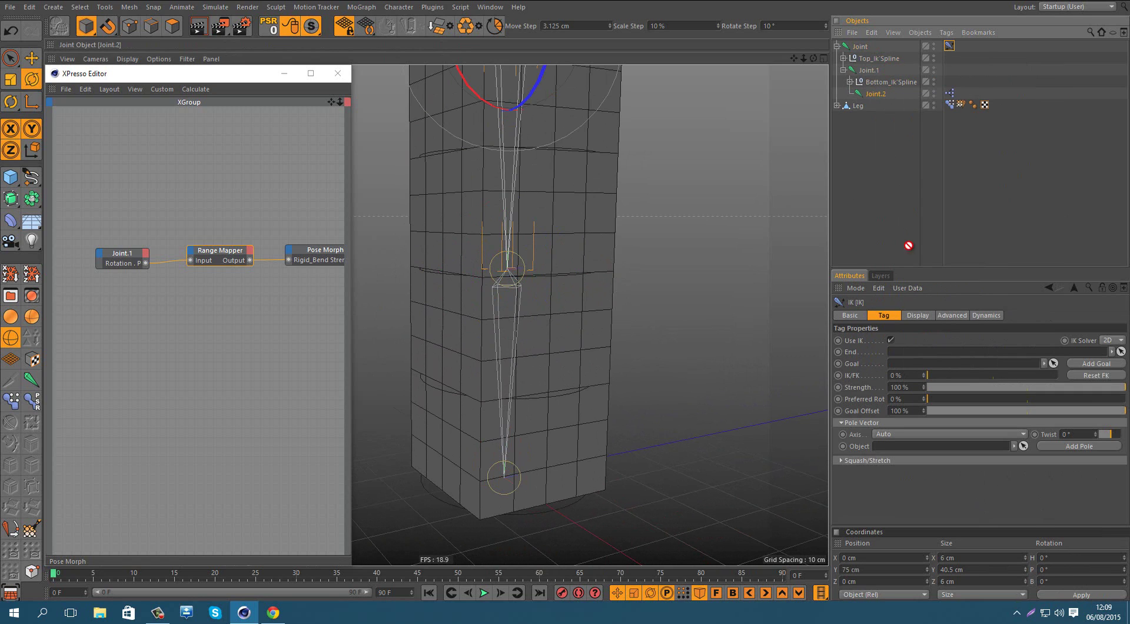
pyautogui.moveTo(909, 355); pyautogui.dragTo(909, 353)
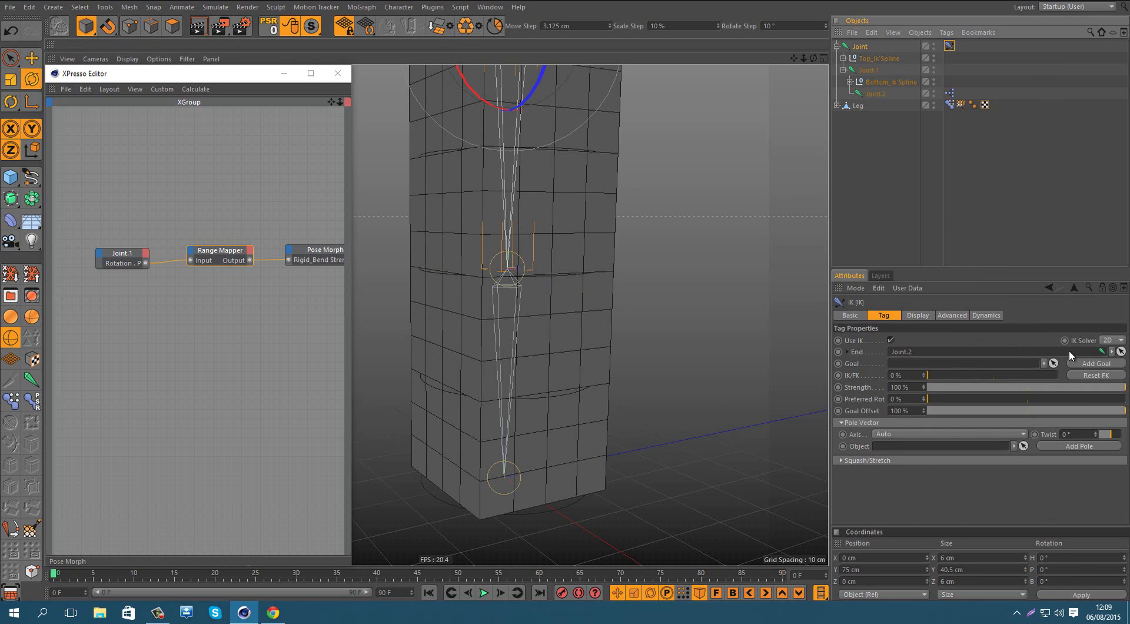
pyautogui.click(1086, 363)
# Test the IK chain by moving Joint.2.Goal up and backward, and undo the move.
pyautogui.click(865, 106)
pyautogui.press('e')
pyautogui.scroll(-3, 522, 453)
pyautogui.keyDown('alt'); pyautogui.moveTo(522, 454); pyautogui.dragTo(514, 292); pyautogui.keyUp('alt')
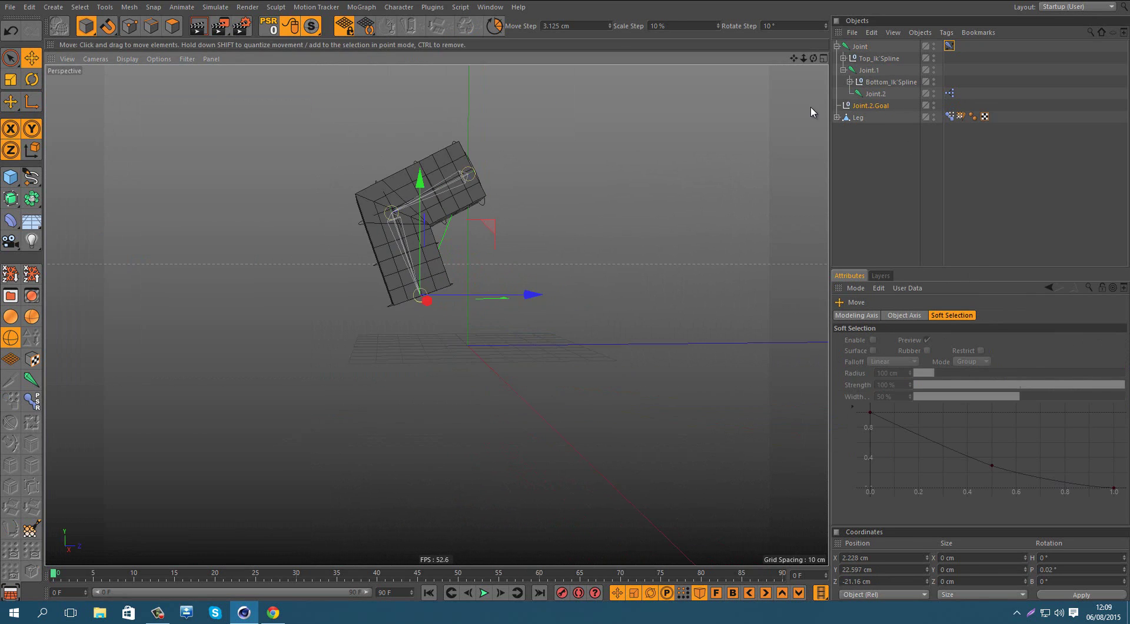
pyautogui.hotkey('ctrl', 'z')
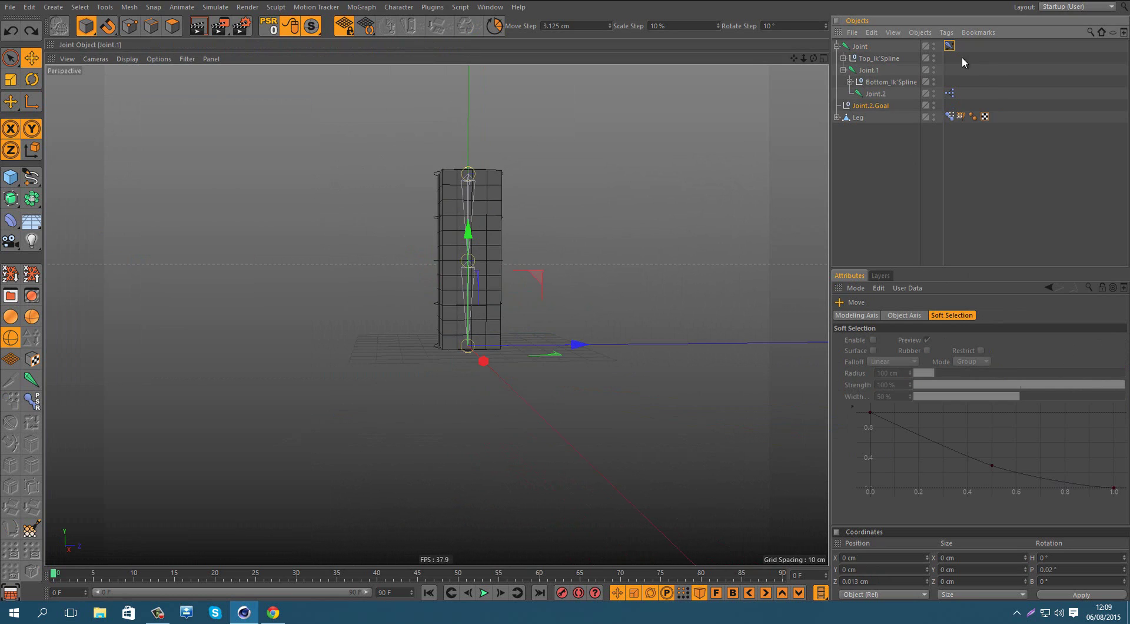
# Add a pole object to the Joint's IK tag and set the pole vector twist to 90°.
pyautogui.click(949, 46)
pyautogui.click(1046, 448)
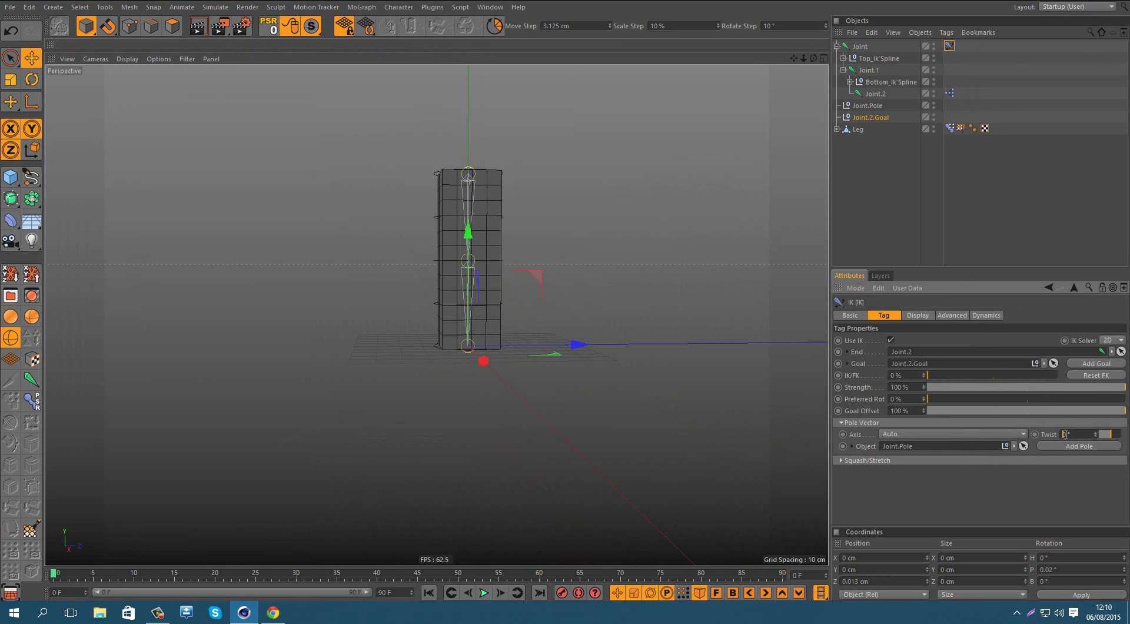
pyautogui.press('Return')
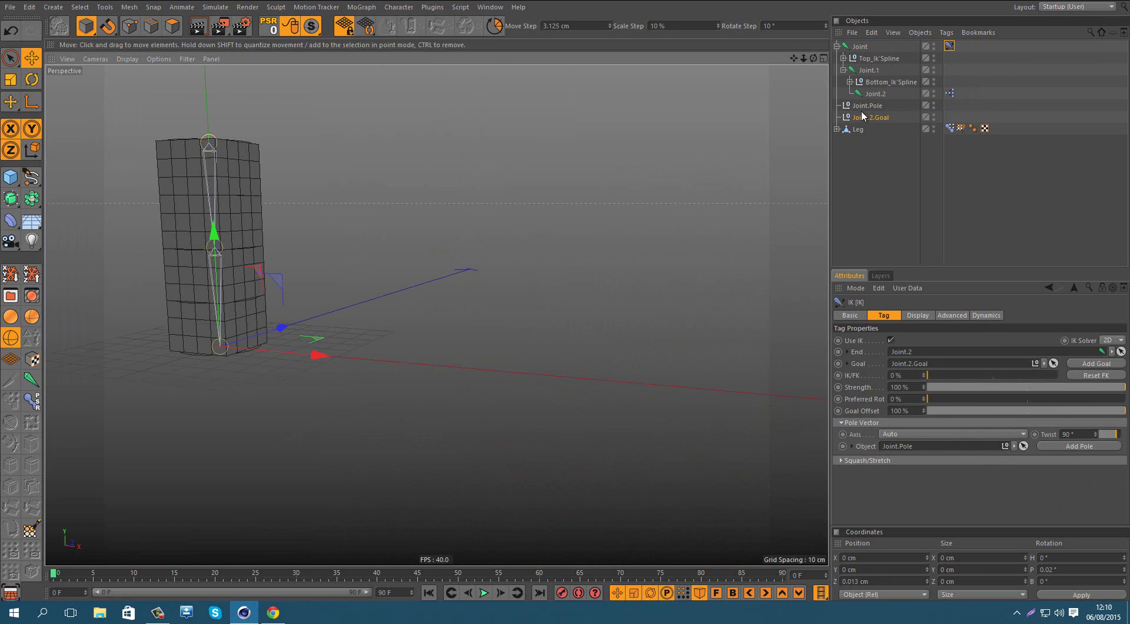
# Make Joint.Pole a child of Joint.2.Goal, with position X 25 cm, Y 0 cm, Z 0 cm and pitch 0°.
pyautogui.moveTo(875, 105); pyautogui.dragTo(875, 114)
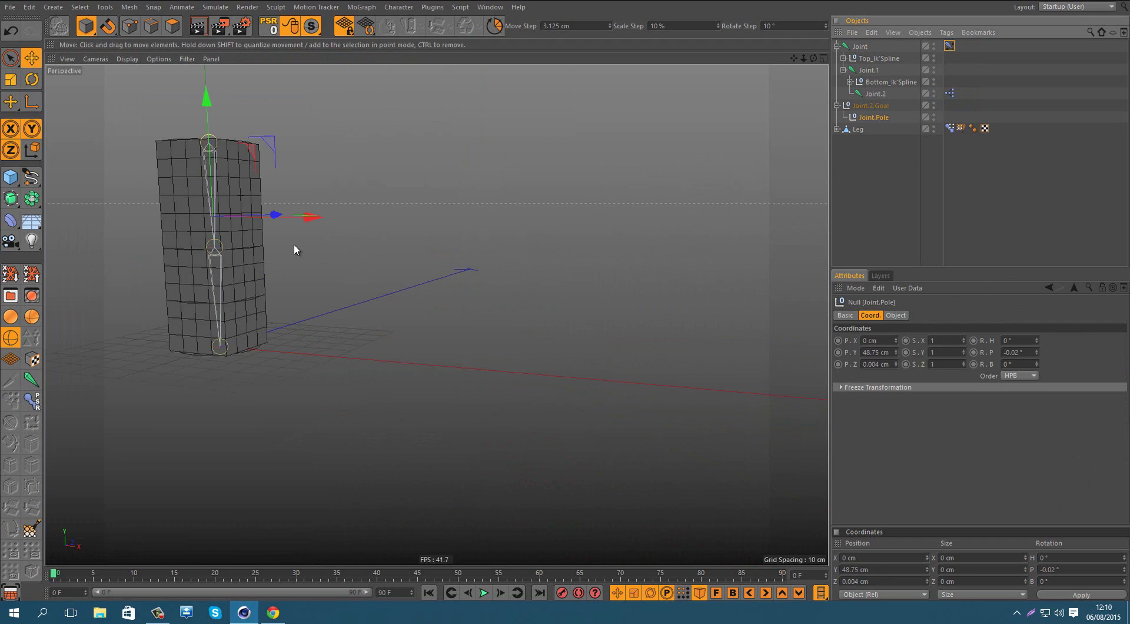
pyautogui.click(845, 558)
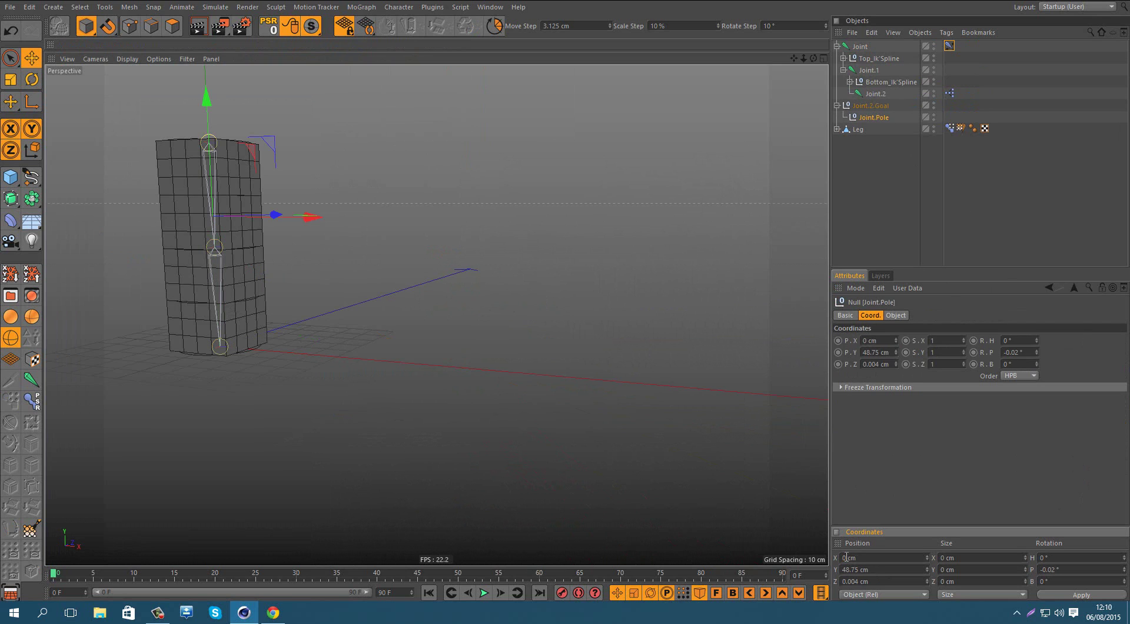
pyautogui.write('25')
pyautogui.press('Return')
pyautogui.keyDown('alt'); pyautogui.moveTo(187, 326); pyautogui.dragTo(299, 365, button='middle'); pyautogui.keyUp('alt')
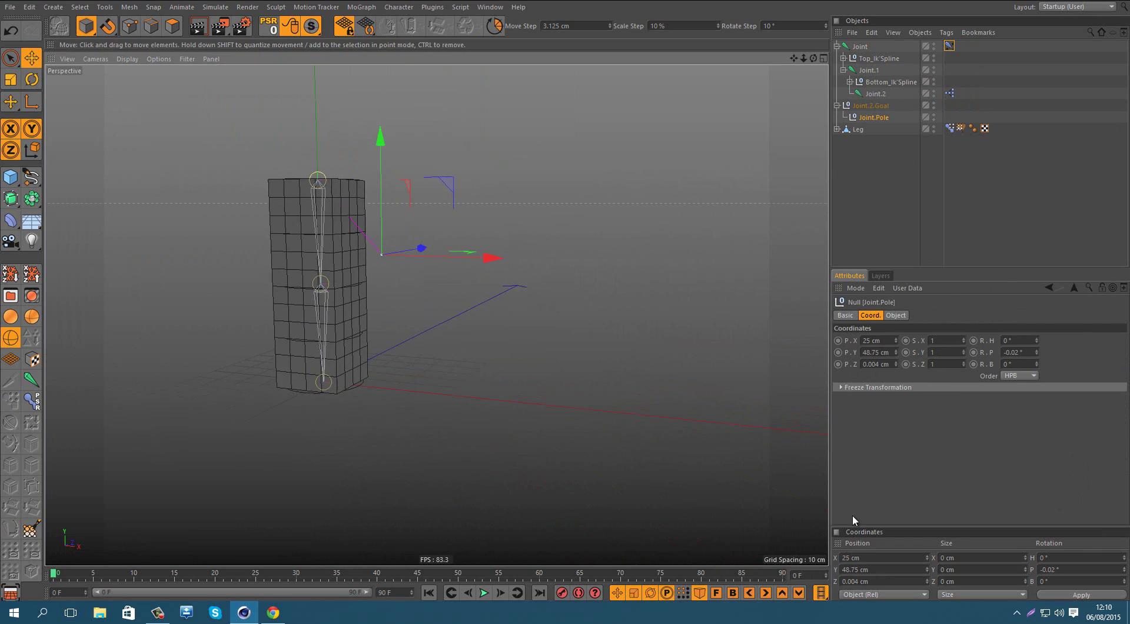
pyautogui.press('BackSpace')
pyautogui.moveTo(842, 569)
pyautogui.mouseDown()
pyautogui.moveTo(862, 578)
pyautogui.moveTo(842, 581)
pyautogui.mouseUp()
pyautogui.press('BackSpace')
pyautogui.click(1099, 596)
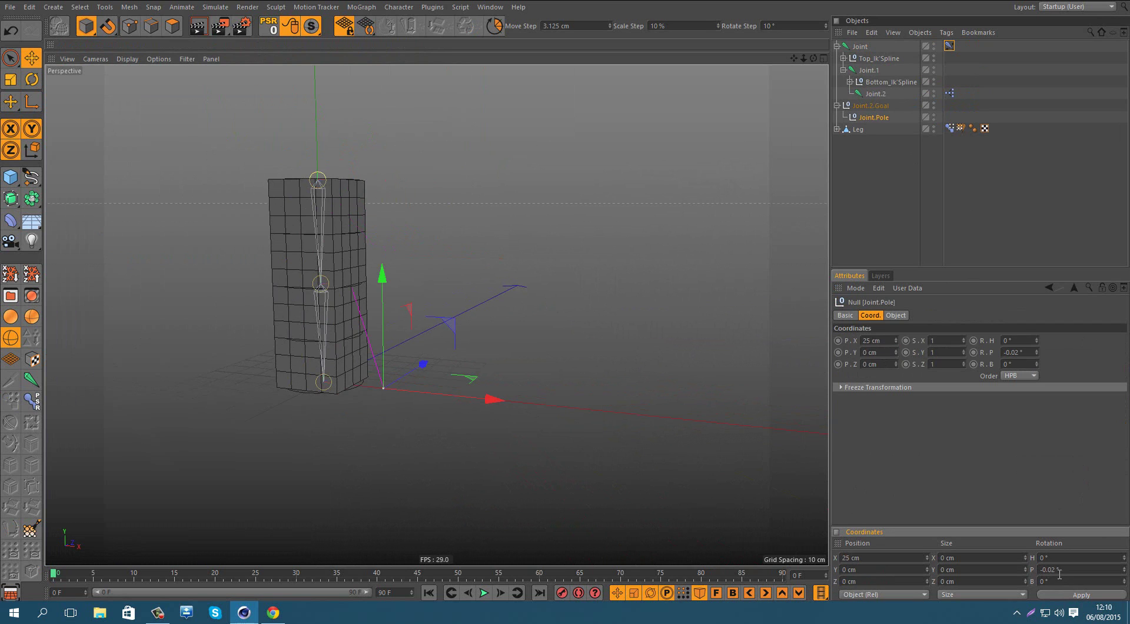
# Test the rig by raising Joint.2.Goal to bend the knee and offsetting the lower leg's Null.1 about -11.2 cm in Z.
pyautogui.keyDown('alt'); pyautogui.moveTo(322, 333); pyautogui.dragTo(387, 357, button='middle'); pyautogui.keyUp('alt')
pyautogui.keyDown('alt'); pyautogui.moveTo(392, 434); pyautogui.dragTo(443, 408, button='right'); pyautogui.keyUp('alt')
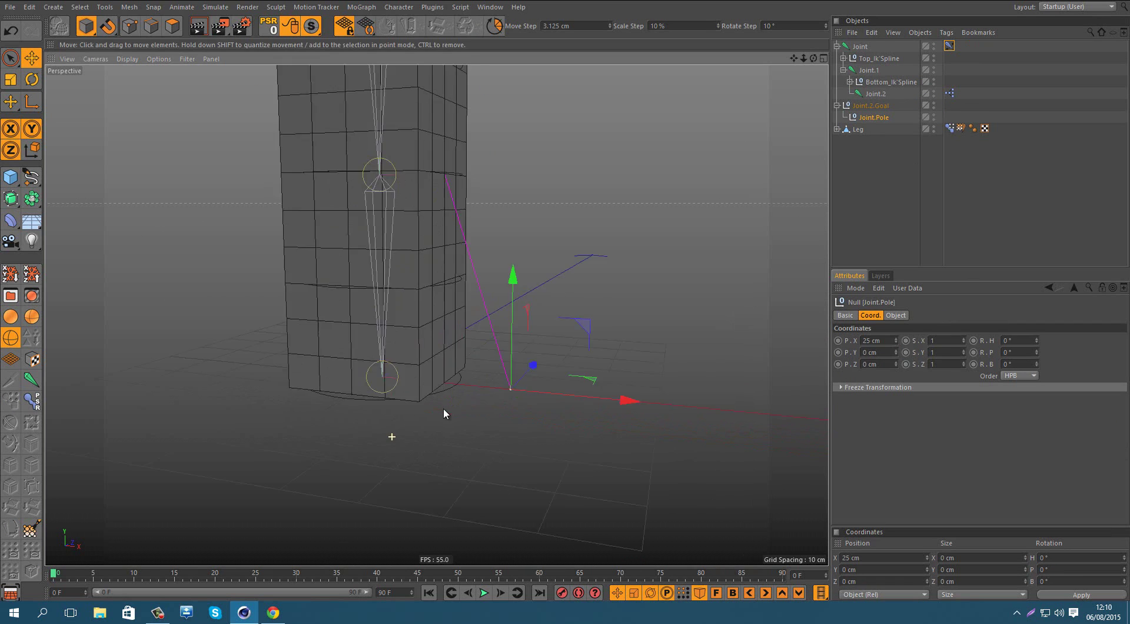
pyautogui.keyDown('alt'); pyautogui.moveTo(444, 407); pyautogui.dragTo(536, 381); pyautogui.keyUp('alt')
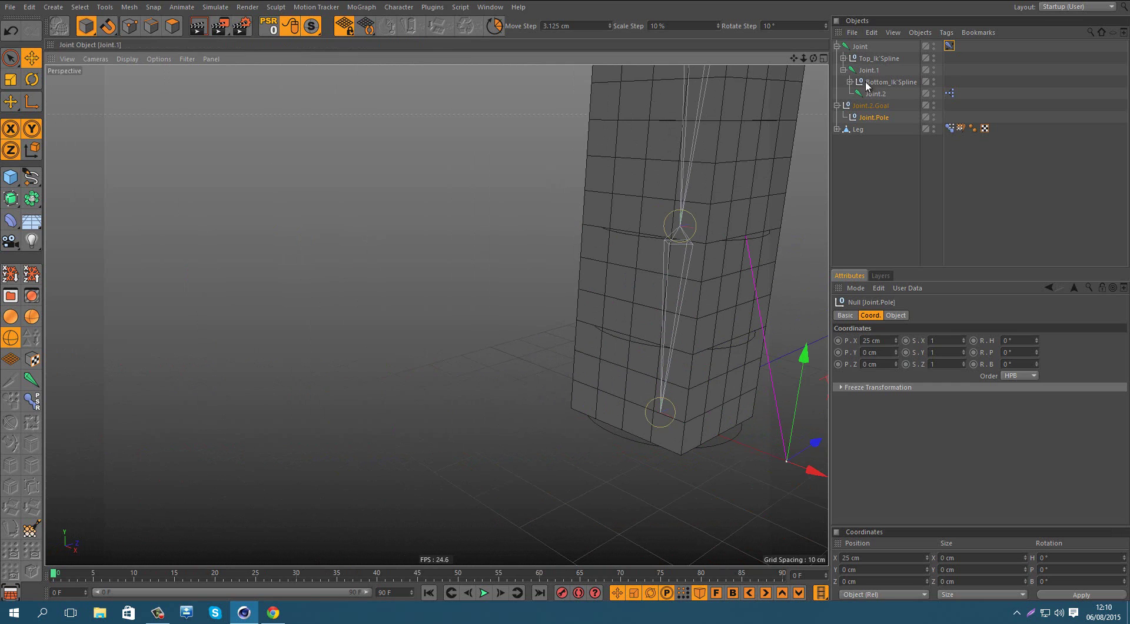
pyautogui.click(866, 106)
pyautogui.keyDown('alt'); pyautogui.moveTo(458, 243); pyautogui.dragTo(411, 242); pyautogui.keyUp('alt')
pyautogui.scroll(-3, 411, 242)
pyautogui.keyDown('alt'); pyautogui.moveTo(489, 321); pyautogui.dragTo(369, 241); pyautogui.keyUp('alt')
pyautogui.keyDown('alt'); pyautogui.moveTo(298, 258); pyautogui.dragTo(443, 237); pyautogui.keyUp('alt')
pyautogui.click(282, 232)
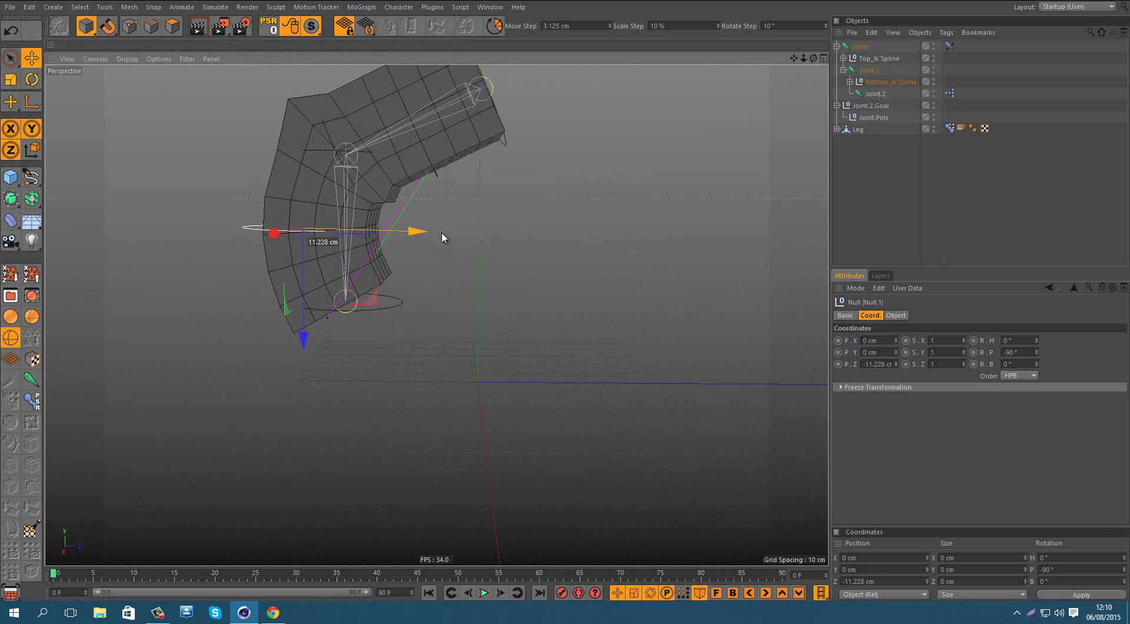
# Lower the leg's Pose Morph strength to 25% to compare the knee's shape.
pyautogui.click(949, 129)
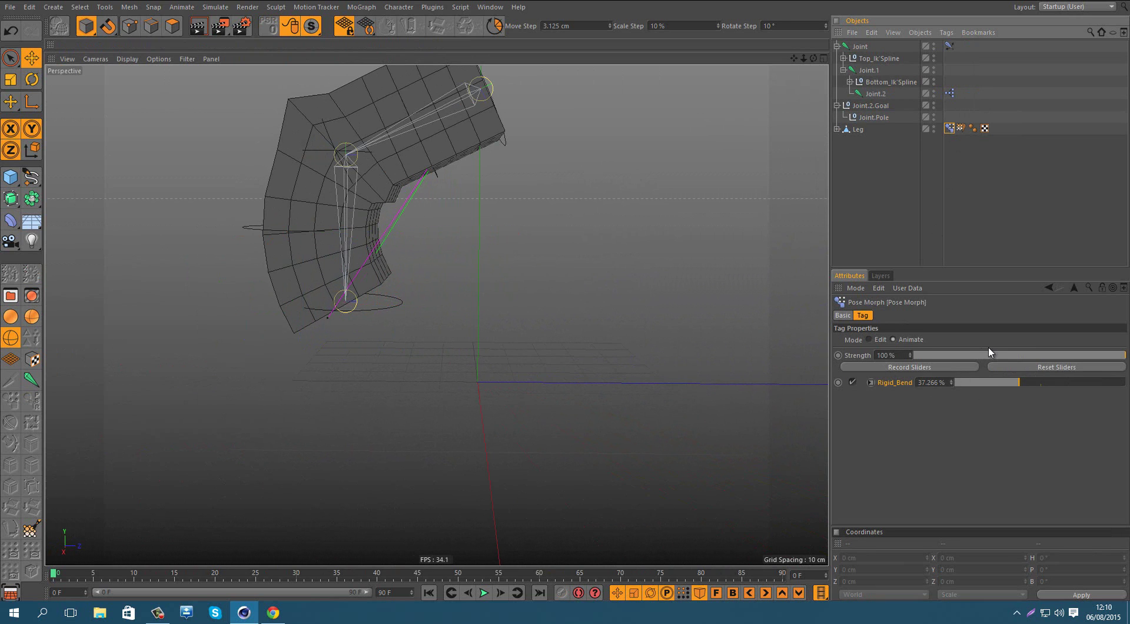
pyautogui.moveTo(965, 355); pyautogui.dragTo(1017, 349)
pyautogui.moveTo(914, 358); pyautogui.dragTo(967, 352)
pyautogui.keyDown('alt'); pyautogui.moveTo(428, 186); pyautogui.dragTo(579, 223); pyautogui.keyUp('alt')
pyautogui.keyDown('alt'); pyautogui.moveTo(426, 198); pyautogui.dragTo(425, 175); pyautogui.keyUp('alt')
pyautogui.scroll(5, 424, 177)
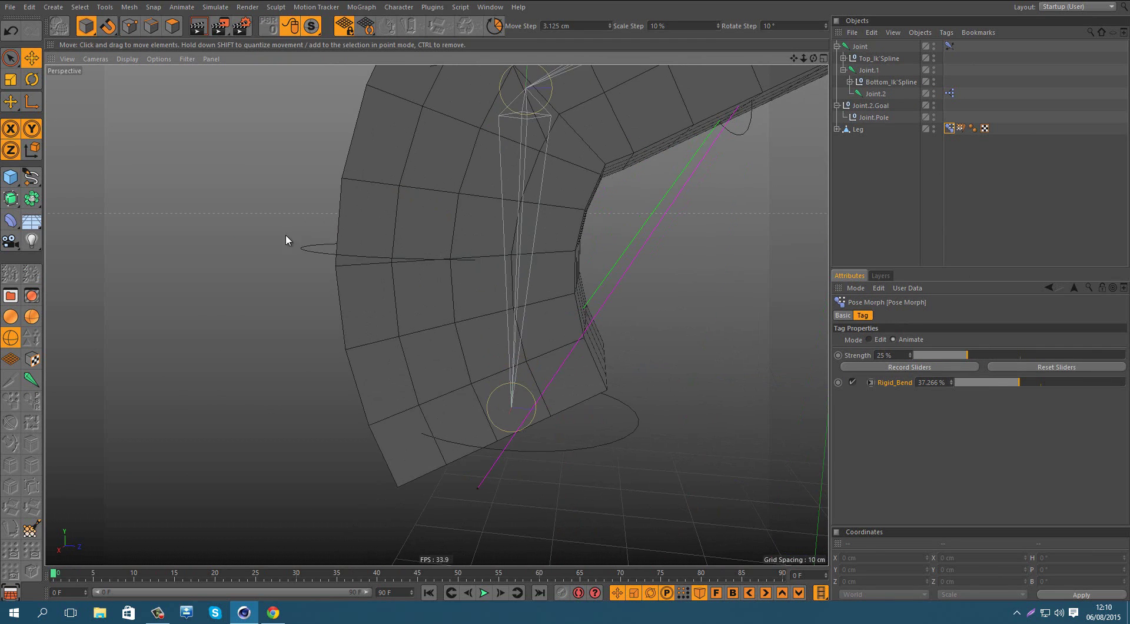
# Move the lower leg's Null.1 to about -0.125 cm in Z and raise the Pose Morph strength to 100%.
pyautogui.click(308, 249)
pyautogui.scroll(-5, 440, 269)
pyautogui.moveTo(485, 266); pyautogui.dragTo(524, 275)
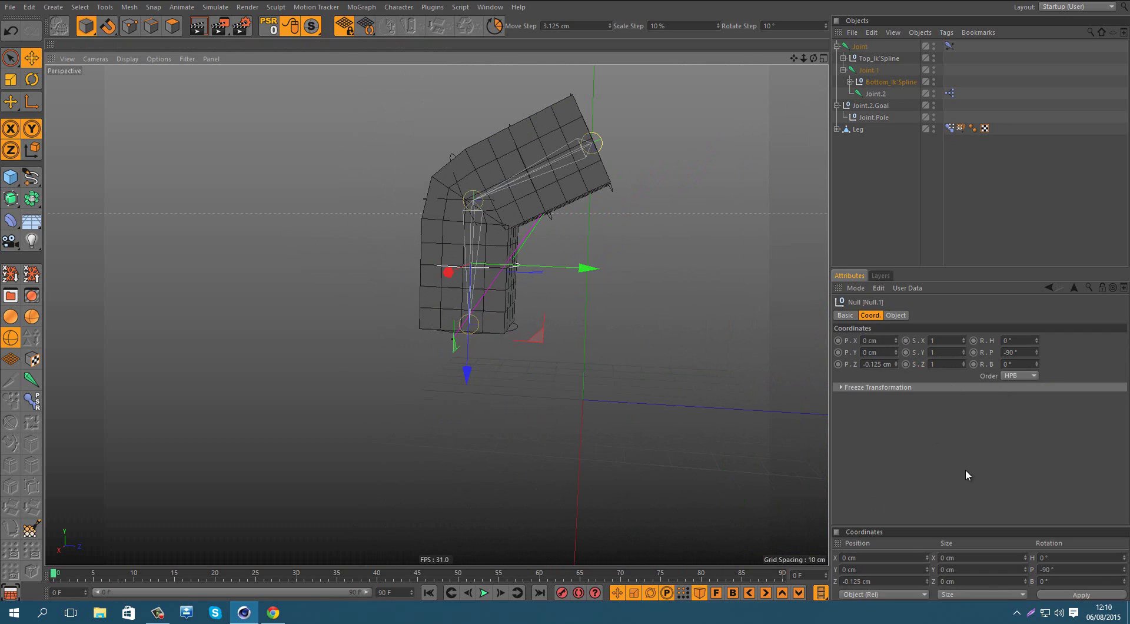
pyautogui.click(948, 128)
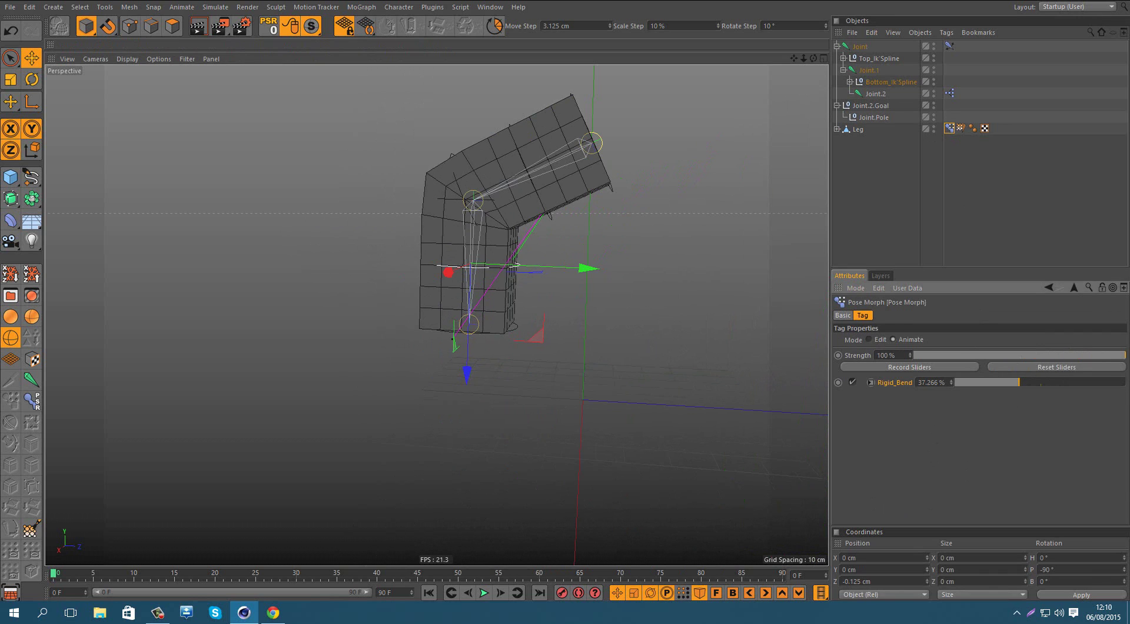
pyautogui.keyDown('alt'); pyautogui.moveTo(448, 188); pyautogui.dragTo(646, 195); pyautogui.keyUp('alt')
# Undo the test changes to the Pose Morph strength, the lower leg's Null.1 and the goal's position.
pyautogui.hotkey('ctrl', 'z')
pyautogui.hotkey('ctrl', 'z')
pyautogui.hotkey('ctrl', 'z')
pyautogui.hotkey('ctrl', 'z')
pyautogui.hotkey('ctrl', 'z')
pyautogui.hotkey('ctrl', 'z')
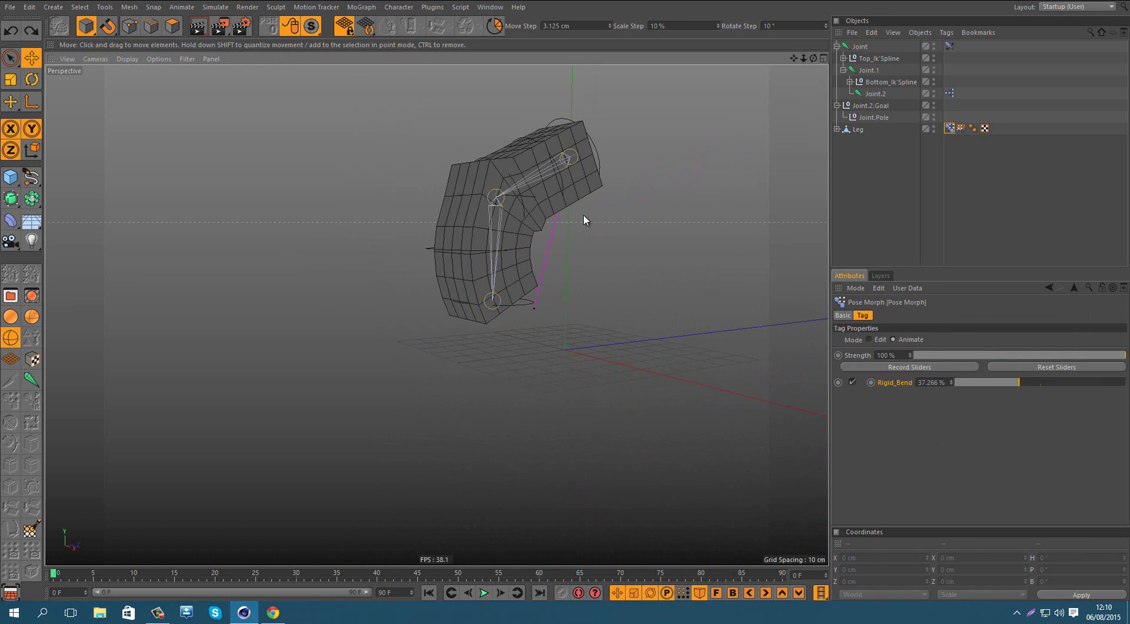
pyautogui.hotkey('ctrl', 'z')
pyautogui.hotkey('ctrl', 'z')
pyautogui.hotkey('ctrl', 'z')
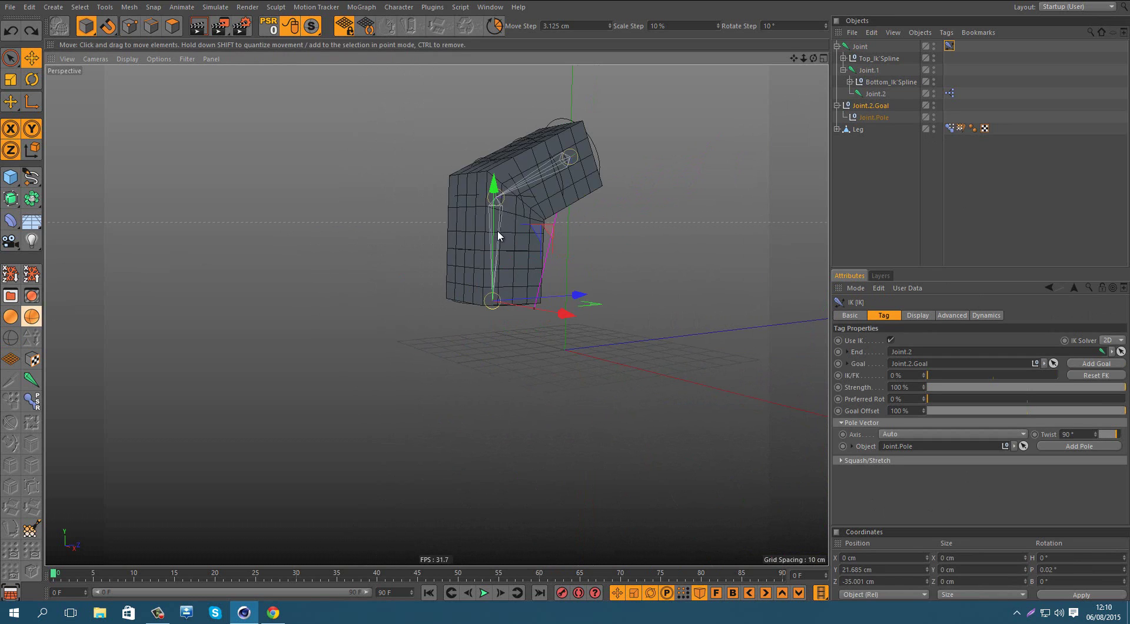
pyautogui.keyDown('alt'); pyautogui.moveTo(610, 298); pyautogui.dragTo(489, 332, button='middle'); pyautogui.keyUp('alt')
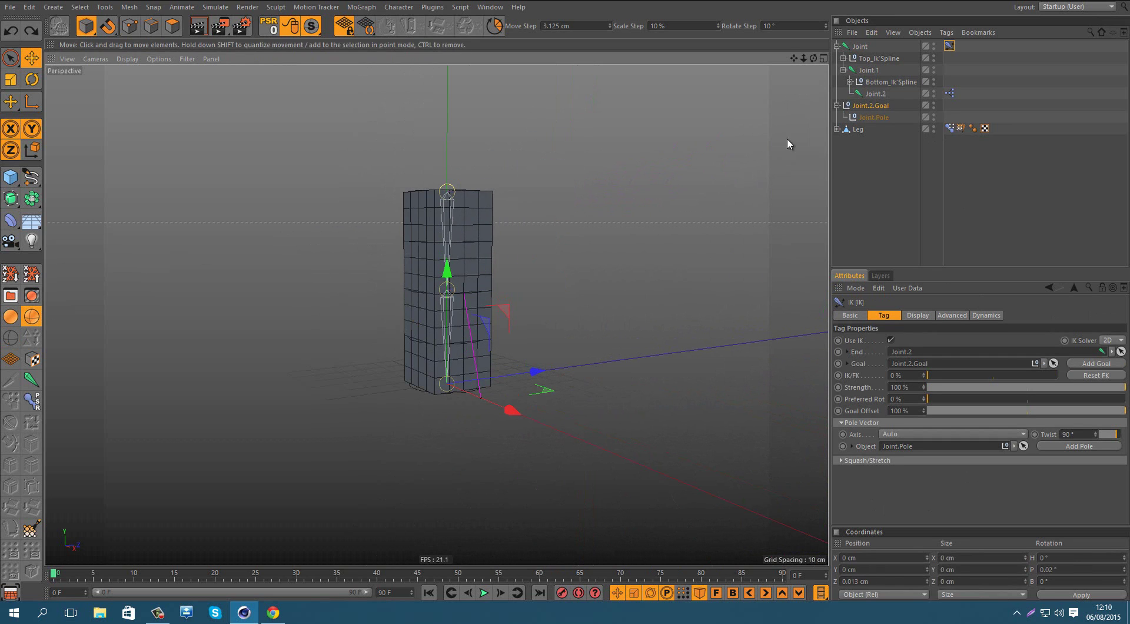
# Display Joint.2.Goal as a Cube with radius 14 cm, aspect ratio 0.15 and XY orientation.
pyautogui.click(859, 106)
pyautogui.click(896, 315)
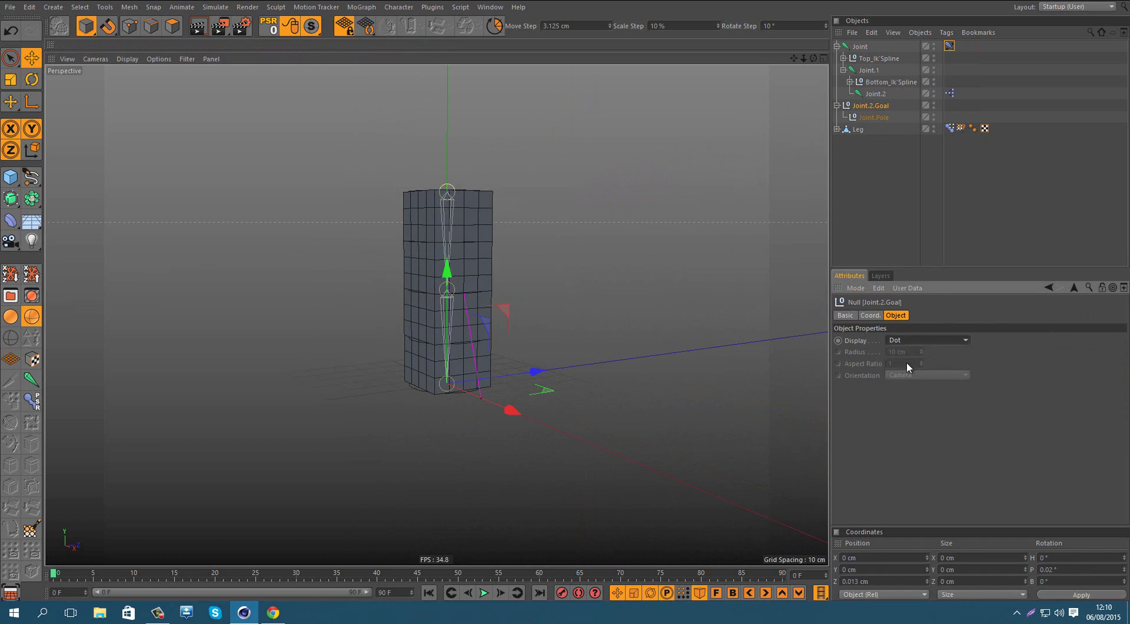
pyautogui.click(919, 340)
pyautogui.click(901, 493)
pyautogui.click(909, 374)
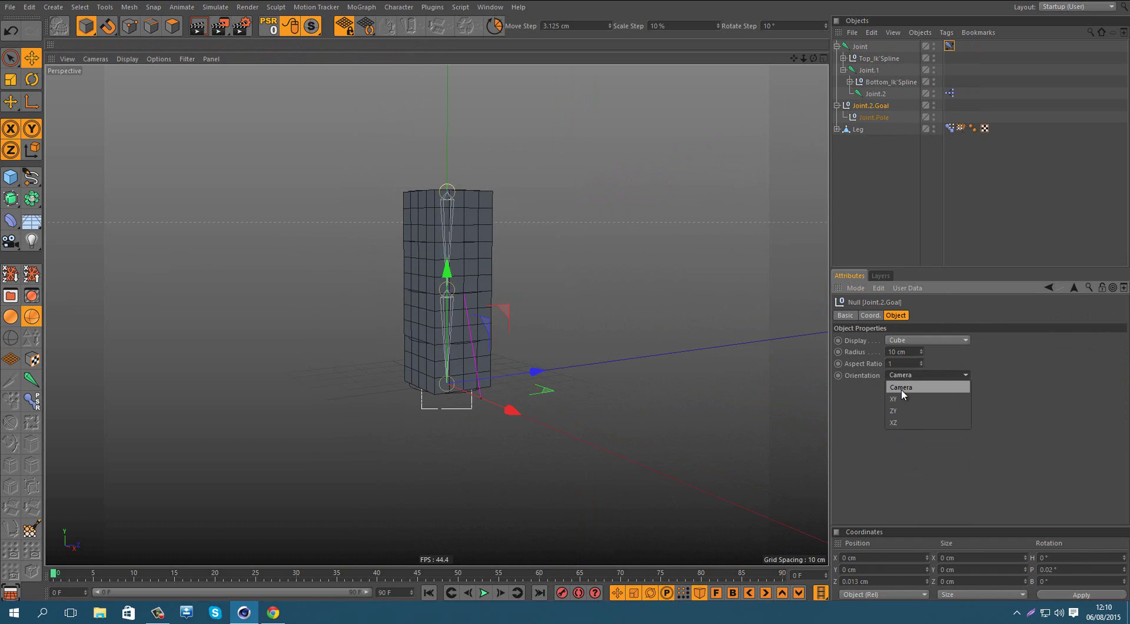
pyautogui.click(894, 399)
pyautogui.moveTo(922, 351); pyautogui.dragTo(922, 350)
pyautogui.moveTo(921, 364); pyautogui.dragTo(918, 363)
pyautogui.doubleClick(907, 363)
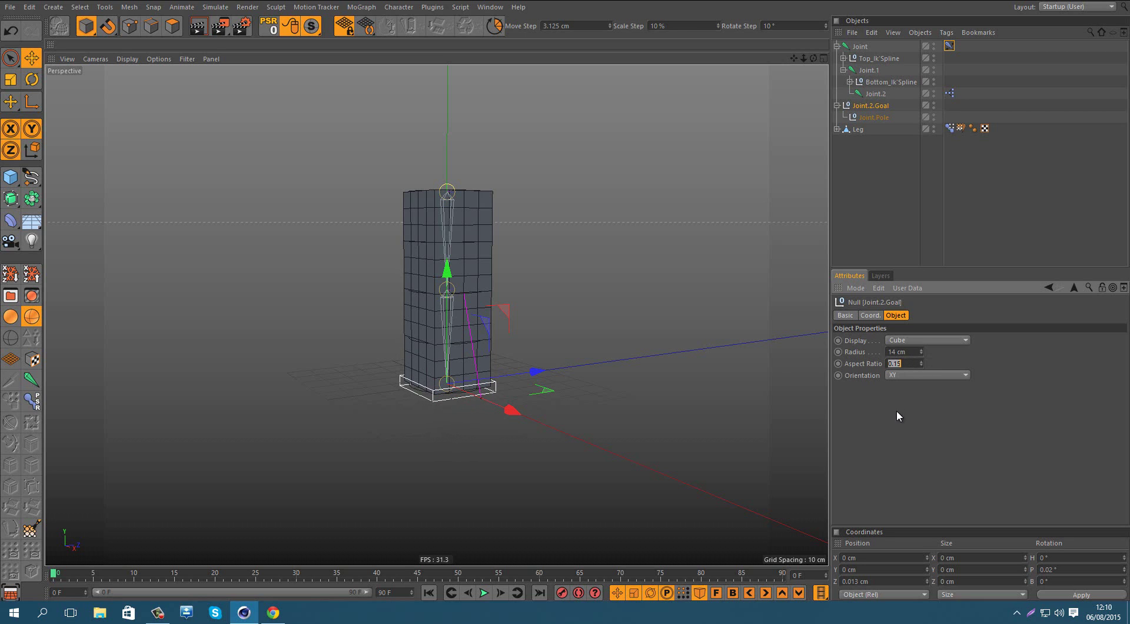
pyautogui.click(630, 251)
# Display Joint.Pole as a Sphere with radius 4 cm and XY orientation.
pyautogui.keyDown('alt'); pyautogui.moveTo(458, 347); pyautogui.dragTo(486, 384); pyautogui.keyUp('alt')
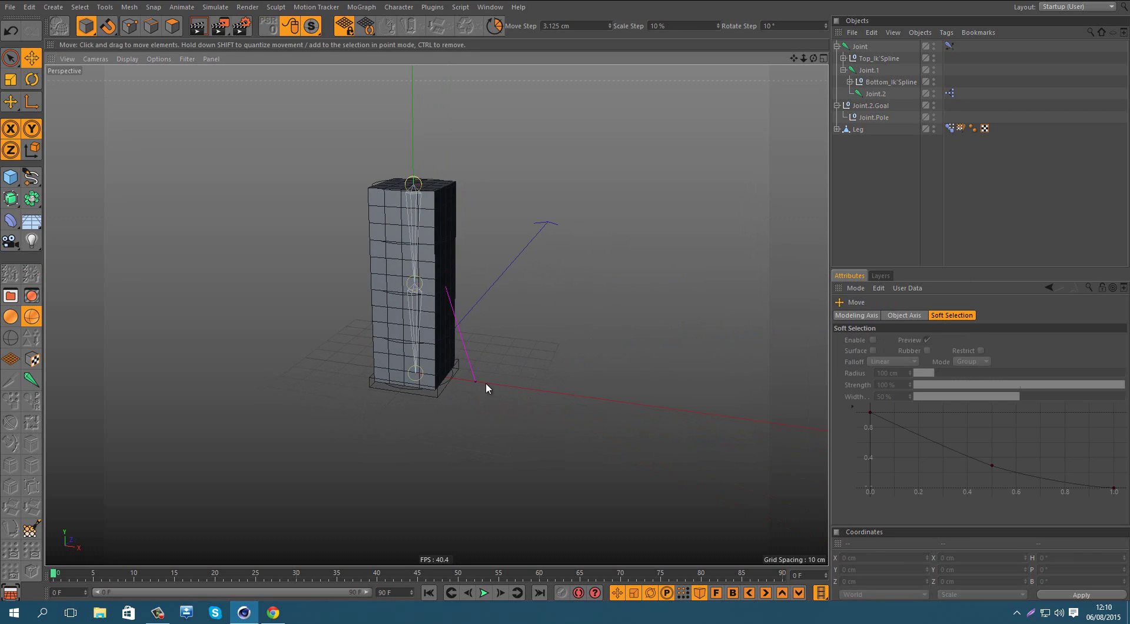
pyautogui.click(484, 383)
pyautogui.click(873, 117)
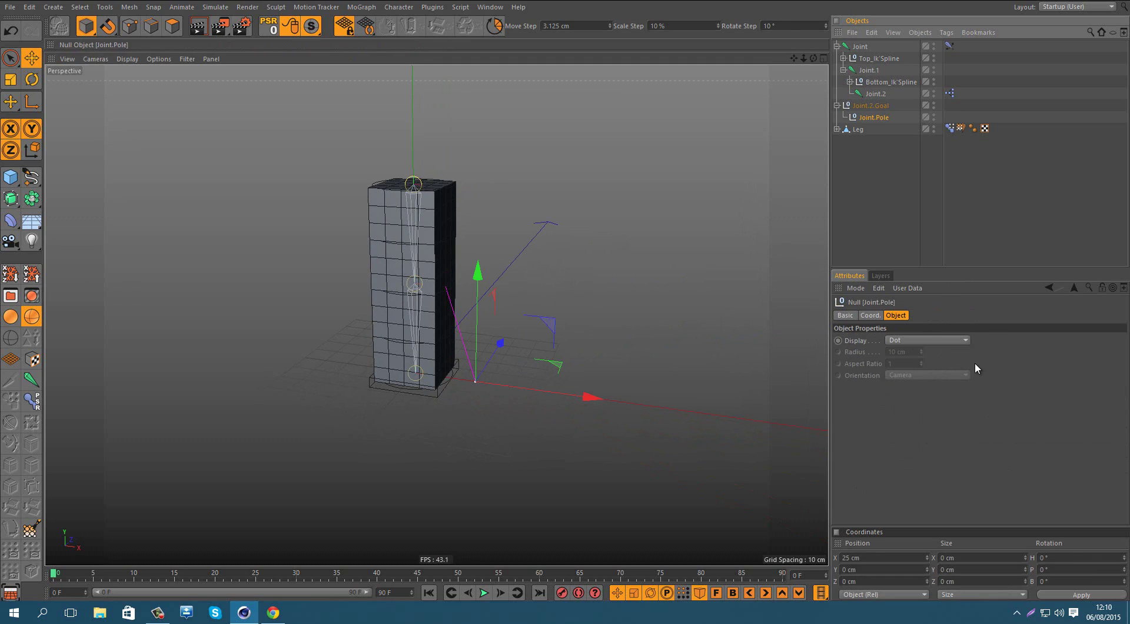
pyautogui.click(920, 341)
pyautogui.click(916, 517)
pyautogui.doubleClick(896, 352)
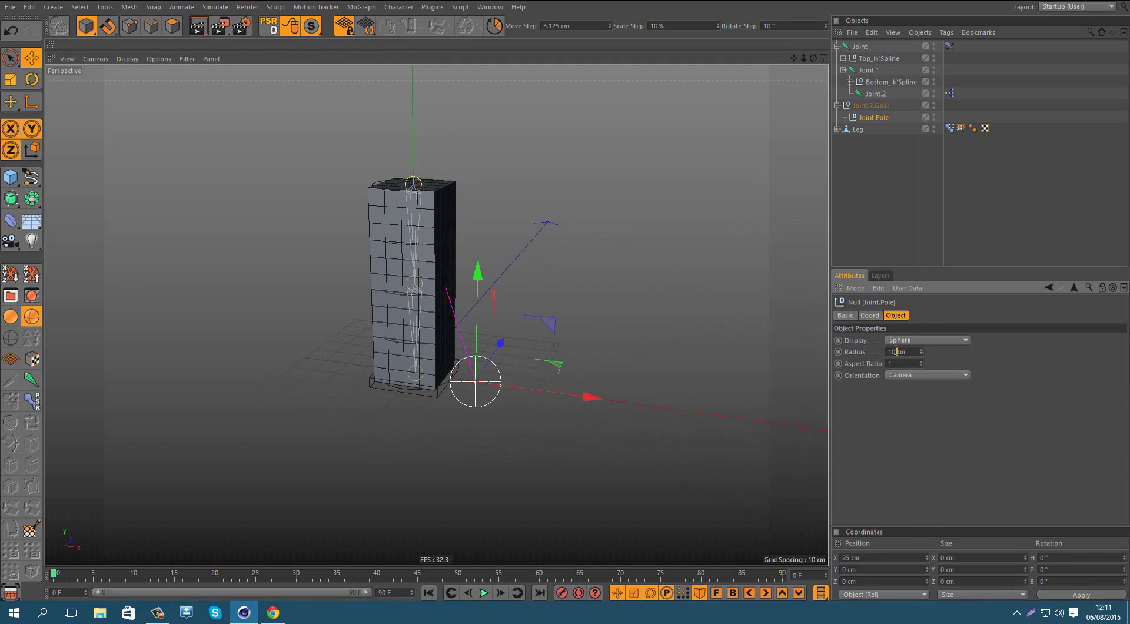
pyautogui.write('4')
pyautogui.click(902, 376)
pyautogui.click(906, 399)
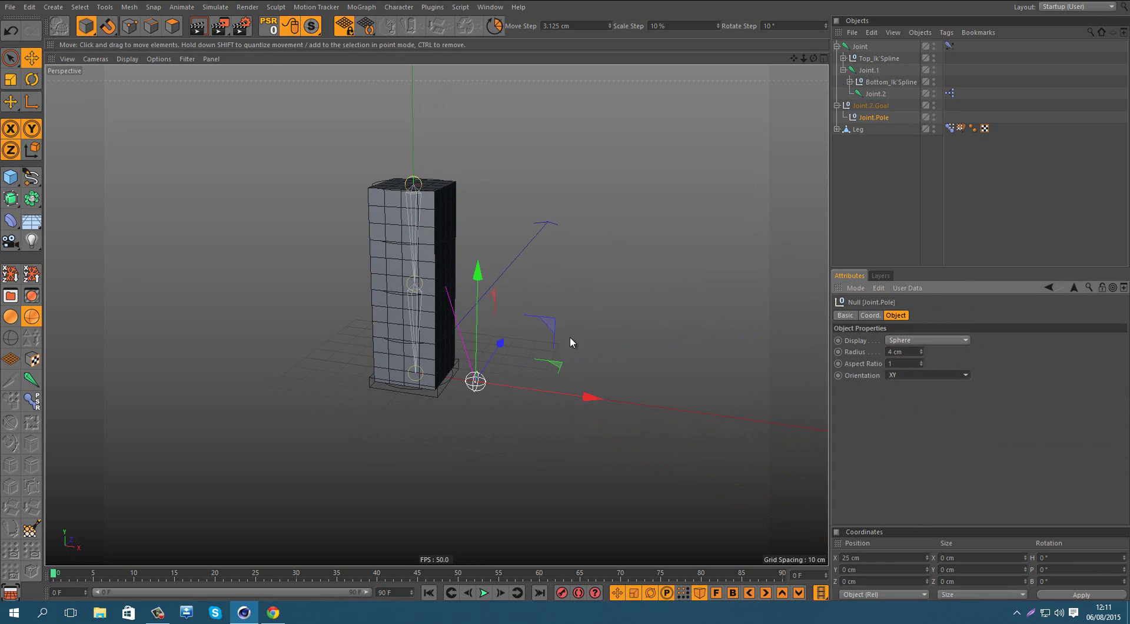
# Set the Joint.Pole sphere's radius to 3 cm and deselect it.
pyautogui.keyDown('alt'); pyautogui.moveTo(570, 337); pyautogui.dragTo(557, 338); pyautogui.keyUp('alt')
pyautogui.scroll(-2, 909, 353)
pyautogui.scroll(1, 908, 353)
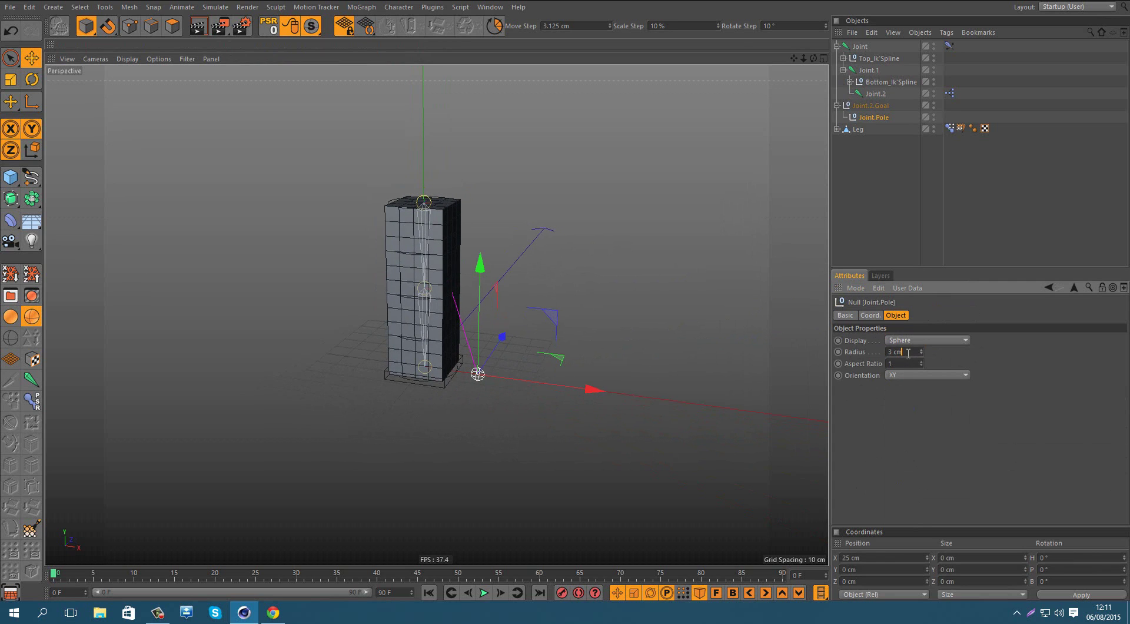
pyautogui.scroll(-1, 899, 352)
pyautogui.click(877, 194)
# Assign Joint, Joint.1 and Joint.2 to a layer and hide the joints in the viewport.
pyautogui.scroll(-2, 494, 278)
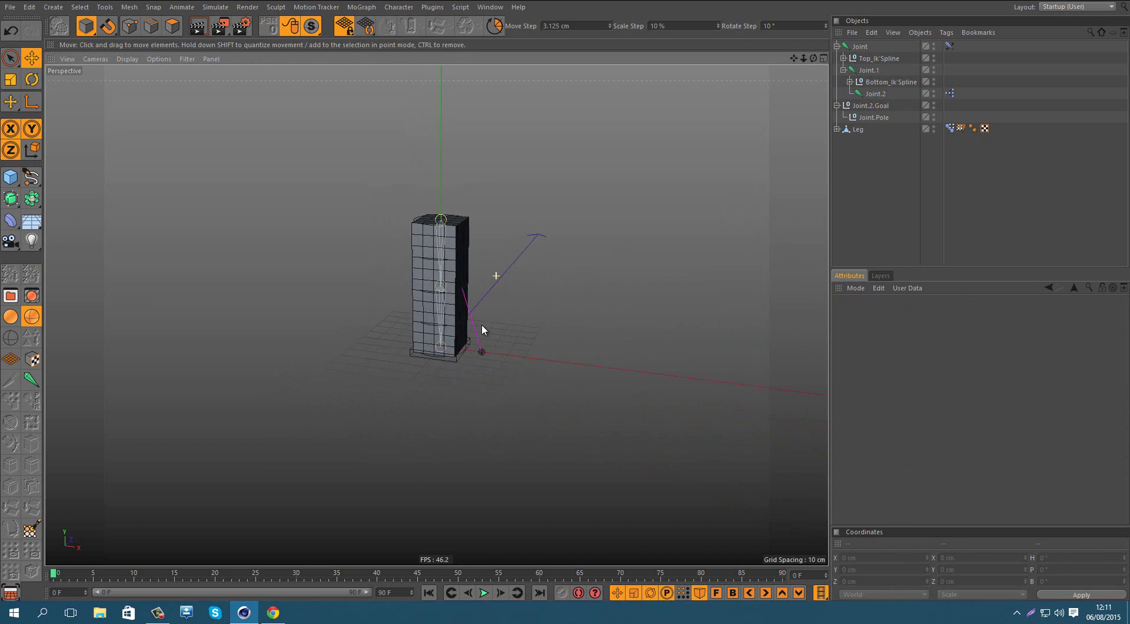
pyautogui.keyDown('alt'); pyautogui.moveTo(482, 324); pyautogui.dragTo(406, 280); pyautogui.keyUp('alt')
pyautogui.scroll(3, 467, 296)
pyautogui.keyDown('alt'); pyautogui.moveTo(423, 276); pyautogui.dragTo(446, 334, button='middle'); pyautogui.keyUp('alt')
pyautogui.keyDown('alt'); pyautogui.moveTo(446, 334); pyautogui.dragTo(478, 351); pyautogui.keyUp('alt')
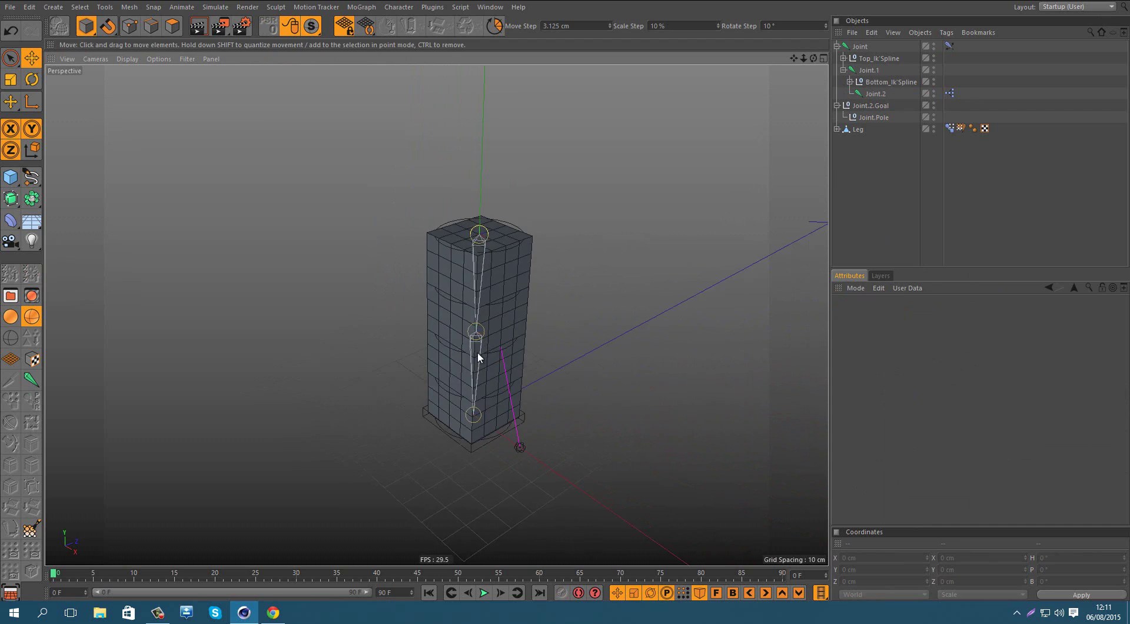
pyautogui.scroll(3, 478, 352)
pyautogui.click(872, 94)
pyautogui.keyDown('ctrl'); pyautogui.click(870, 80); pyautogui.keyUp('ctrl')
pyautogui.keyDown('ctrl'); pyautogui.click(870, 70); pyautogui.keyUp('ctrl')
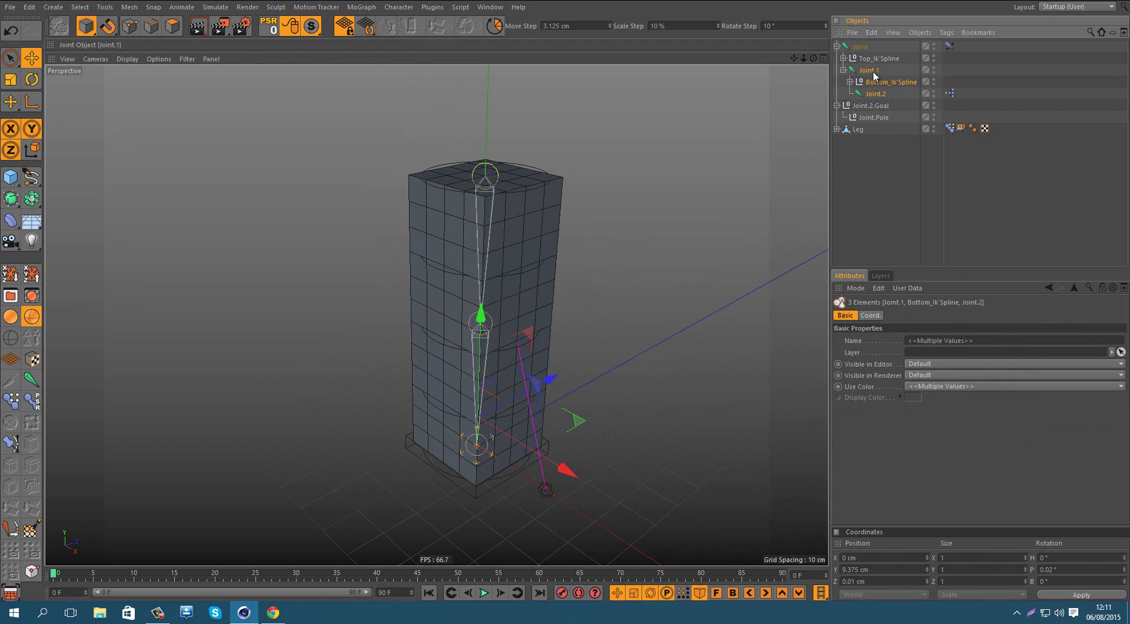
pyautogui.keyDown('ctrl'); pyautogui.click(871, 82); pyautogui.keyUp('ctrl')
pyautogui.keyDown('ctrl'); pyautogui.click(864, 47); pyautogui.keyUp('ctrl')
pyautogui.rightClick(864, 48)
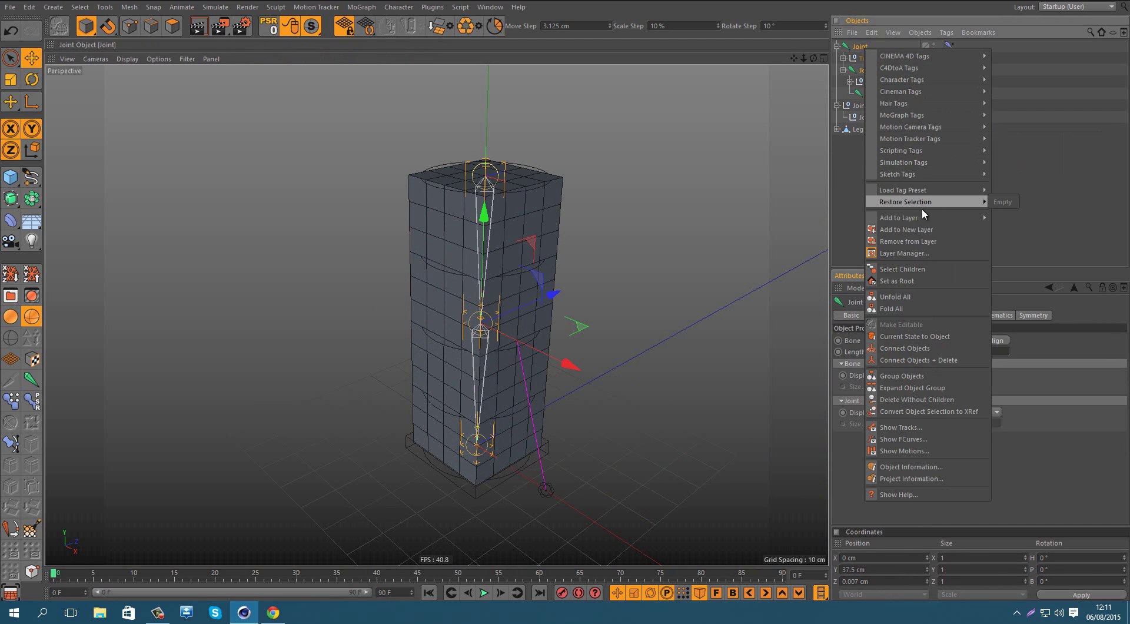
pyautogui.click(980, 214)
pyautogui.keyDown('alt'); pyautogui.moveTo(443, 273); pyautogui.dragTo(500, 240); pyautogui.keyUp('alt')
# Switch to the Project_Zero_Rig scene and bend one finger of the character's hand upward using its base controller.
pyautogui.press('v')
pyautogui.moveTo(499, 266)
pyautogui.click(498, 293)
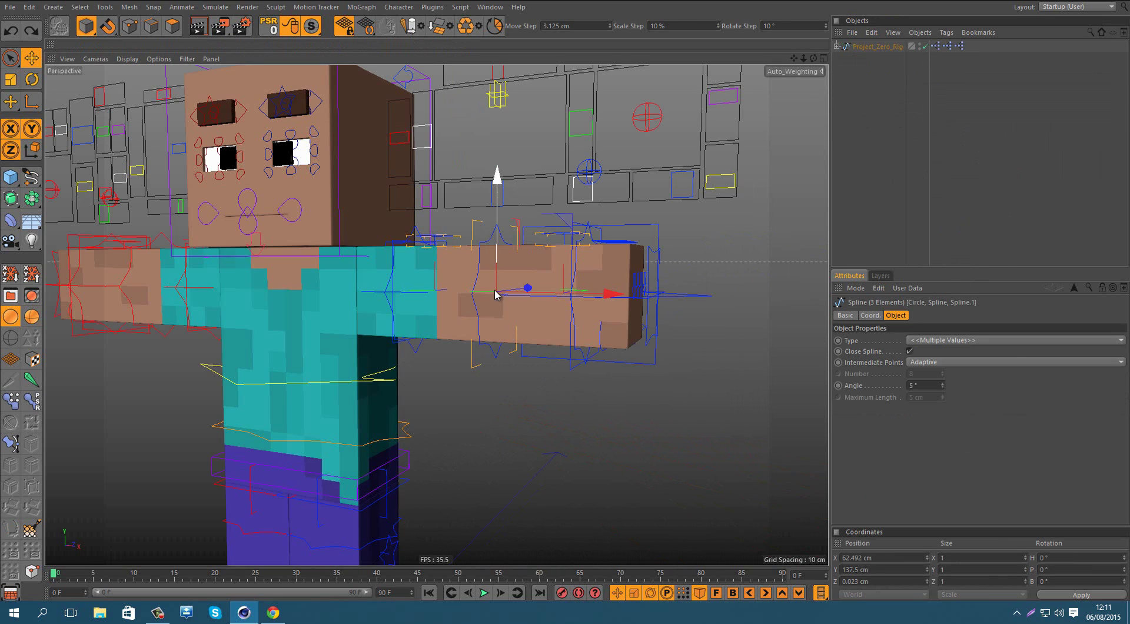
pyautogui.scroll(5, 636, 233)
pyautogui.click(645, 232)
pyautogui.moveTo(644, 232); pyautogui.dragTo(641, 318)
pyautogui.keyDown('alt'); pyautogui.moveTo(626, 212); pyautogui.dragTo(650, 193); pyautogui.keyUp('alt')
pyautogui.scroll(1, 608, 208)
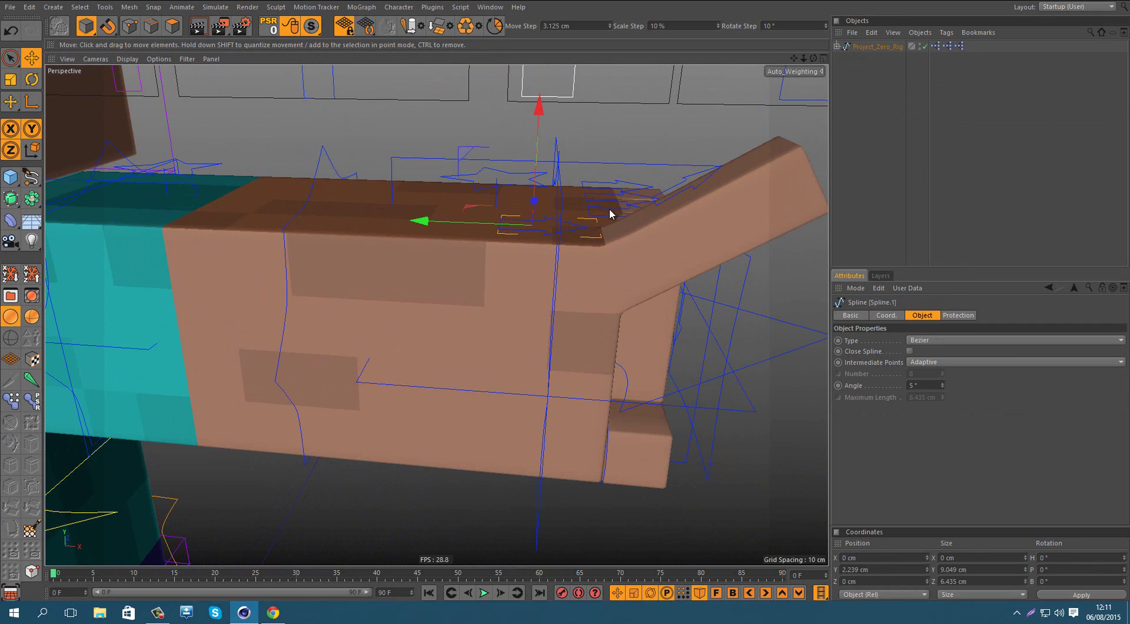
# Add the other three finger base controllers to the selection and bend all four fingers together.
pyautogui.keyDown('shift'); pyautogui.click(609, 207); pyautogui.keyUp('shift')
pyautogui.keyDown('shift'); pyautogui.click(613, 197); pyautogui.keyUp('shift')
pyautogui.keyDown('shift'); pyautogui.click(611, 186); pyautogui.keyUp('shift')
pyautogui.moveTo(609, 283); pyautogui.dragTo(486, 296)
pyautogui.press('r')
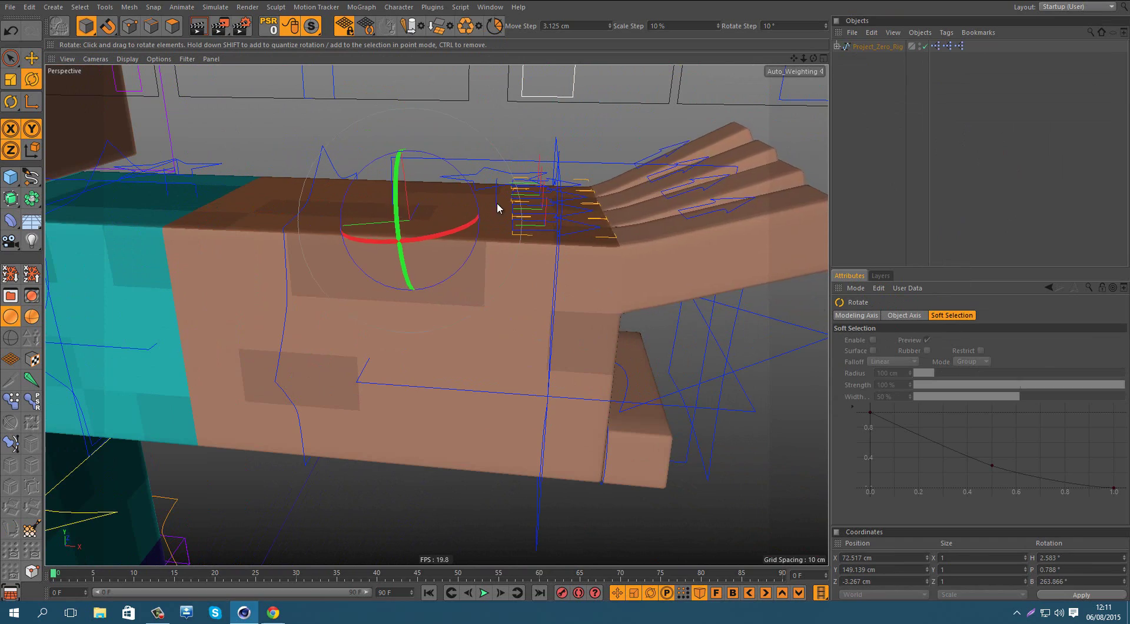
pyautogui.keyDown('alt'); pyautogui.moveTo(497, 202); pyautogui.dragTo(619, 238); pyautogui.keyUp('alt')
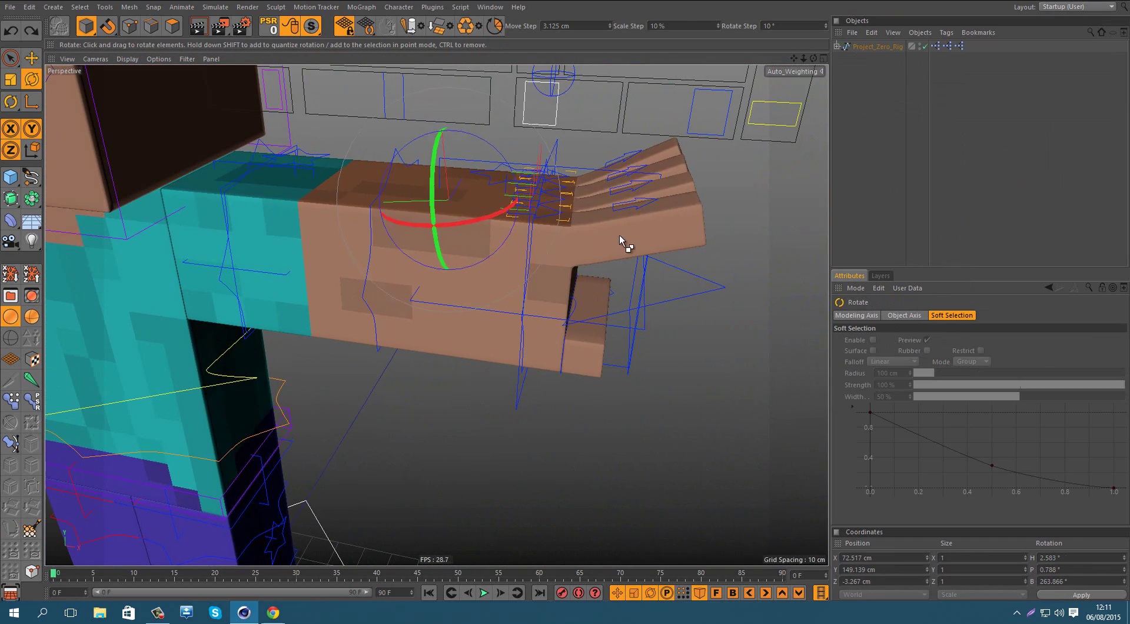
pyautogui.keyDown('alt'); pyautogui.moveTo(643, 200); pyautogui.dragTo(646, 205); pyautogui.keyUp('alt')
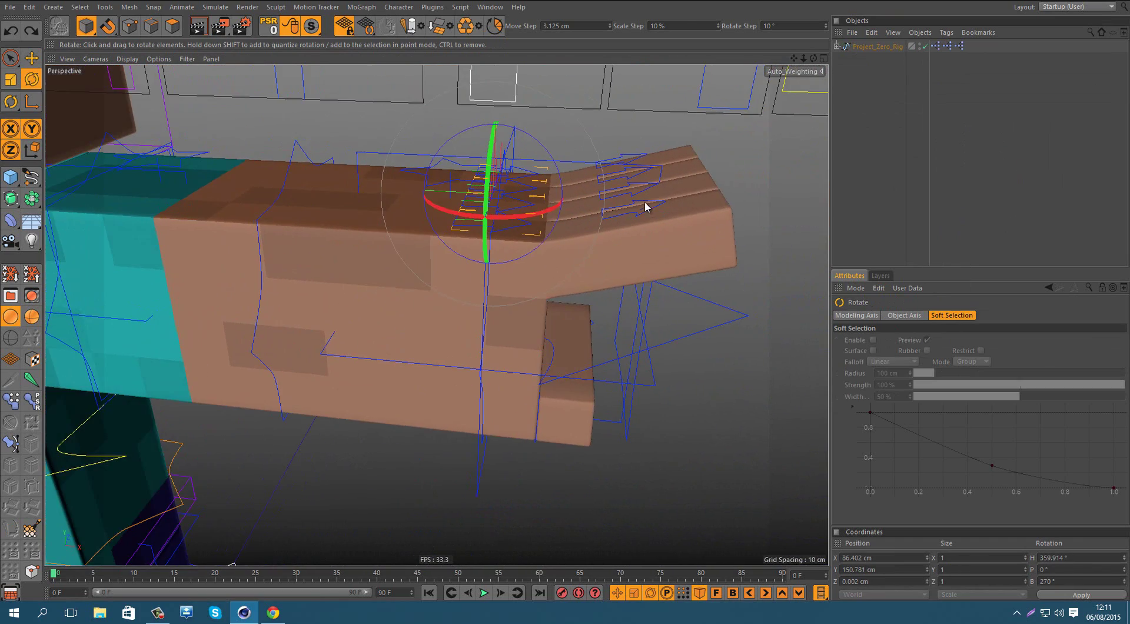
# Select the outer controllers of all four fingers and bend the fingertips downward together.
pyautogui.click(644, 204)
pyautogui.click(626, 201)
pyautogui.keyDown('shift'); pyautogui.click(607, 192); pyautogui.keyUp('shift')
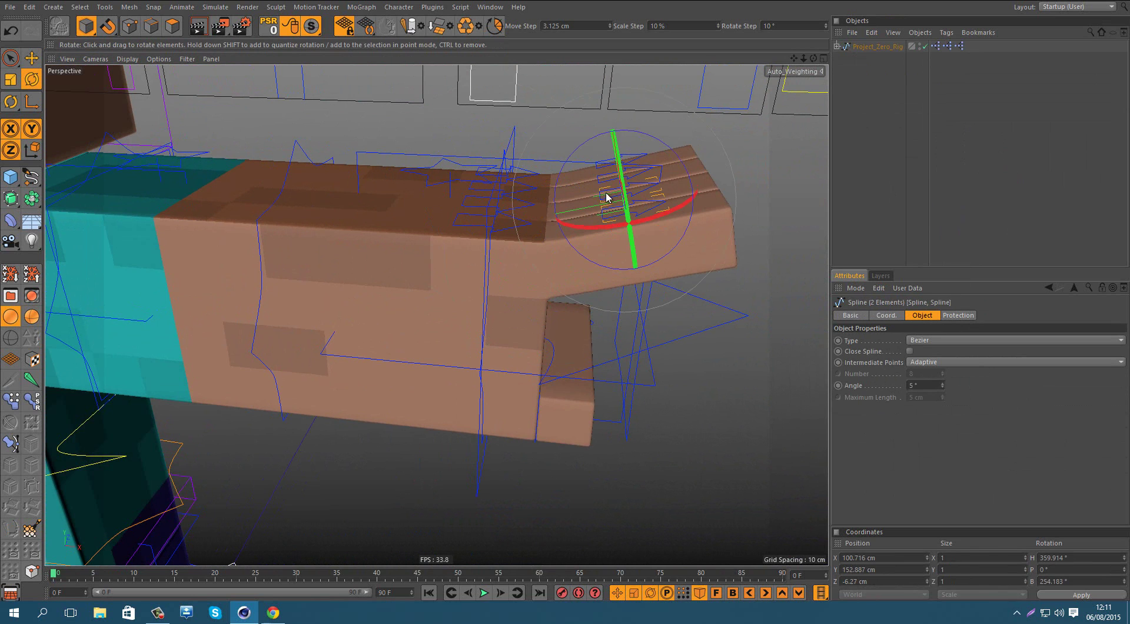
pyautogui.keyDown('shift'); pyautogui.click(595, 174); pyautogui.keyUp('shift')
pyautogui.keyDown('shift'); pyautogui.click(595, 164); pyautogui.keyUp('shift')
pyautogui.keyDown('alt'); pyautogui.moveTo(593, 196); pyautogui.dragTo(601, 178); pyautogui.keyUp('alt')
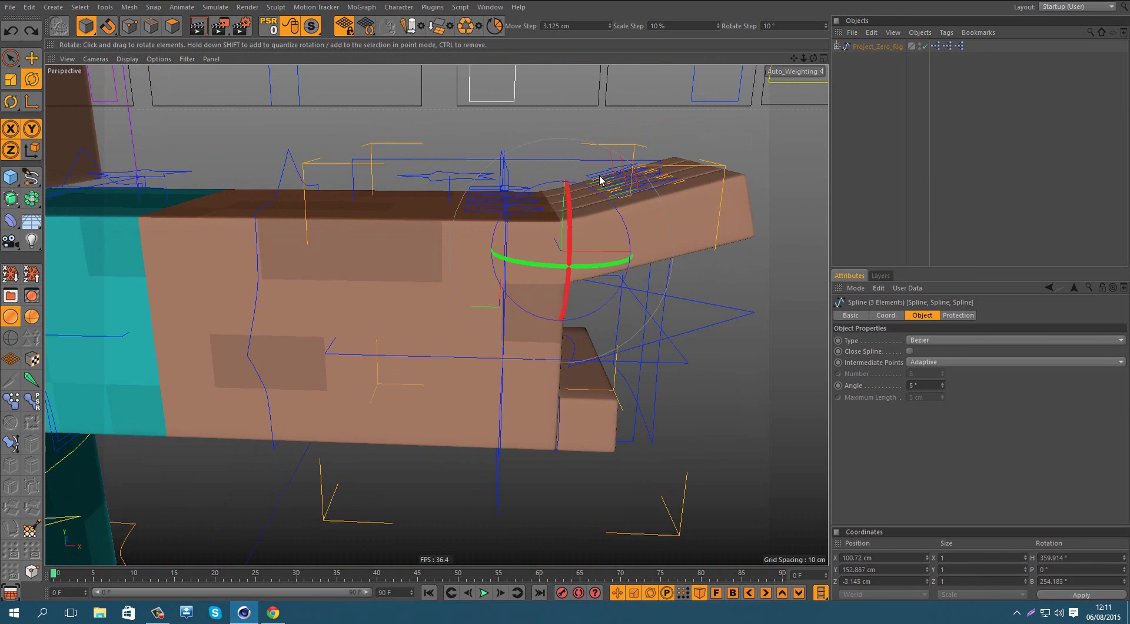
pyautogui.hotkey('ctrl', 'z')
pyautogui.keyDown('shift'); pyautogui.click(600, 178); pyautogui.keyUp('shift')
pyautogui.press('e')
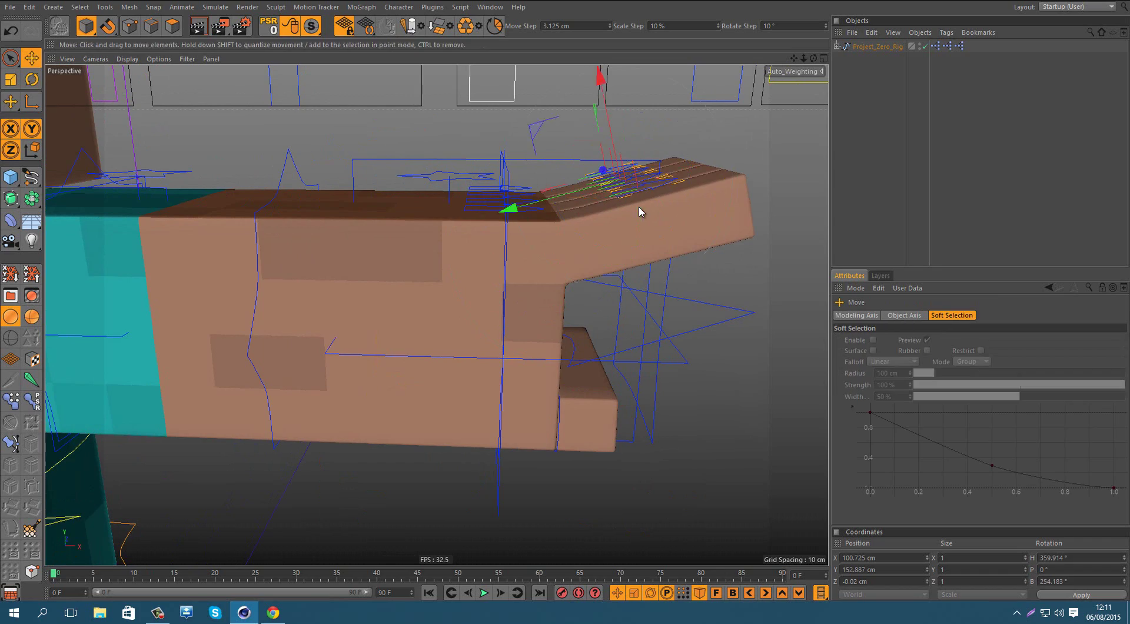
pyautogui.moveTo(640, 212); pyautogui.dragTo(375, 179)
pyautogui.press('r')
# Try moving the forearm controller of the Project_Zero_Rig character and undo the move.
pyautogui.click(499, 157)
pyautogui.press('e')
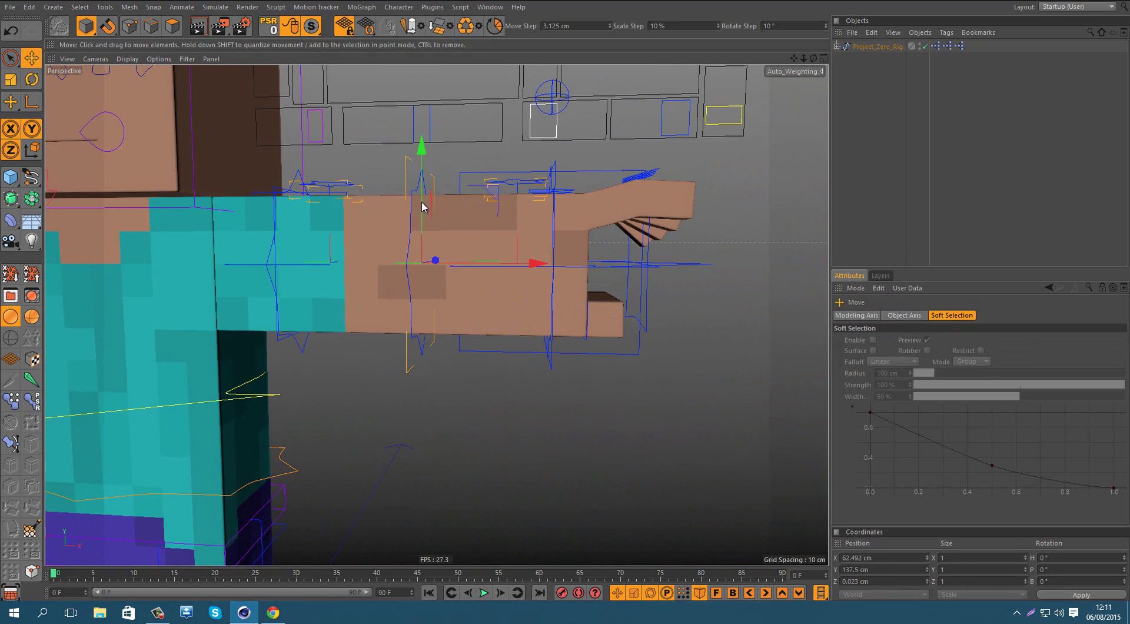
pyautogui.moveTo(421, 212); pyautogui.dragTo(585, 254)
pyautogui.hotkey('ctrl', 'z')
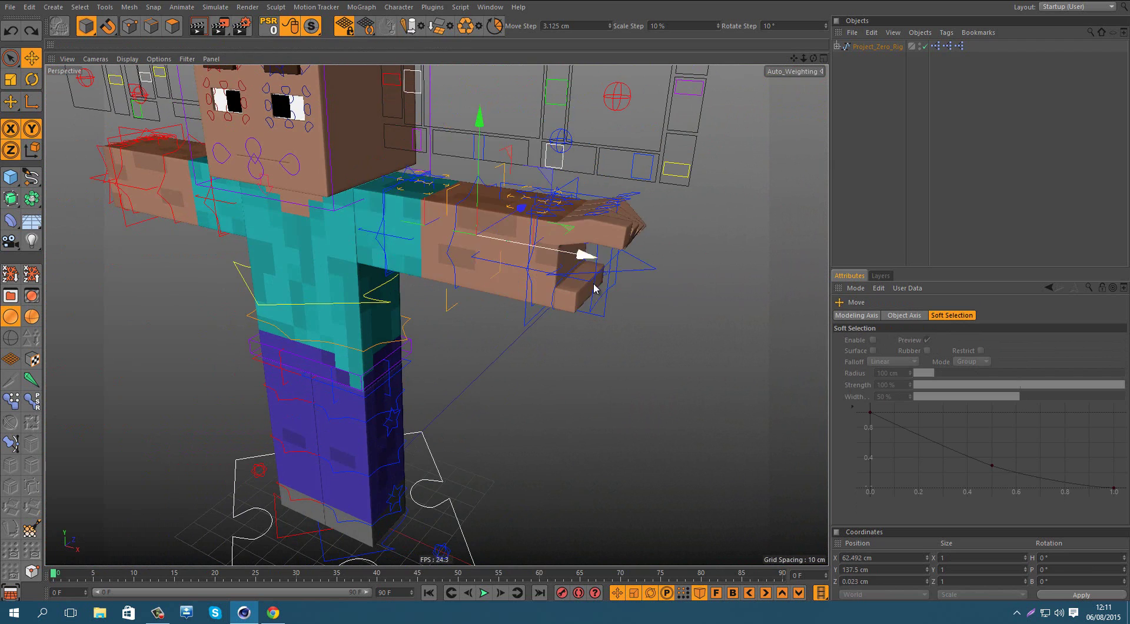
pyautogui.moveTo(585, 255)
pyautogui.keyDown('alt'); pyautogui.mouseDown(button='right')
pyautogui.moveTo(542, 275)
pyautogui.moveTo(581, 243)
pyautogui.mouseUp(button='right'); pyautogui.keyUp('alt')
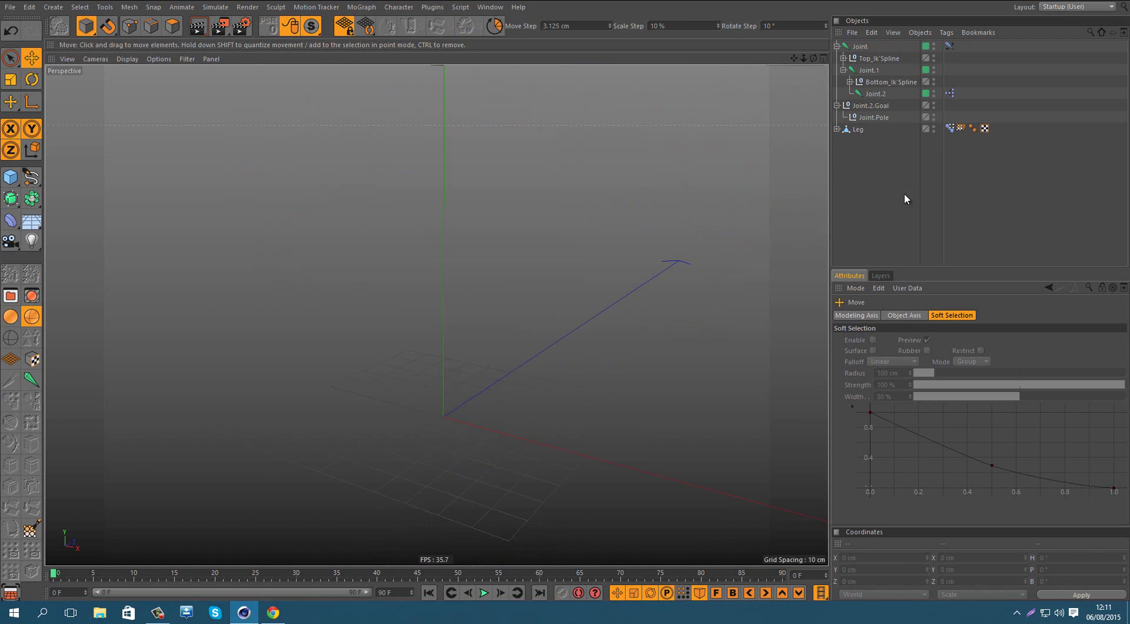
# Select the Joint.2.Goal cube in the leg scene and try moving it to test the leg's bend.
pyautogui.keyDown('alt'); pyautogui.moveTo(442, 275); pyautogui.dragTo(427, 375); pyautogui.keyUp('alt')
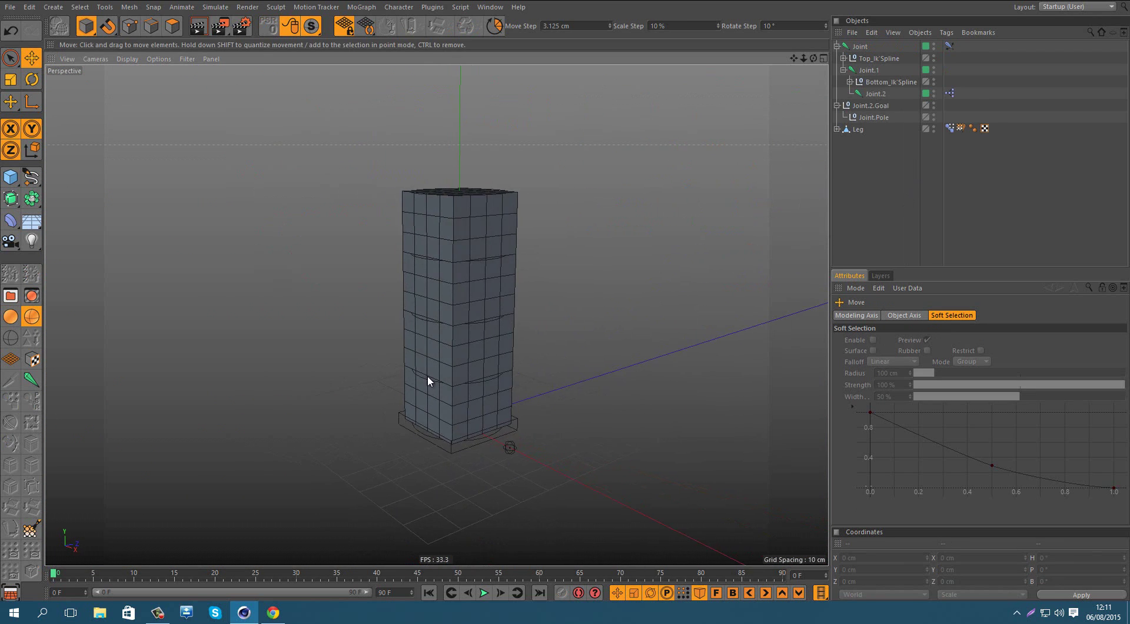
pyautogui.keyDown('alt'); pyautogui.moveTo(428, 376); pyautogui.dragTo(447, 412, button='right'); pyautogui.keyUp('alt')
pyautogui.click(448, 456)
pyautogui.keyDown('alt'); pyautogui.moveTo(518, 412); pyautogui.dragTo(502, 408); pyautogui.keyUp('alt')
pyautogui.moveTo(517, 353)
pyautogui.mouseDown()
pyautogui.moveTo(481, 240)
pyautogui.moveTo(416, 256)
pyautogui.moveTo(548, 234)
pyautogui.moveTo(538, 141)
pyautogui.moveTo(253, 248)
pyautogui.moveTo(425, 225)
pyautogui.moveTo(505, 289)
pyautogui.moveTo(525, 344)
pyautogui.mouseUp()
pyautogui.scroll(-5, 505, 287)
pyautogui.scroll(4, 492, 325)
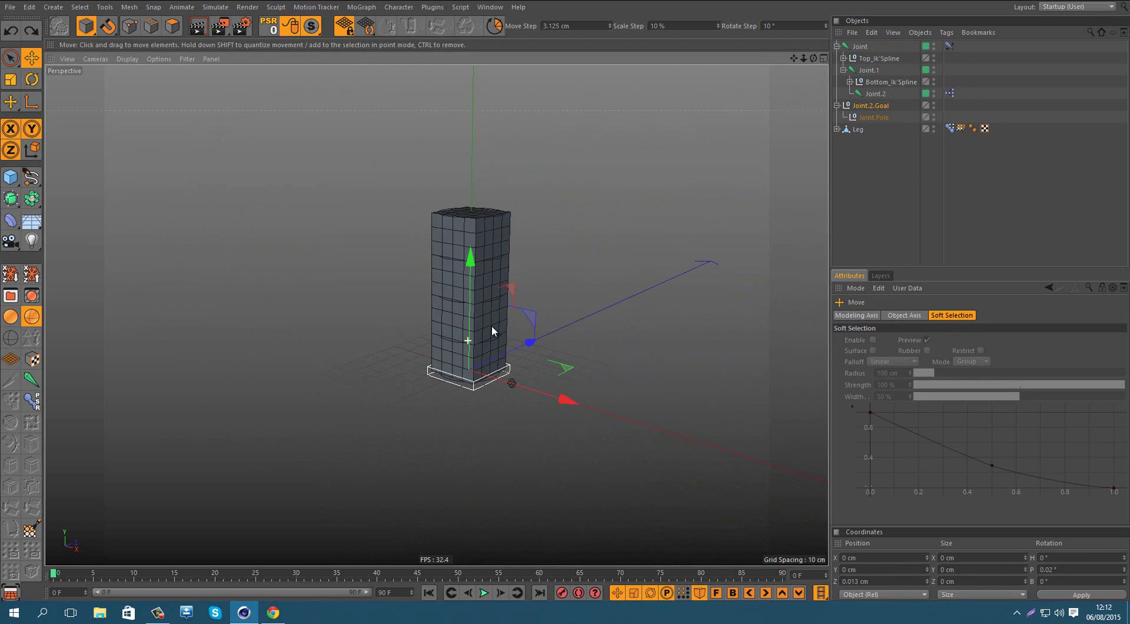